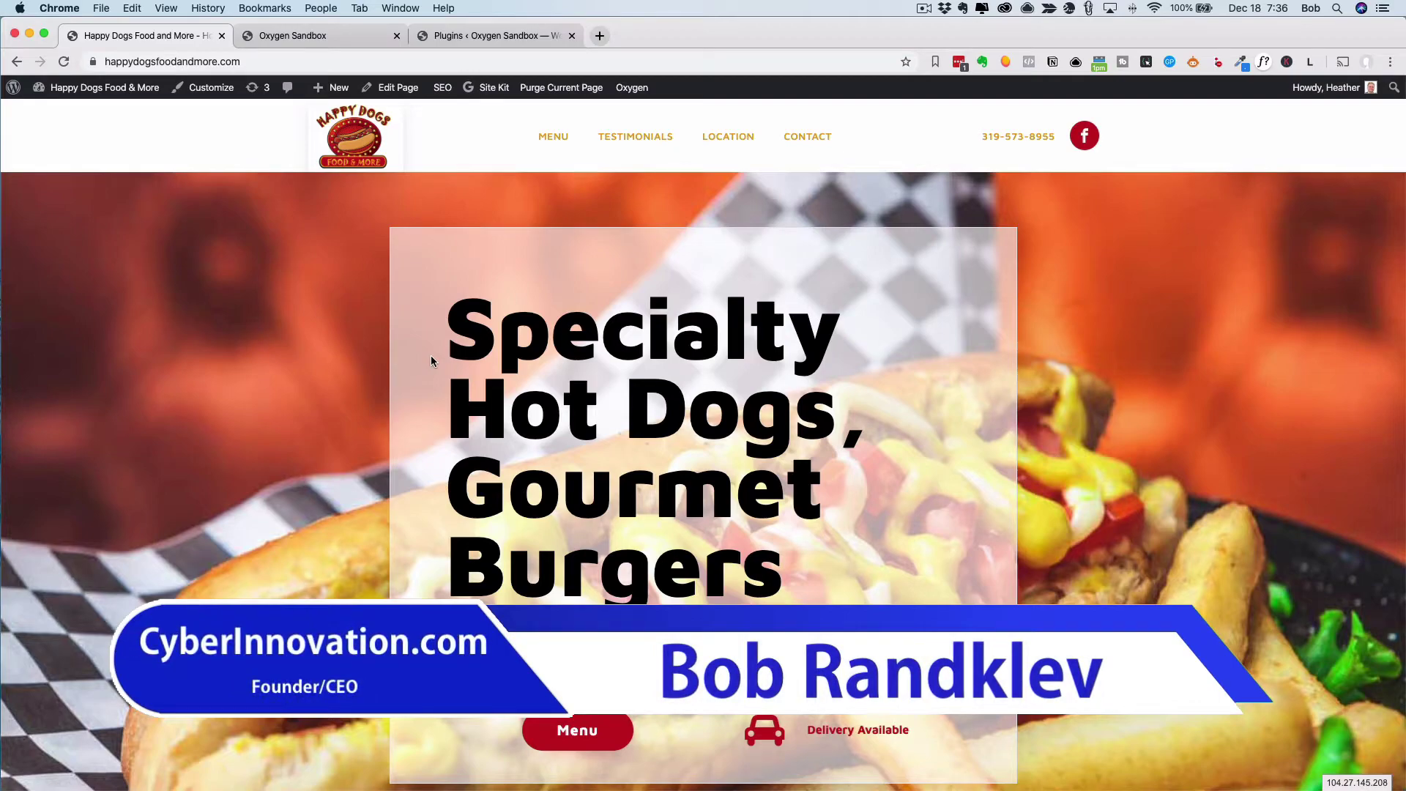
- Scroll through the Happy Dogs homepage, glancing briefly at the Oxygen Sandbox tab
{"action": "scroll", "coordinate": [431, 355], "scroll_direction": "down", "scroll_amount": 3}
{"action": "scroll", "coordinate": [431, 360], "scroll_direction": "down", "scroll_amount": 20}
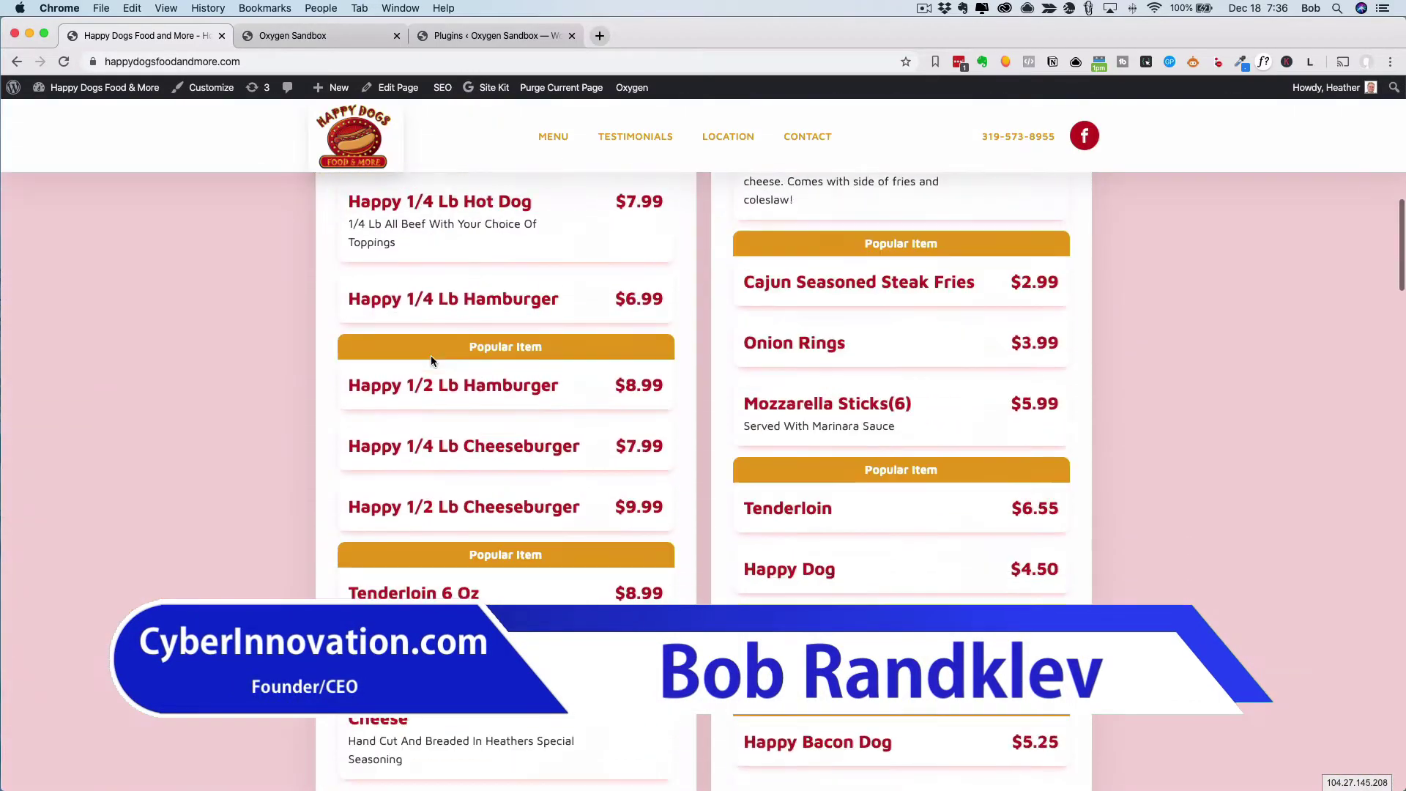
{"action": "scroll", "coordinate": [432, 359], "scroll_direction": "down", "scroll_amount": 15}
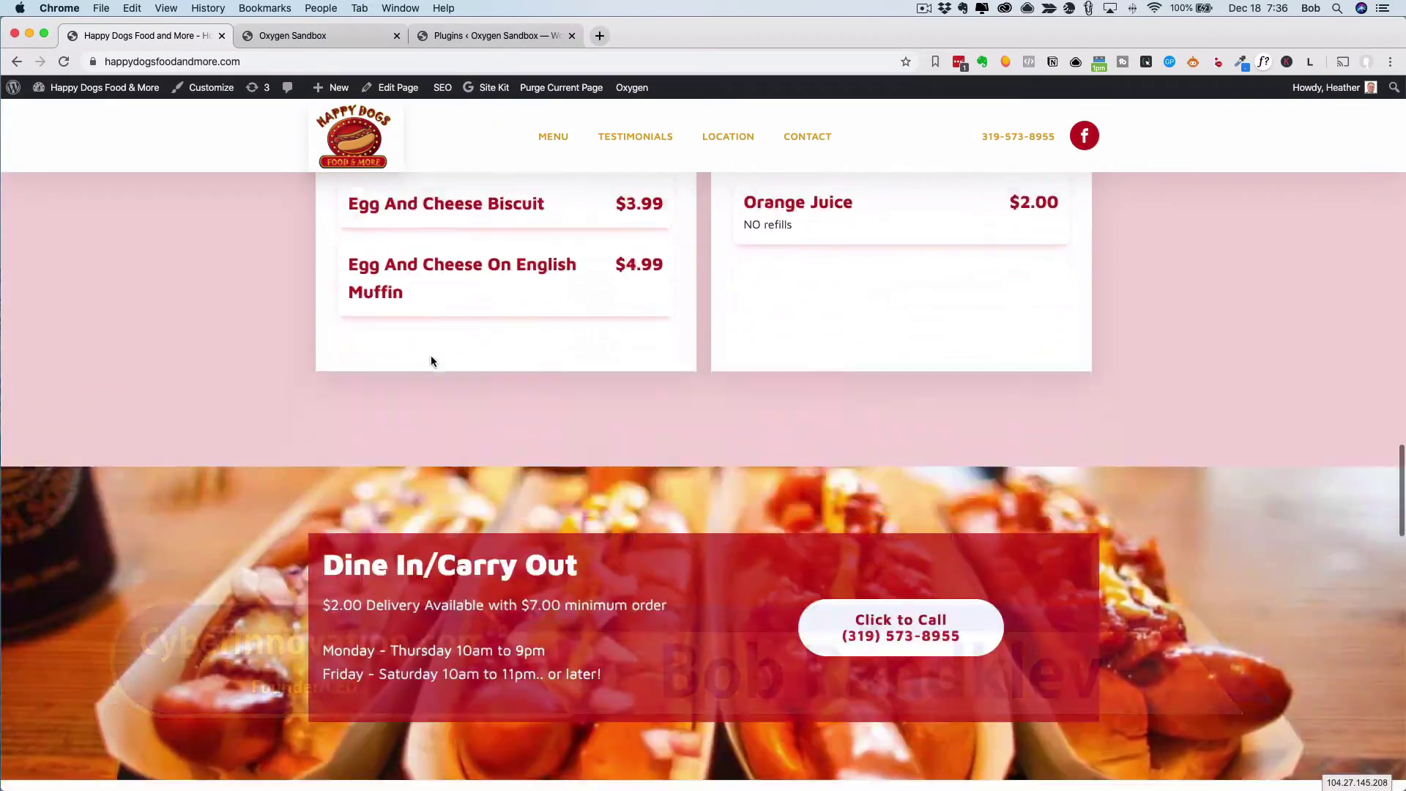
{"action": "scroll", "coordinate": [431, 357], "scroll_direction": "up", "scroll_amount": 10}
{"action": "scroll", "coordinate": [431, 357], "scroll_direction": "up", "scroll_amount": 15}
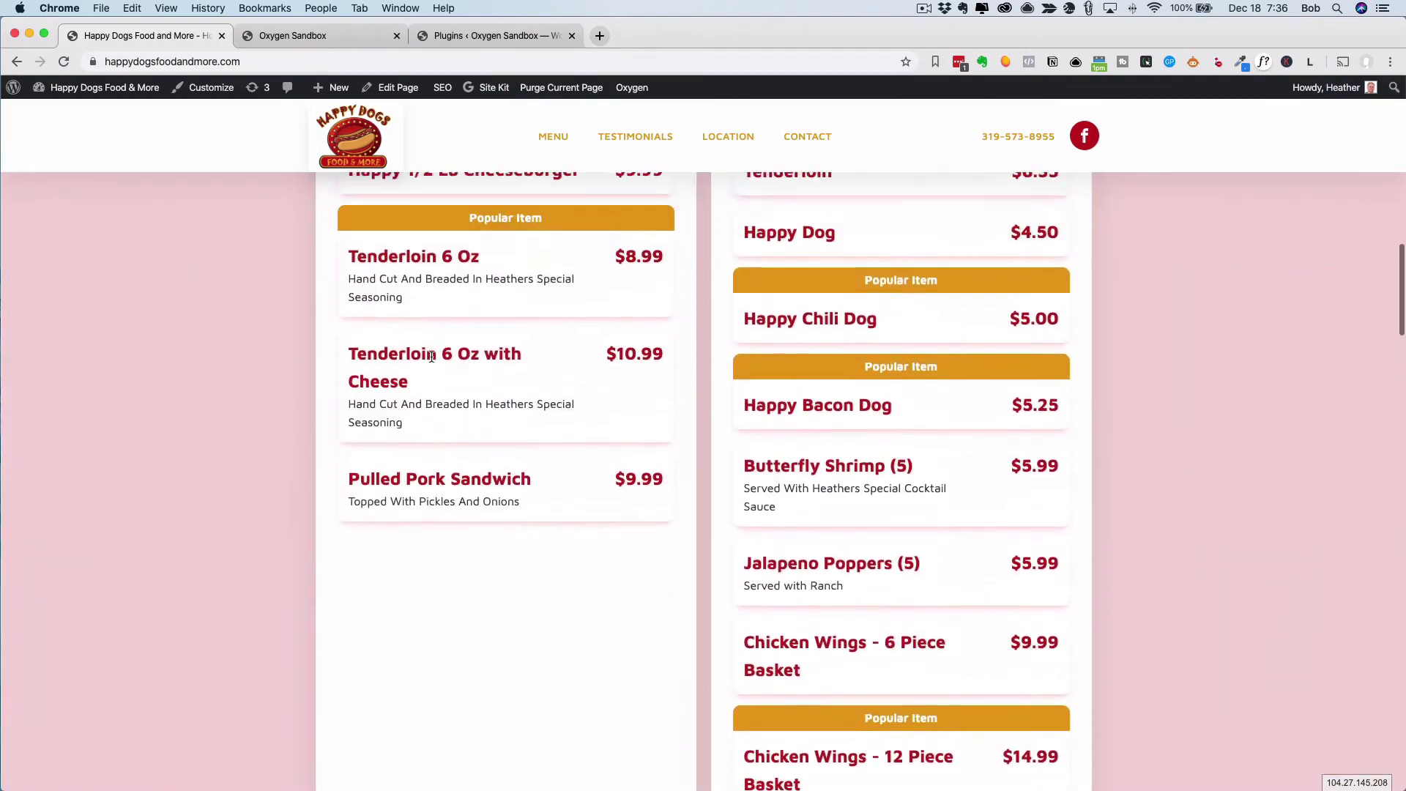
{"action": "scroll", "coordinate": [431, 360], "scroll_direction": "up", "scroll_amount": 6}
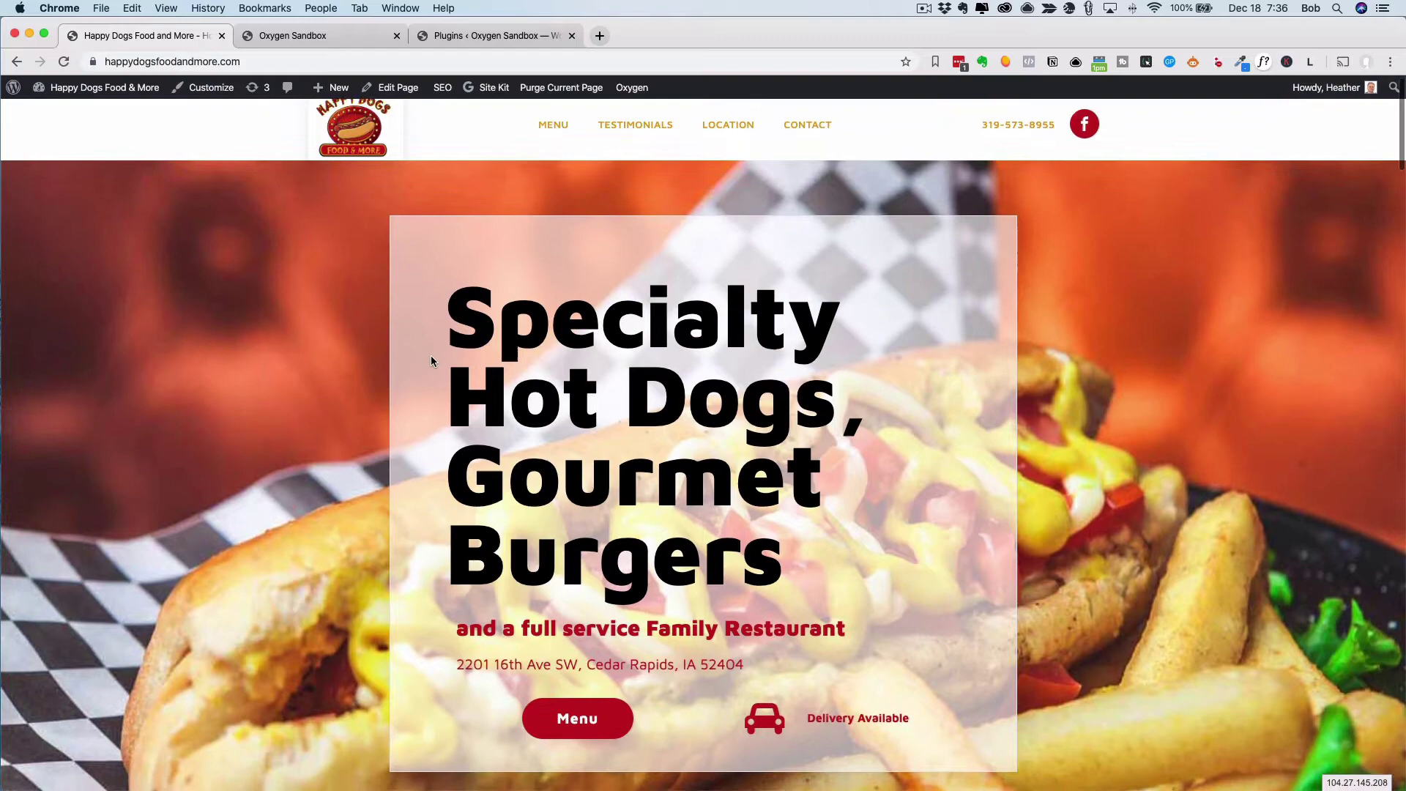
{"action": "scroll", "coordinate": [431, 355], "scroll_direction": "down", "scroll_amount": 7}
{"action": "scroll", "coordinate": [431, 354], "scroll_direction": "up", "scroll_amount": 4}
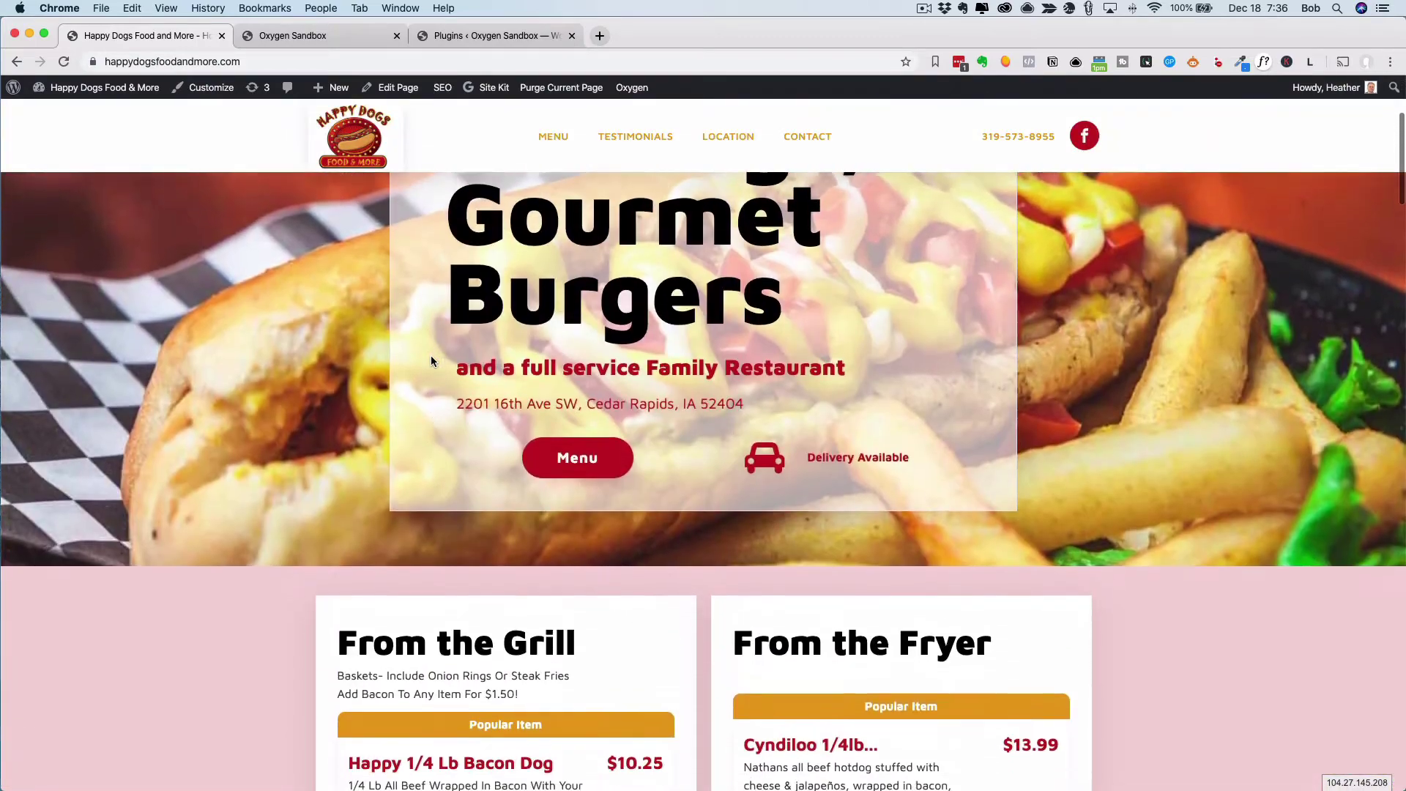
{"action": "scroll", "coordinate": [431, 355], "scroll_direction": "down", "scroll_amount": 6}
{"action": "scroll", "coordinate": [432, 360], "scroll_direction": "down", "scroll_amount": 10}
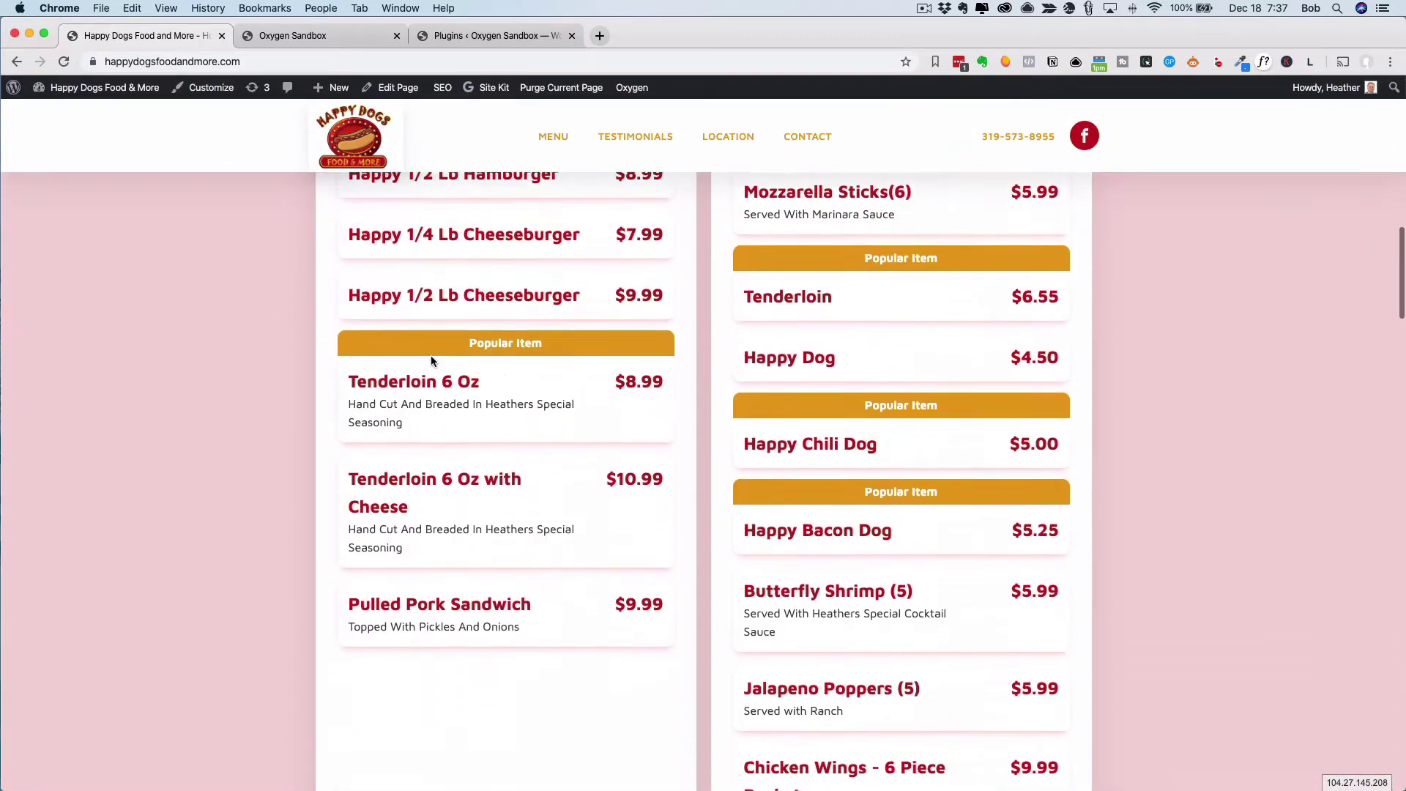
{"action": "left_click", "coordinate": [323, 37]}
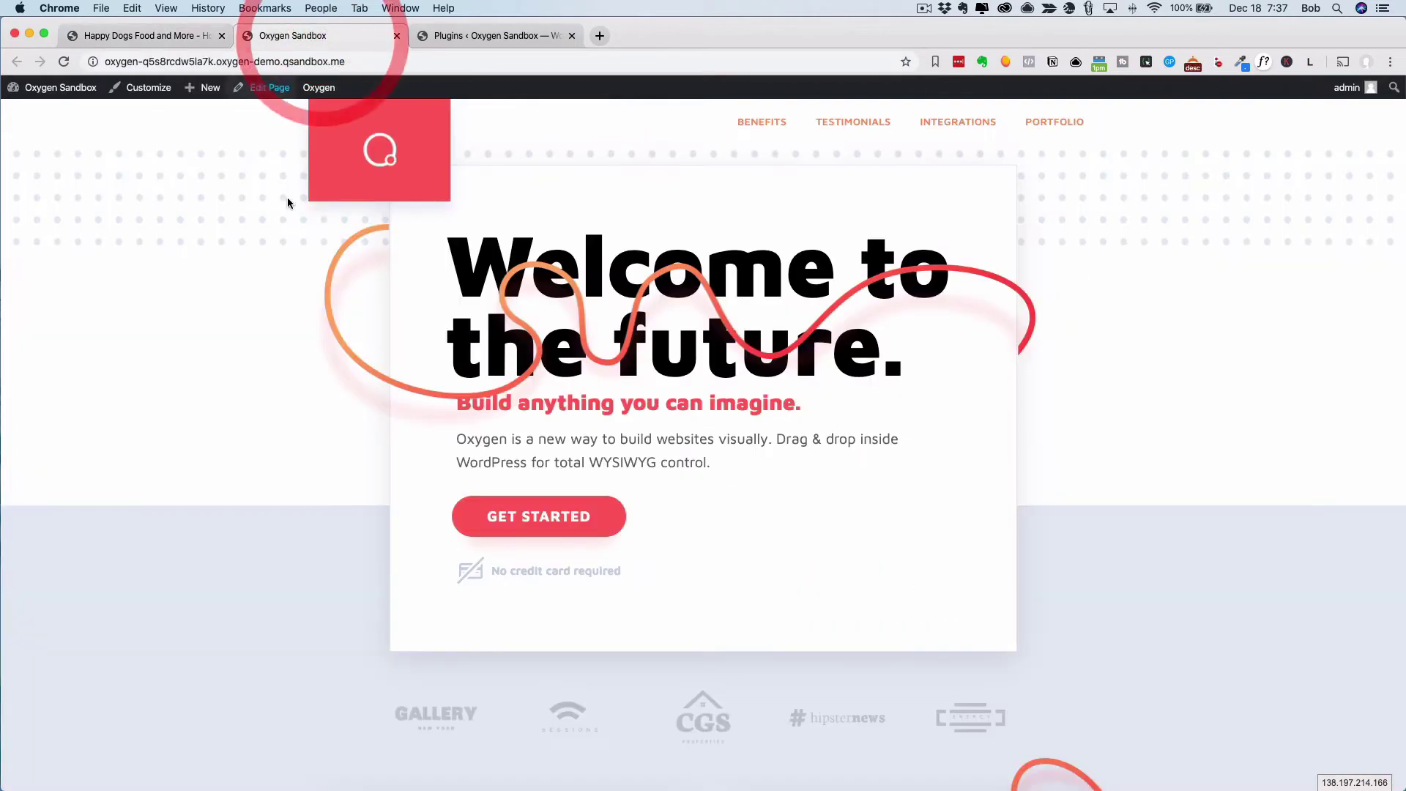
{"action": "scroll", "coordinate": [391, 285], "scroll_direction": "down", "scroll_amount": 4}
{"action": "scroll", "coordinate": [390, 284], "scroll_direction": "up", "scroll_amount": 6}
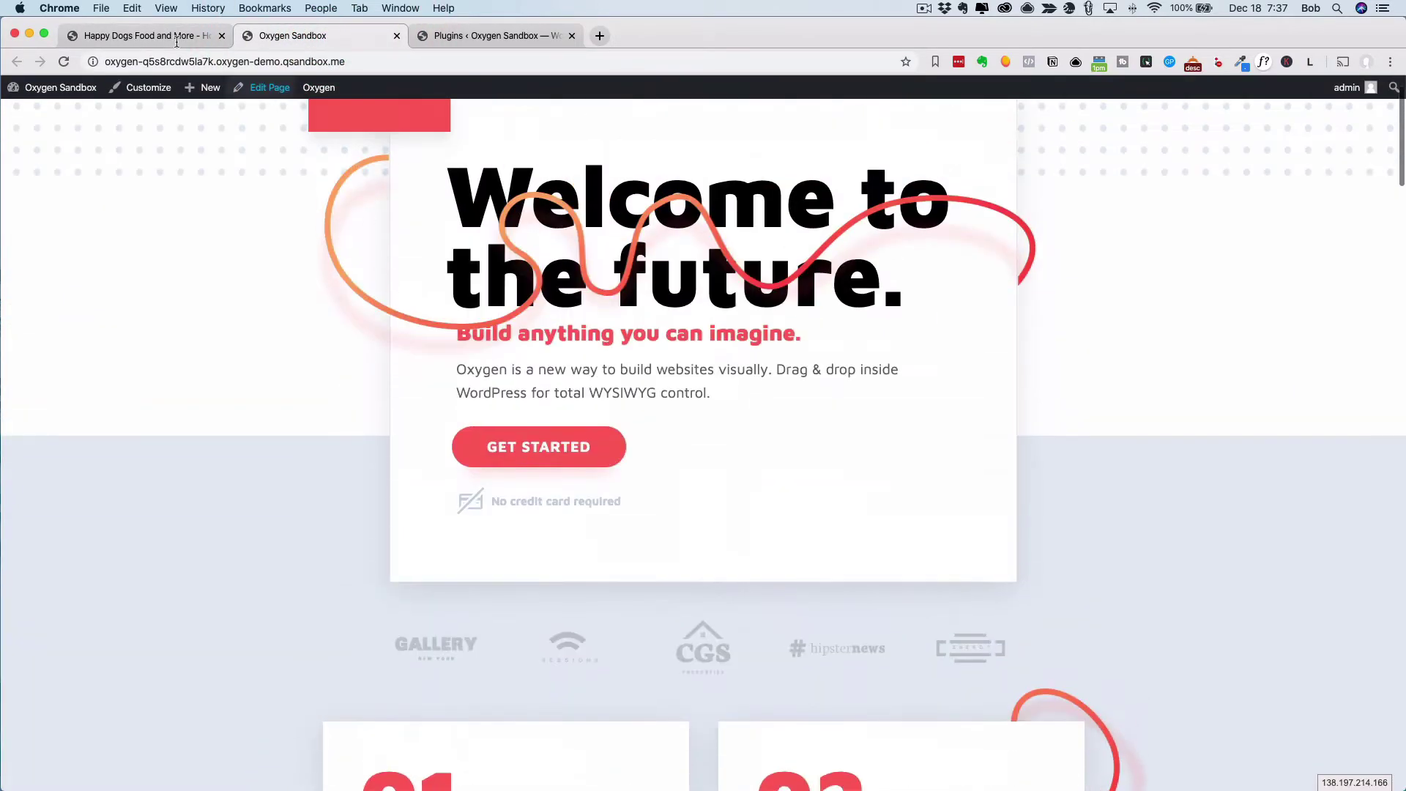
{"action": "left_click", "coordinate": [126, 35]}
{"action": "scroll", "coordinate": [497, 375], "scroll_direction": "down", "scroll_amount": 15}
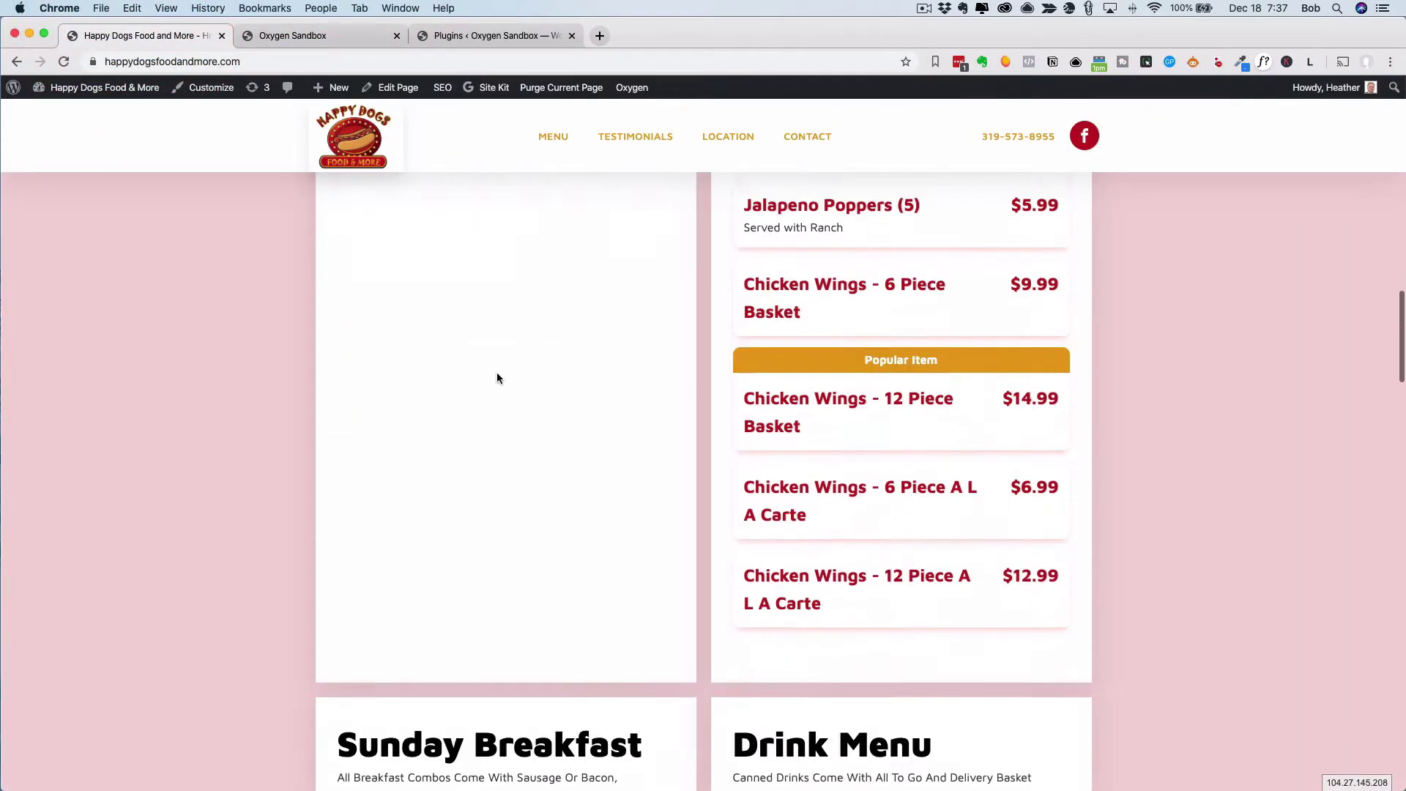
{"action": "scroll", "coordinate": [496, 378], "scroll_direction": "down", "scroll_amount": 20}
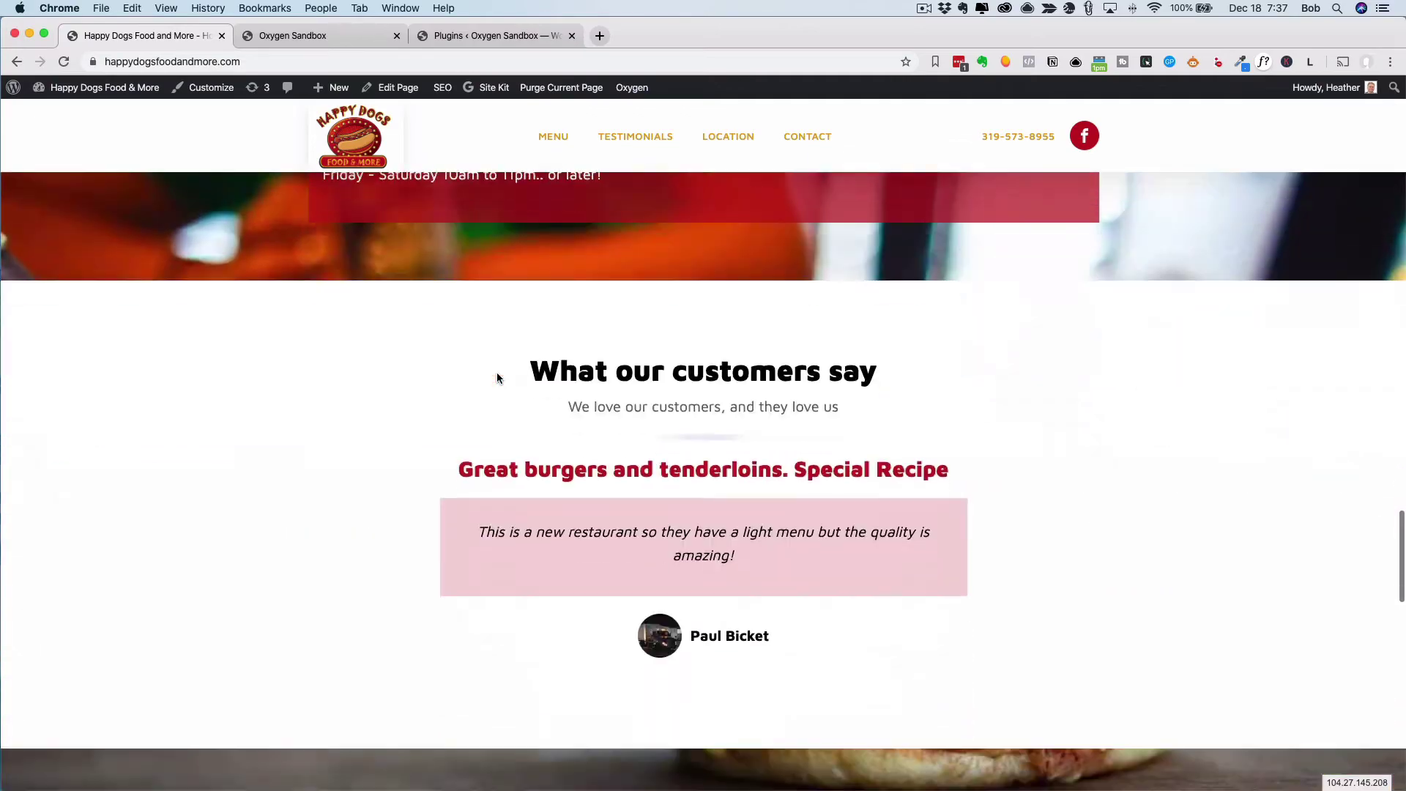
{"action": "scroll", "coordinate": [496, 378], "scroll_direction": "down", "scroll_amount": 8}
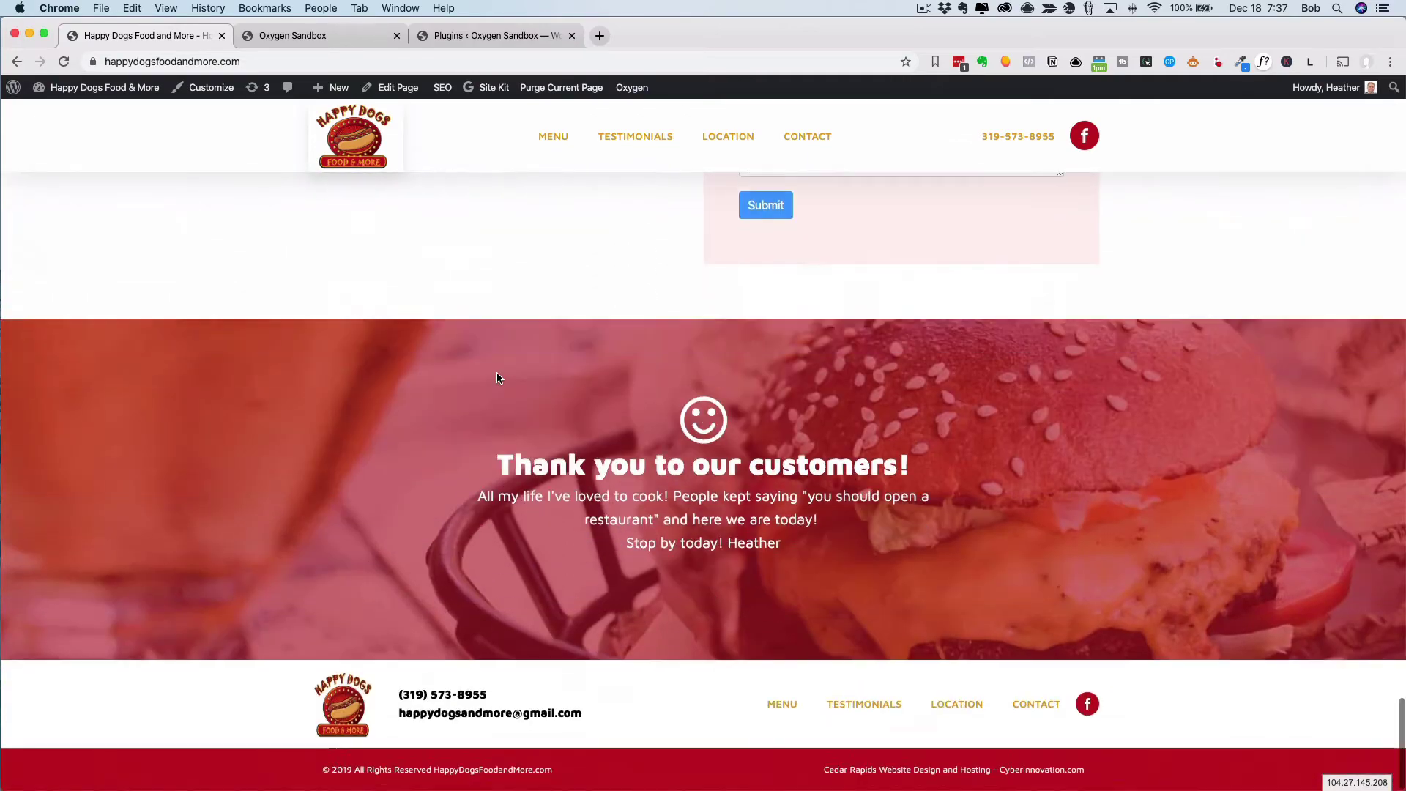
{"action": "scroll", "coordinate": [497, 378], "scroll_direction": "up", "scroll_amount": 7}
{"action": "scroll", "coordinate": [496, 378], "scroll_direction": "up", "scroll_amount": 15}
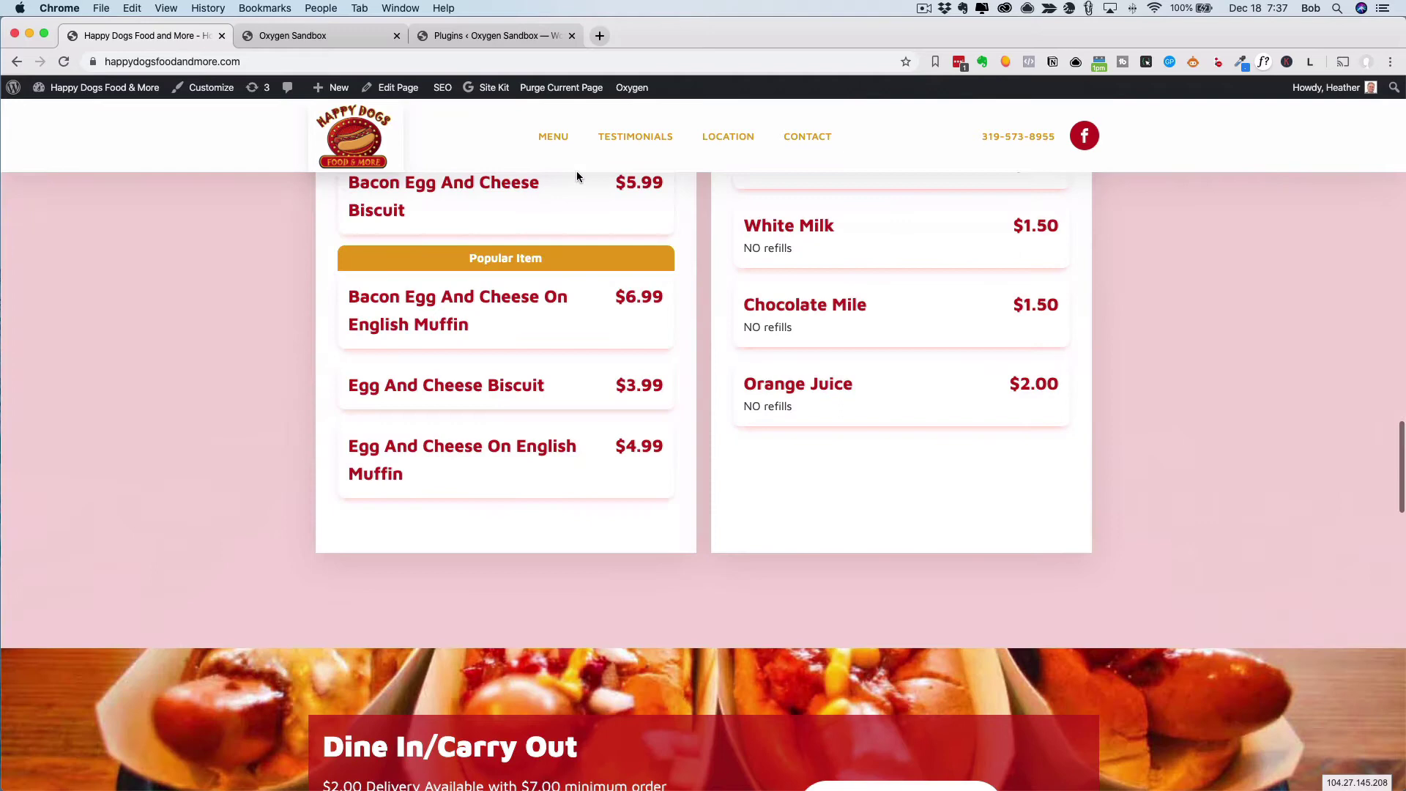
- Jump to the testimonials, map, contact and menu sections, then back to the Happy Dogs home
{"action": "left_click", "coordinate": [635, 136]}
{"action": "left_click", "coordinate": [721, 136]}
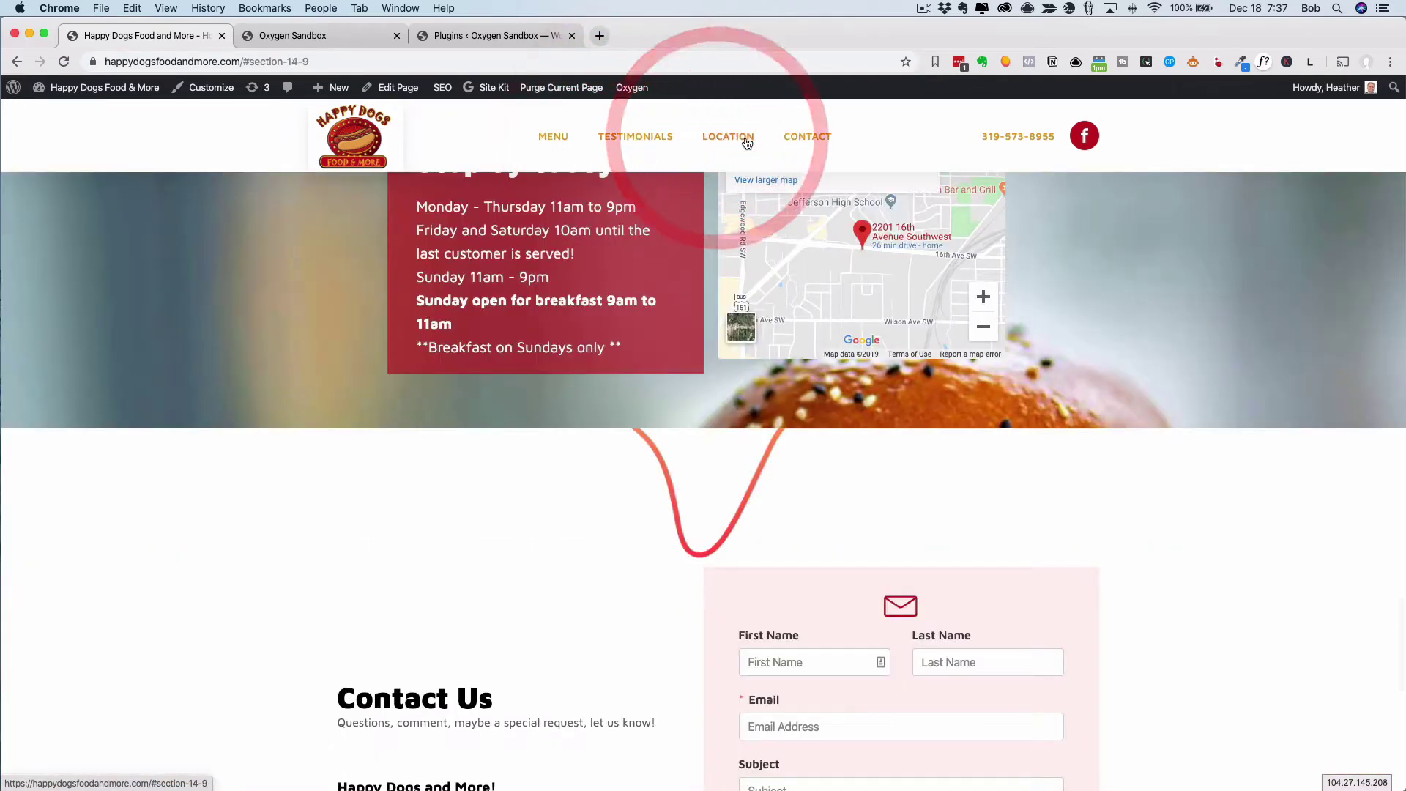
{"action": "left_click", "coordinate": [799, 137]}
{"action": "left_click", "coordinate": [551, 136]}
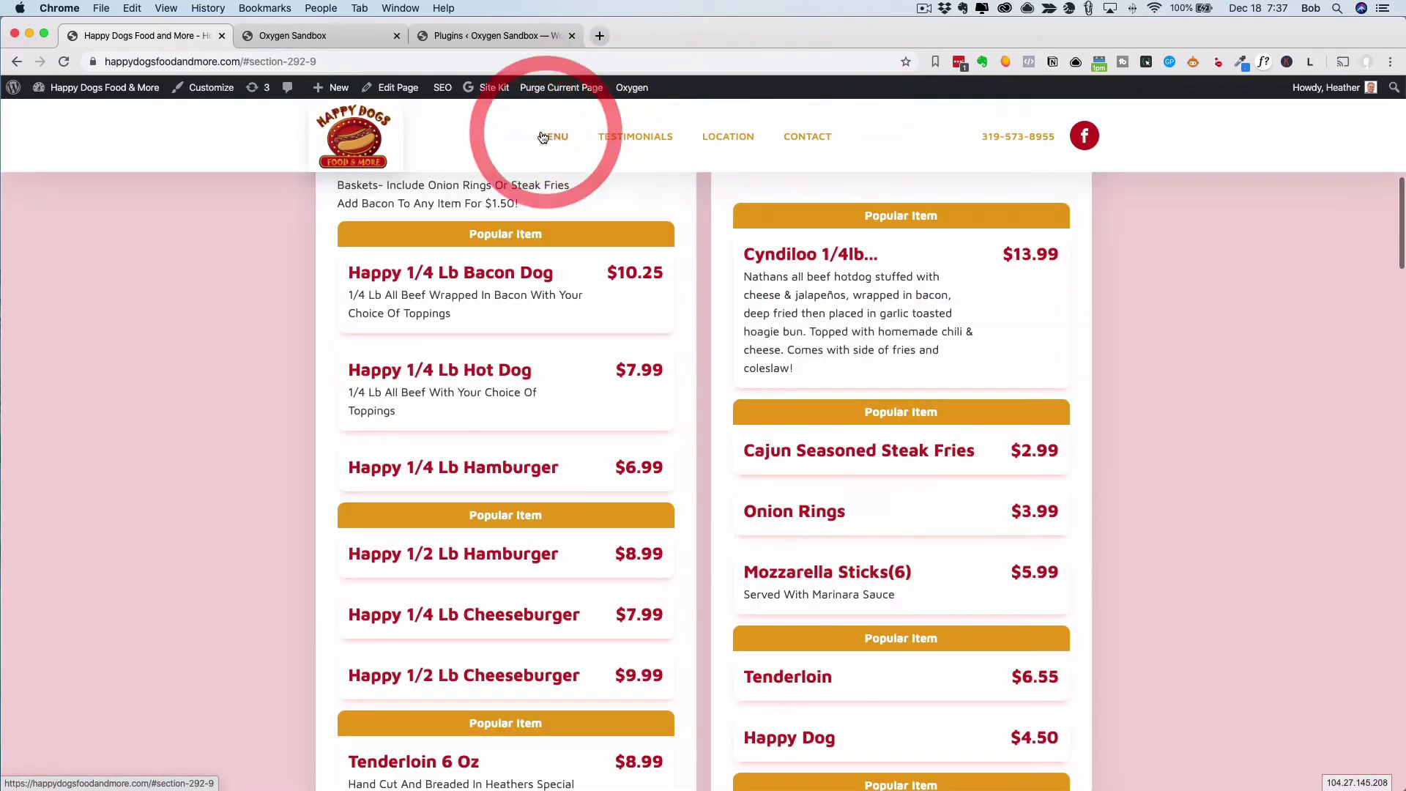
{"action": "left_click", "coordinate": [345, 137]}
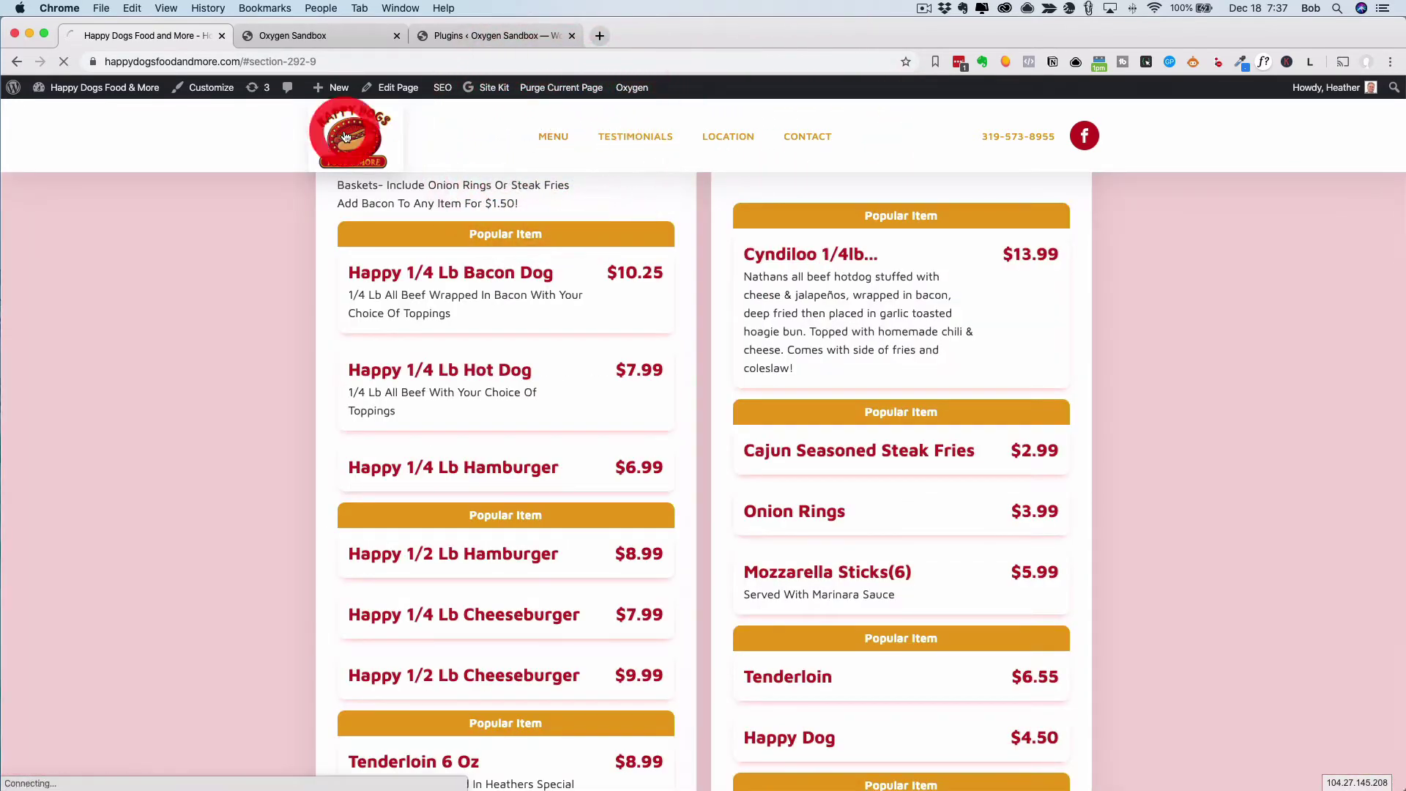
- Load the site's /updates news page from the address bar
{"action": "left_click", "coordinate": [264, 61]}
{"action": "left_click", "coordinate": [242, 62]}
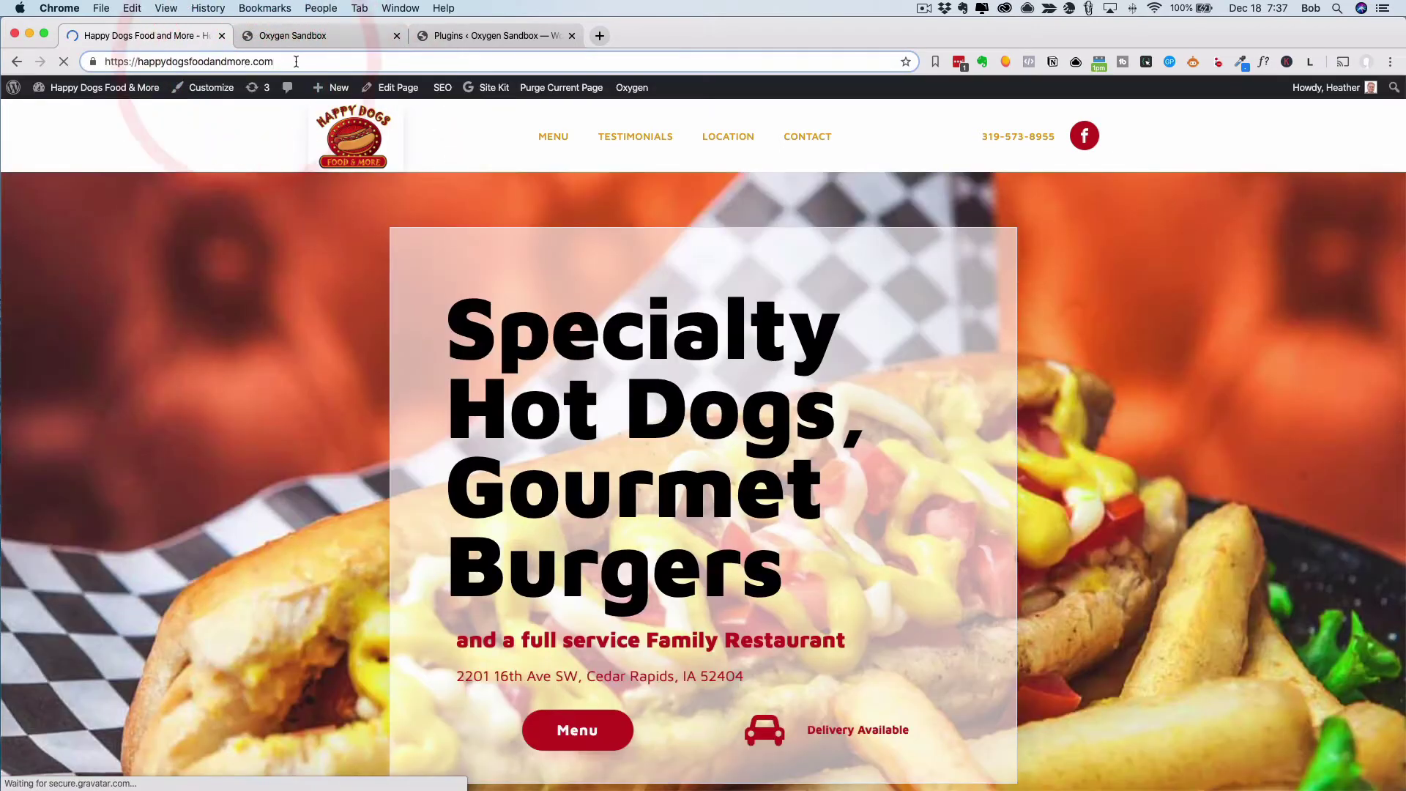
{"action": "left_click", "coordinate": [296, 62]}
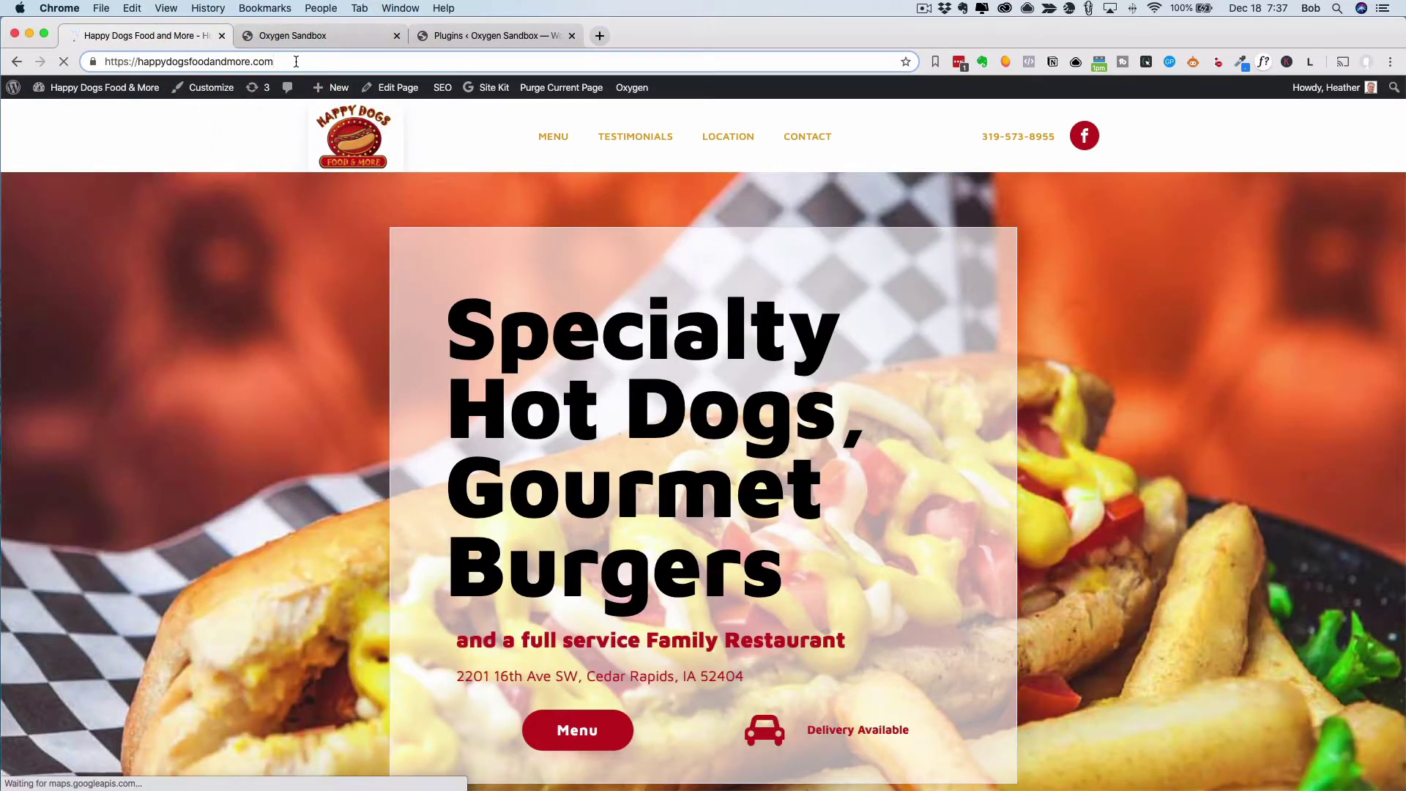
{"action": "type", "text": "/"}
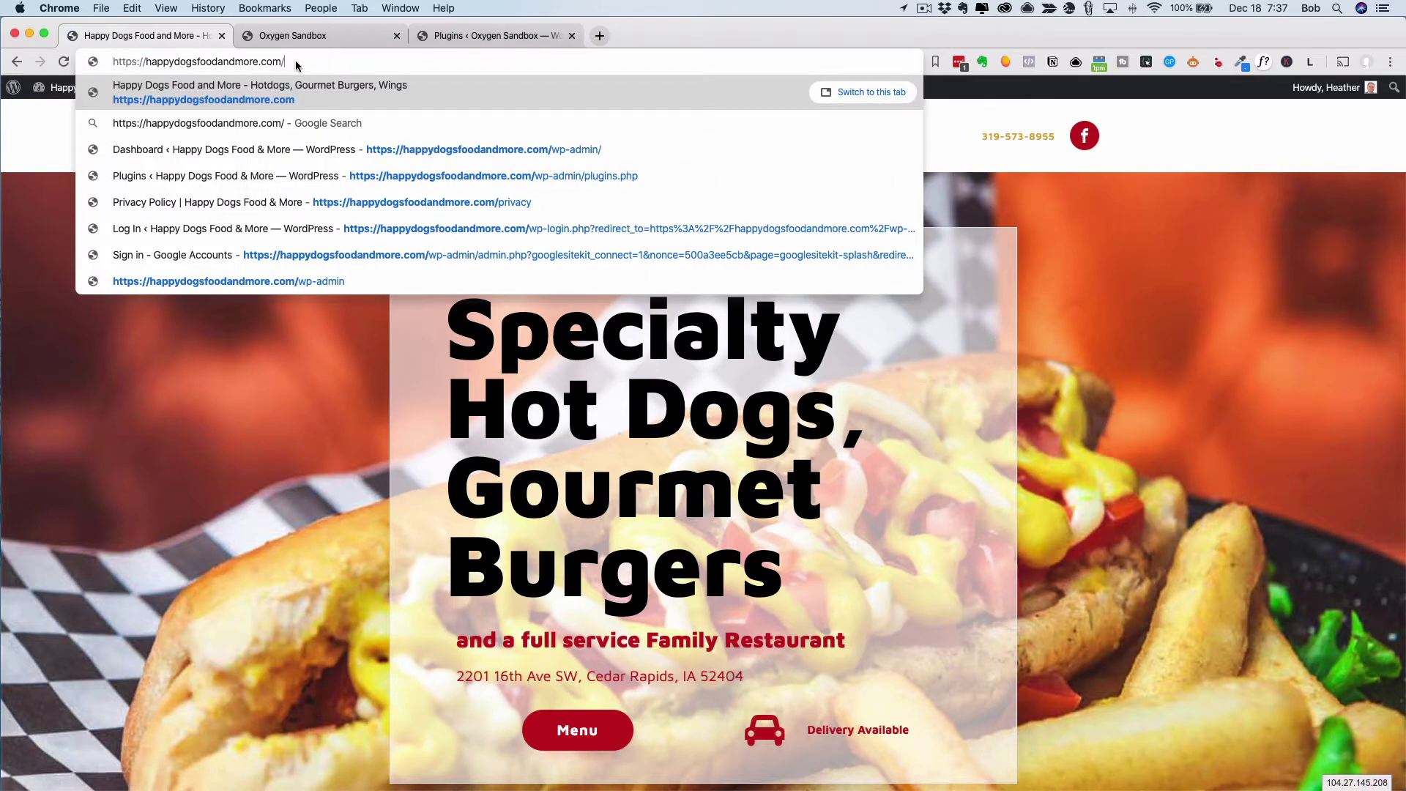
{"action": "type", "text": "up"}
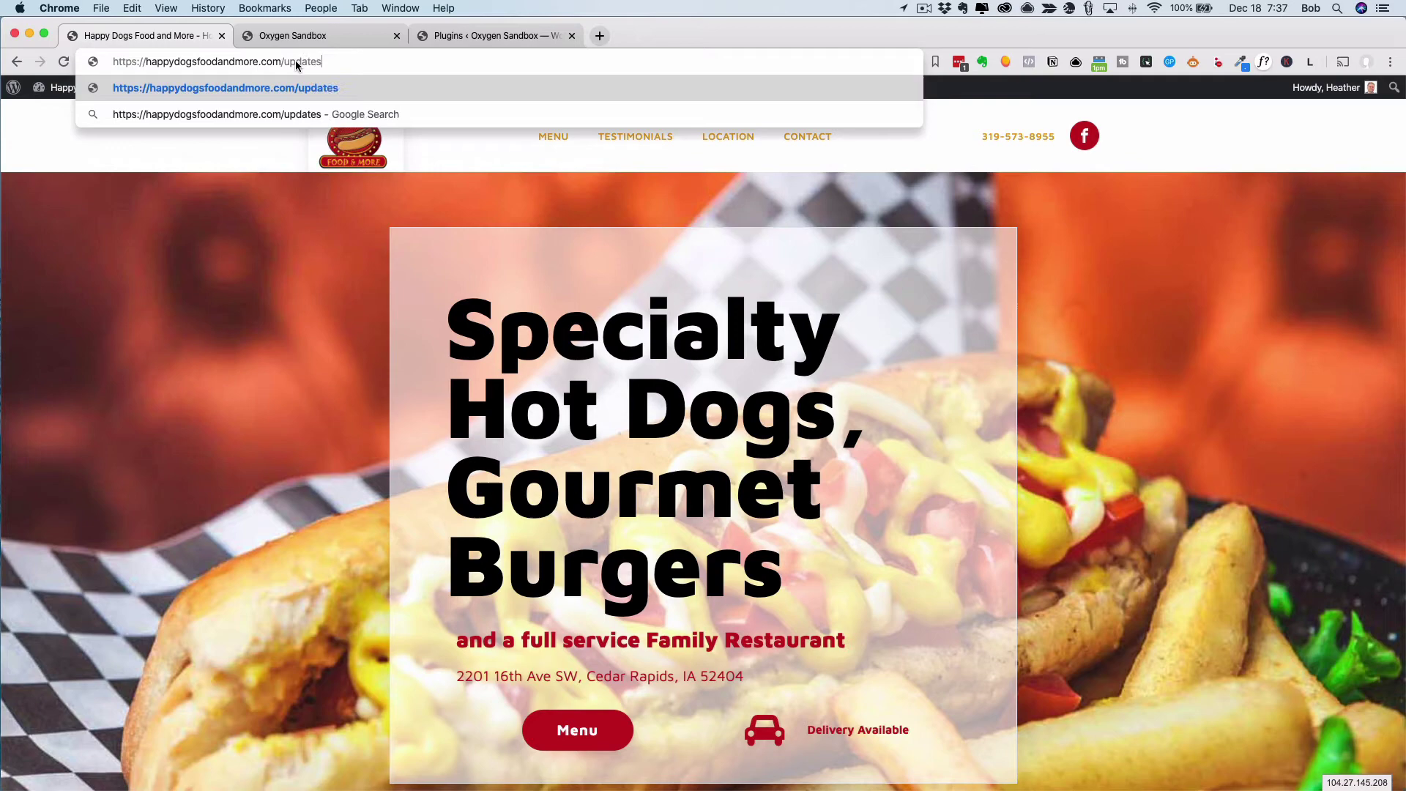
{"action": "type", "text": "dates"}
{"action": "key", "text": "Return"}
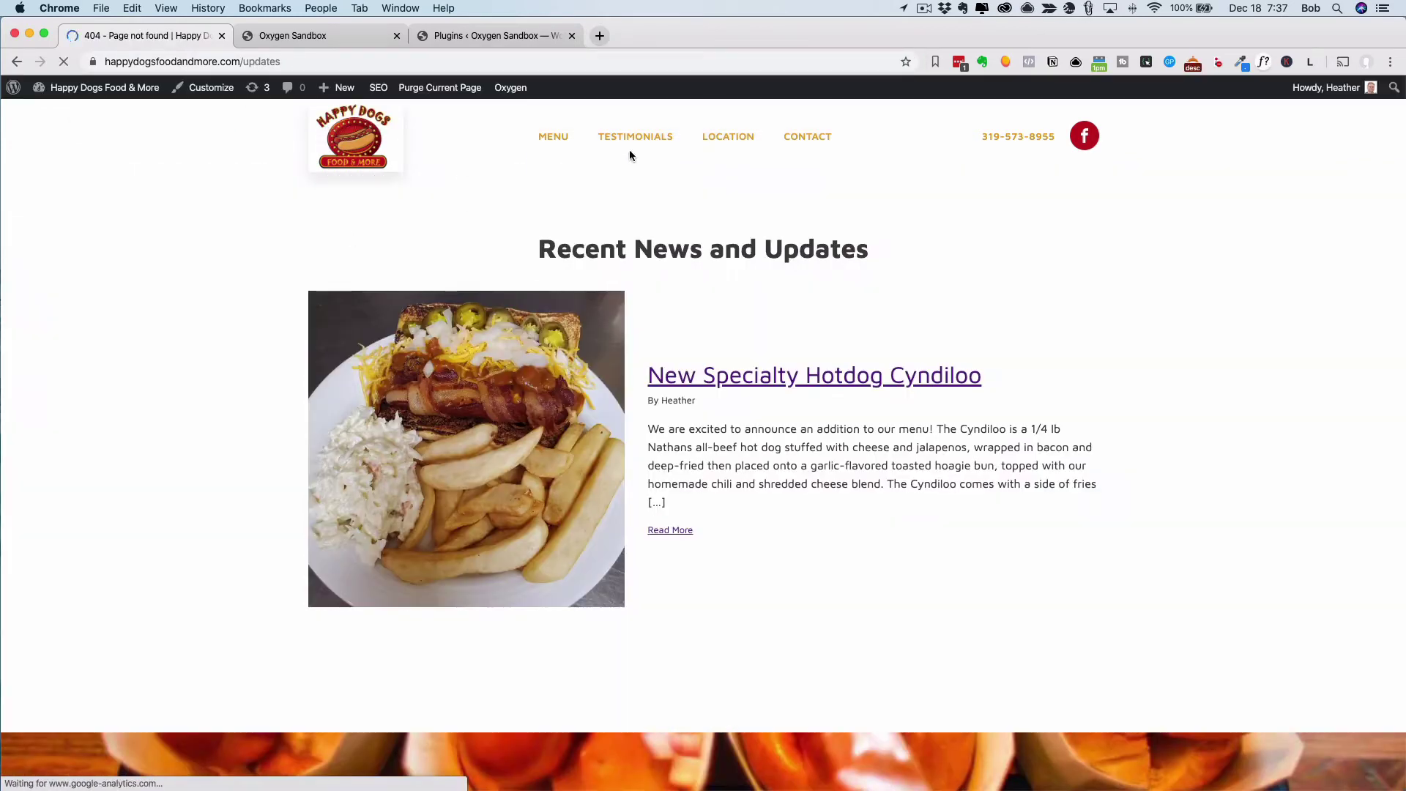
- Open the 'New Specialty Hotdog Cyndiloo' post, then switch to the Oxygen Sandbox tab
{"action": "scroll", "coordinate": [480, 156], "scroll_direction": "down", "scroll_amount": 6}
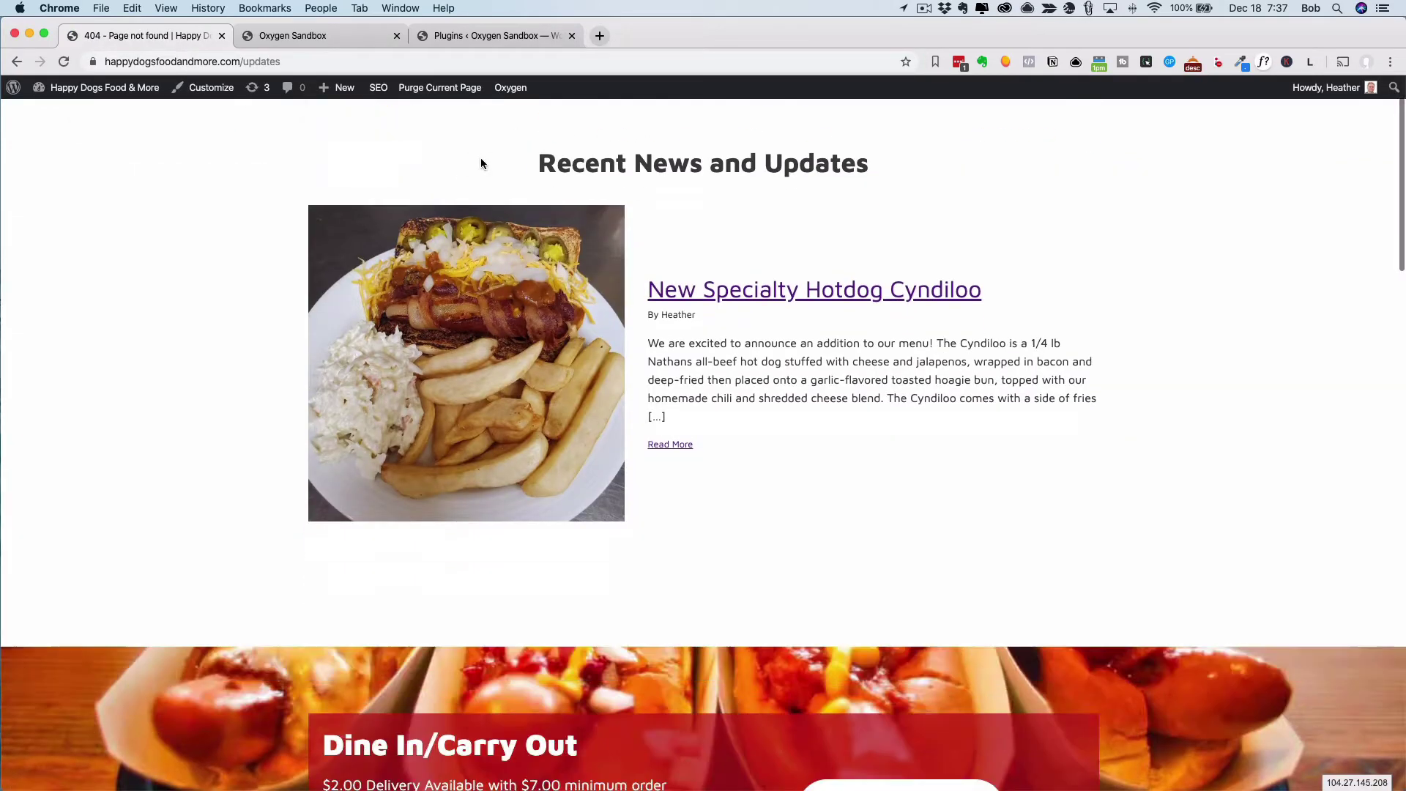
{"action": "scroll", "coordinate": [339, 512], "scroll_direction": "down", "scroll_amount": 5}
{"action": "scroll", "coordinate": [796, 386], "scroll_direction": "up", "scroll_amount": 12}
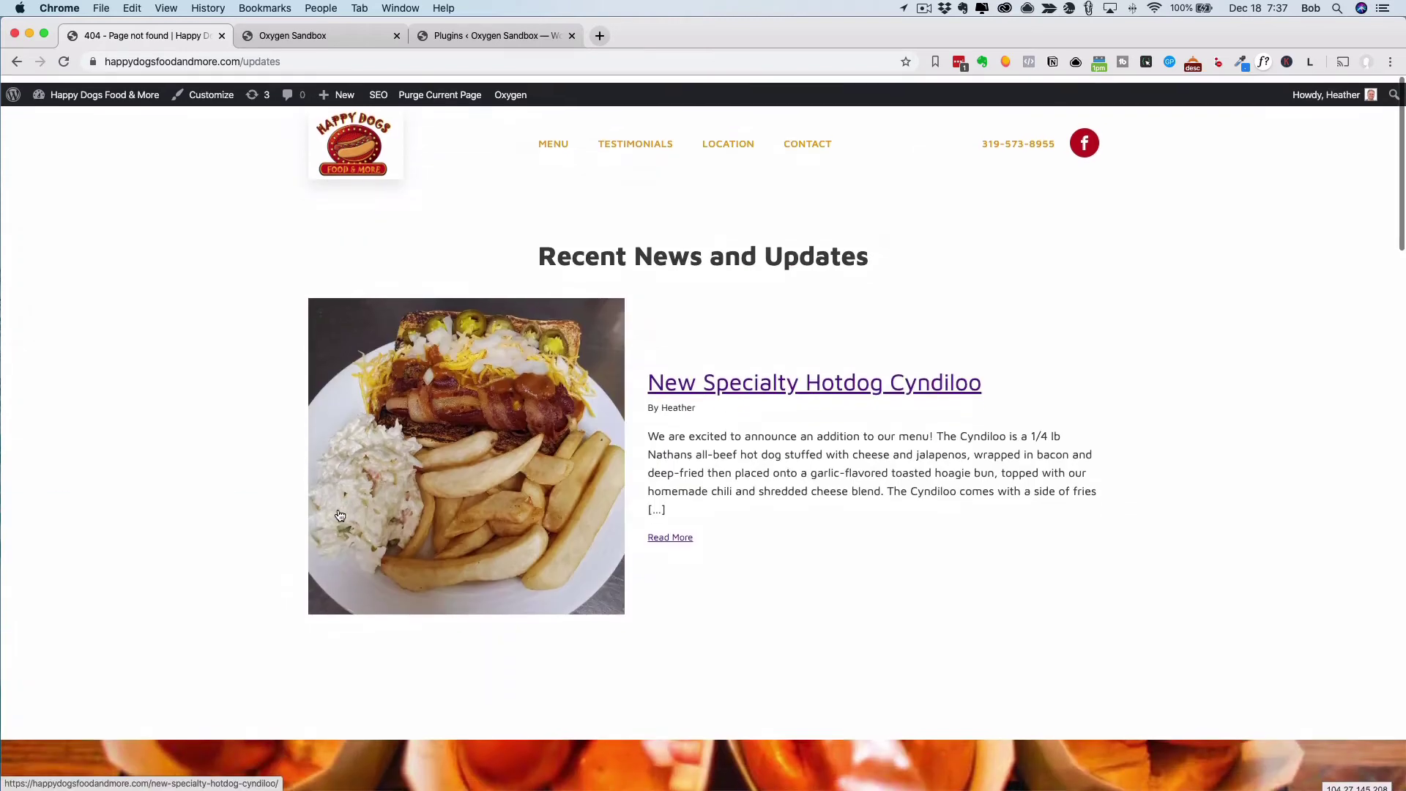
{"action": "left_click", "coordinate": [796, 387]}
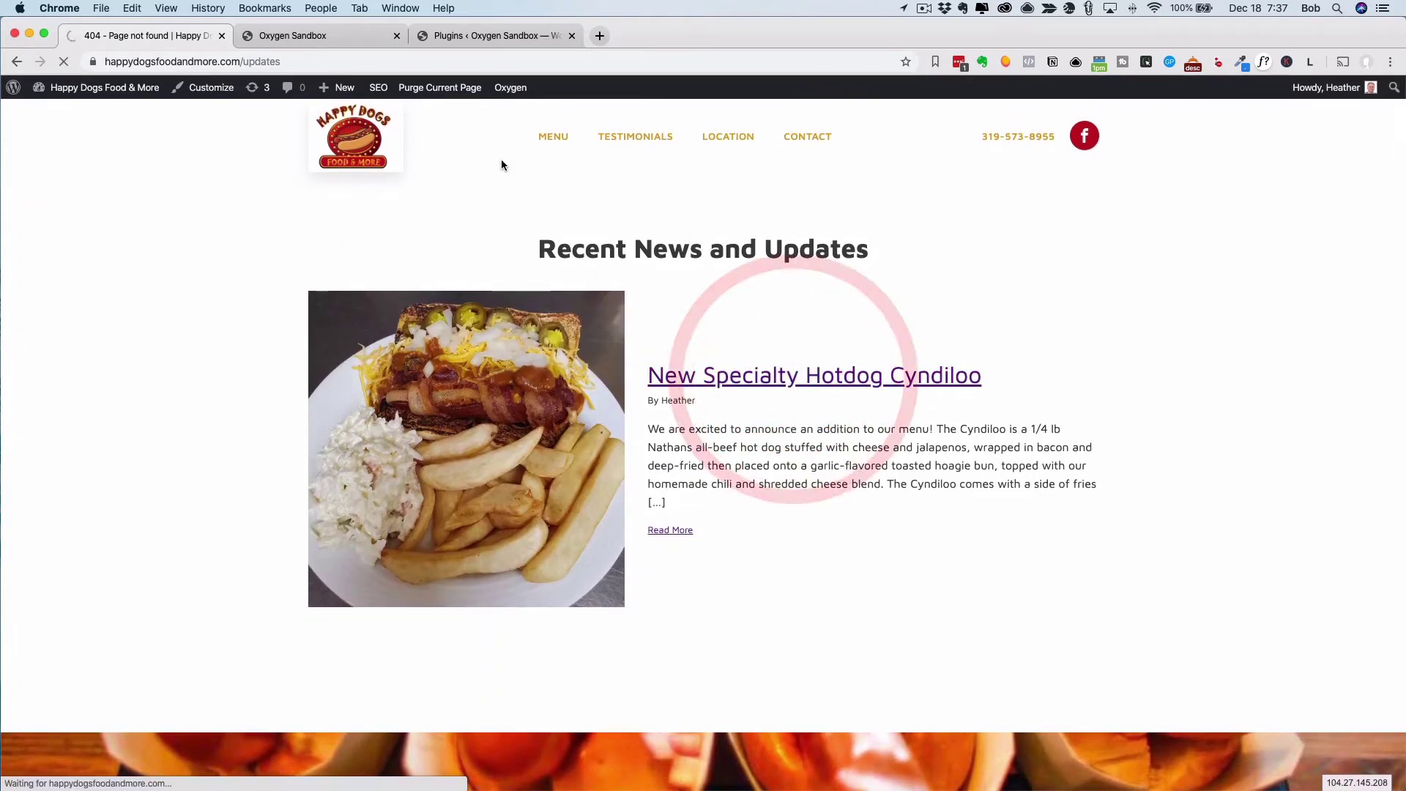
{"action": "left_click", "coordinate": [318, 36]}
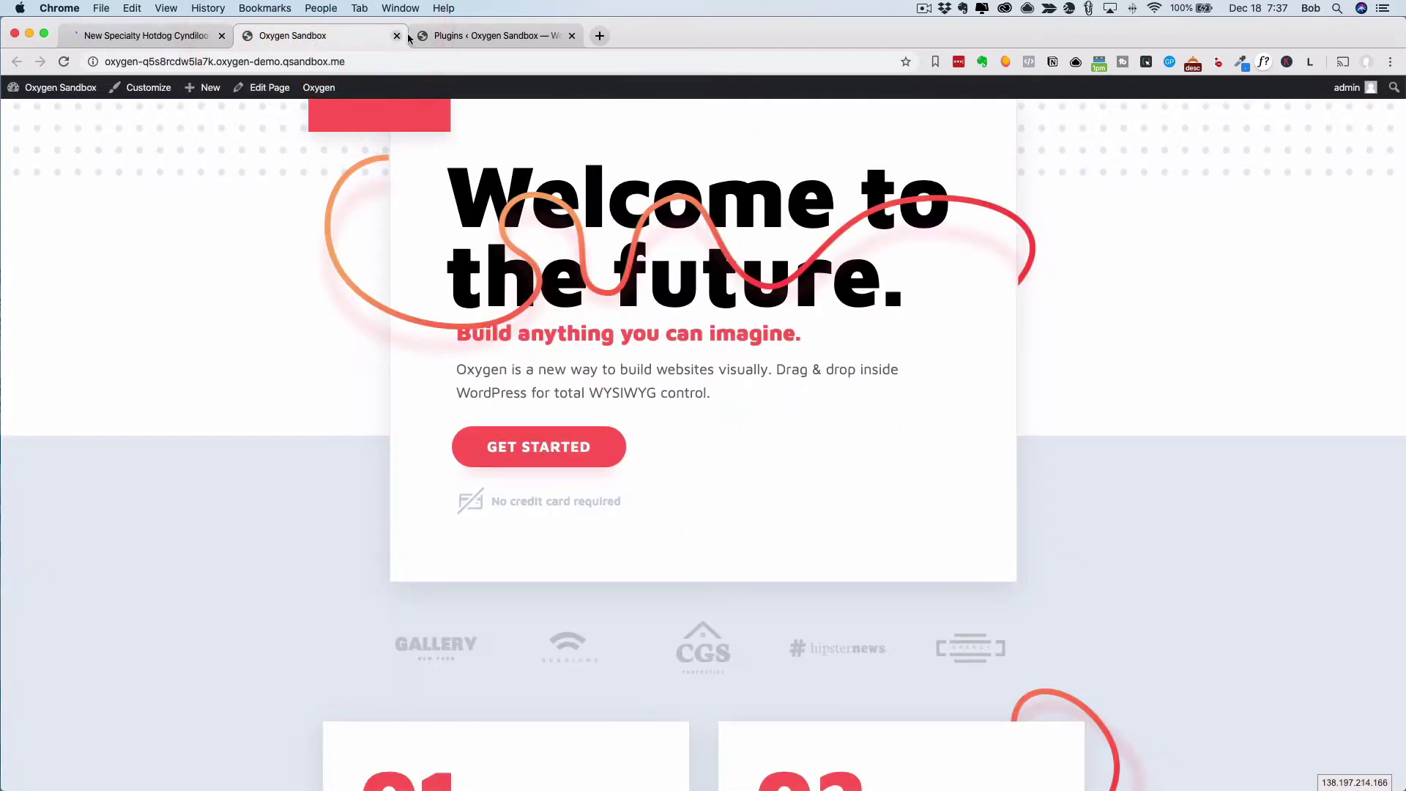
- From the sandbox's installed plugins page, go to Oxygen > Settings in the admin sidebar
{"action": "left_click", "coordinate": [507, 35]}
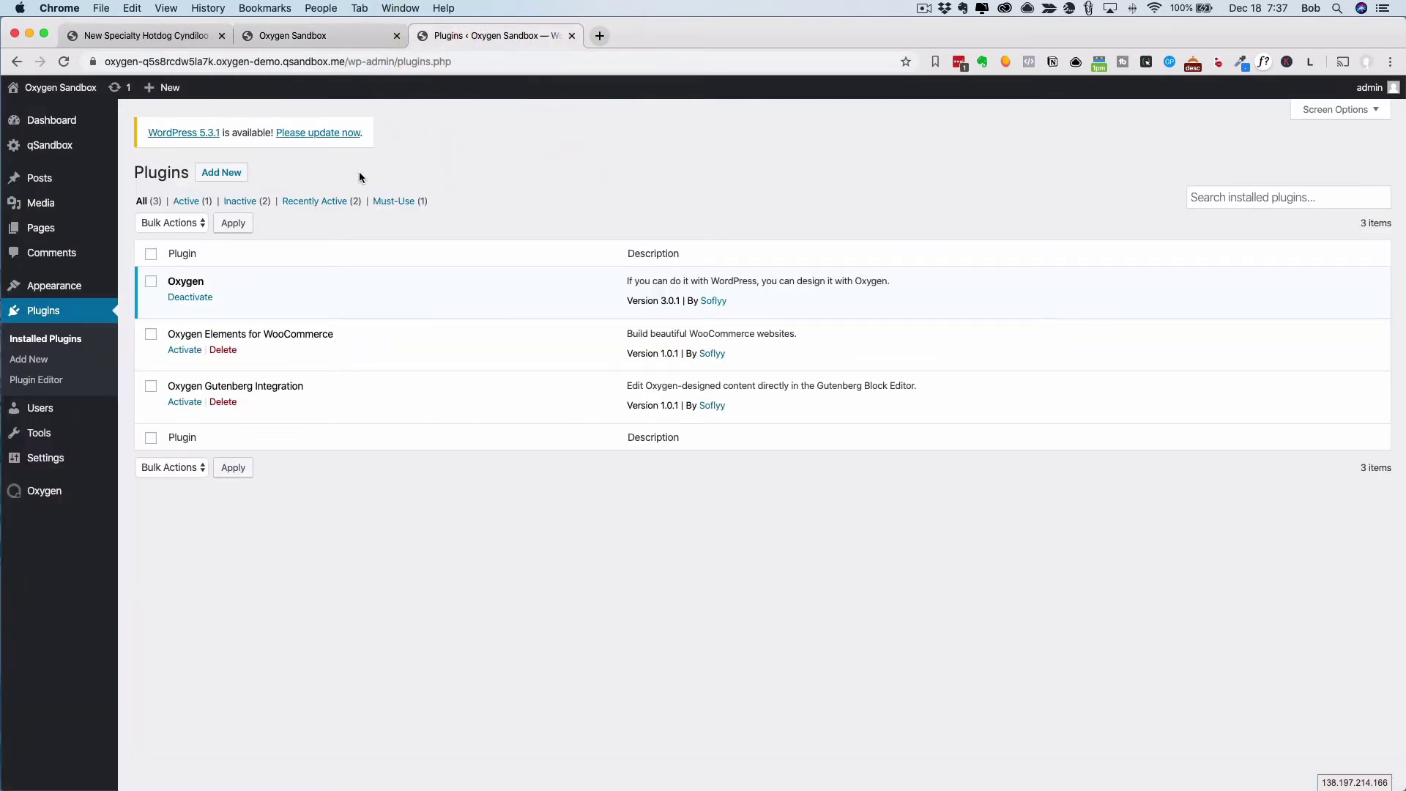
{"action": "mouse_move", "coordinate": [67, 101]}
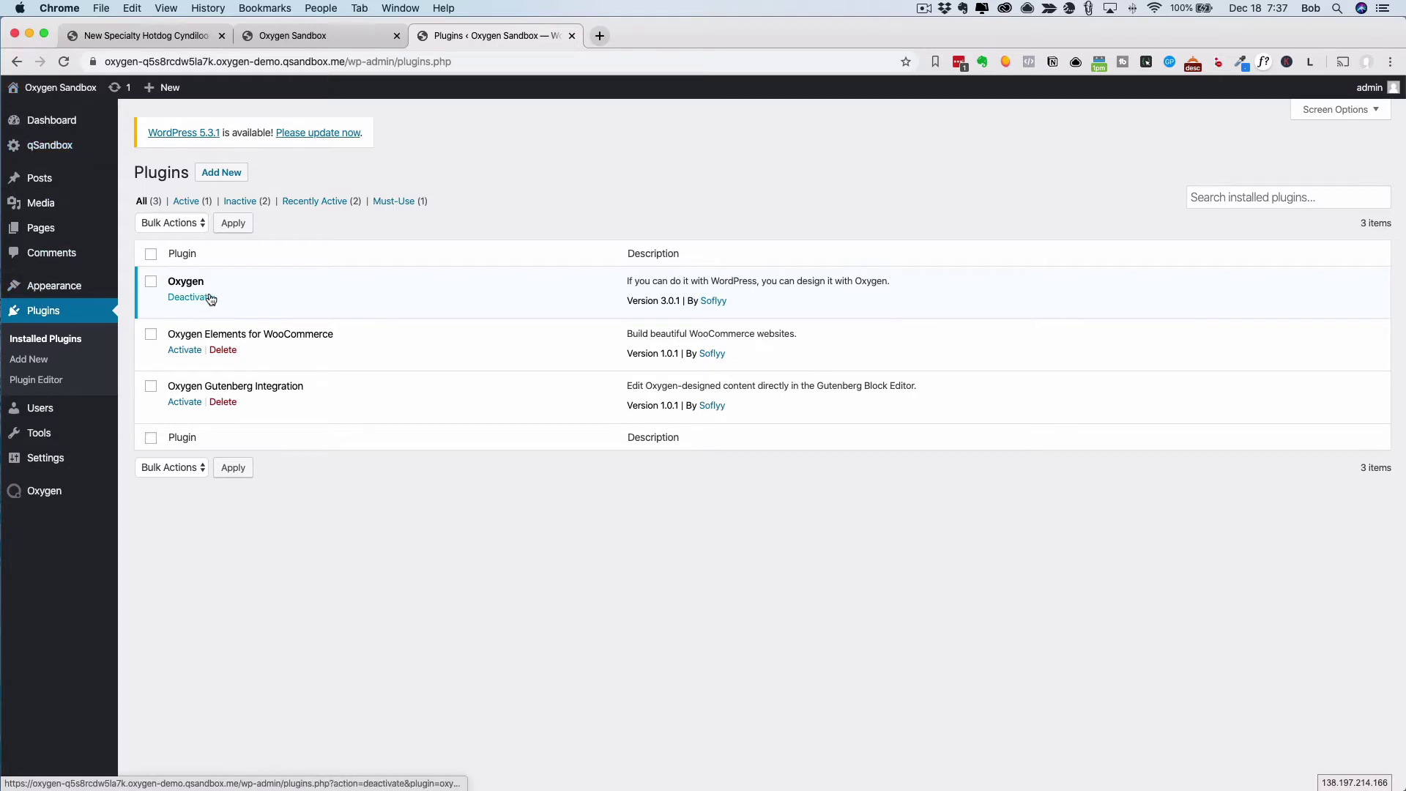
{"action": "mouse_move", "coordinate": [62, 455]}
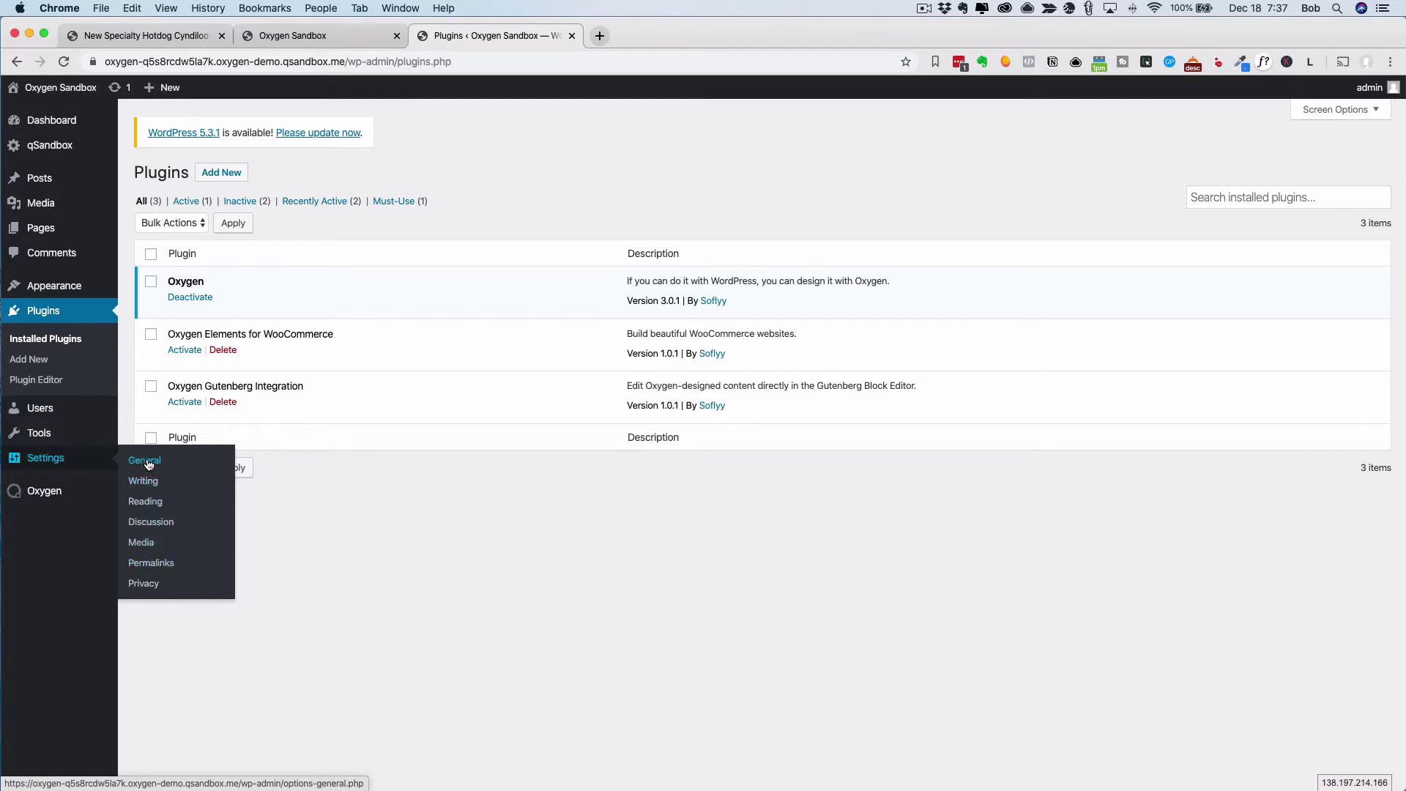
{"action": "mouse_move", "coordinate": [44, 491]}
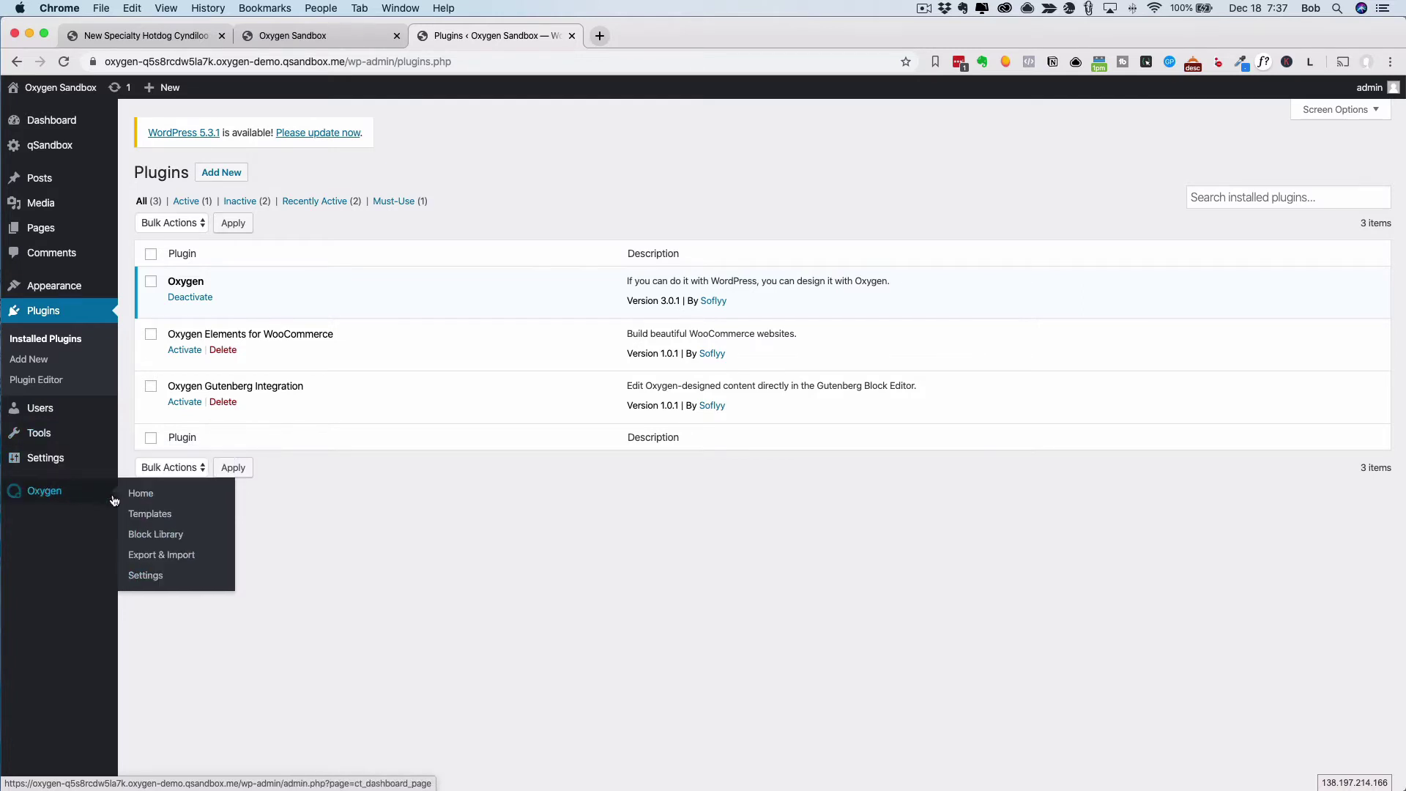
{"action": "left_click", "coordinate": [139, 577]}
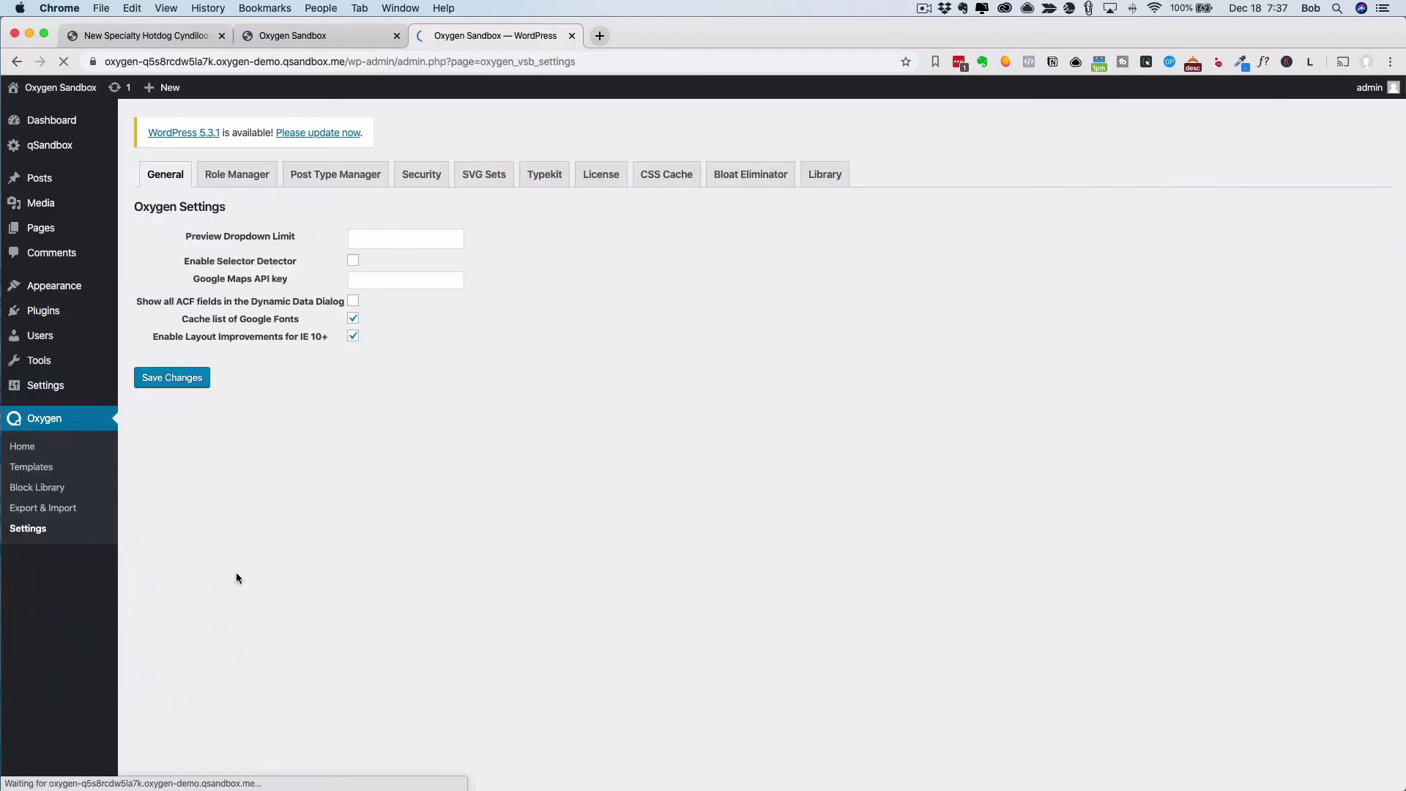
- Review the Library tab's design set options, including 'Make this WordPress Install a Design Set'
{"action": "left_click", "coordinate": [821, 178]}
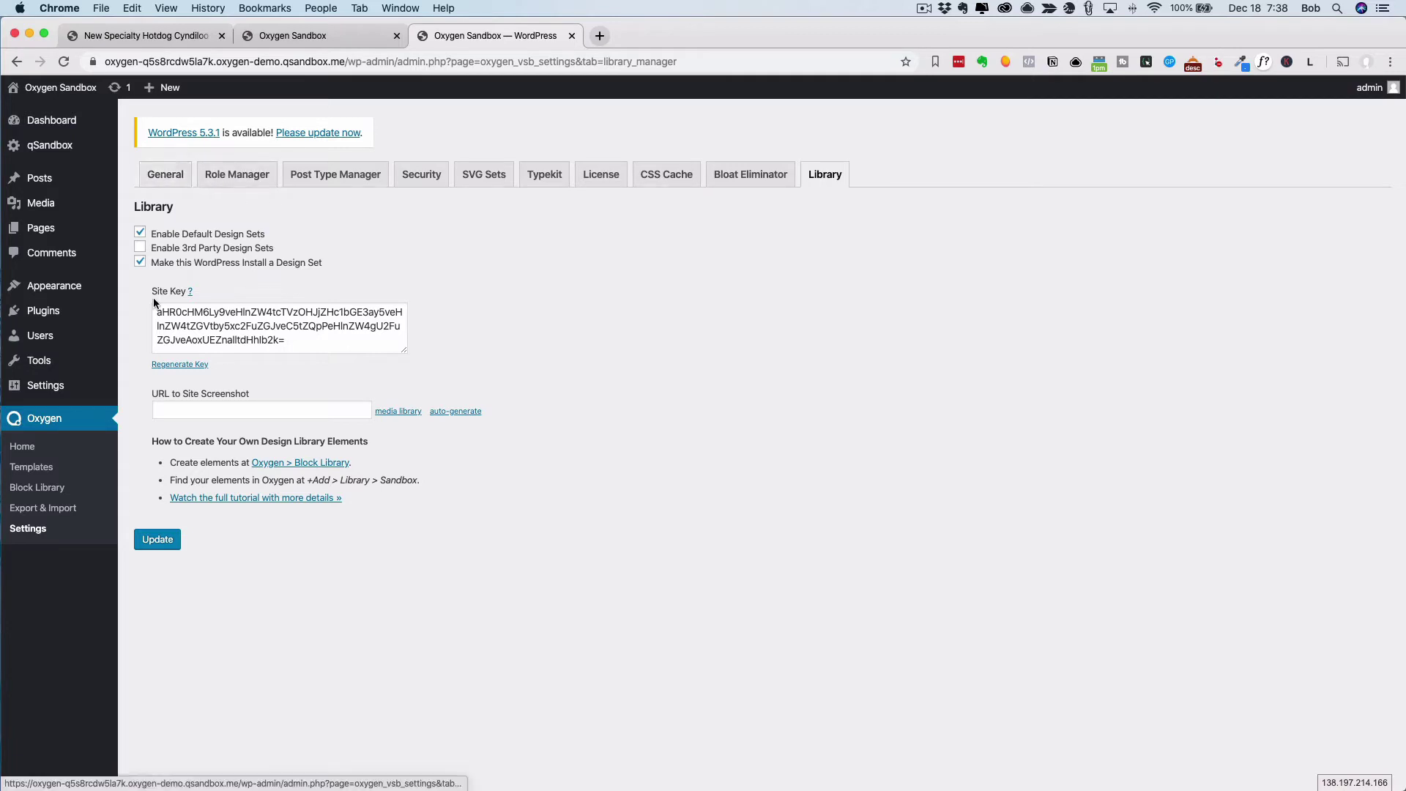
{"action": "mouse_move", "coordinate": [43, 389]}
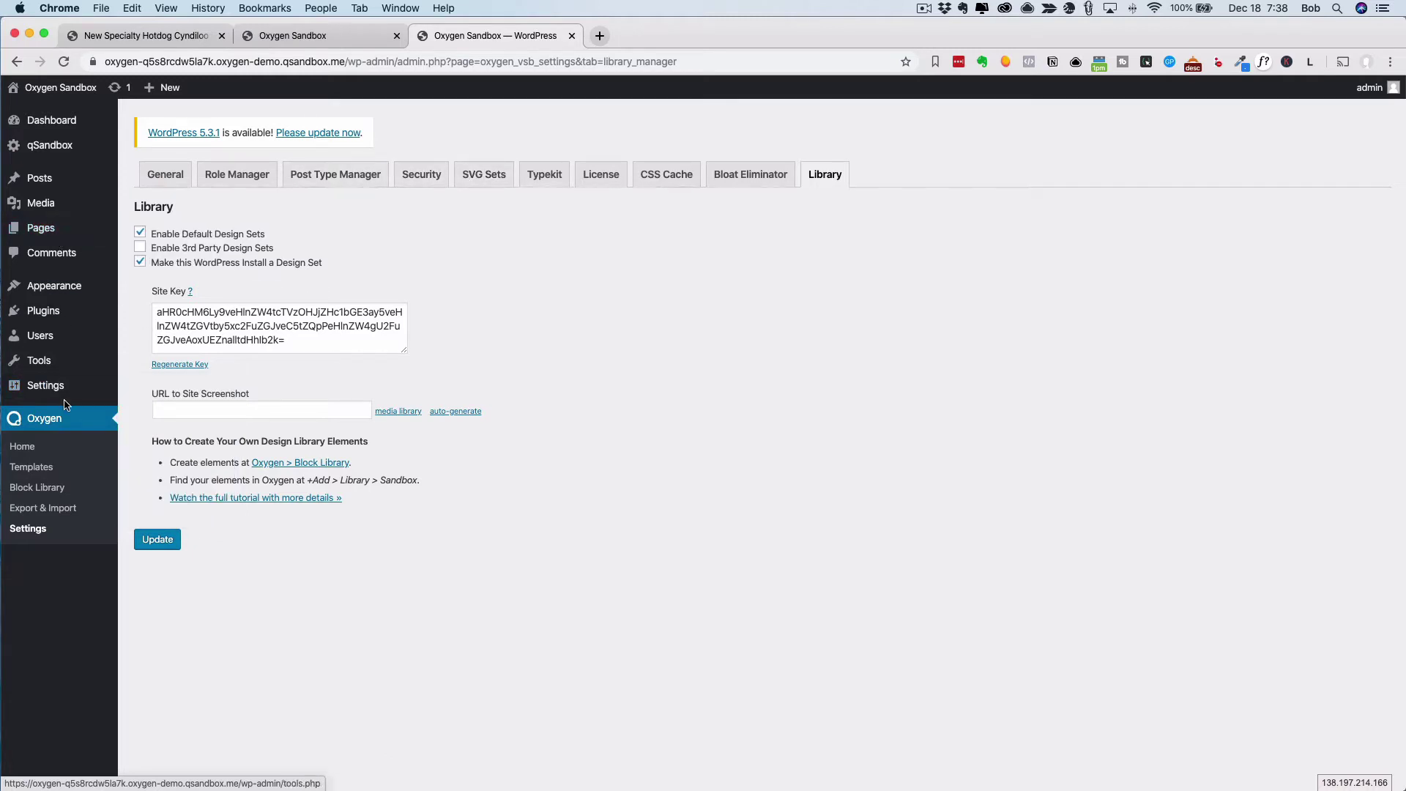
- Go via Oxygen Templates to All Pages and open the Home page editor
{"action": "left_click", "coordinate": [40, 467]}
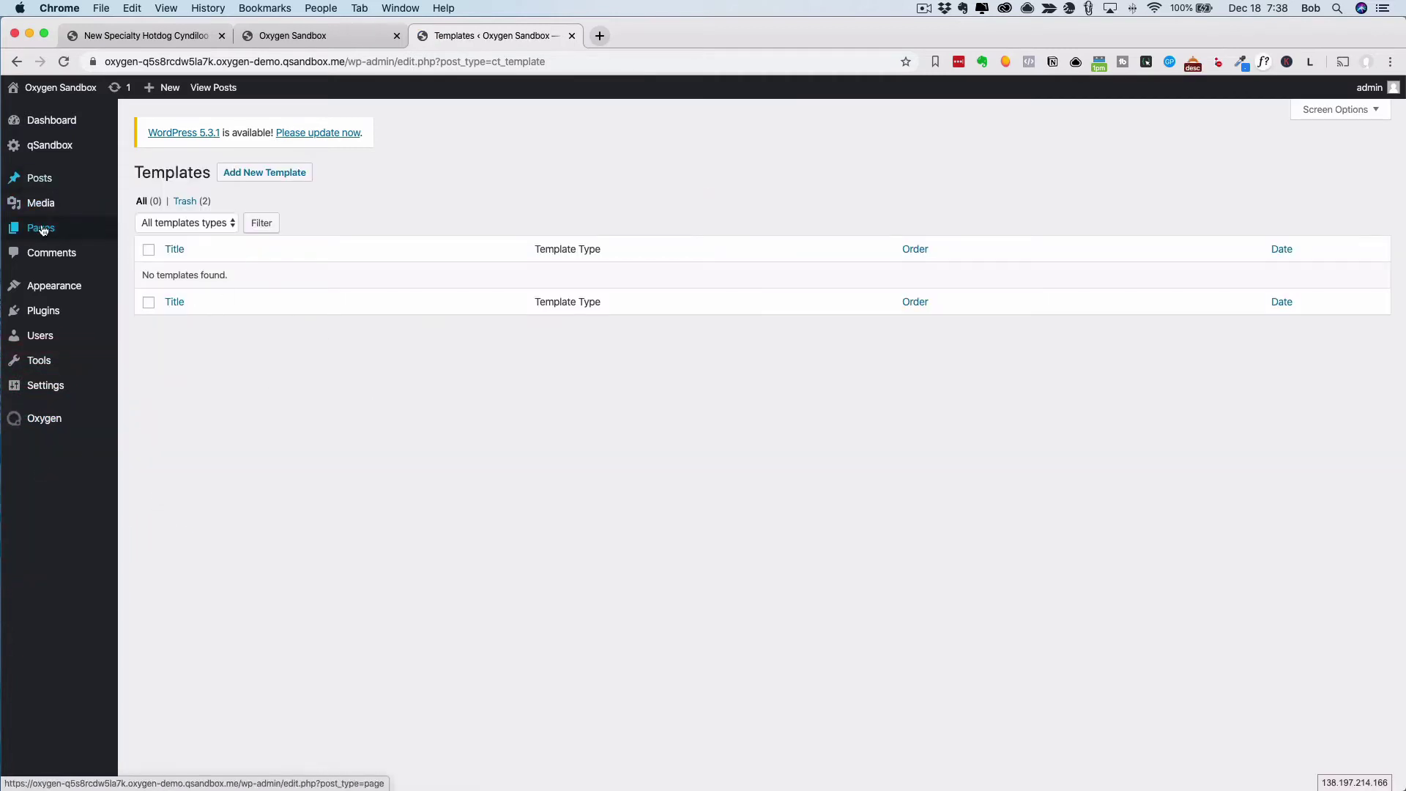
{"action": "left_click", "coordinate": [159, 229]}
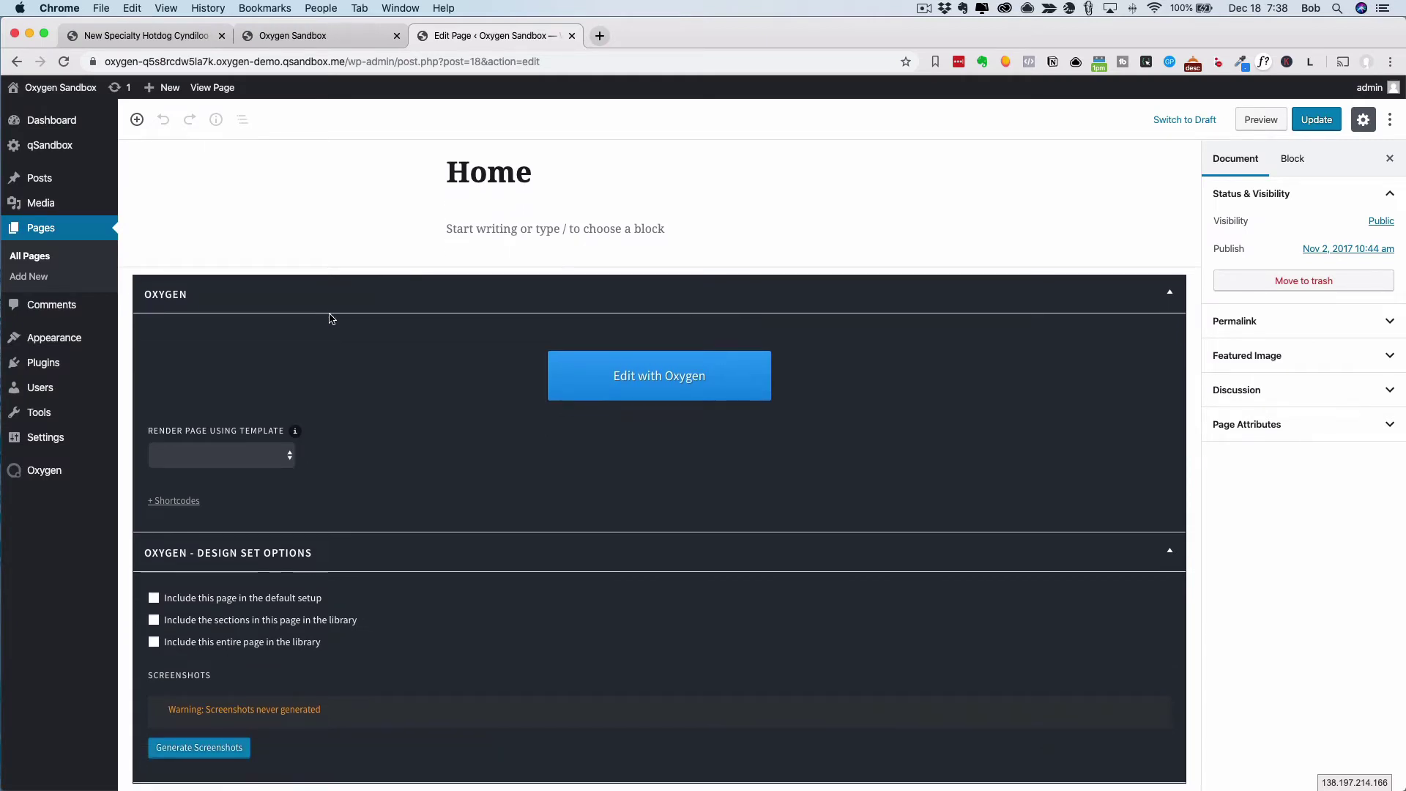
- Include the Home page's sections and whole page in the library under category Home, generating screenshots
{"action": "left_click", "coordinate": [155, 620]}
{"action": "left_click", "coordinate": [153, 641]}
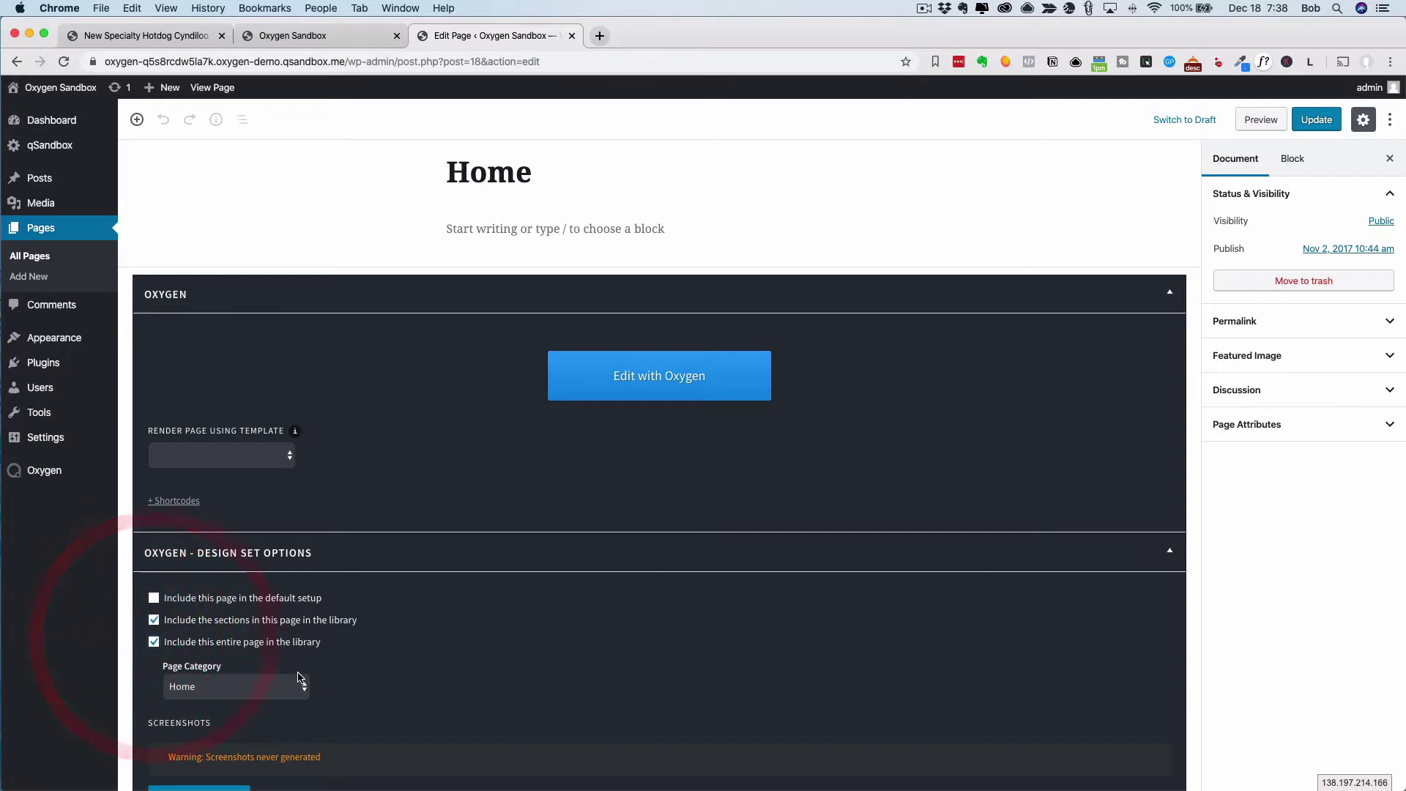
{"action": "left_click", "coordinate": [214, 684]}
{"action": "left_click", "coordinate": [214, 685]}
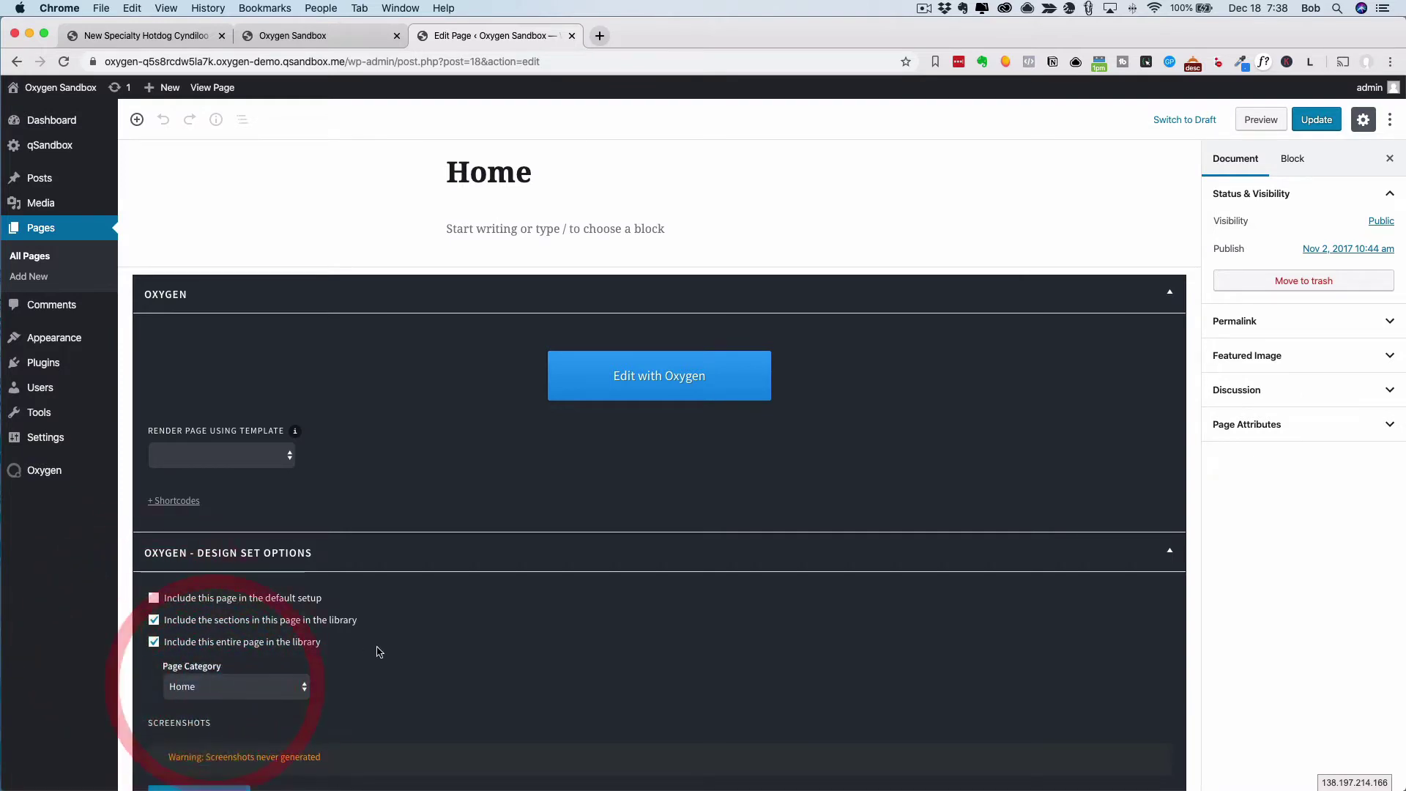
{"action": "scroll", "coordinate": [379, 652], "scroll_direction": "down", "scroll_amount": 1}
{"action": "left_click", "coordinate": [215, 752]}
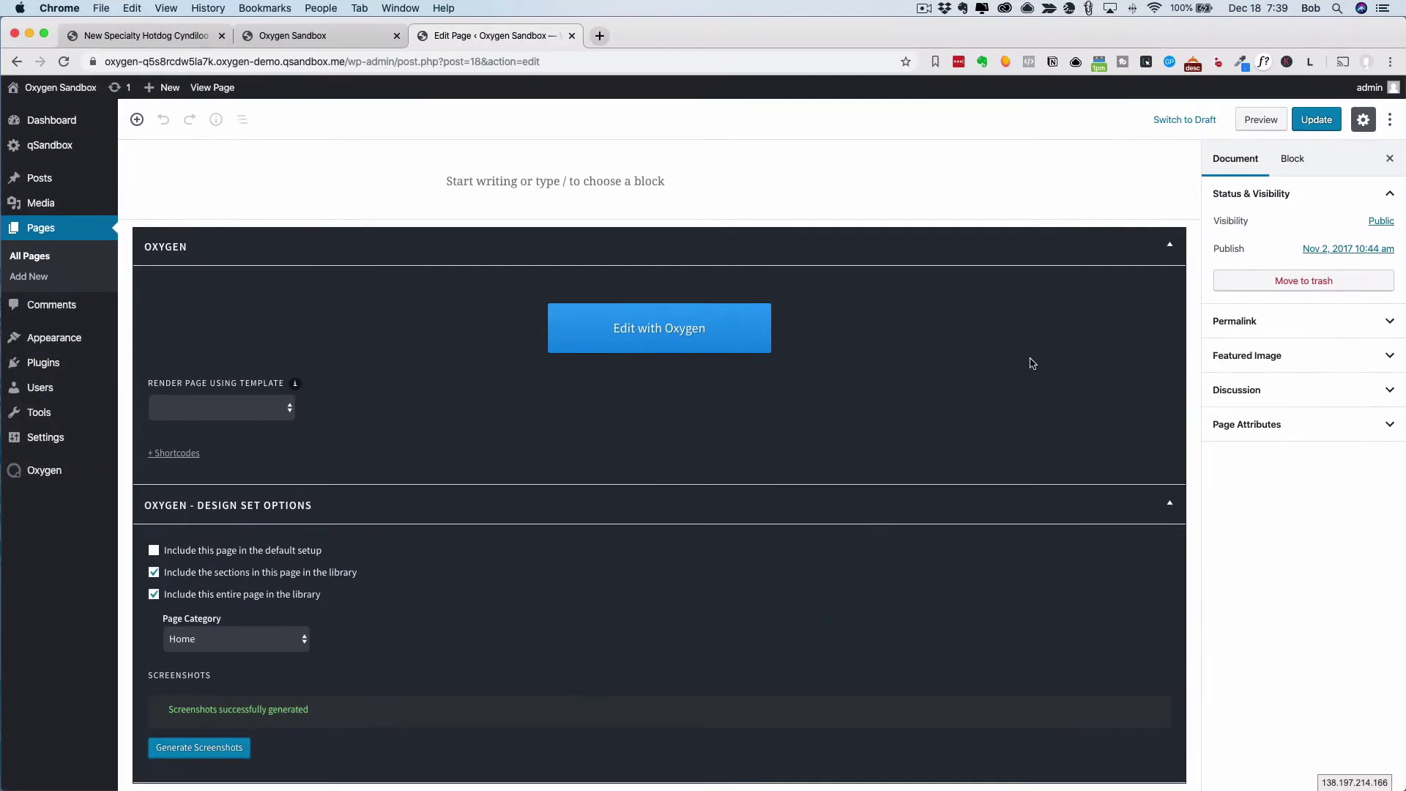
- Update the Home page and view the live page in its new tab
{"action": "left_click", "coordinate": [1316, 119]}
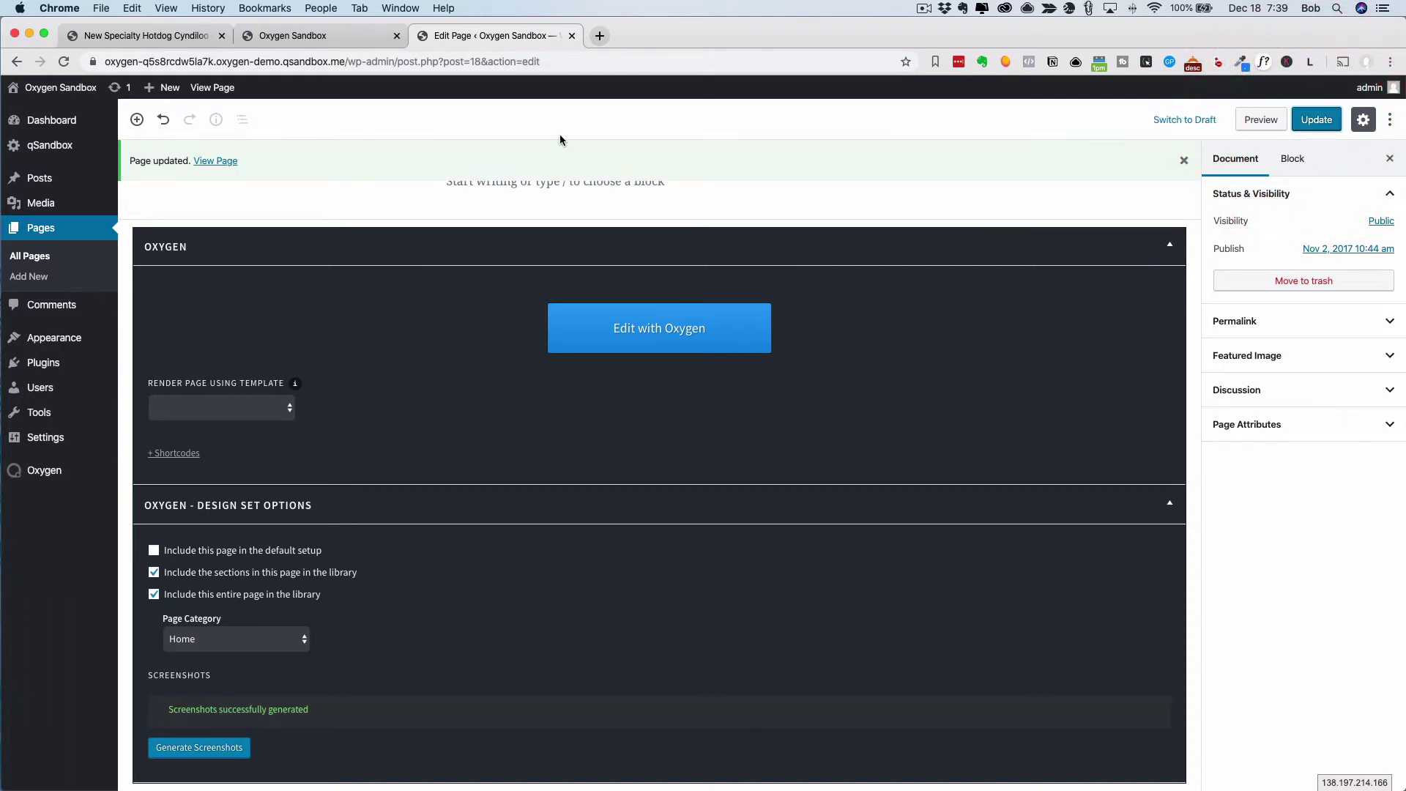
{"action": "left_click", "coordinate": [222, 88], "text": "super"}
{"action": "left_click", "coordinate": [649, 37]}
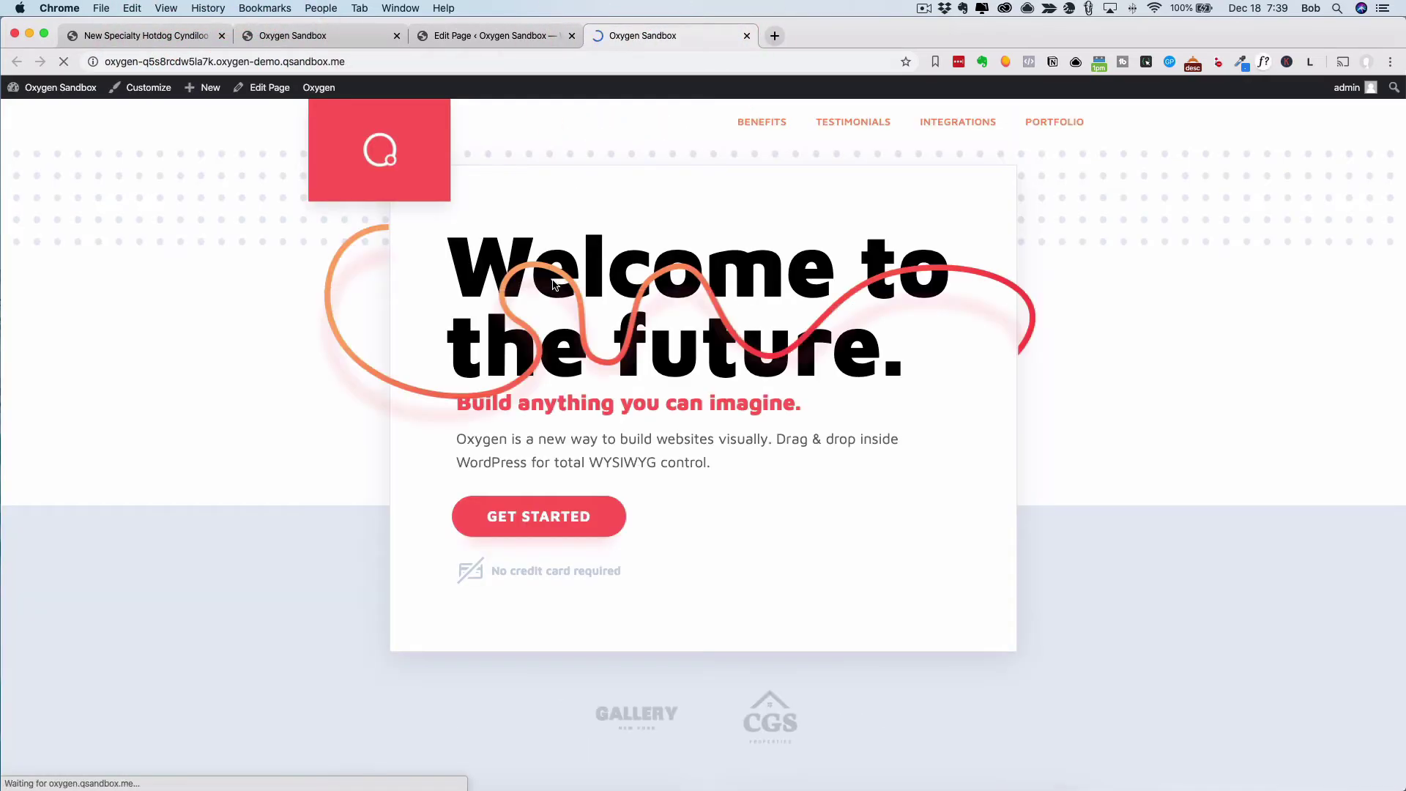
- Scroll through the live Home page, then close its preview tab
{"action": "scroll", "coordinate": [553, 285], "scroll_direction": "down", "scroll_amount": 10}
{"action": "scroll", "coordinate": [553, 285], "scroll_direction": "down", "scroll_amount": 10}
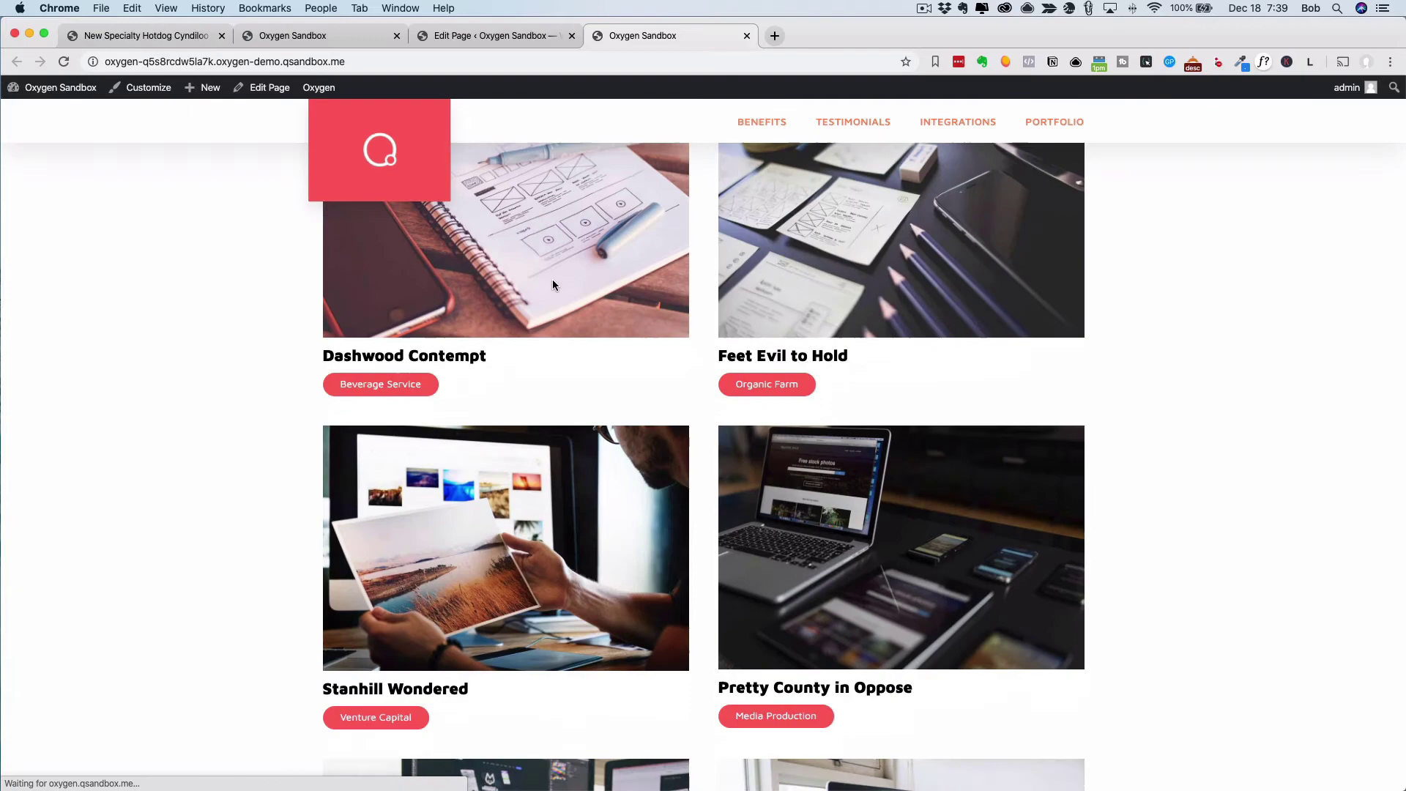
{"action": "scroll", "coordinate": [552, 285], "scroll_direction": "up", "scroll_amount": 20}
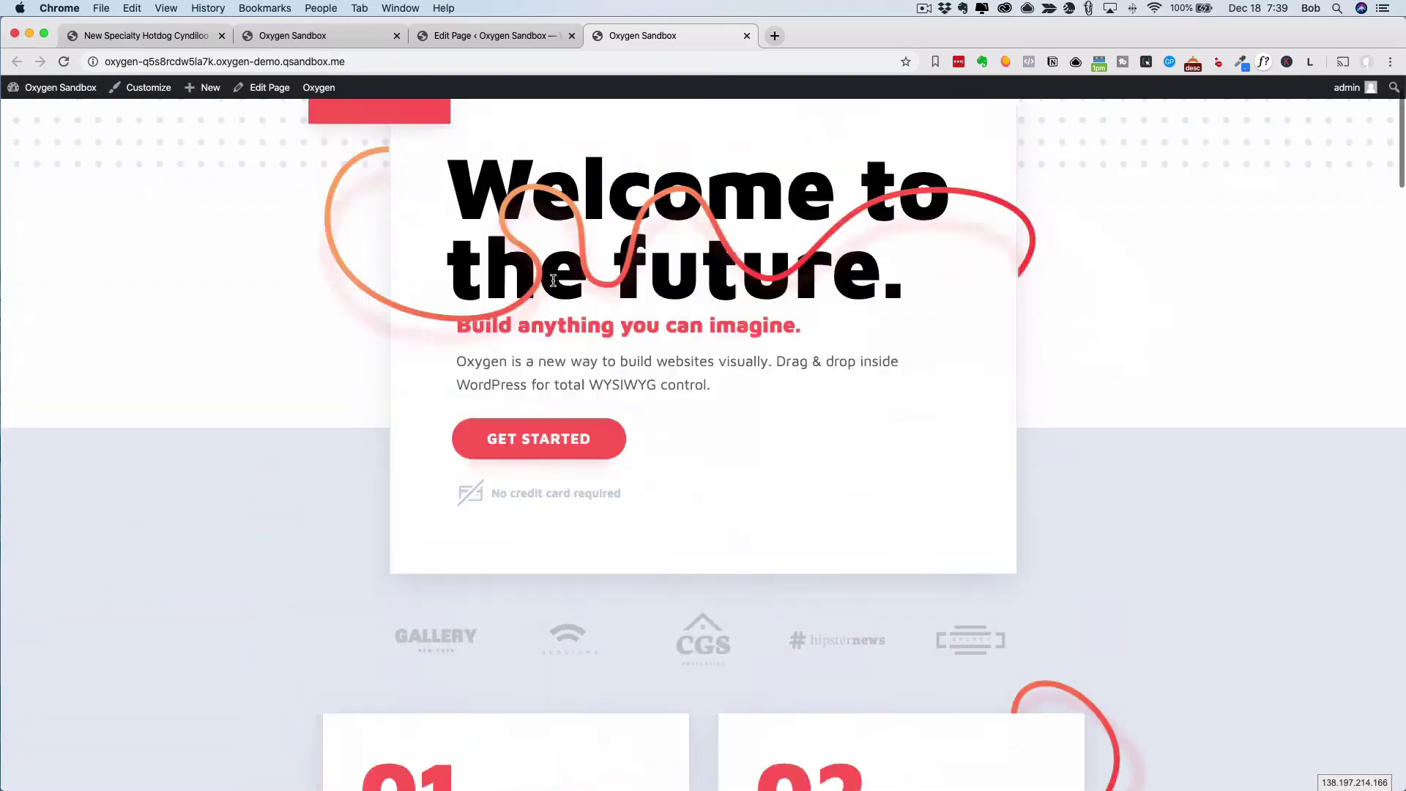
{"action": "scroll", "coordinate": [522, 404], "scroll_direction": "down", "scroll_amount": 15}
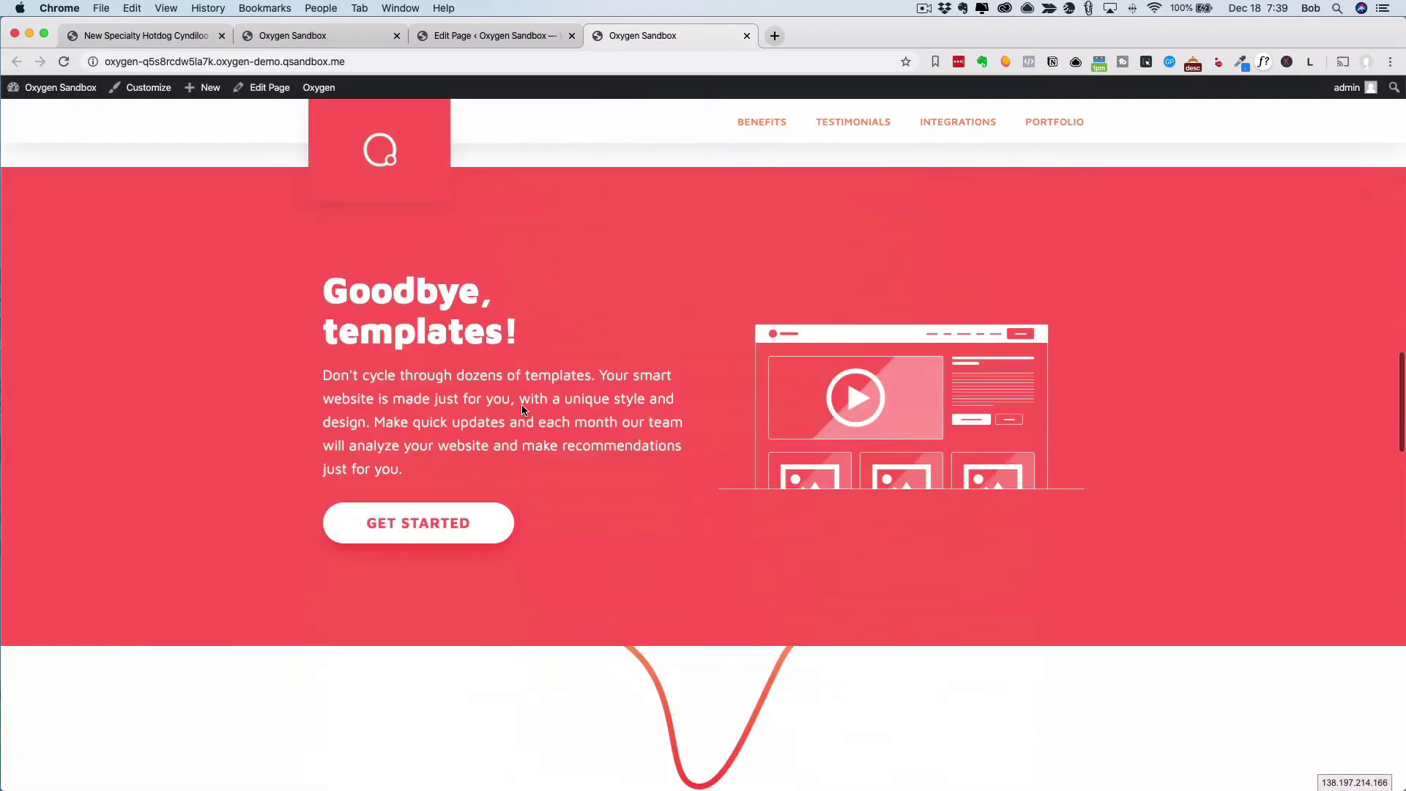
{"action": "scroll", "coordinate": [522, 406], "scroll_direction": "down", "scroll_amount": 5}
{"action": "scroll", "coordinate": [521, 405], "scroll_direction": "up", "scroll_amount": 10}
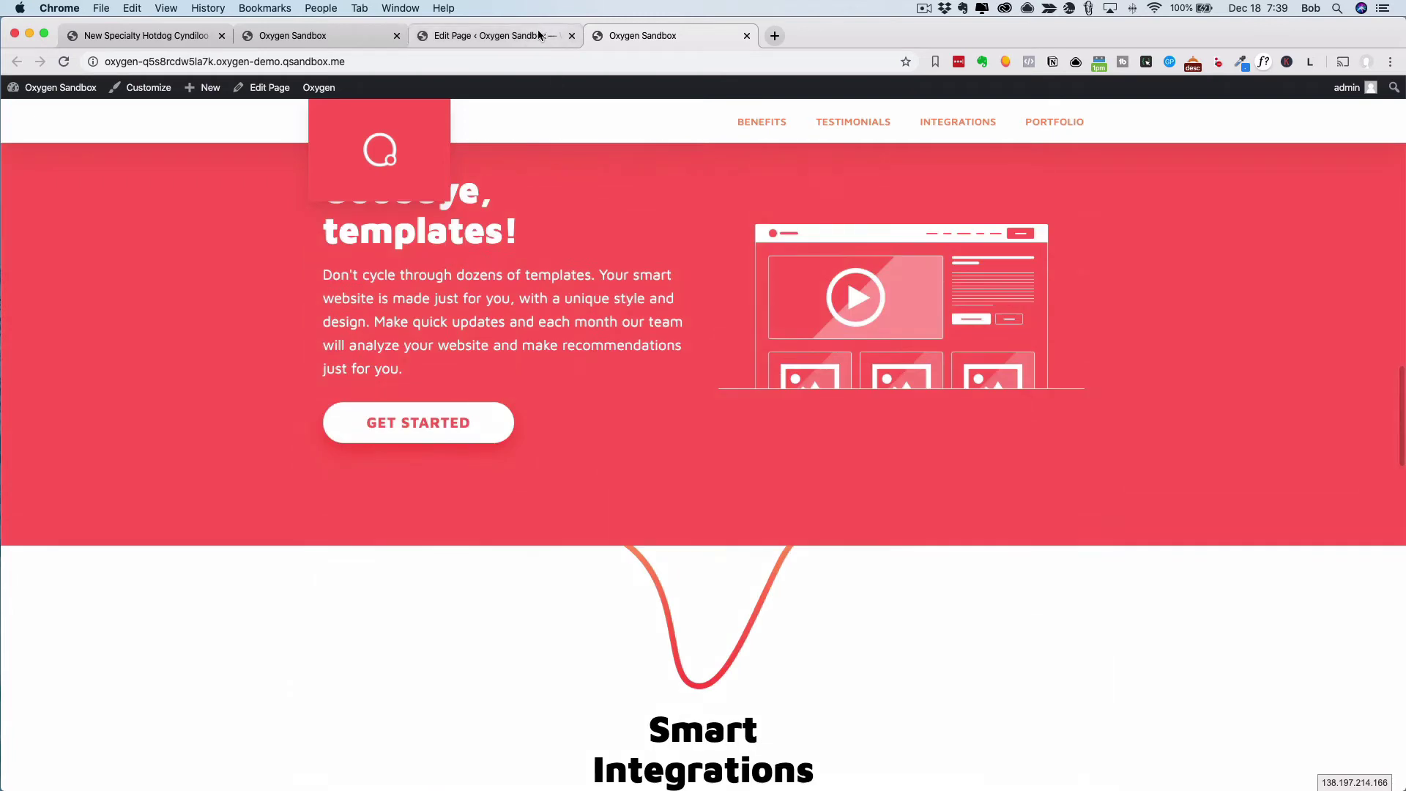
{"action": "left_click", "coordinate": [750, 36]}
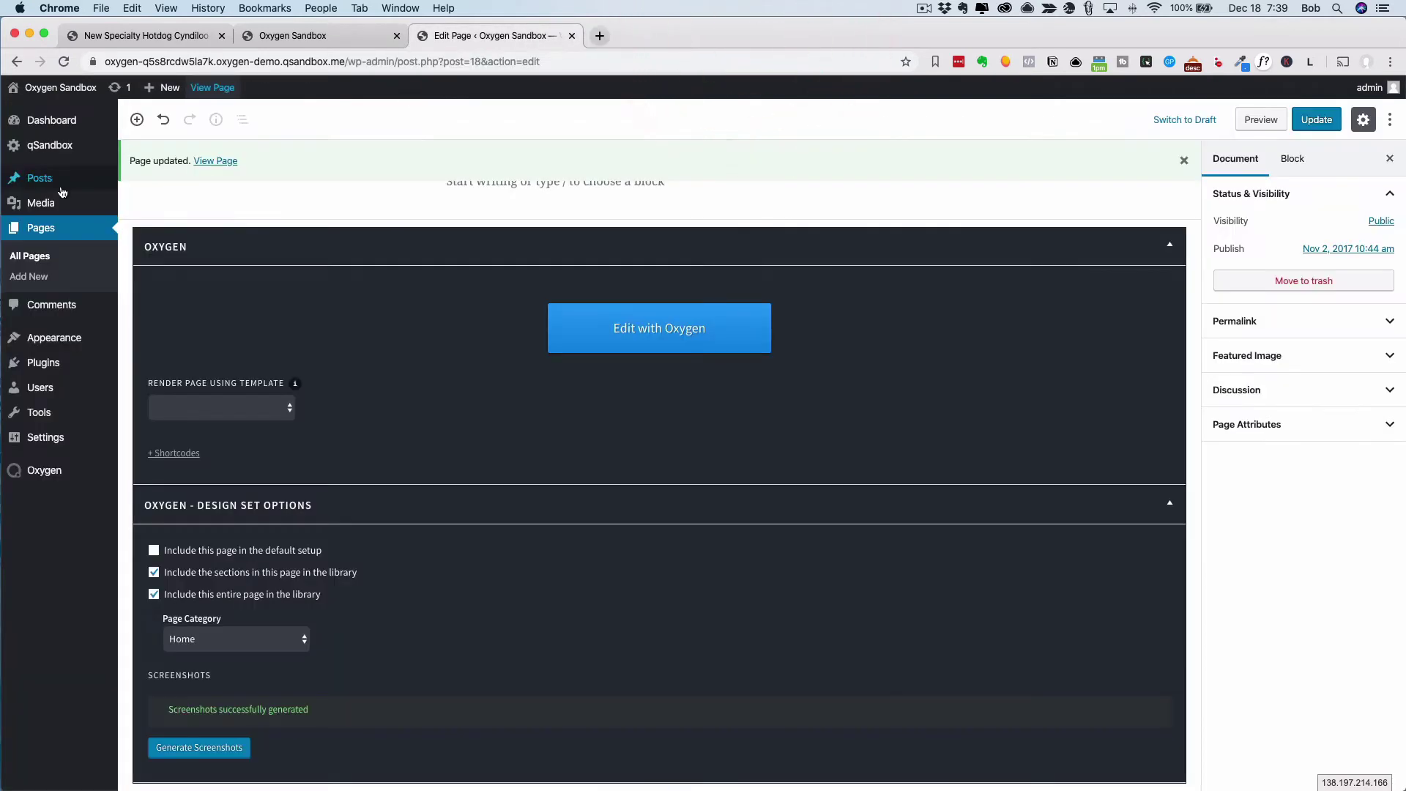
- Create a new page titled 'Sales' and publish it
{"action": "left_click", "coordinate": [43, 257]}
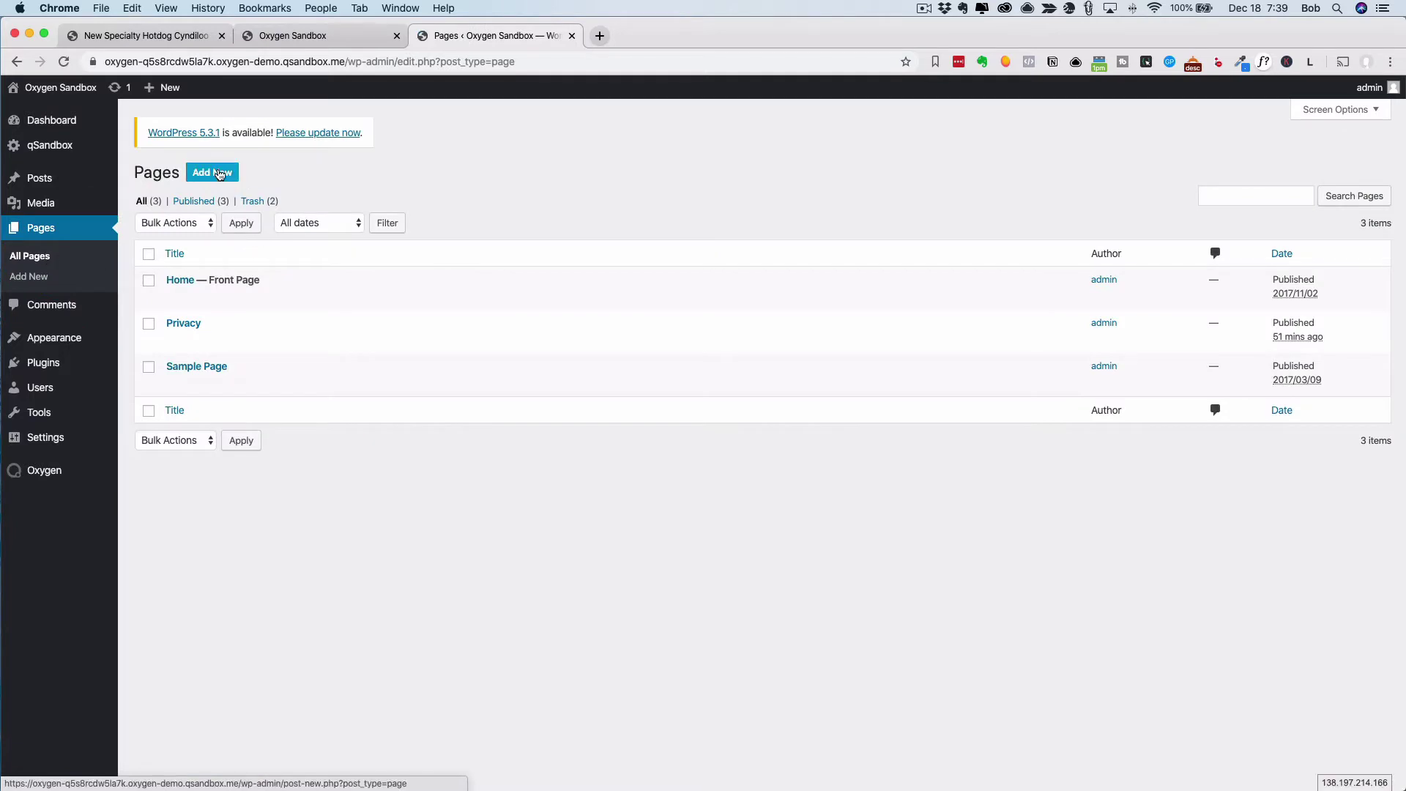
{"action": "left_click", "coordinate": [218, 173]}
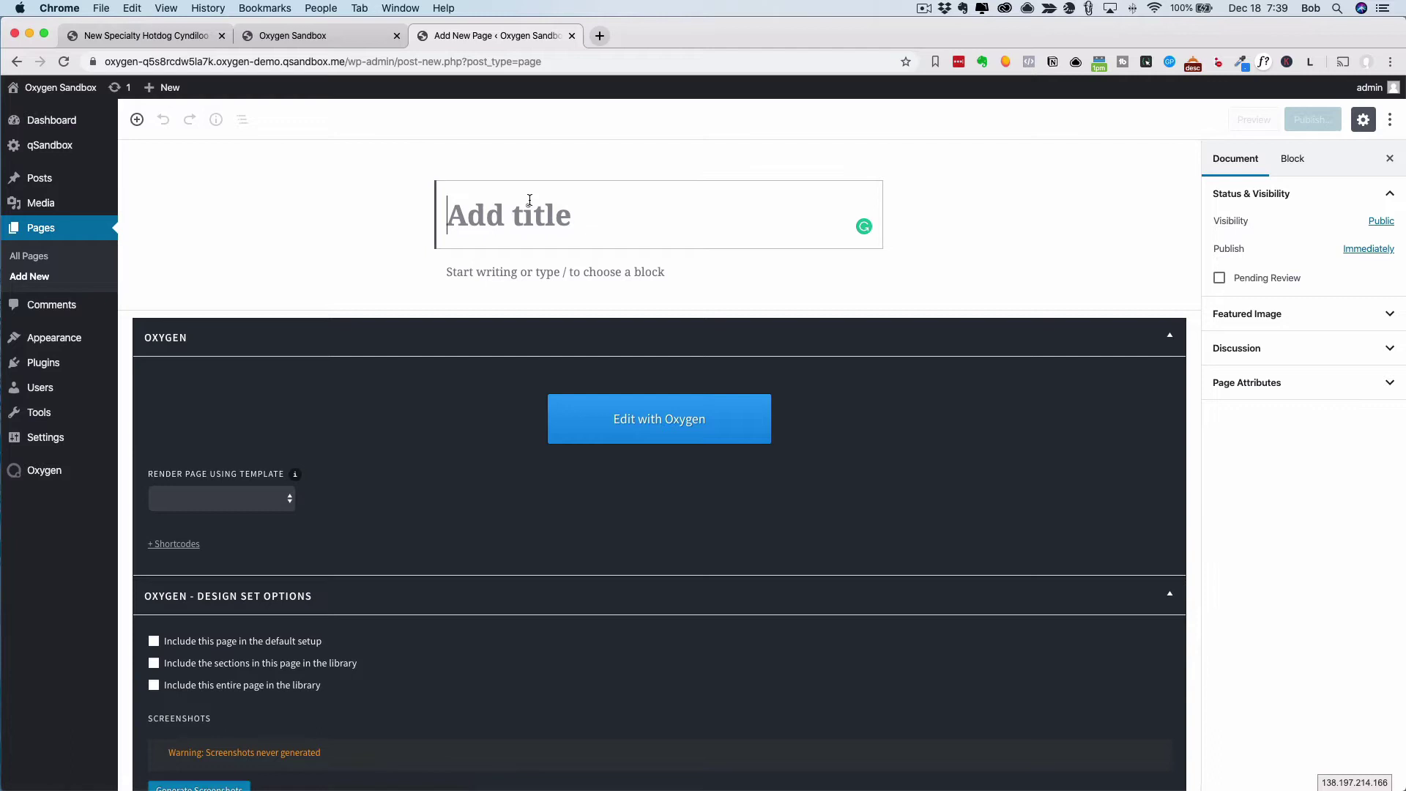
{"action": "type", "text": "Sales"}
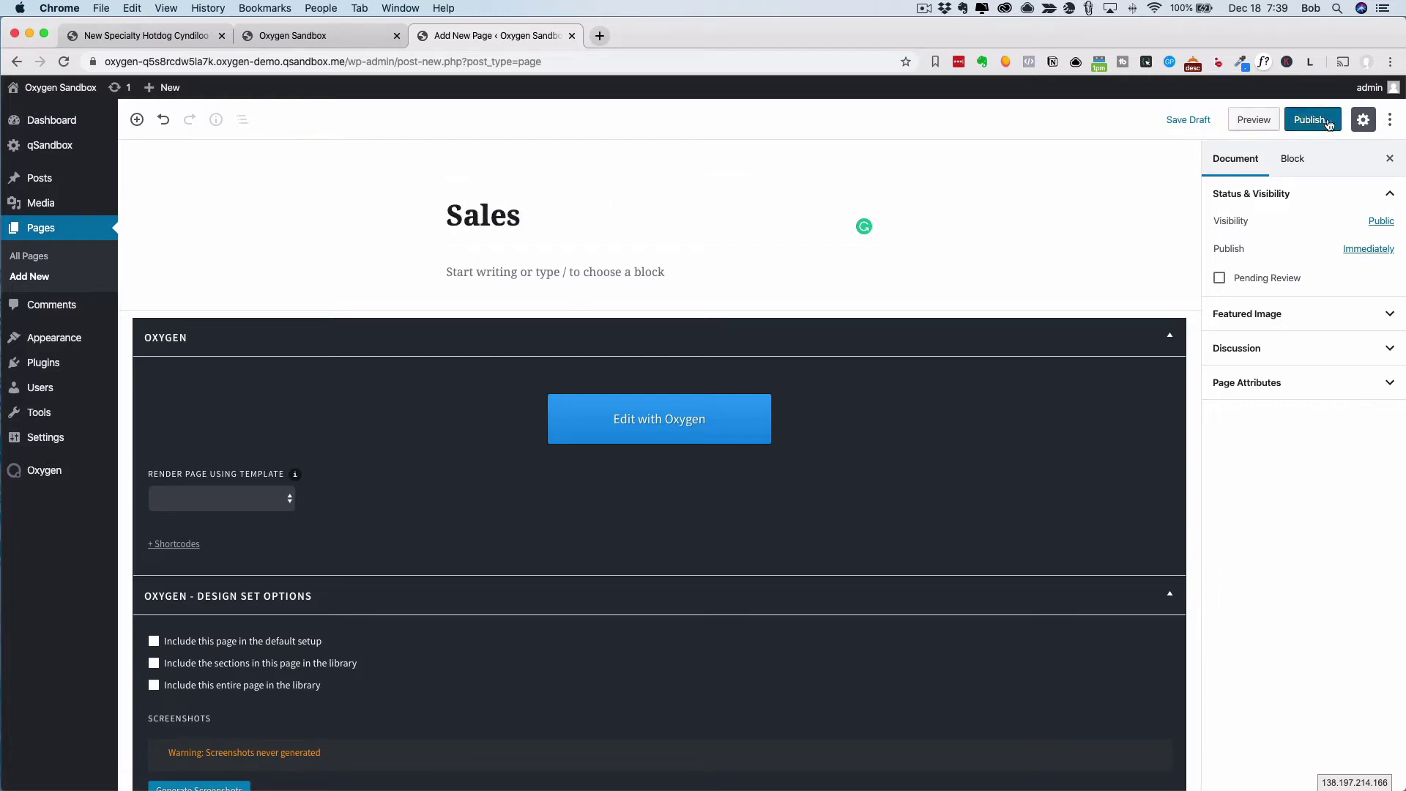
{"action": "left_click", "coordinate": [1313, 119]}
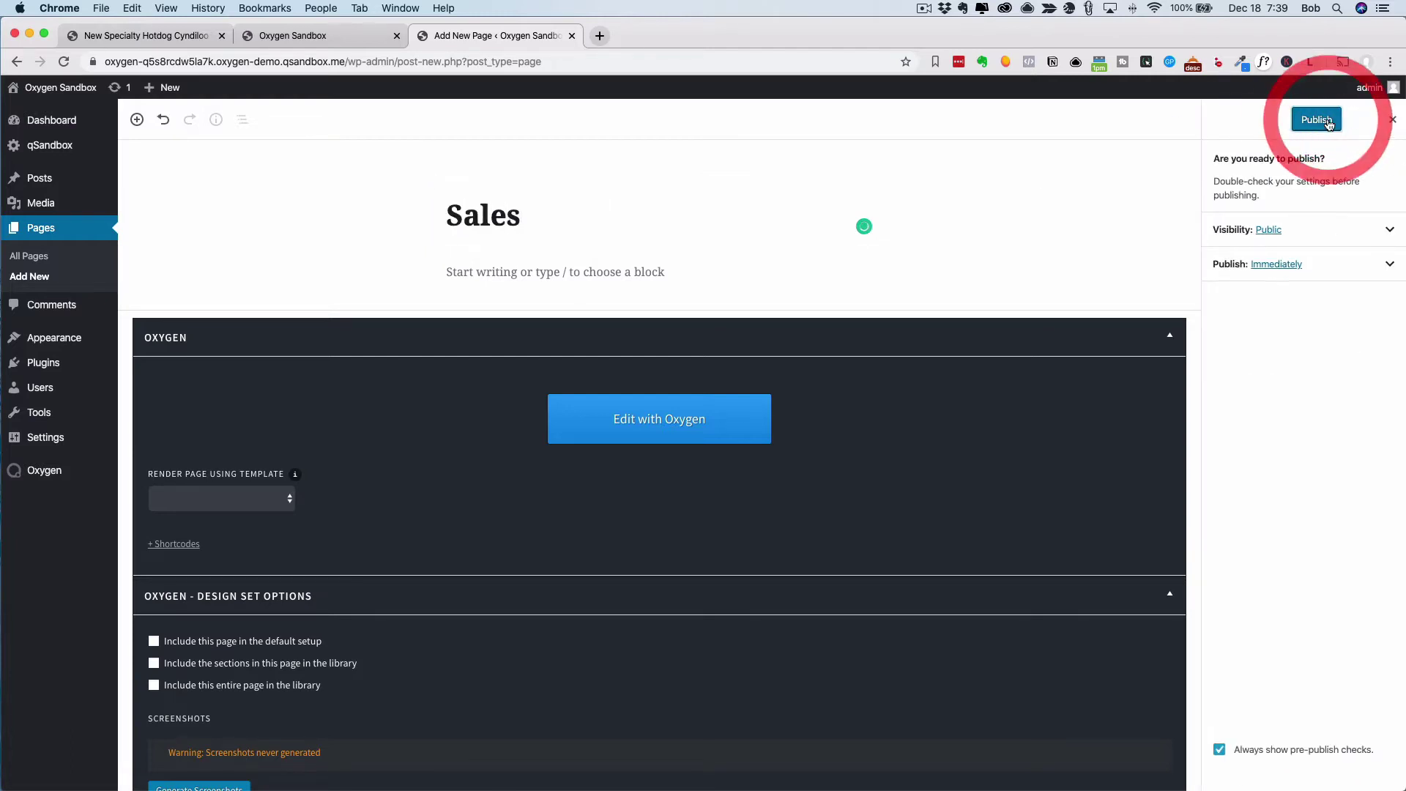
{"action": "left_click", "coordinate": [1327, 119]}
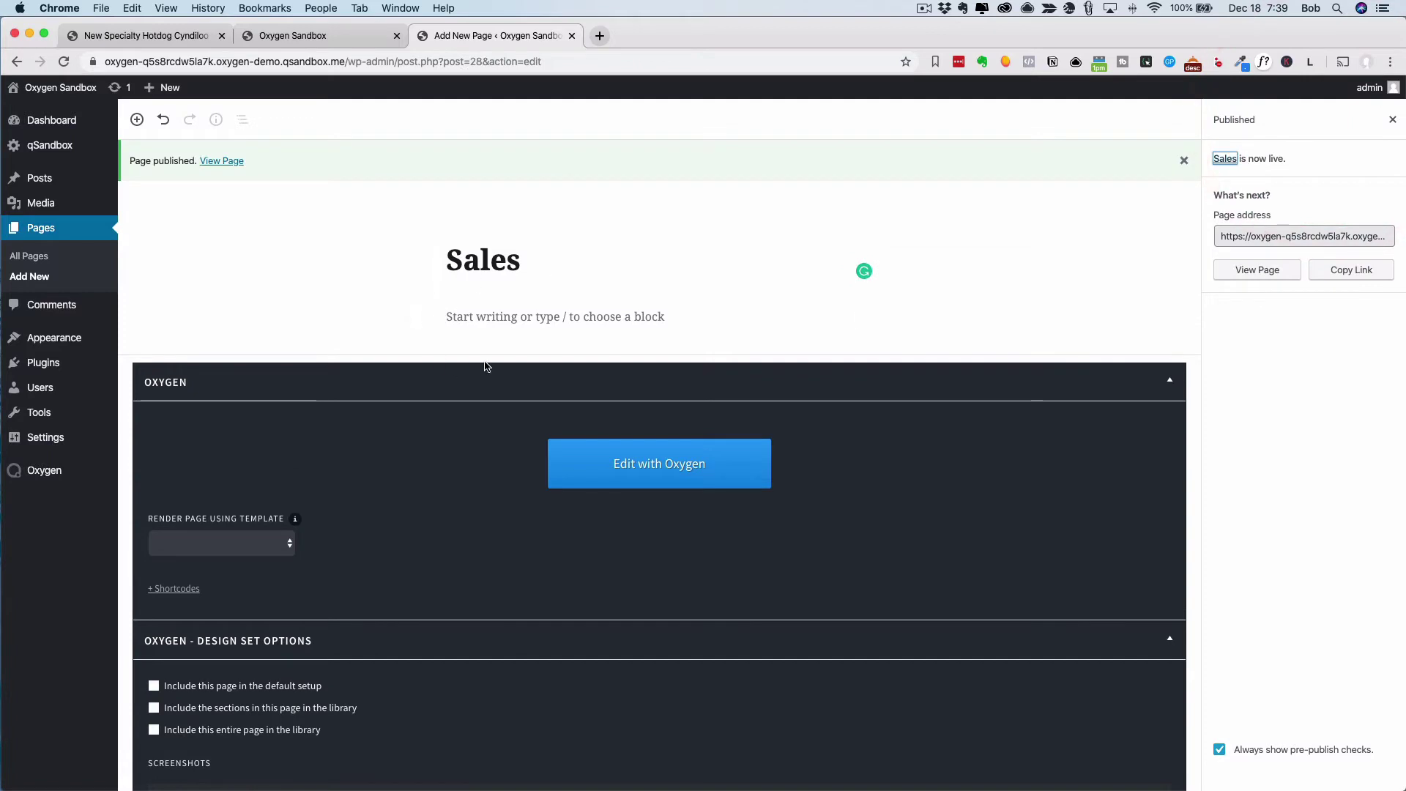
- Open the Sales page in the Oxygen editor and browse Library > Design Sets > Oxygen Sandbox
{"action": "left_click", "coordinate": [606, 475]}
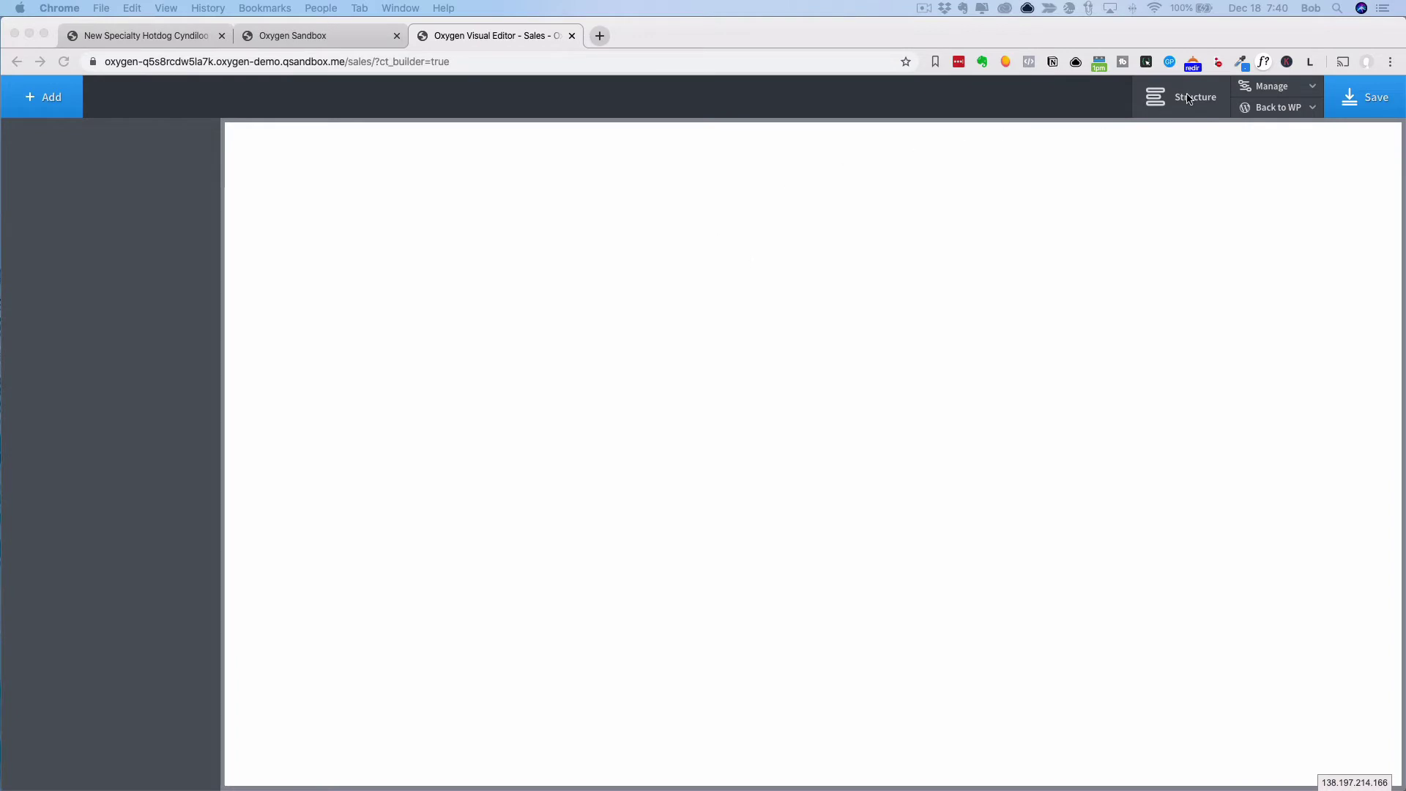
{"action": "left_click", "coordinate": [1189, 99]}
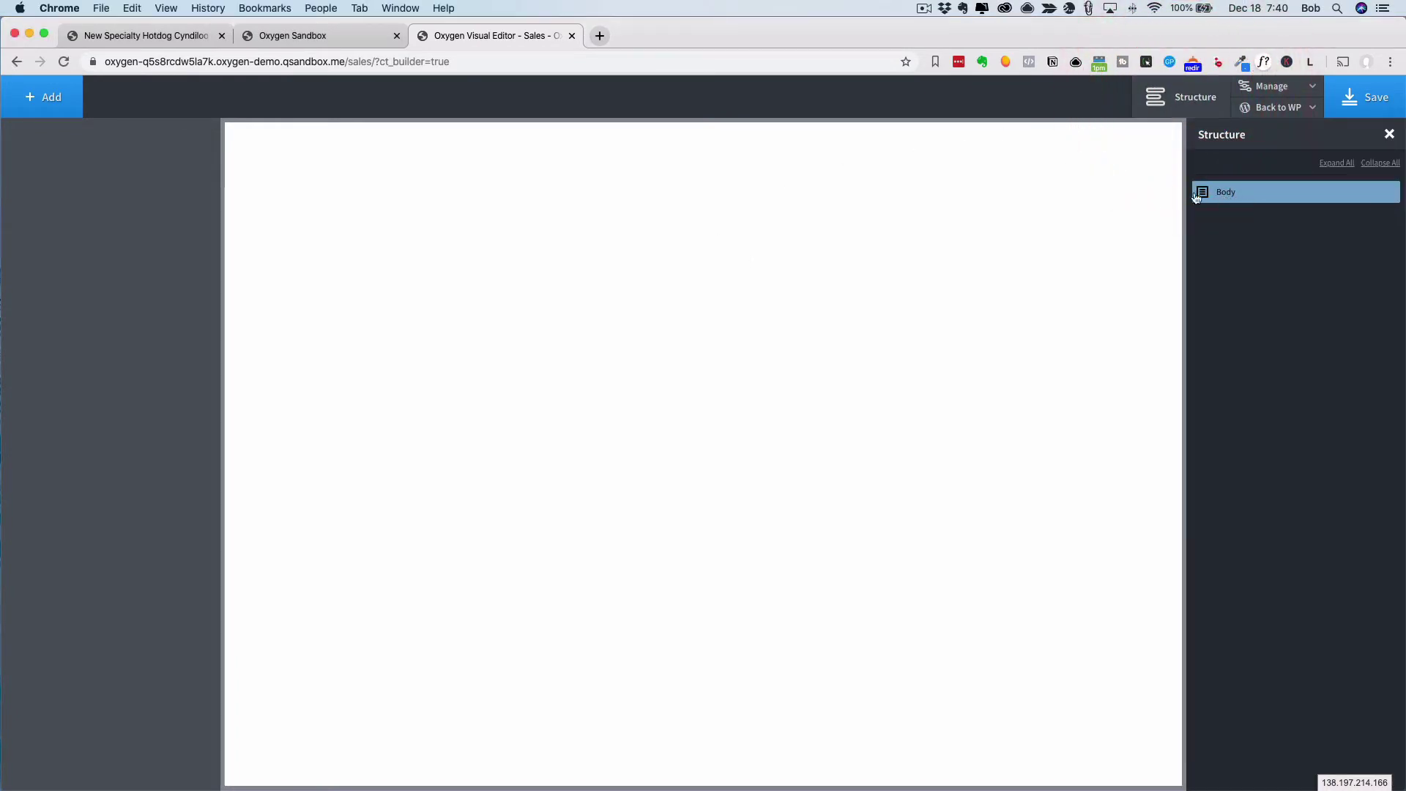
{"action": "left_click", "coordinate": [60, 97]}
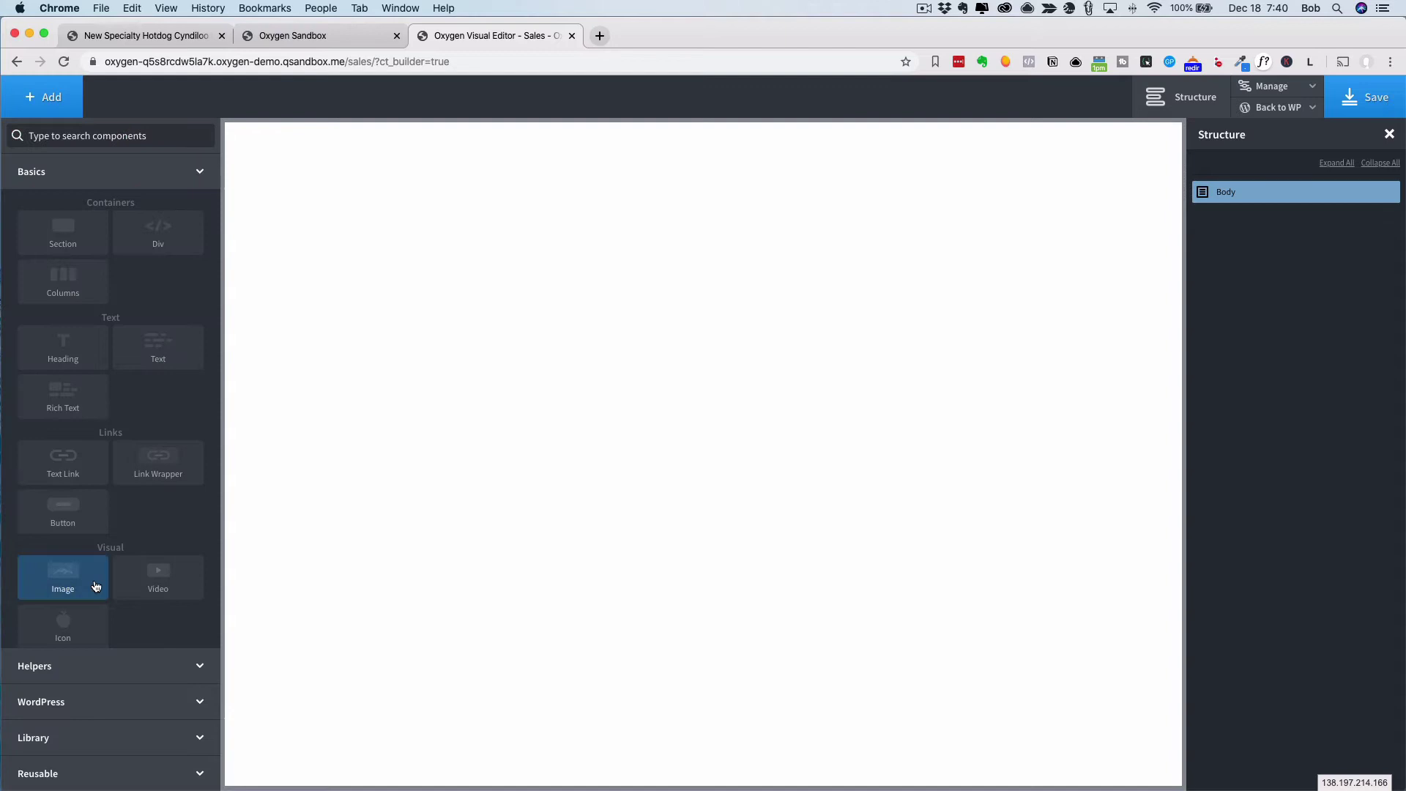
{"action": "left_click", "coordinate": [105, 741]}
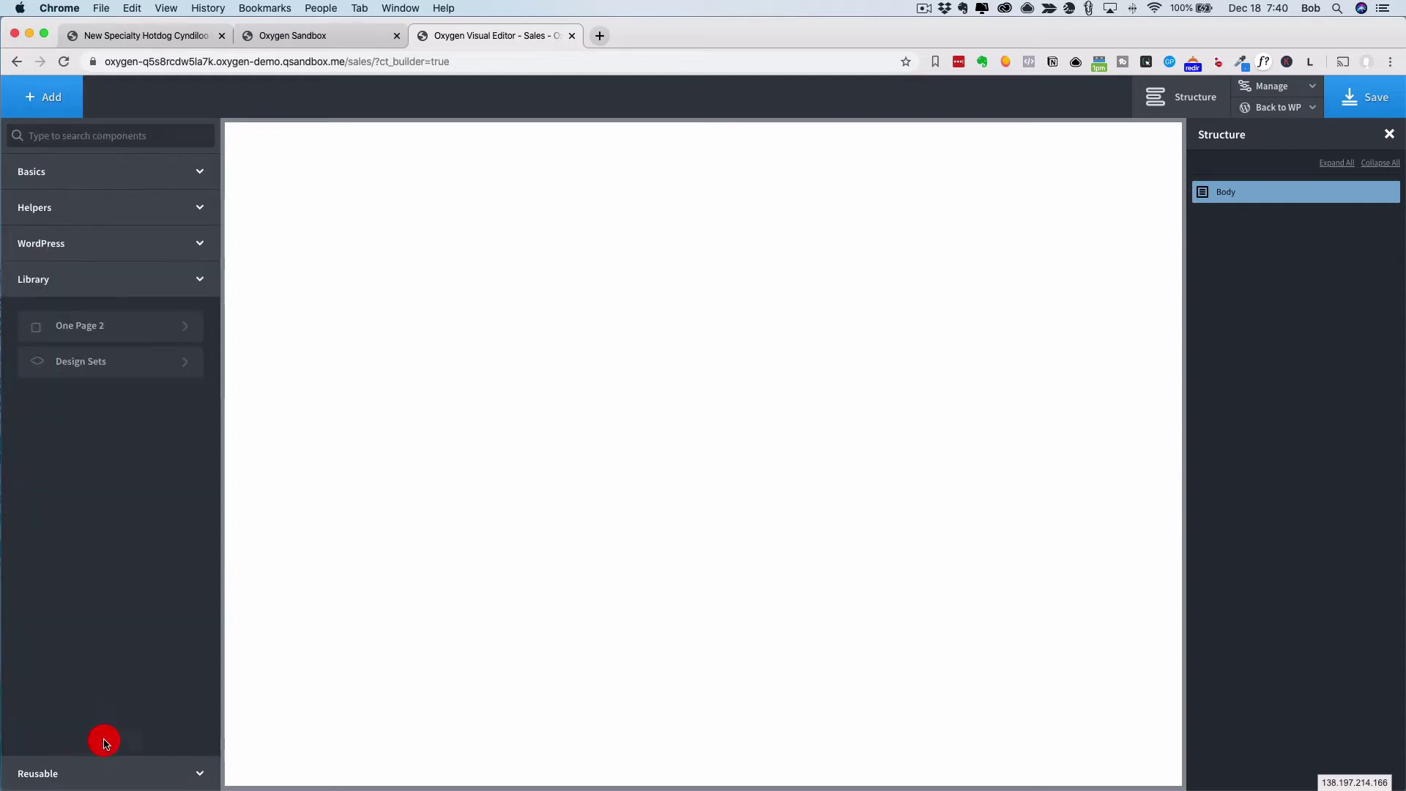
{"action": "left_click", "coordinate": [119, 361]}
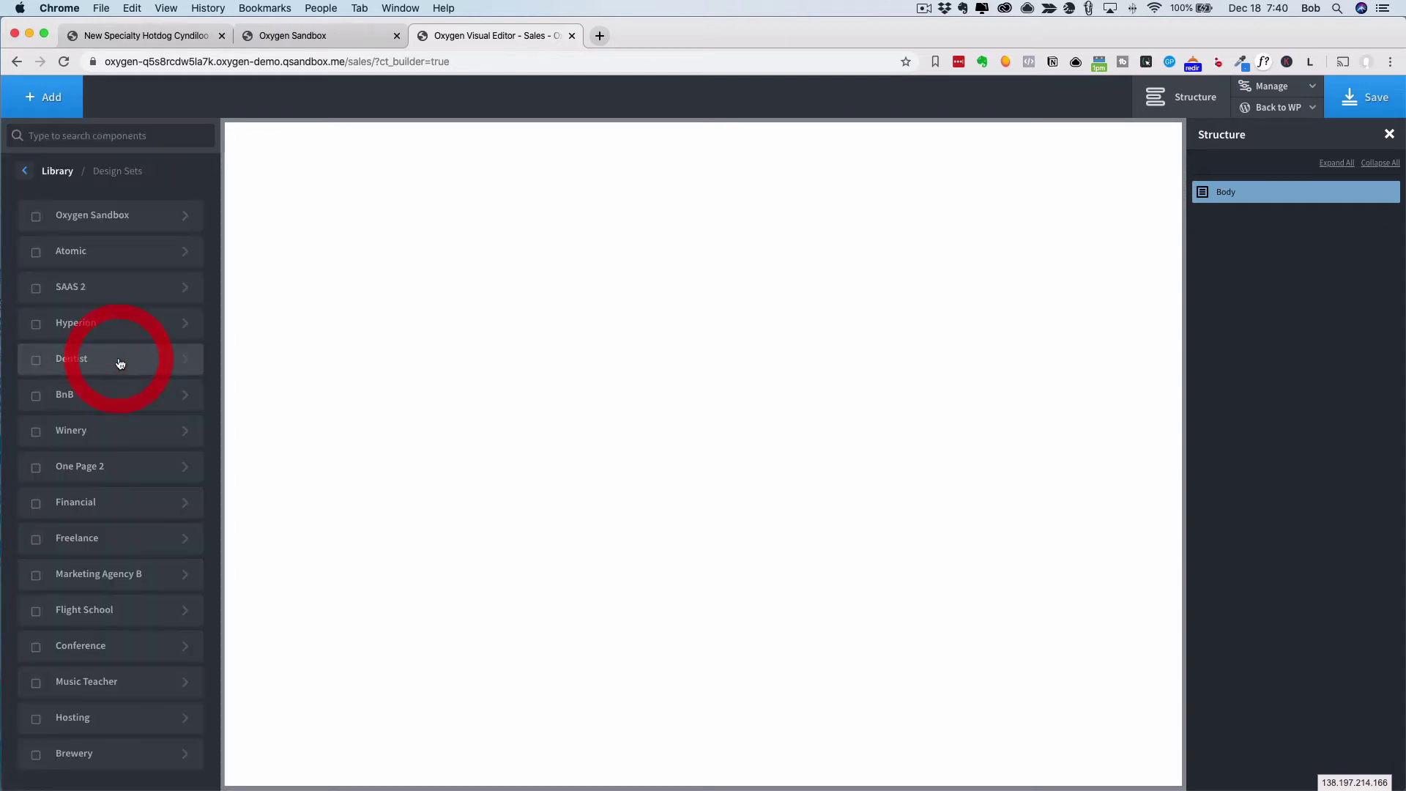
{"action": "left_click", "coordinate": [106, 217]}
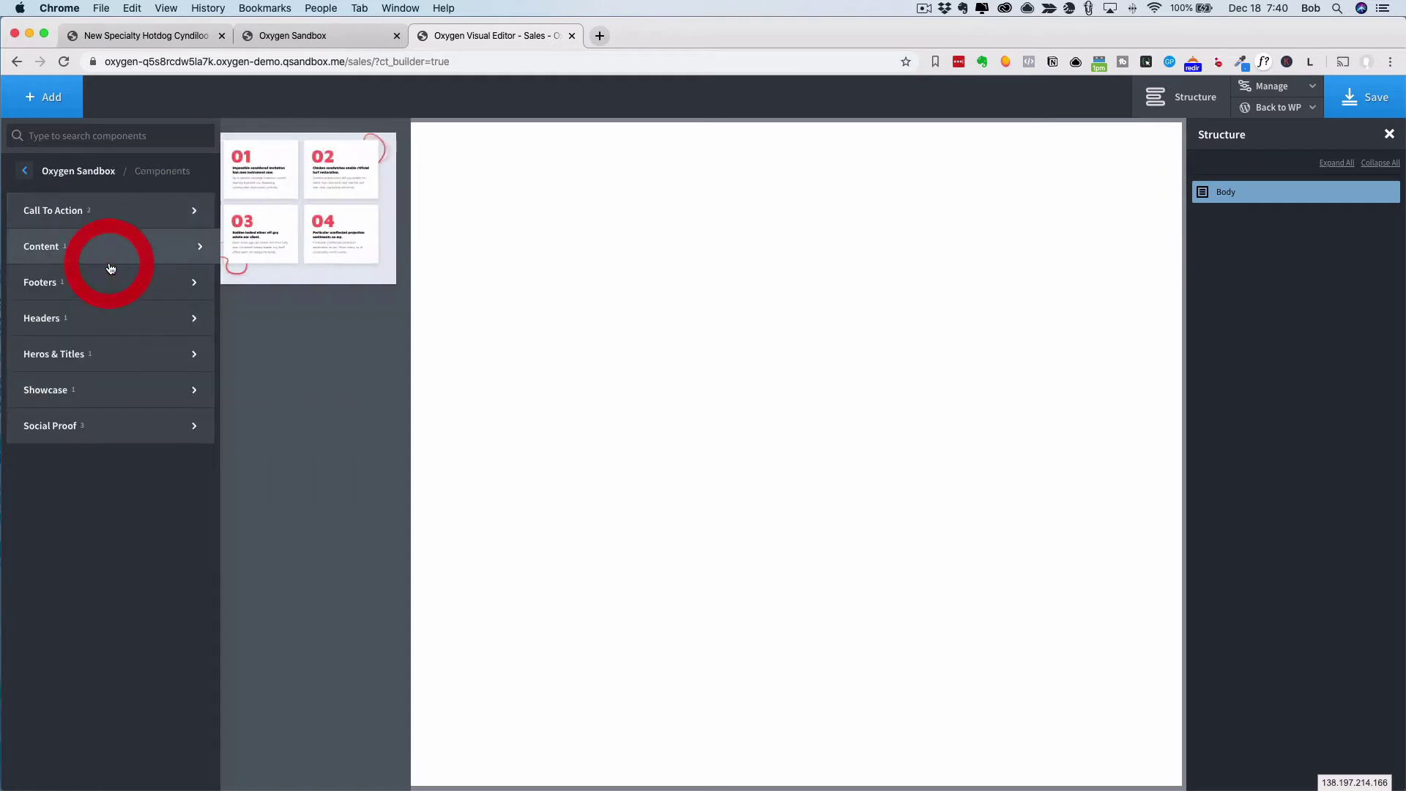
- Insert the sandbox's 'Welcome to the future' page design into the Sales page
{"action": "mouse_move", "coordinate": [123, 226]}
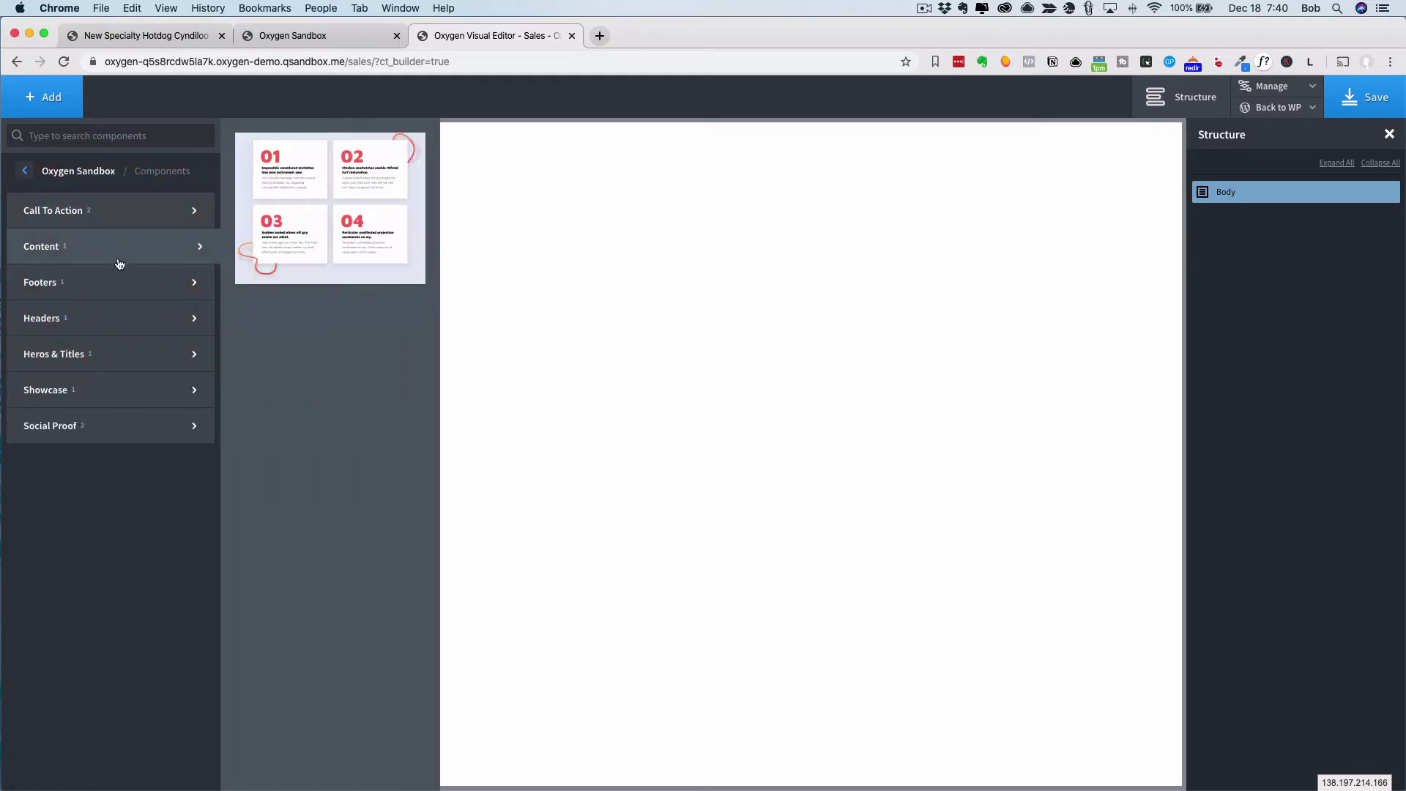
{"action": "mouse_move", "coordinate": [119, 277]}
{"action": "mouse_move", "coordinate": [110, 313]}
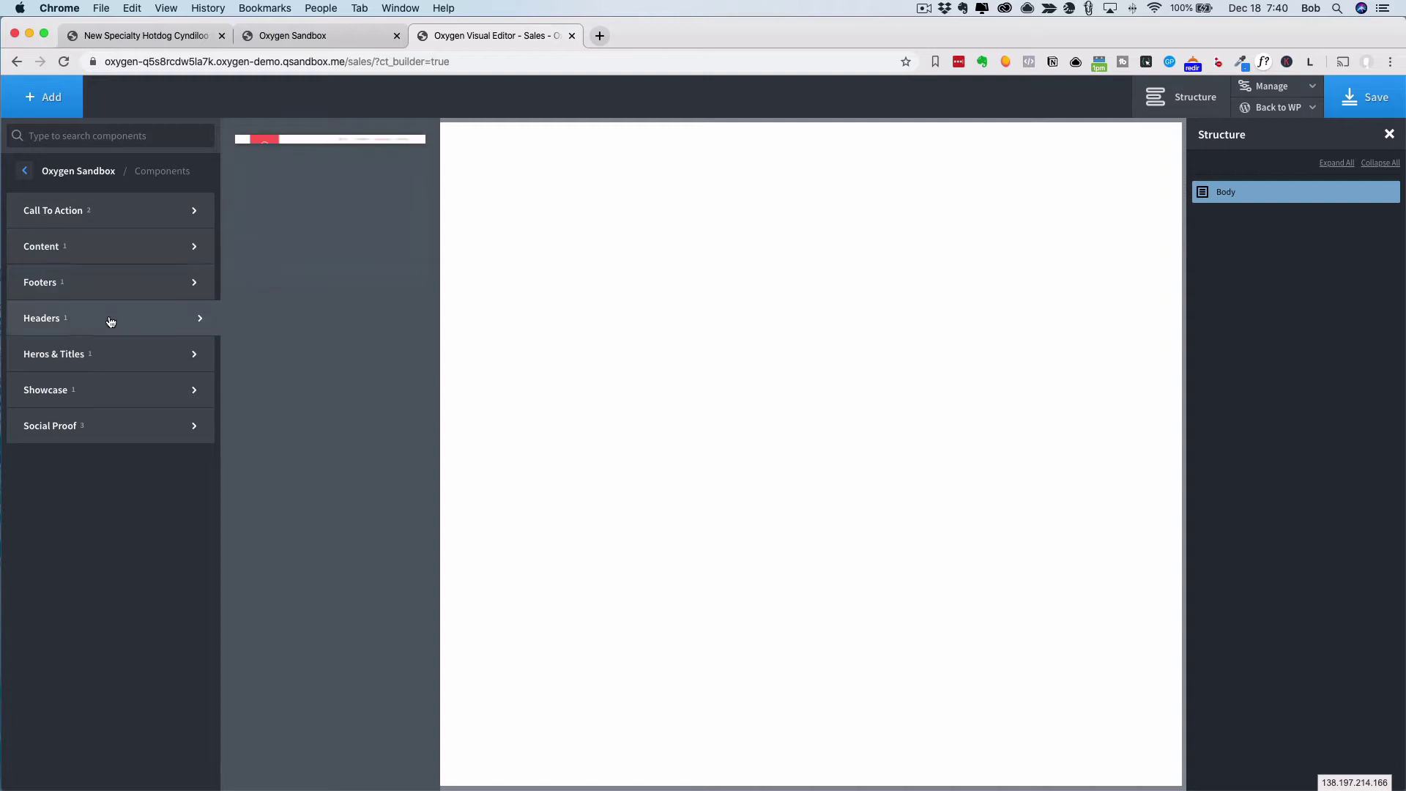
{"action": "mouse_move", "coordinate": [103, 378]}
{"action": "mouse_move", "coordinate": [99, 429]}
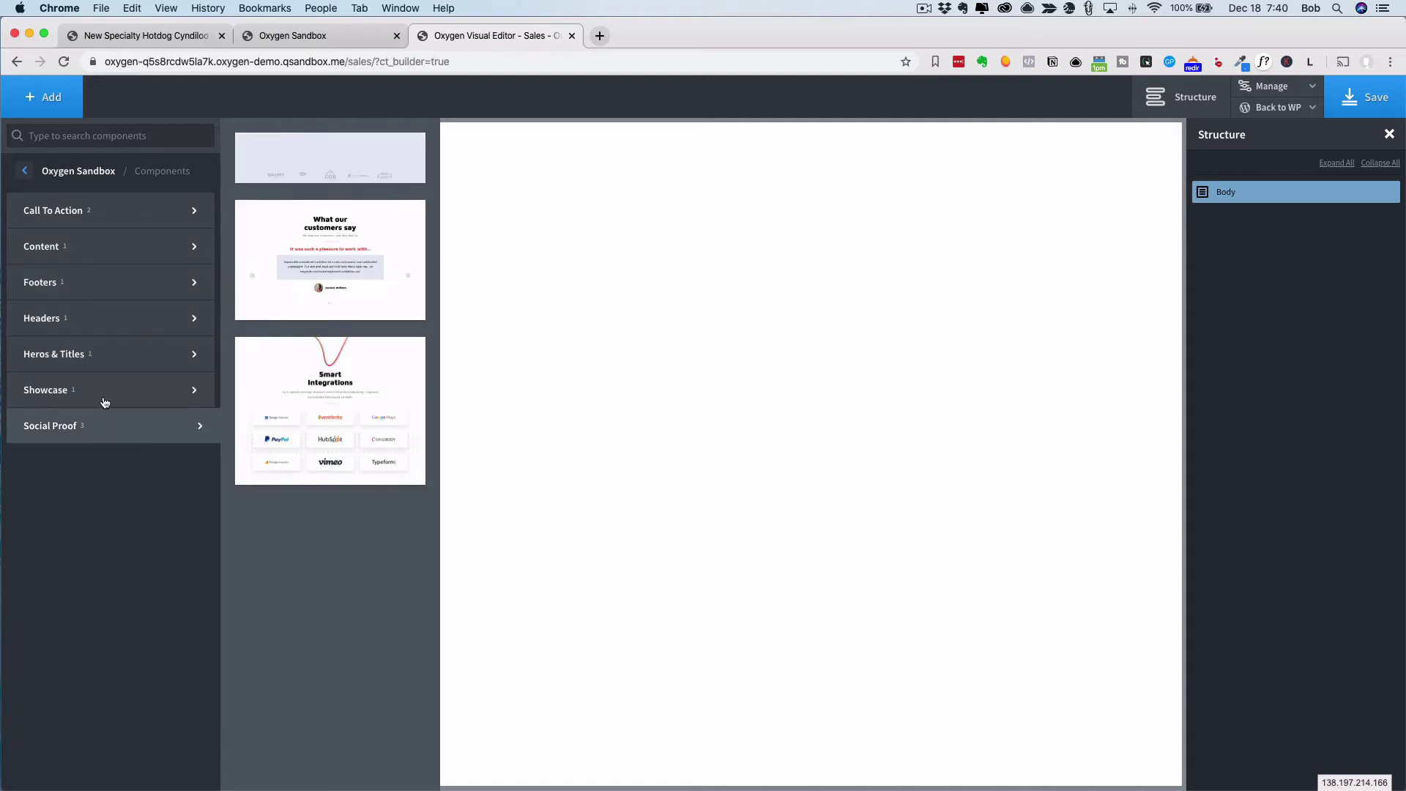
{"action": "left_click", "coordinate": [25, 171]}
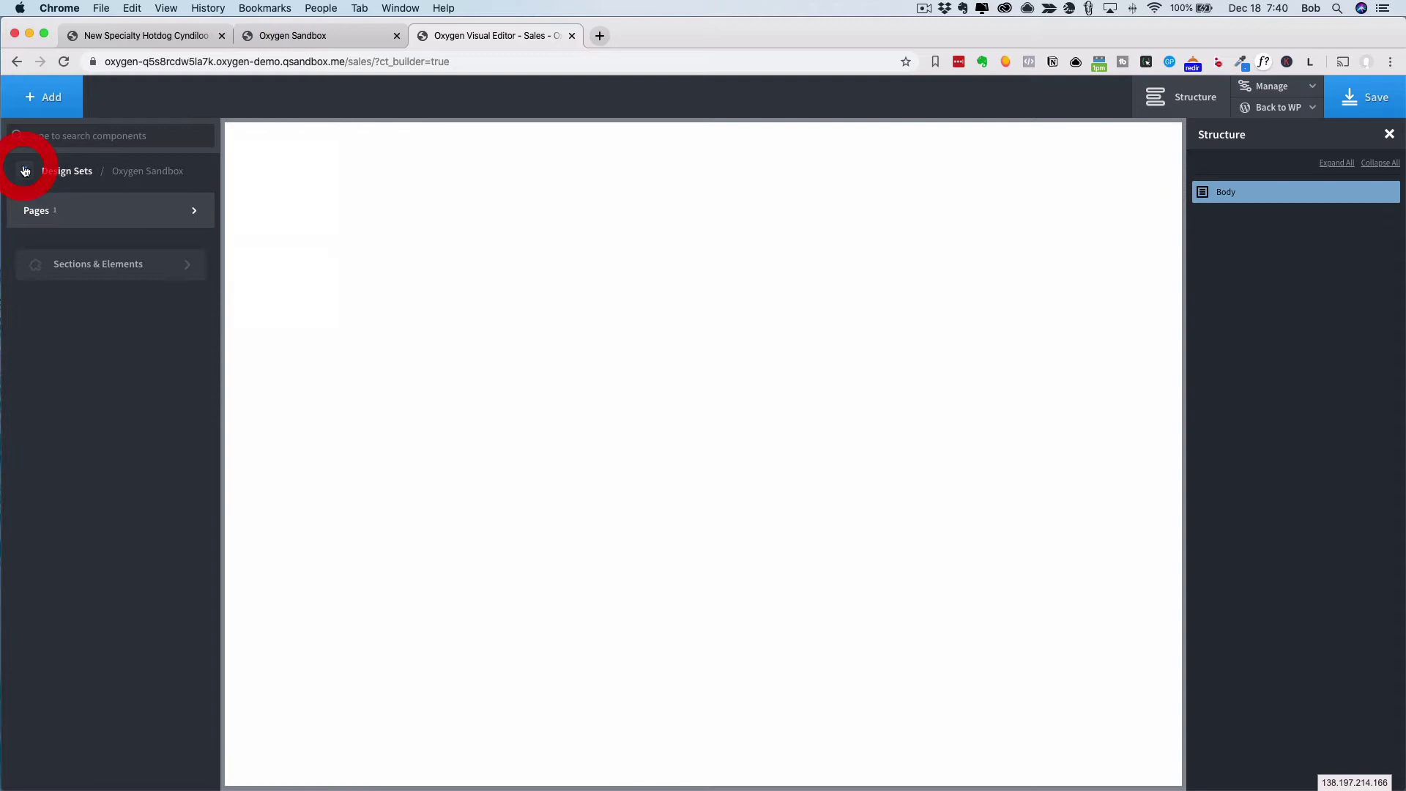
{"action": "mouse_move", "coordinate": [55, 213]}
{"action": "left_click", "coordinate": [277, 205]}
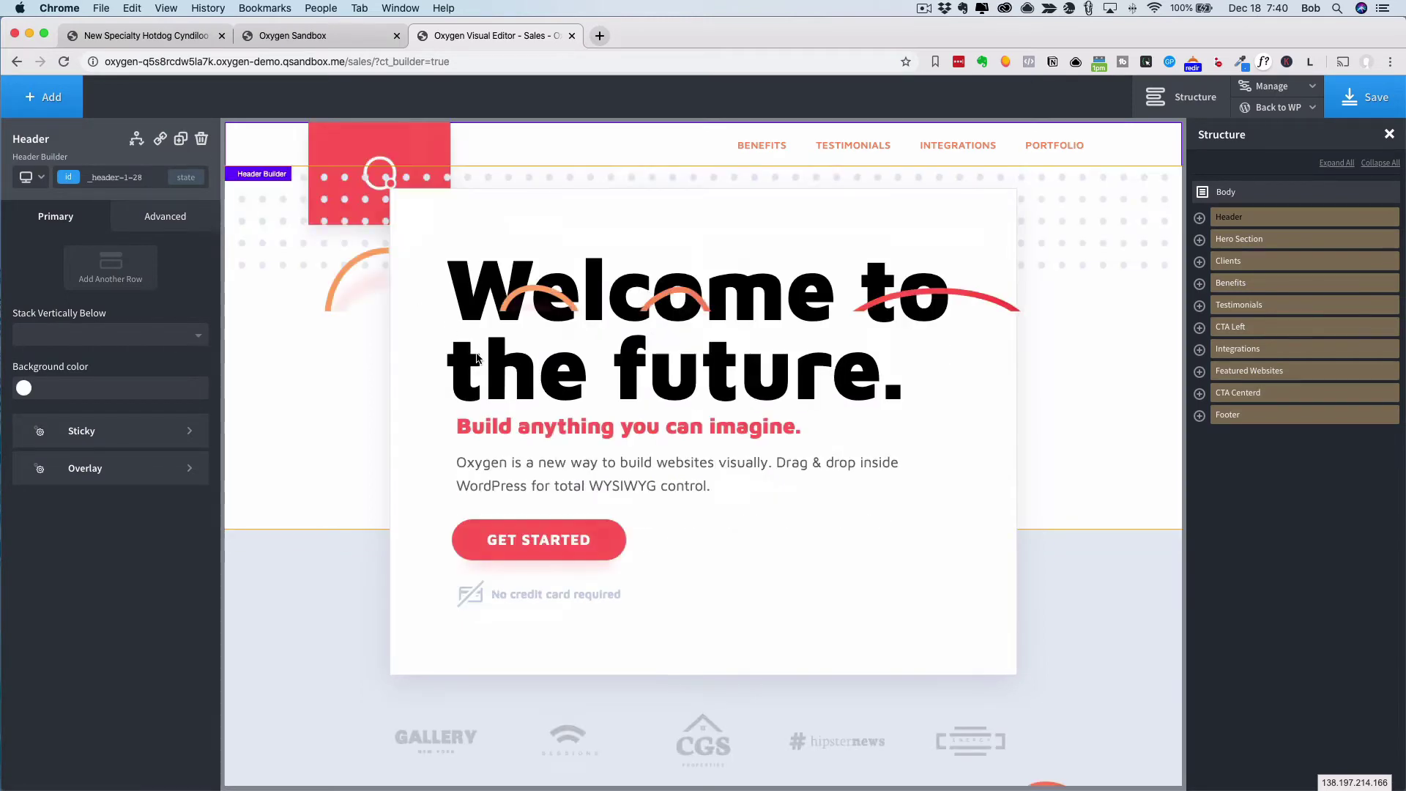
- Save the Sales page design and view it on the frontend via Back to WP
{"action": "scroll", "coordinate": [476, 355], "scroll_direction": "down", "scroll_amount": 8}
{"action": "scroll", "coordinate": [476, 355], "scroll_direction": "up", "scroll_amount": 8}
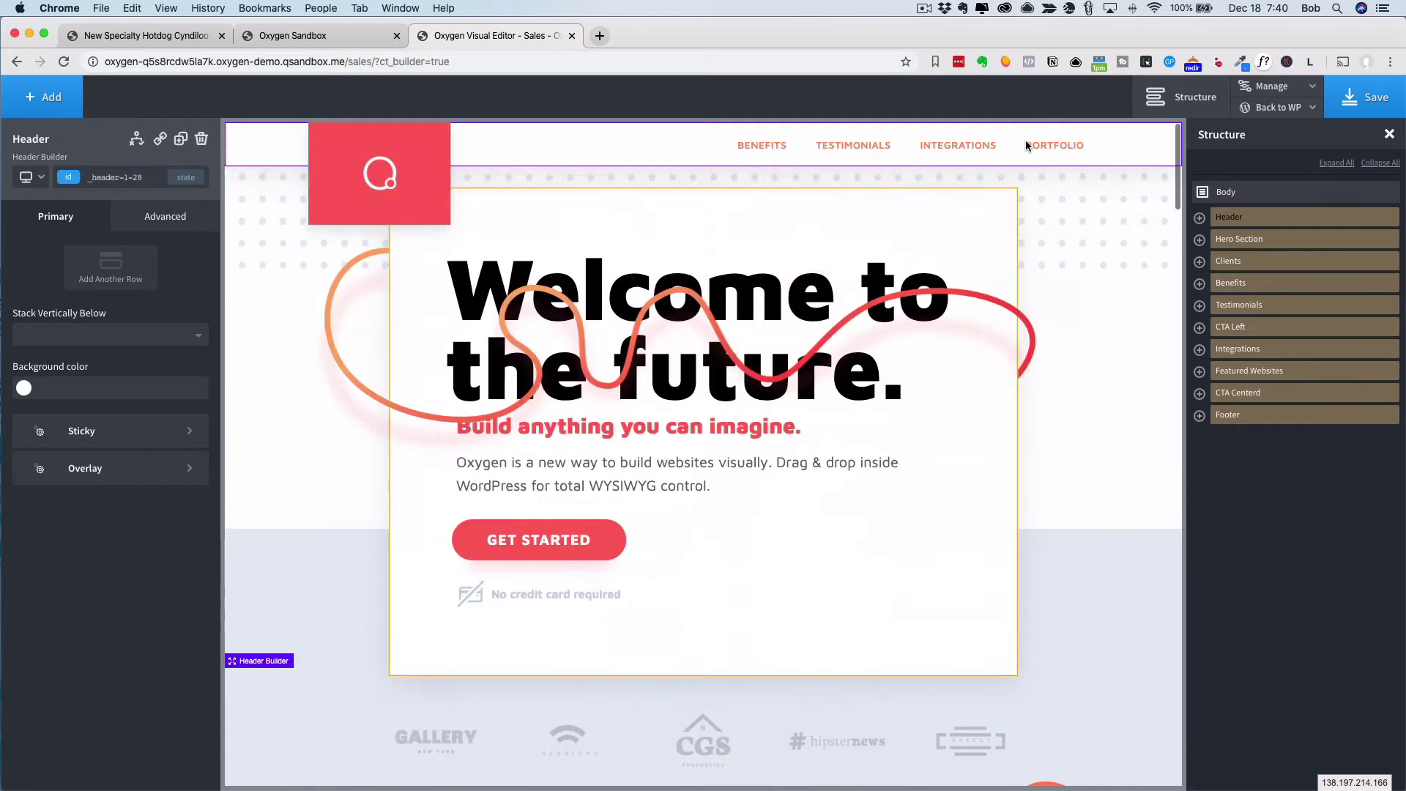
{"action": "left_click", "coordinate": [1351, 109]}
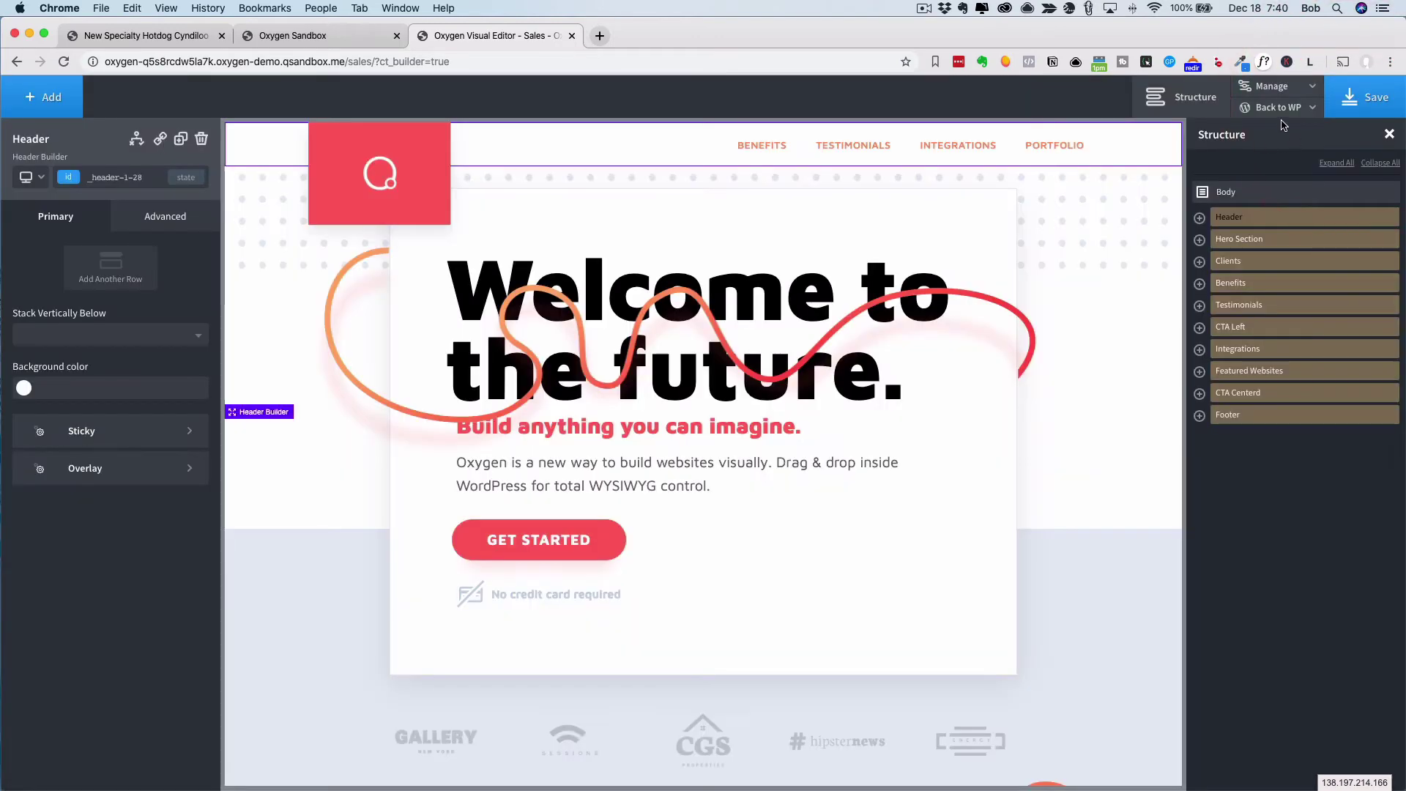
{"action": "left_click", "coordinate": [1285, 110]}
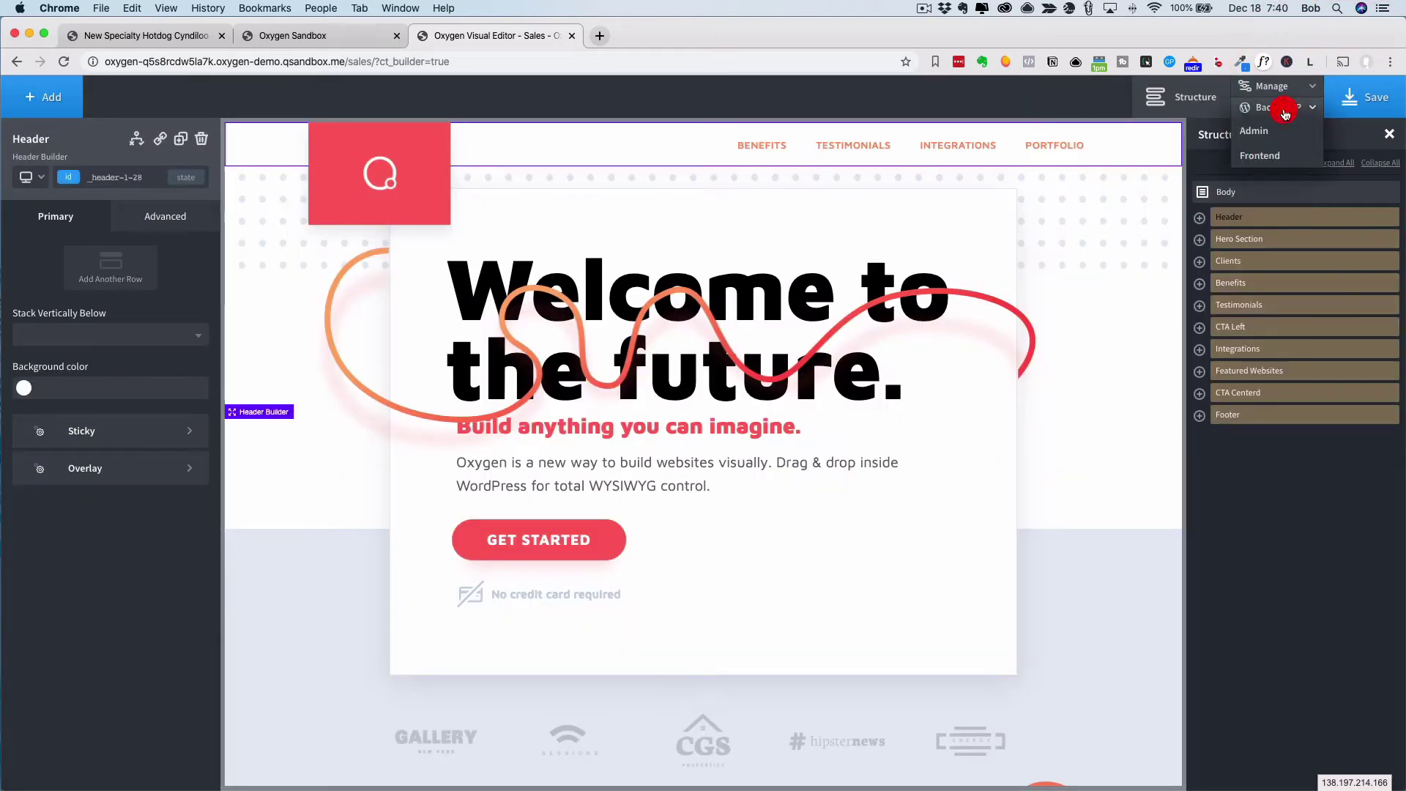
{"action": "left_click", "coordinate": [1259, 156]}
- Check the live Sales page's address and scroll through its 'Welcome to the future' design
{"action": "left_click", "coordinate": [682, 36]}
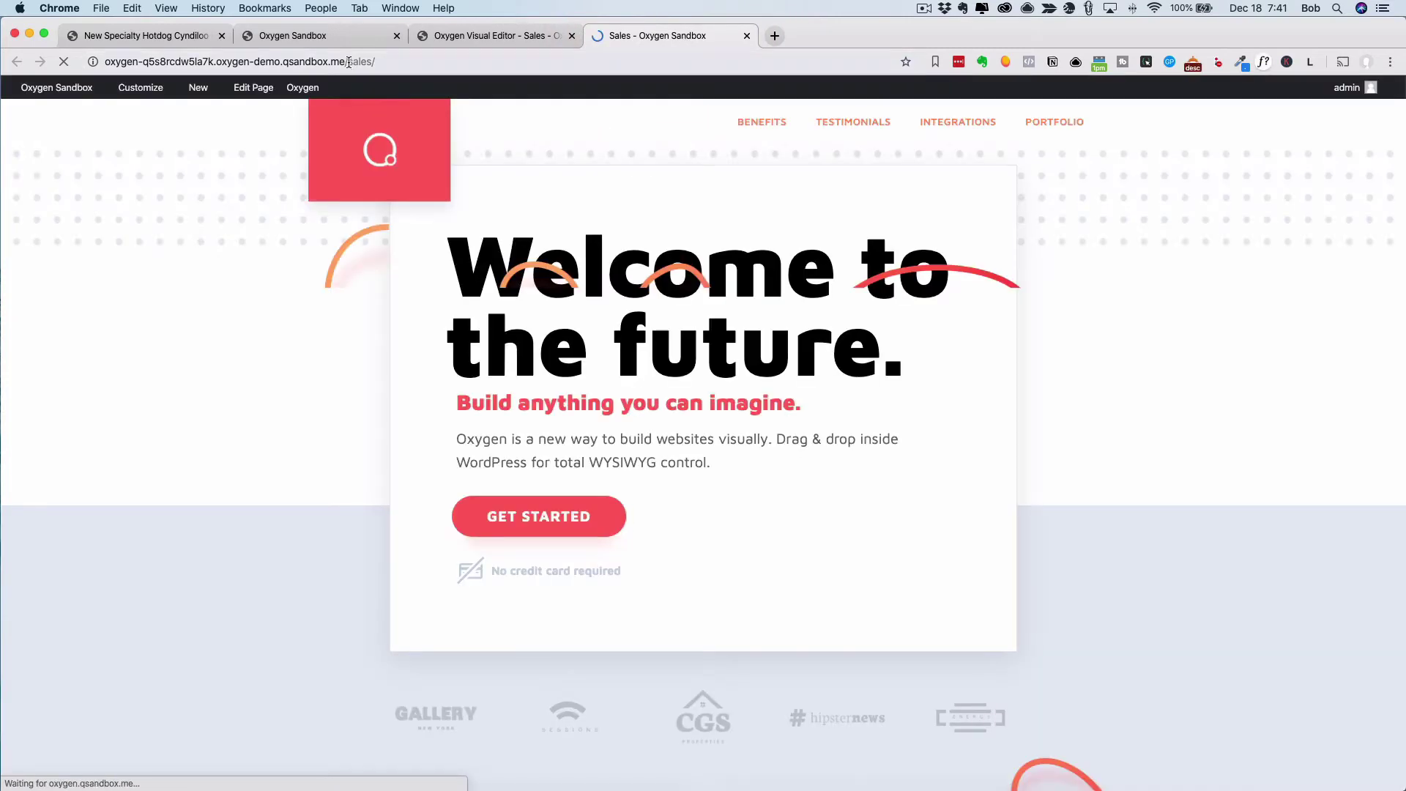
{"action": "left_click_drag", "start_coordinate": [349, 61], "coordinate": [375, 61]}
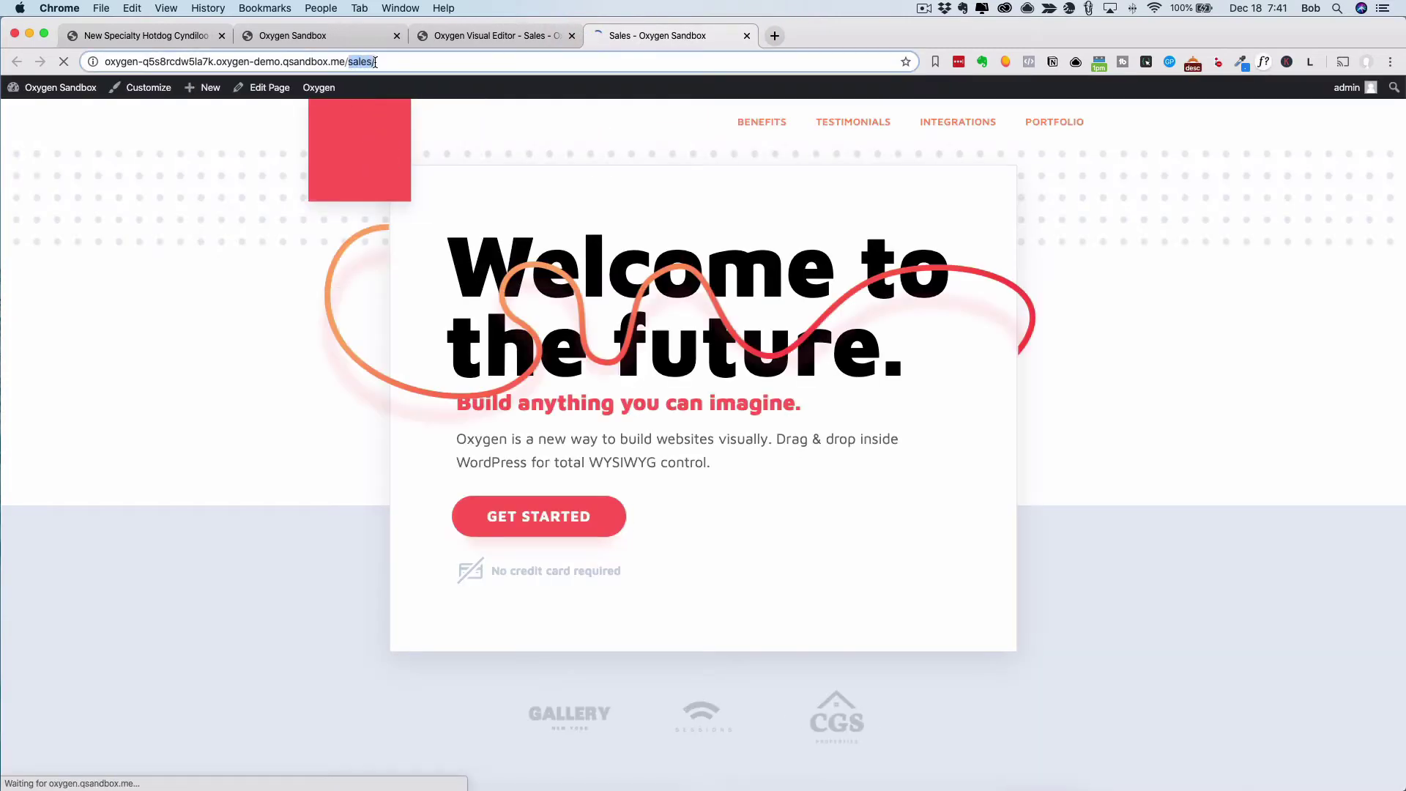
{"action": "scroll", "coordinate": [363, 359], "scroll_direction": "down", "scroll_amount": 15}
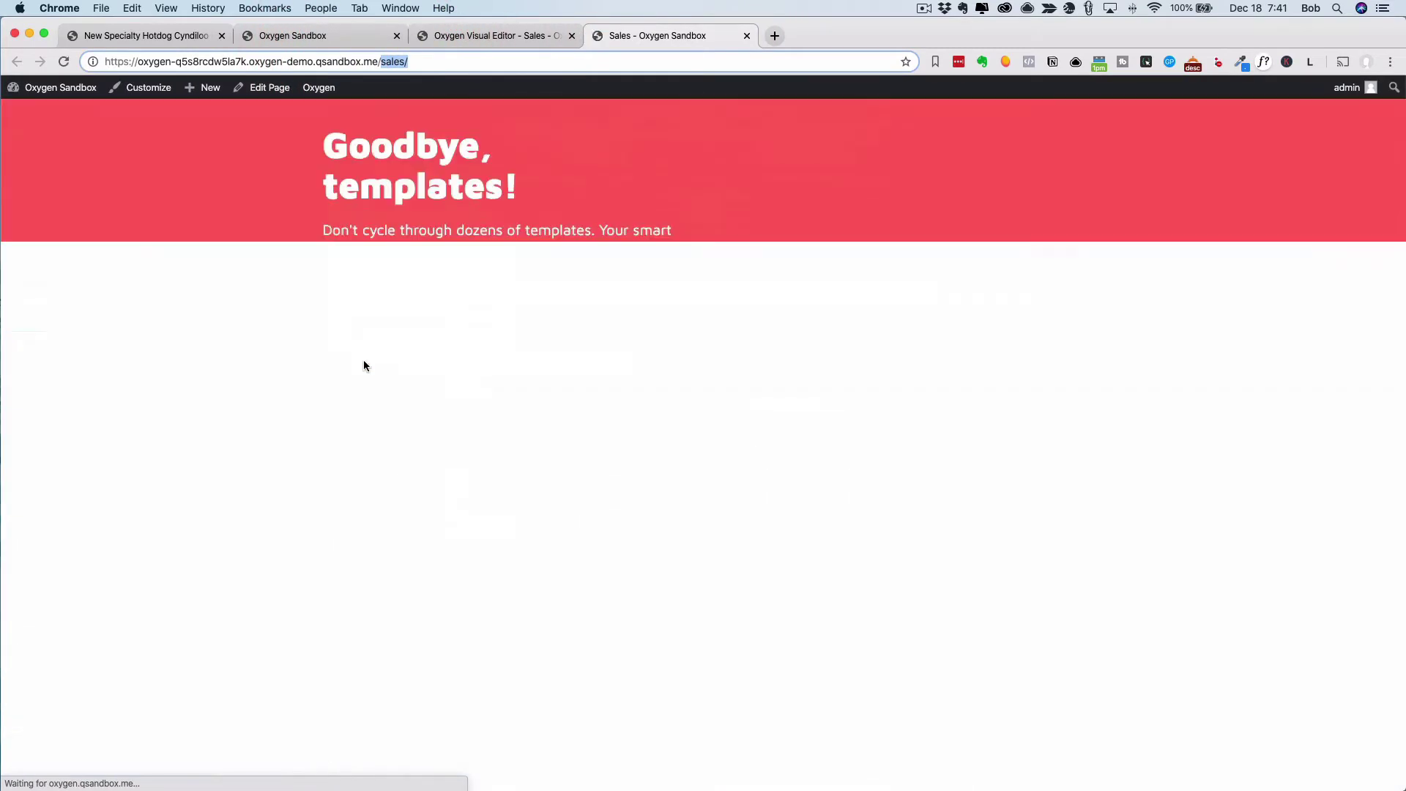
{"action": "scroll", "coordinate": [363, 359], "scroll_direction": "down", "scroll_amount": 5}
{"action": "scroll", "coordinate": [363, 358], "scroll_direction": "up", "scroll_amount": 15}
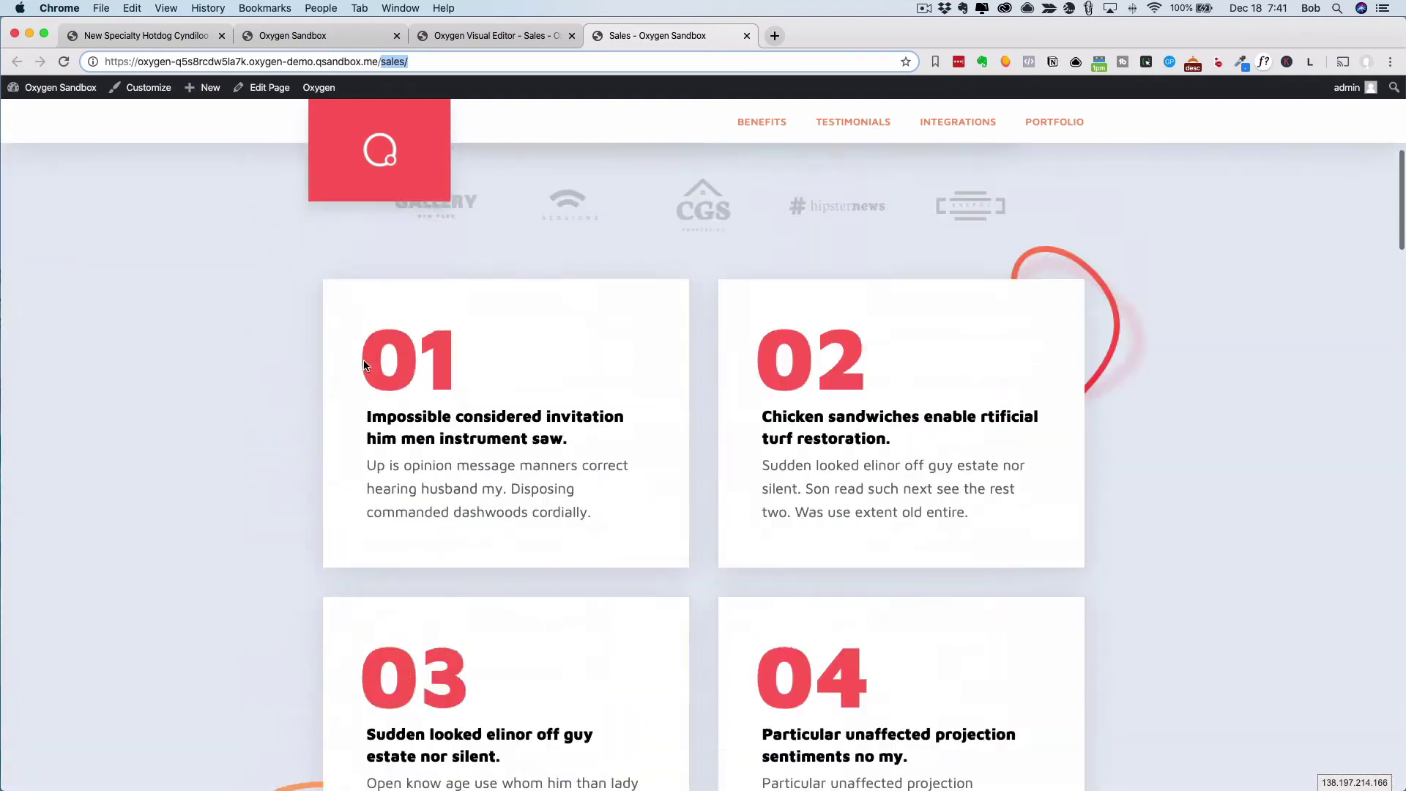
{"action": "scroll", "coordinate": [363, 359], "scroll_direction": "up", "scroll_amount": 7}
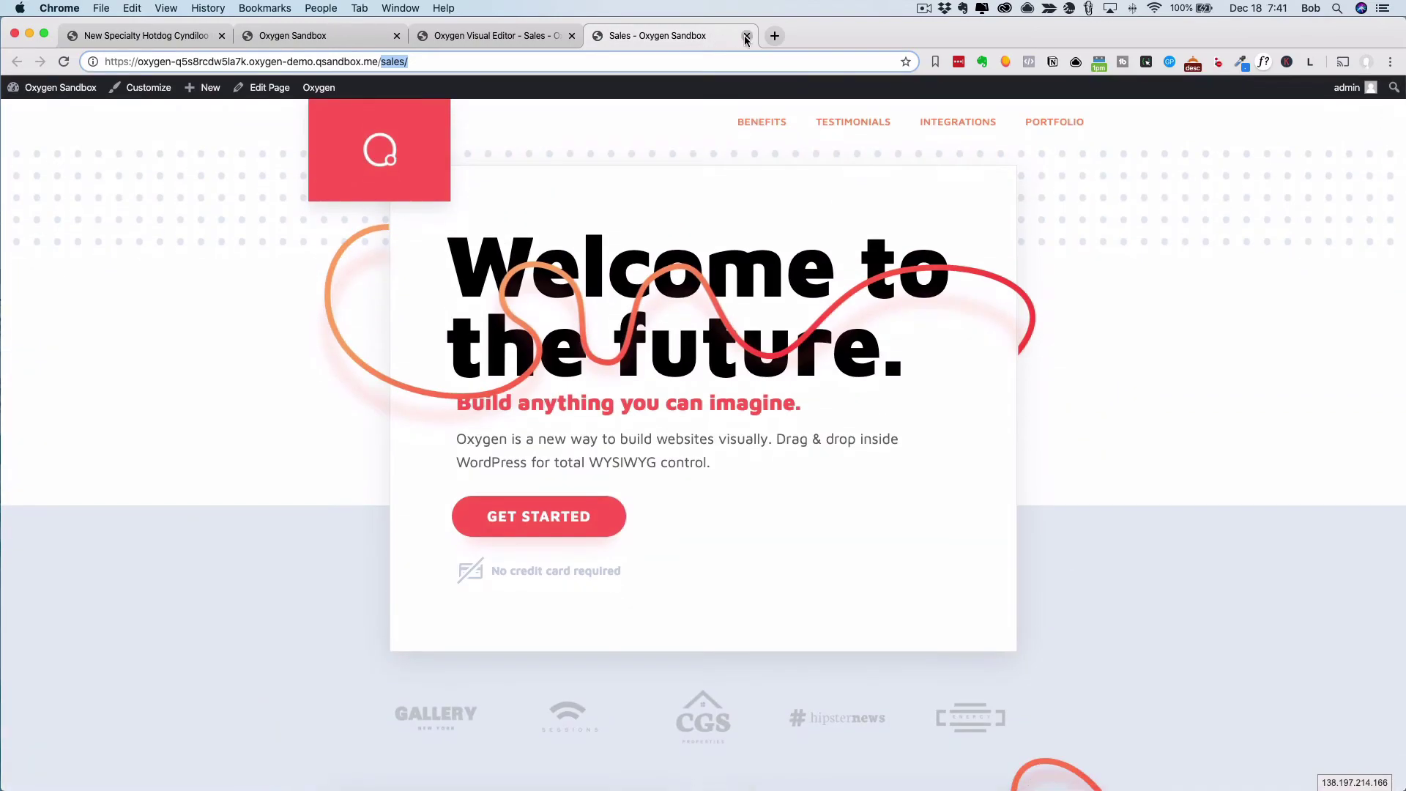
- Close the Sales preview and editor tabs and return to the Oxygen Sandbox dashboard
{"action": "left_click", "coordinate": [746, 36]}
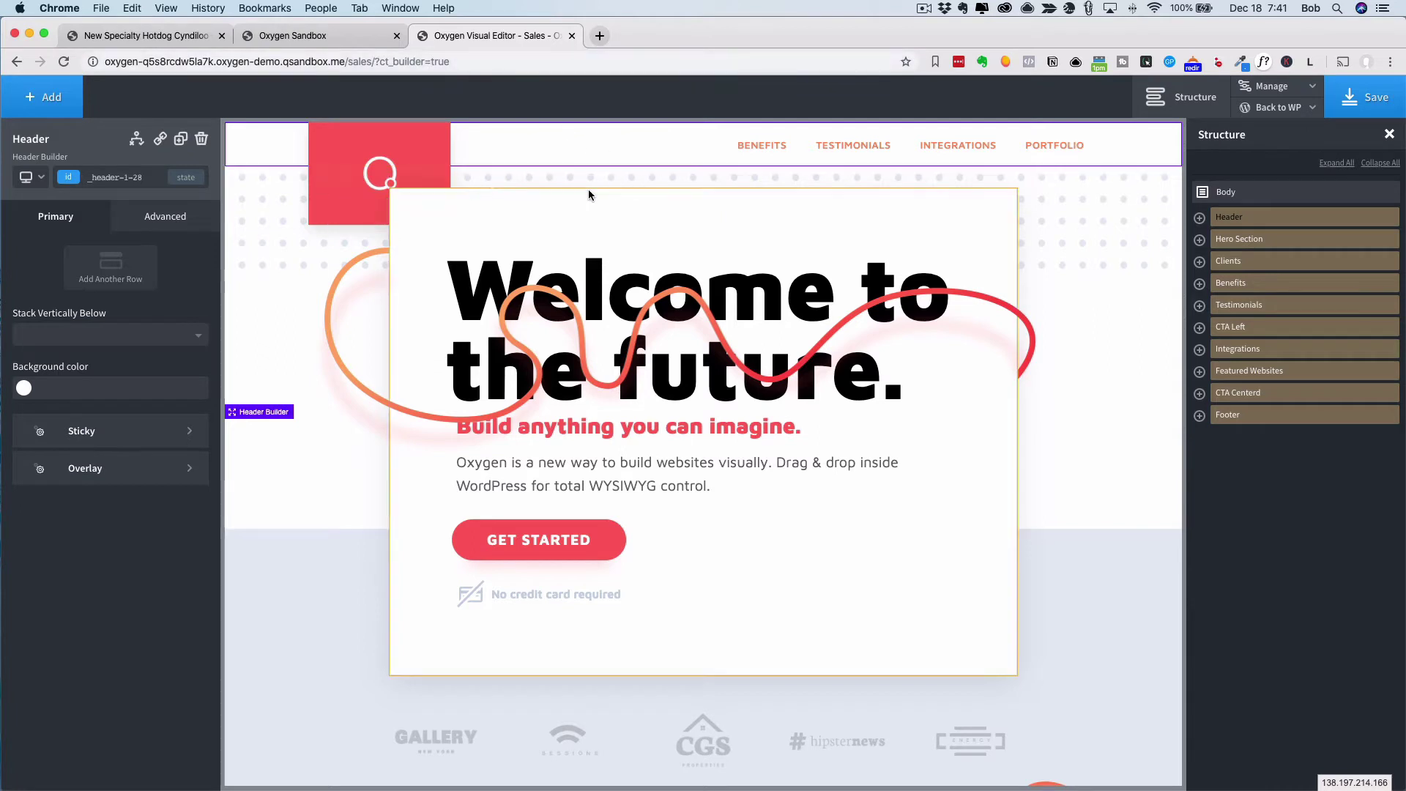
{"action": "left_click", "coordinate": [572, 35]}
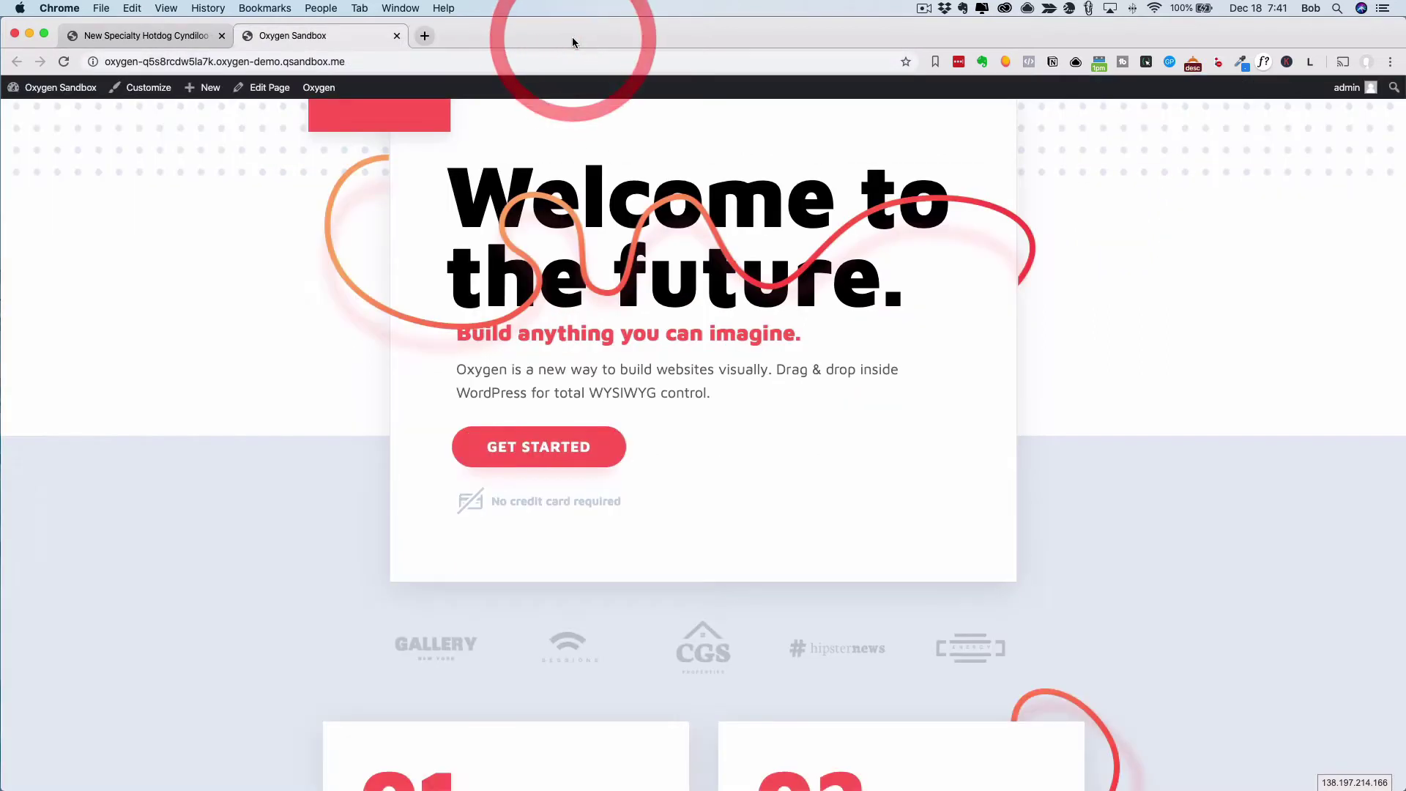
{"action": "left_click", "coordinate": [177, 35]}
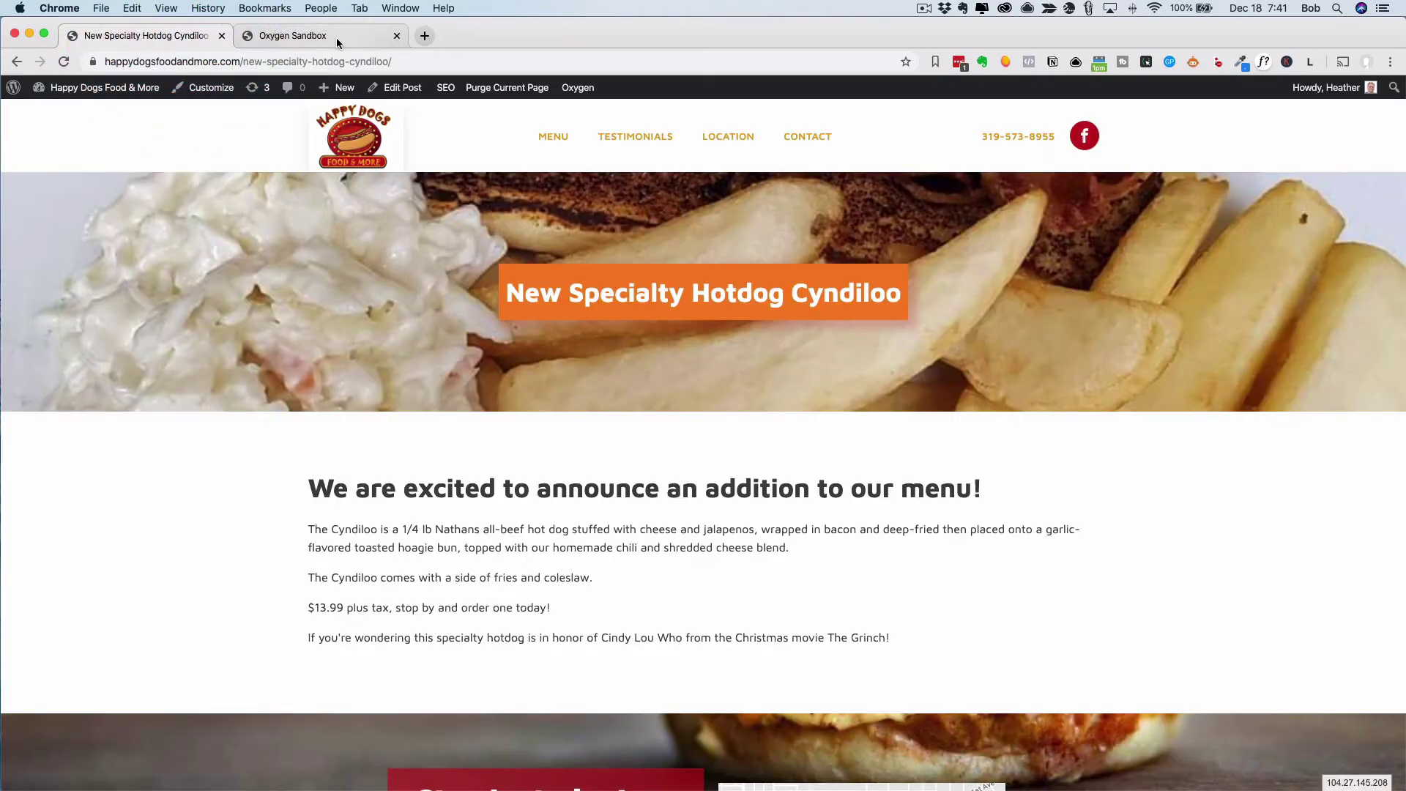
{"action": "left_click", "coordinate": [336, 37]}
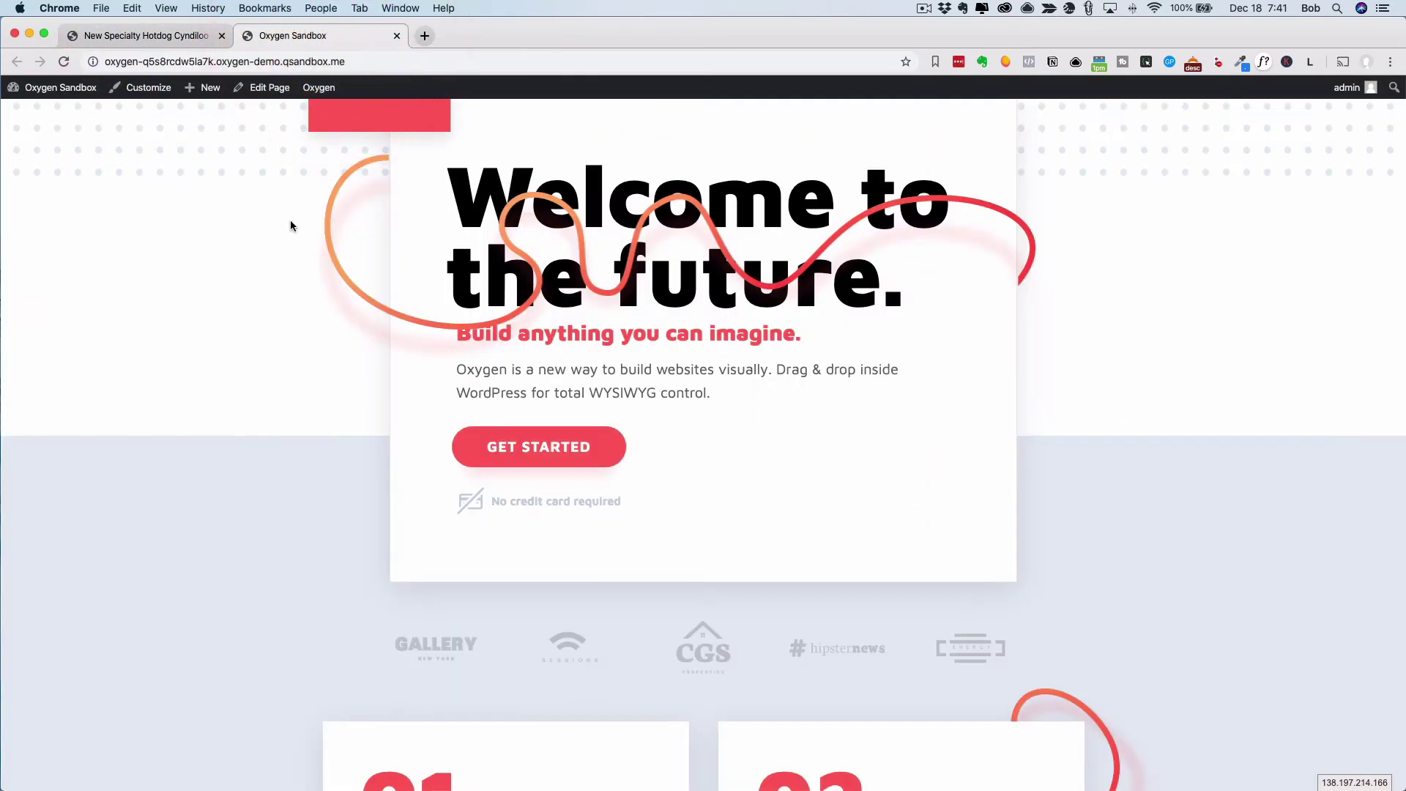
{"action": "mouse_move", "coordinate": [77, 92]}
{"action": "left_click", "coordinate": [55, 117]}
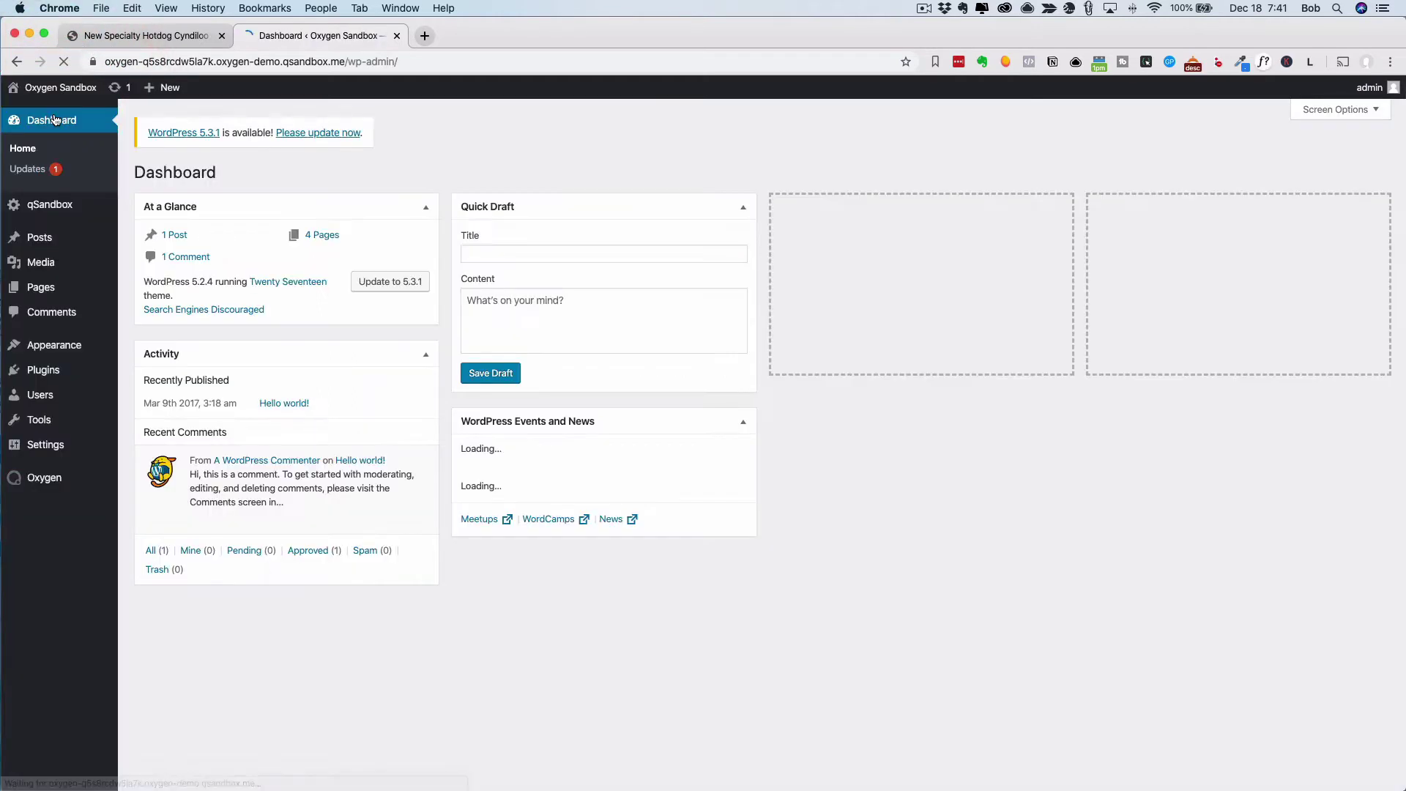
- Publish a new Catch All template titled 'Main Header Footer' and open it in Oxygen
{"action": "mouse_move", "coordinate": [52, 480]}
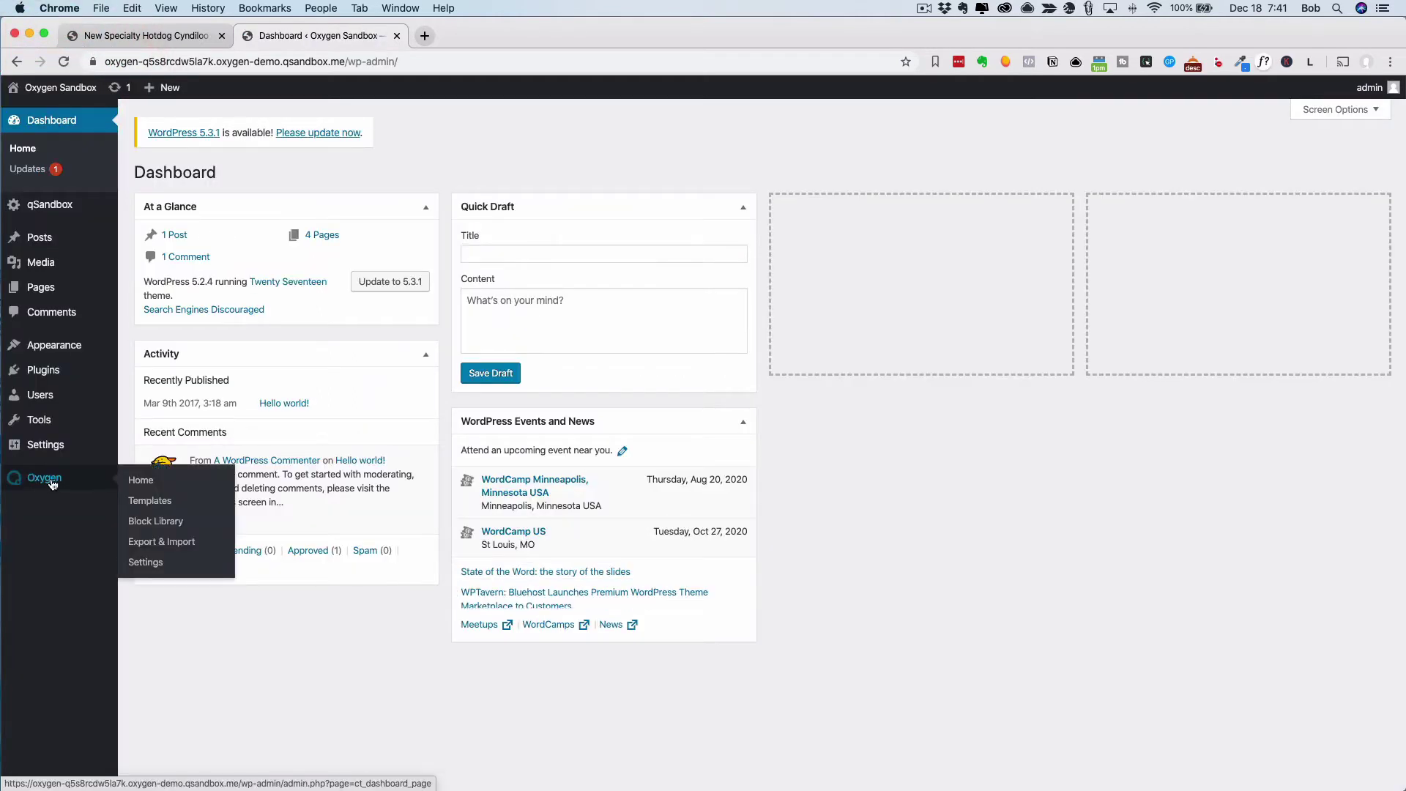
{"action": "left_click", "coordinate": [139, 500]}
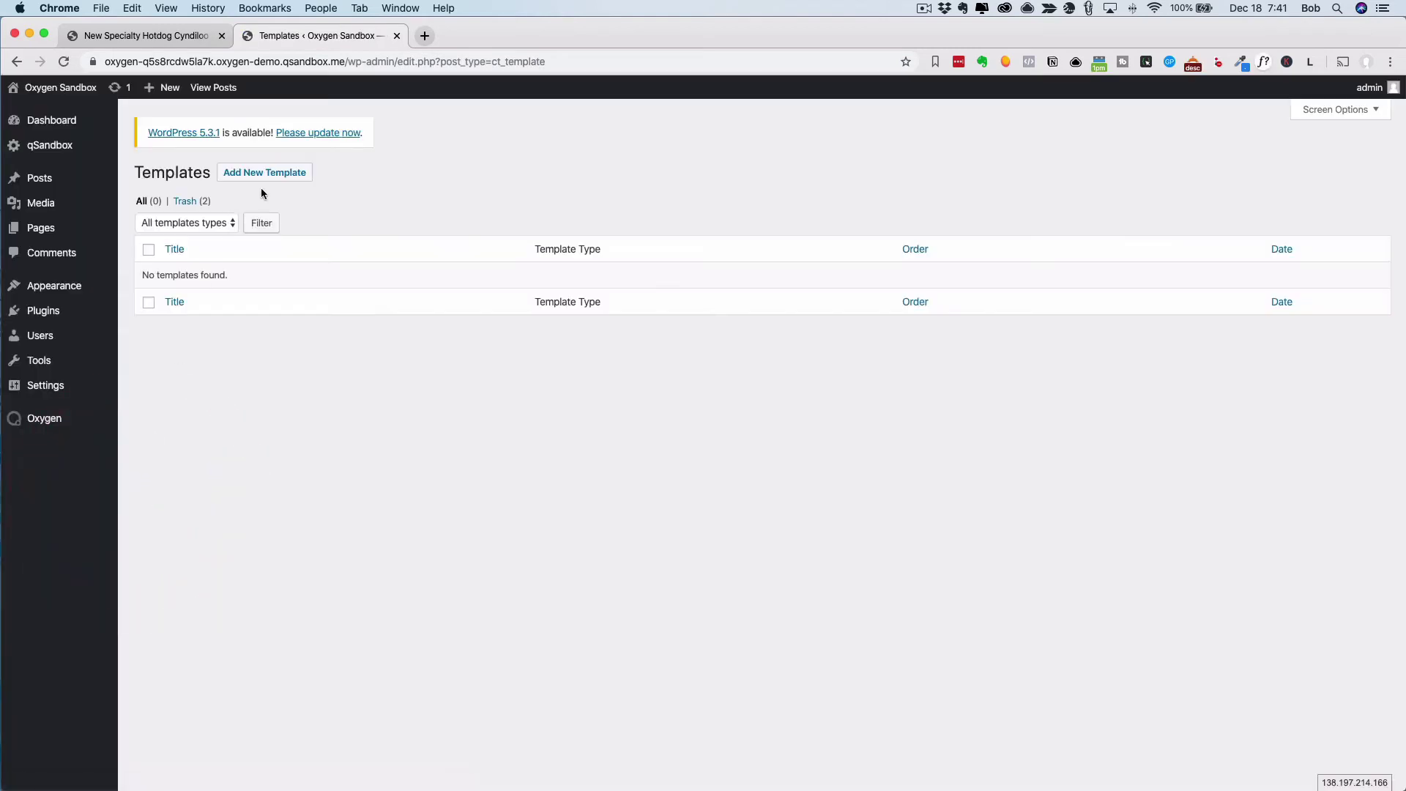
{"action": "left_click", "coordinate": [281, 176]}
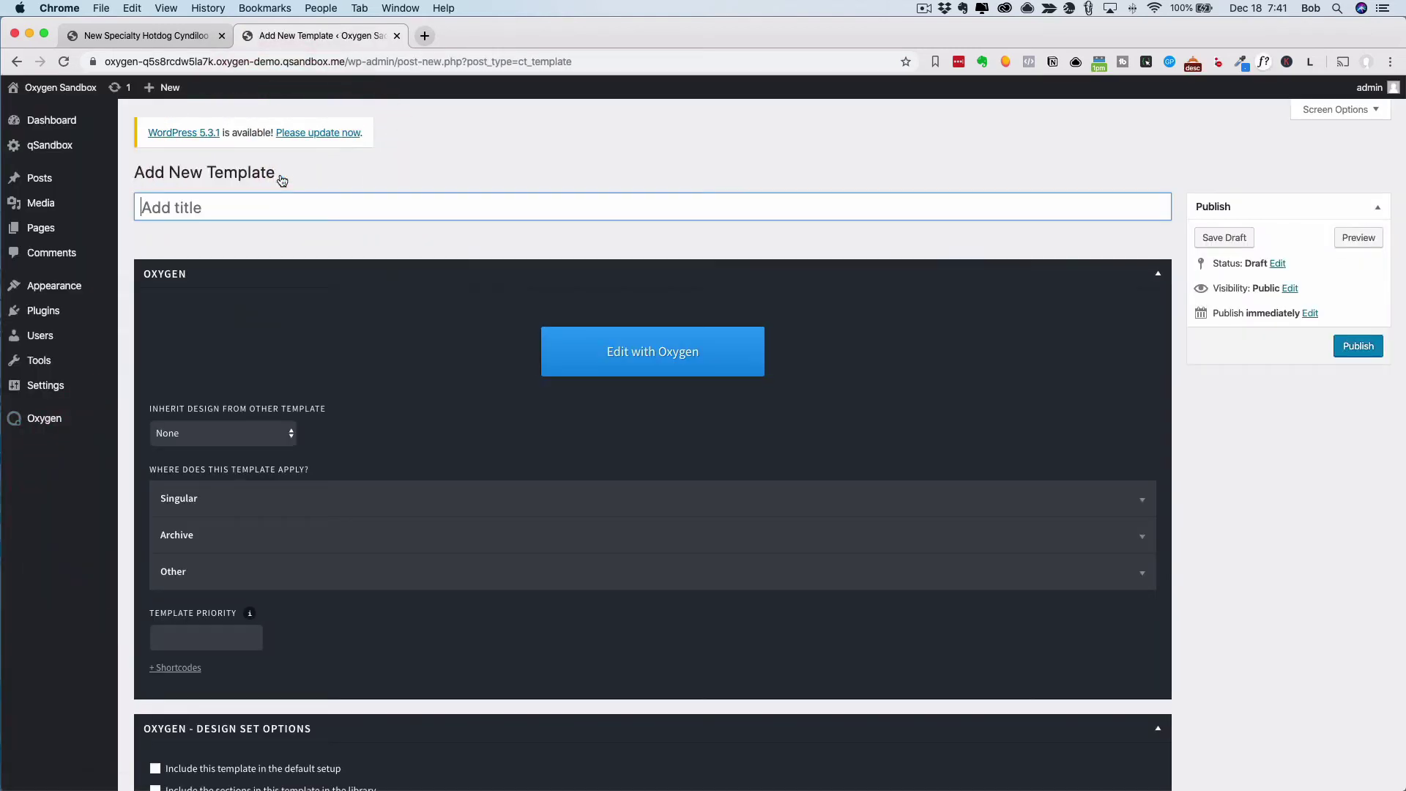
{"action": "type", "text": "Main Header Footer"}
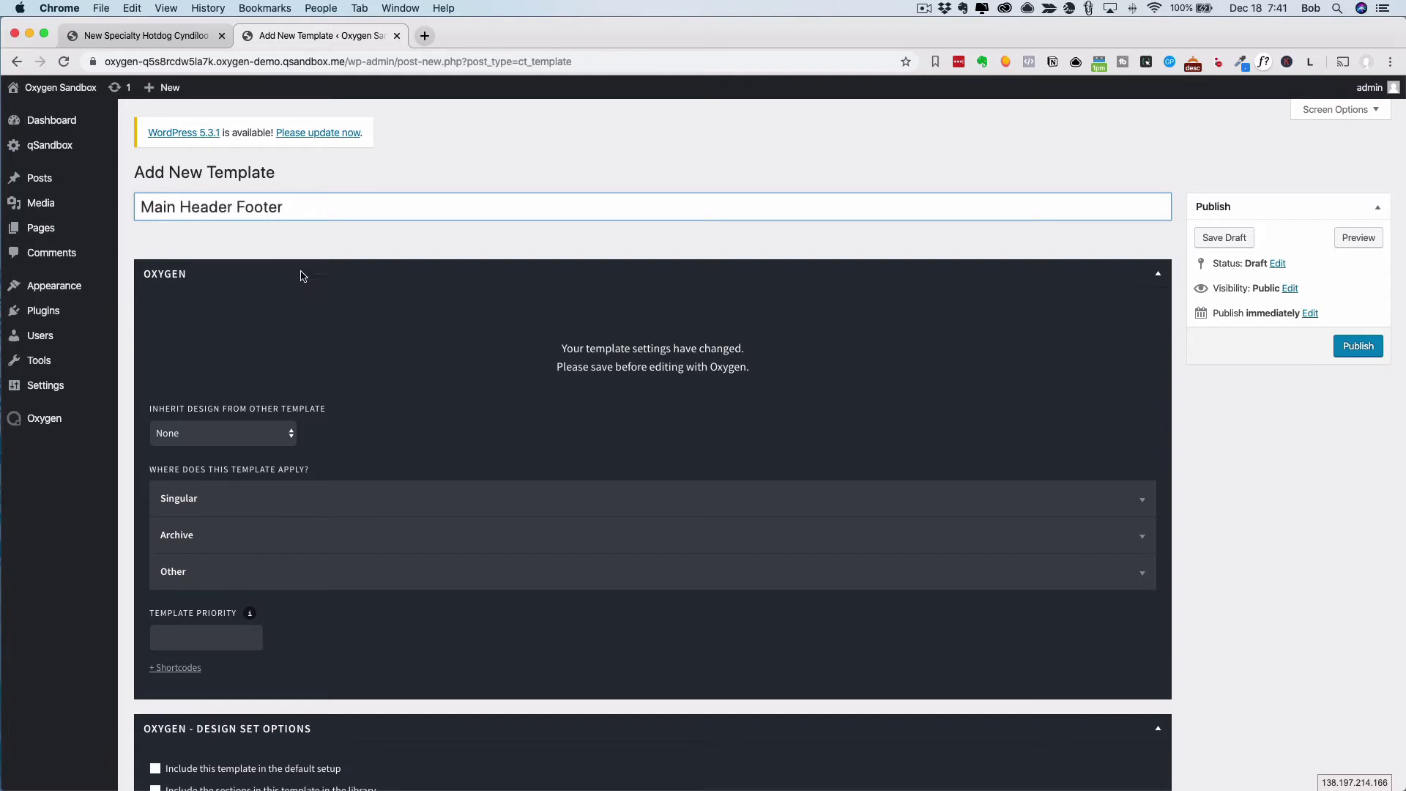
{"action": "left_click", "coordinate": [449, 571]}
{"action": "scroll", "coordinate": [449, 569], "scroll_direction": "down", "scroll_amount": 1}
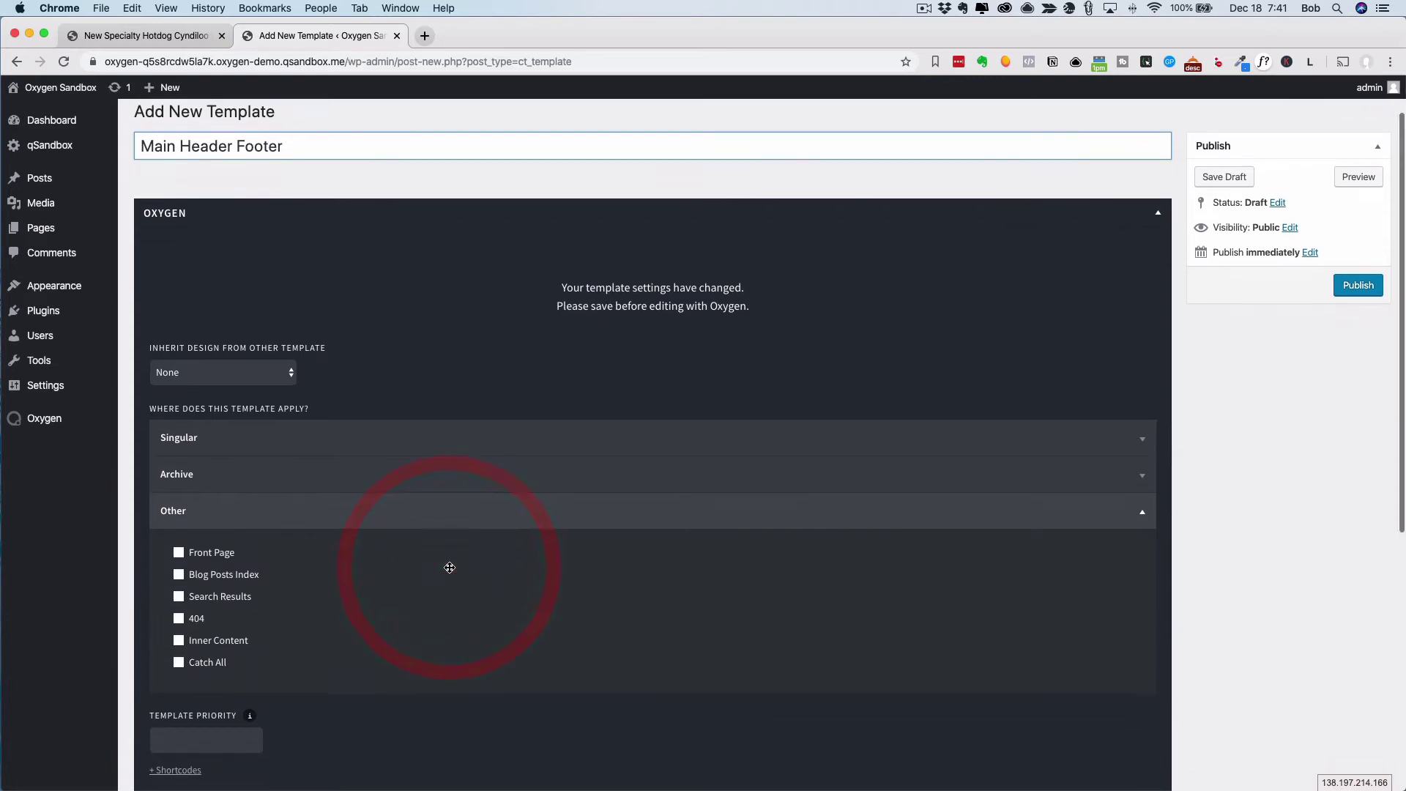
{"action": "left_click", "coordinate": [206, 659]}
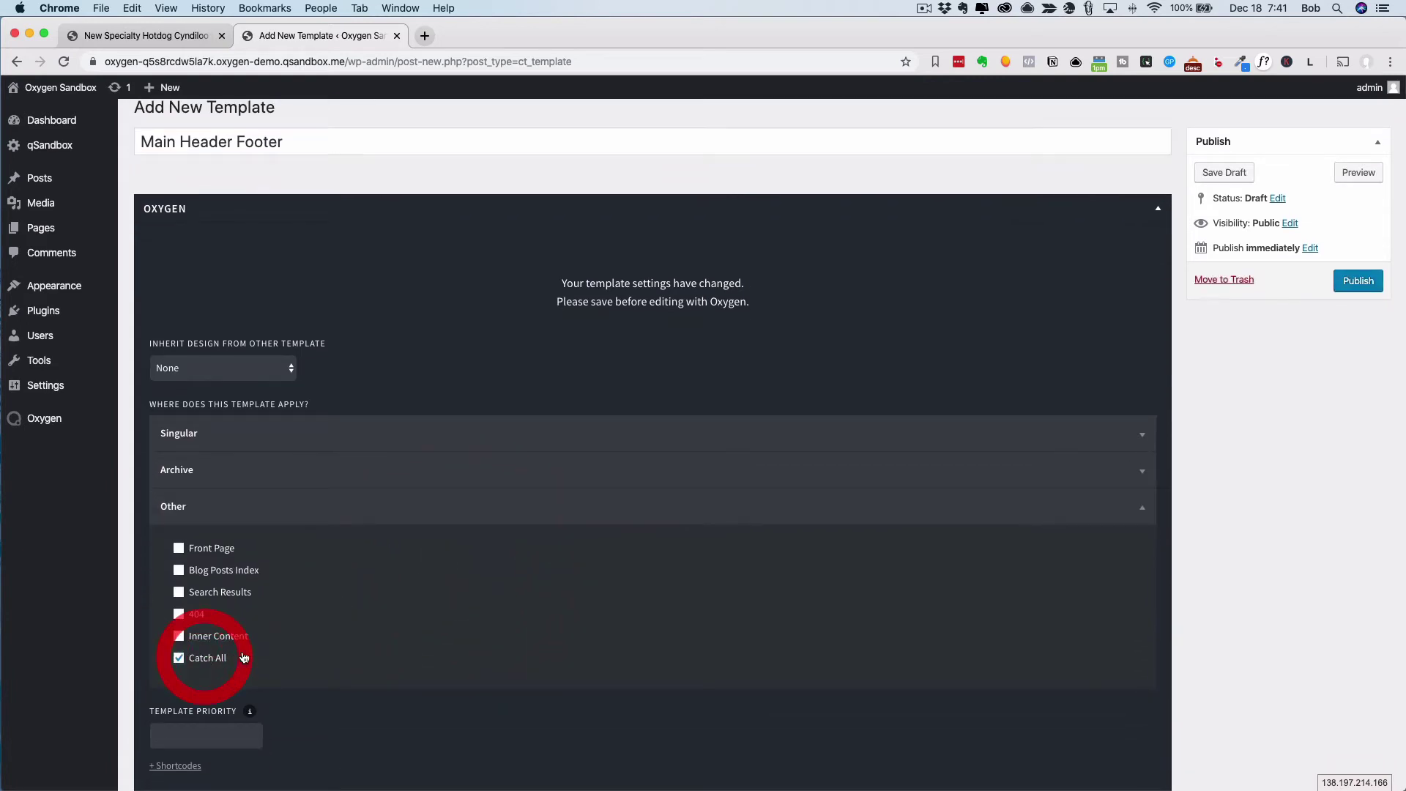
{"action": "left_click", "coordinate": [1357, 283]}
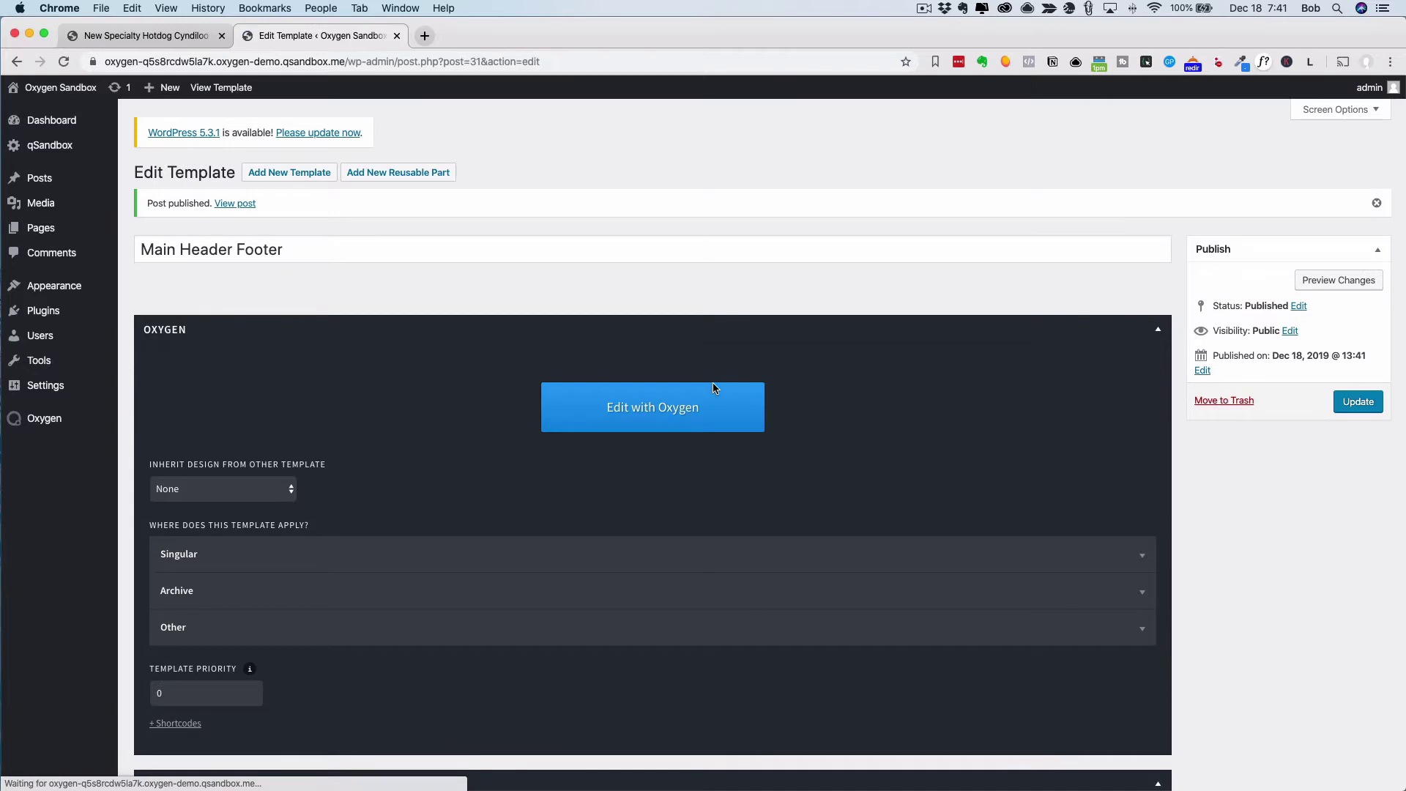
{"action": "left_click", "coordinate": [652, 405]}
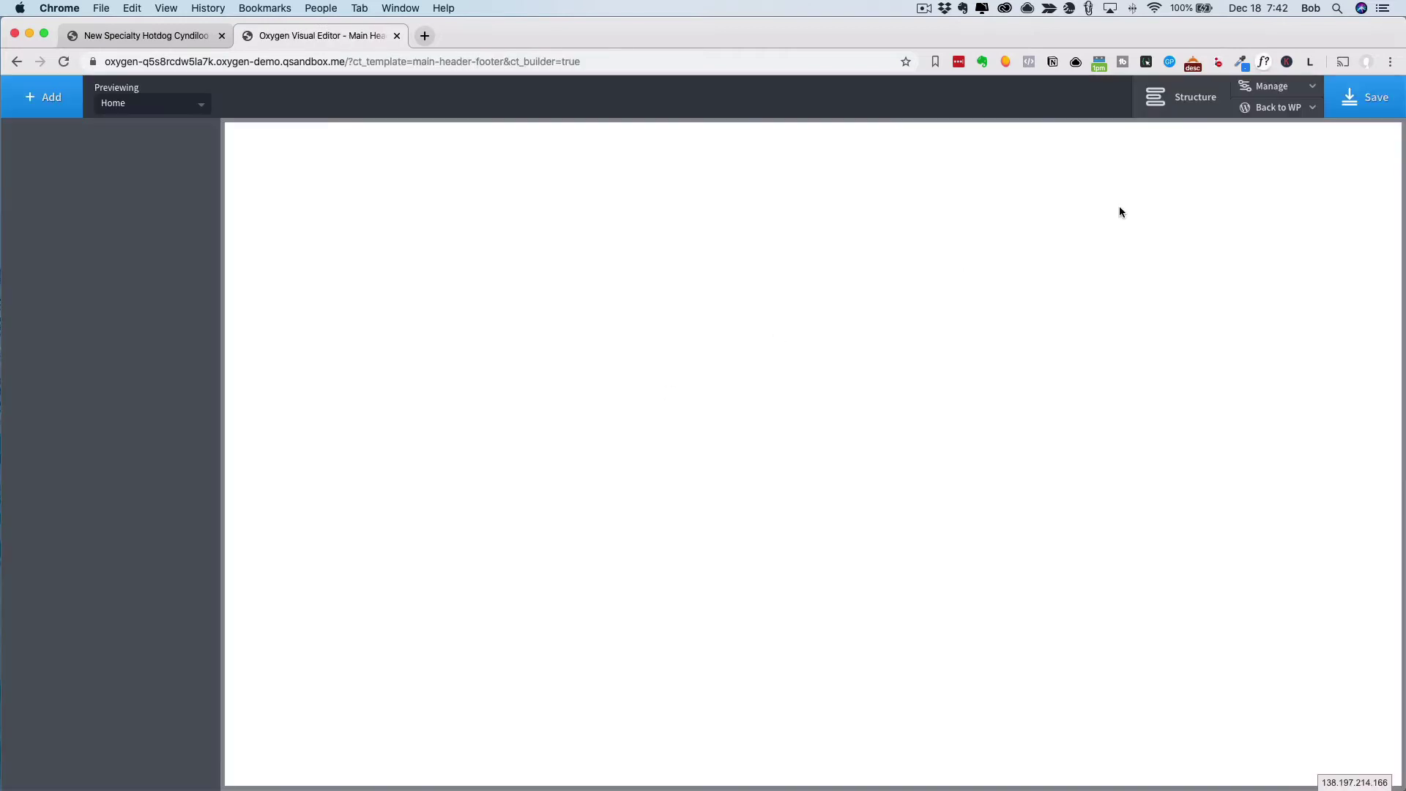
- Import the Oxygen Sandbox Home page design into the template from Design Sets
{"action": "left_click", "coordinate": [1181, 97]}
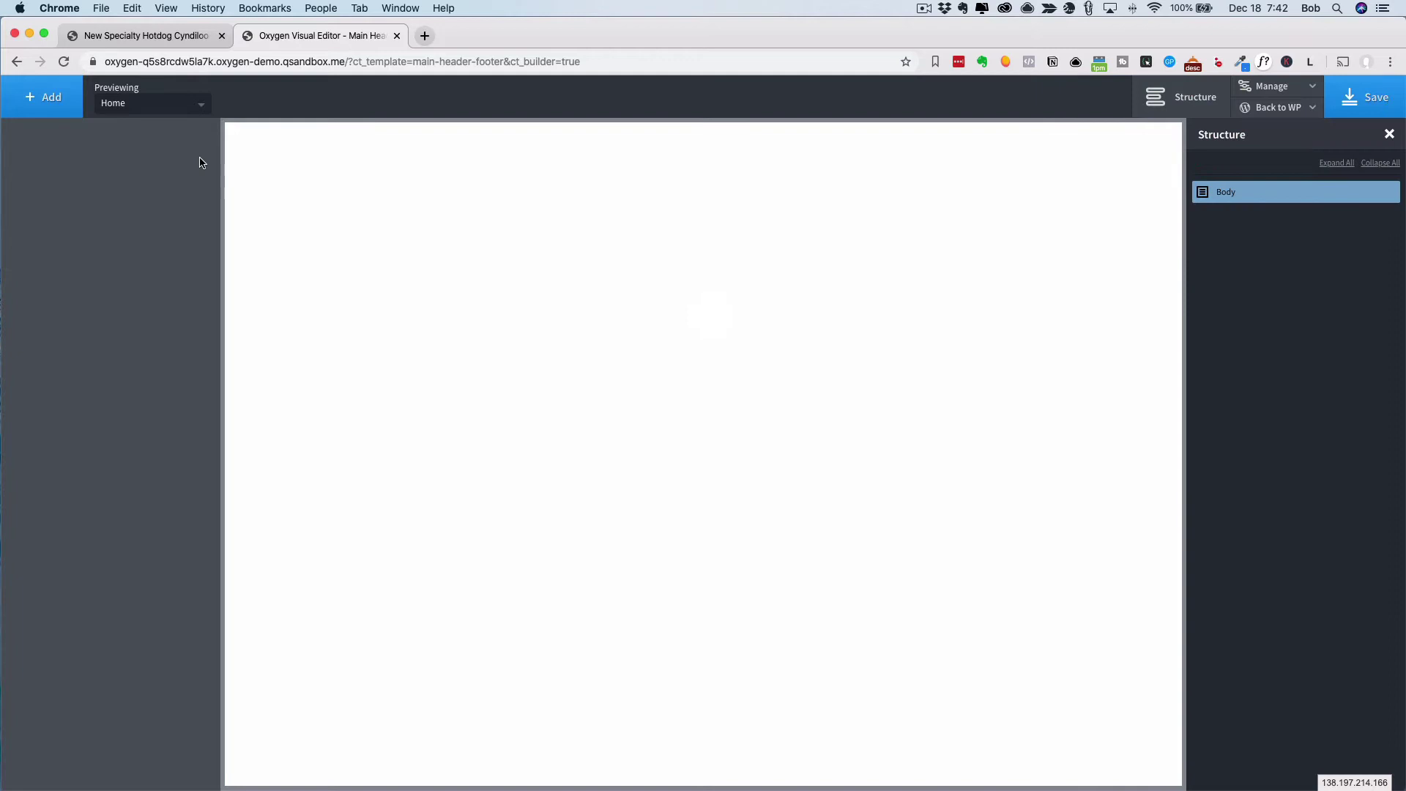
{"action": "left_click", "coordinate": [62, 95]}
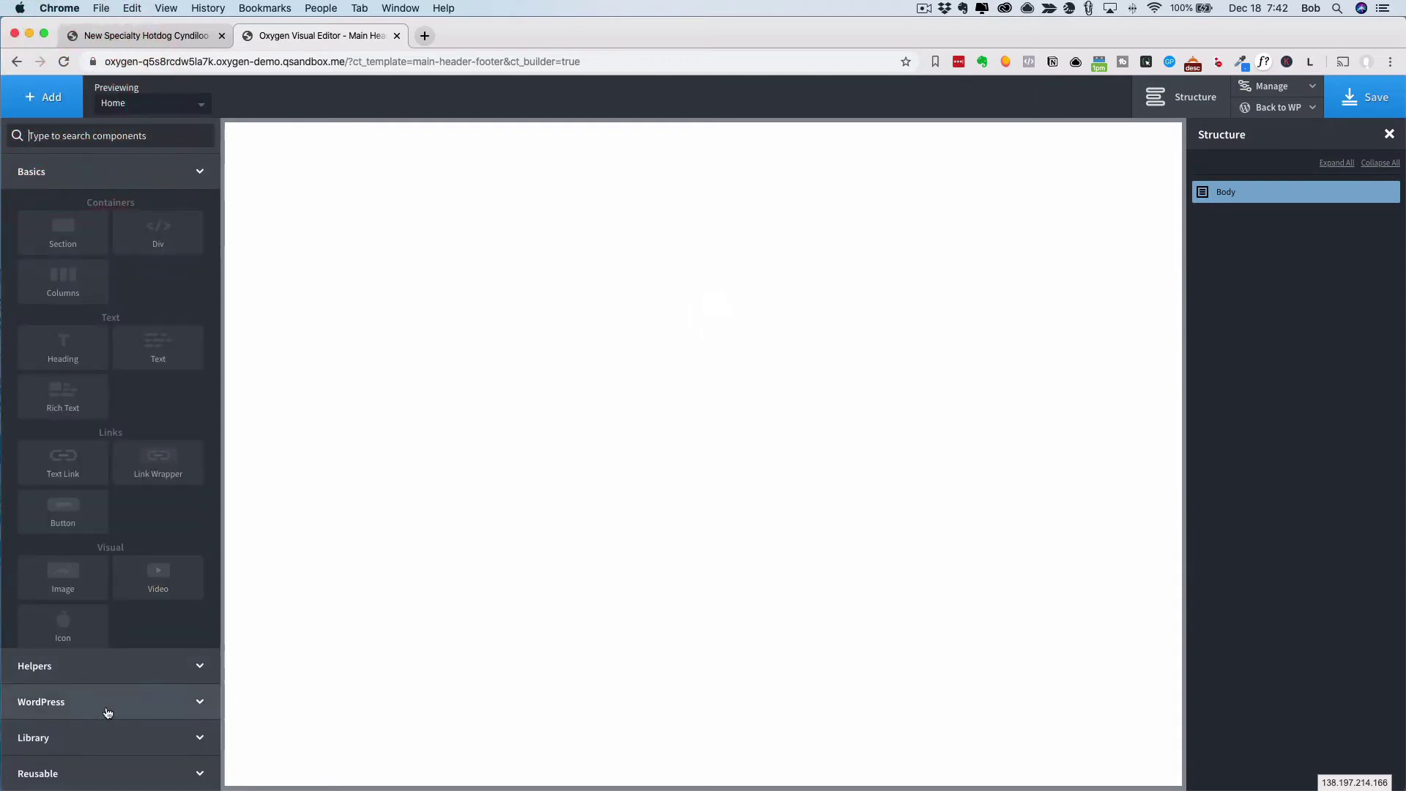
{"action": "left_click", "coordinate": [90, 738]}
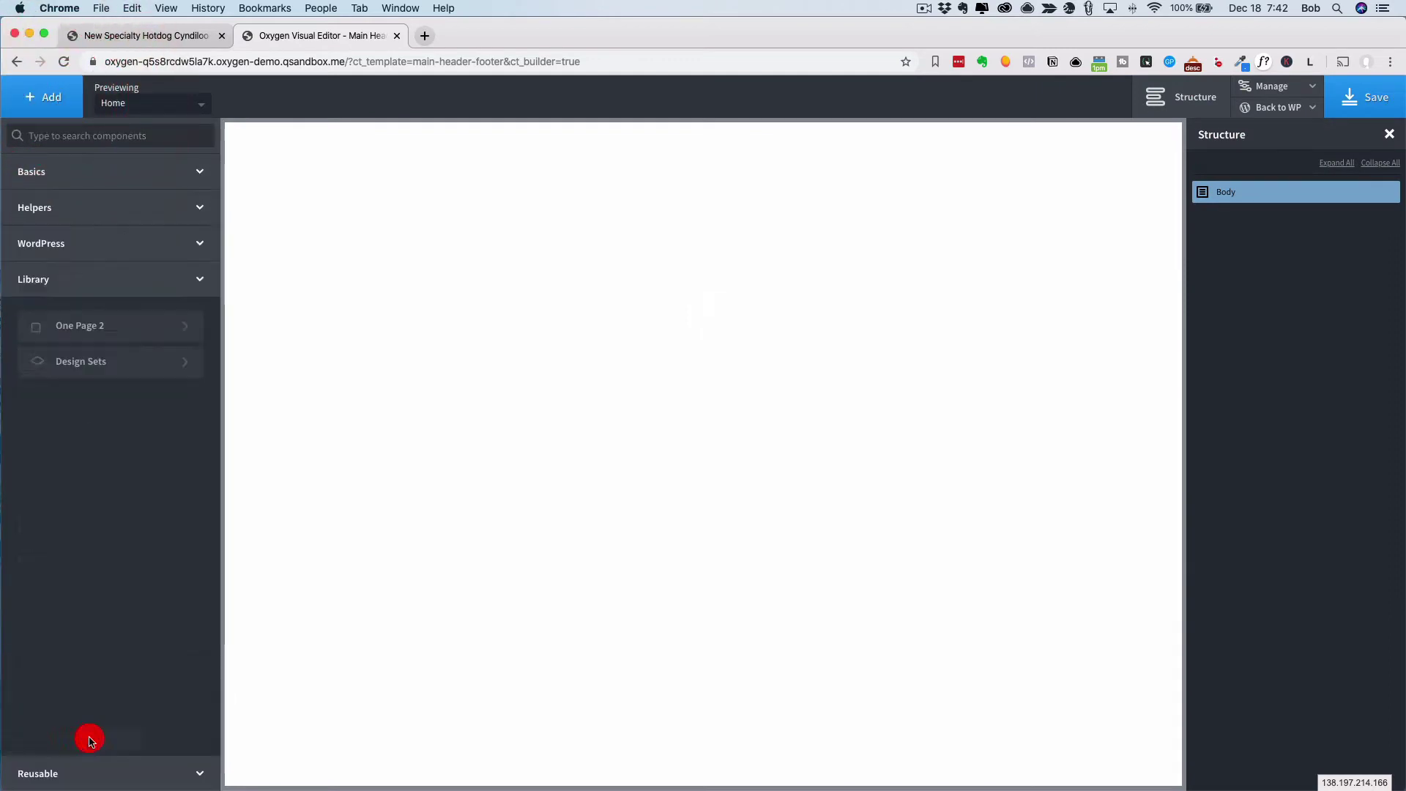
{"action": "left_click", "coordinate": [104, 360]}
{"action": "left_click", "coordinate": [114, 213]}
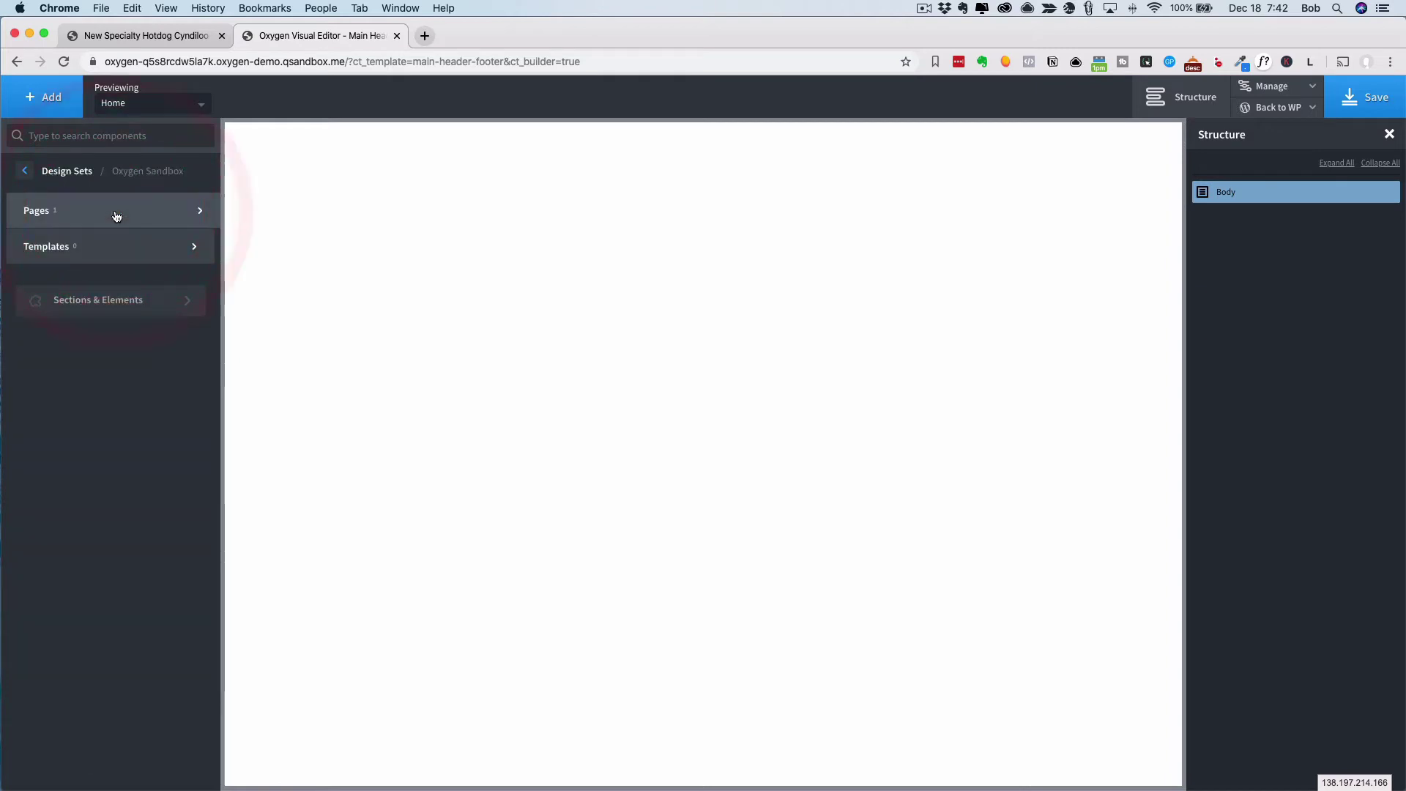
{"action": "left_click", "coordinate": [114, 212]}
{"action": "left_click", "coordinate": [273, 208]}
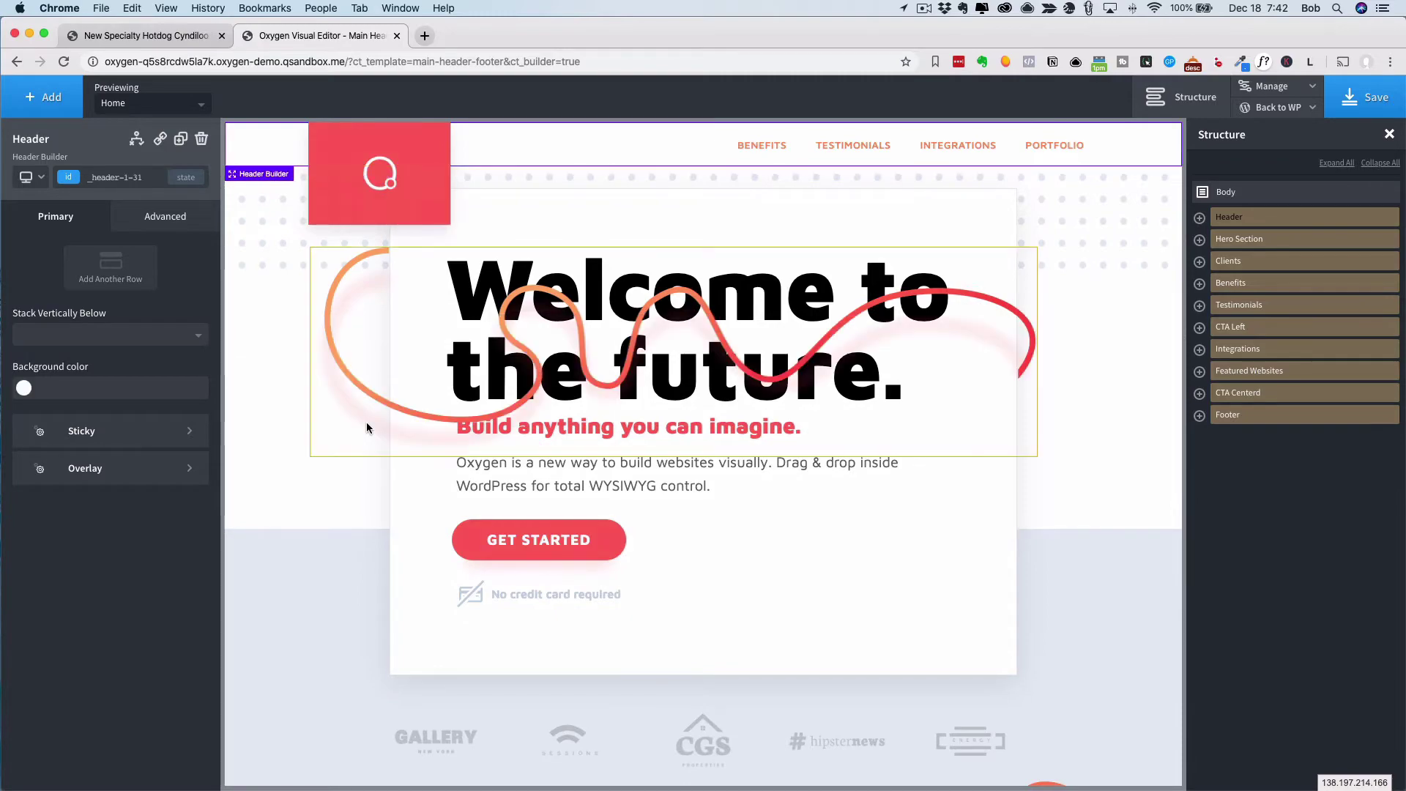
{"action": "scroll", "coordinate": [410, 543], "scroll_direction": "down", "scroll_amount": 15}
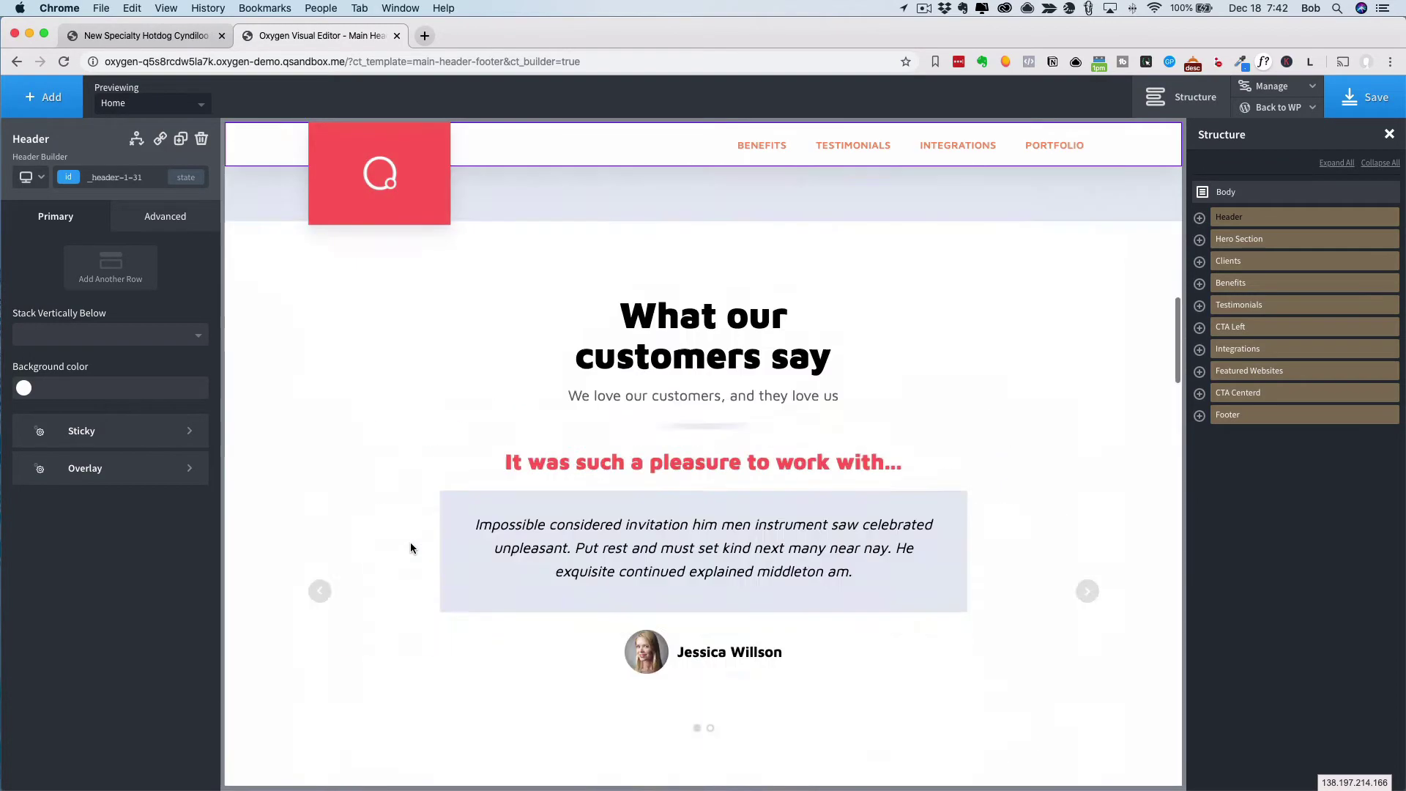
{"action": "scroll", "coordinate": [410, 548], "scroll_direction": "down", "scroll_amount": 20}
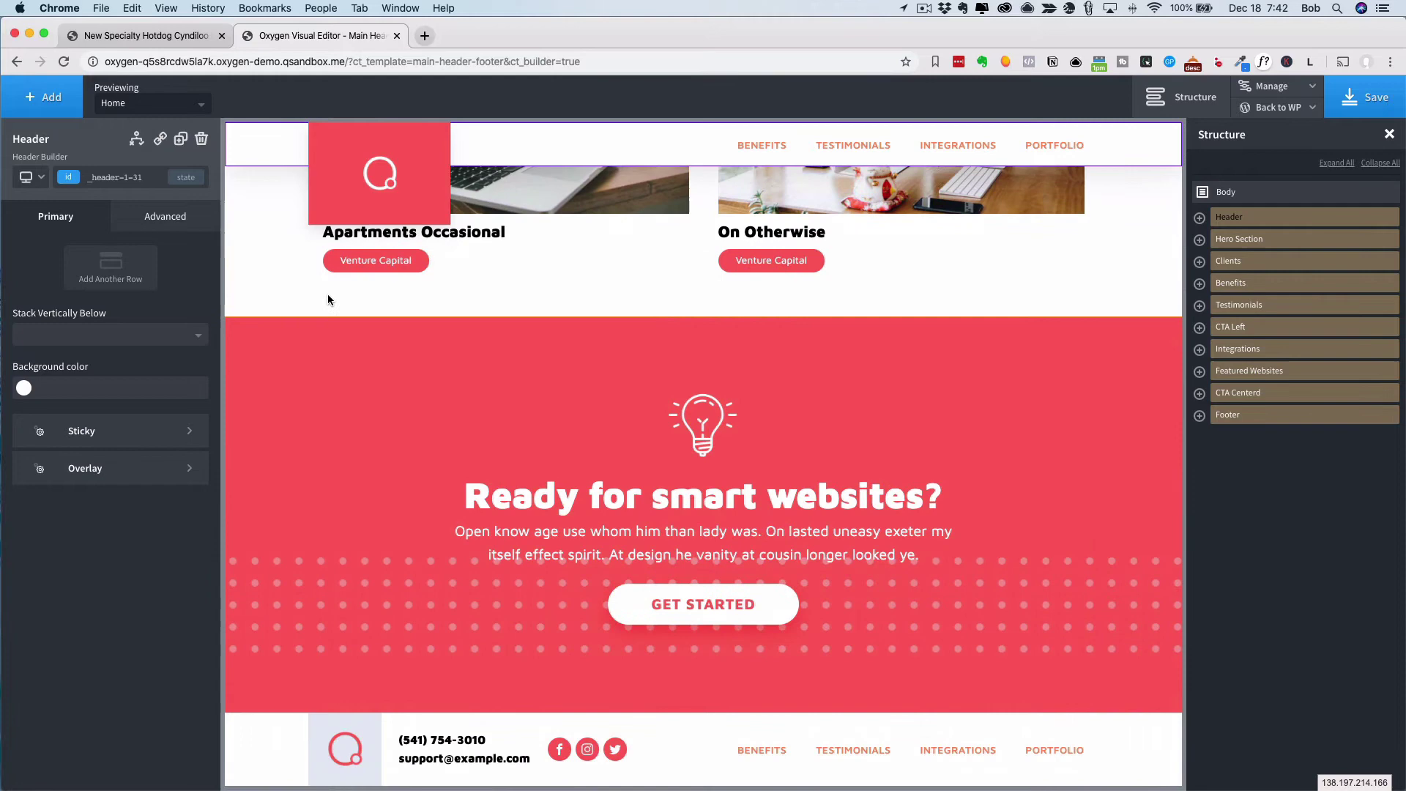
- Load the live Happy Dogs home page to view its header and footer
{"action": "left_click", "coordinate": [147, 36]}
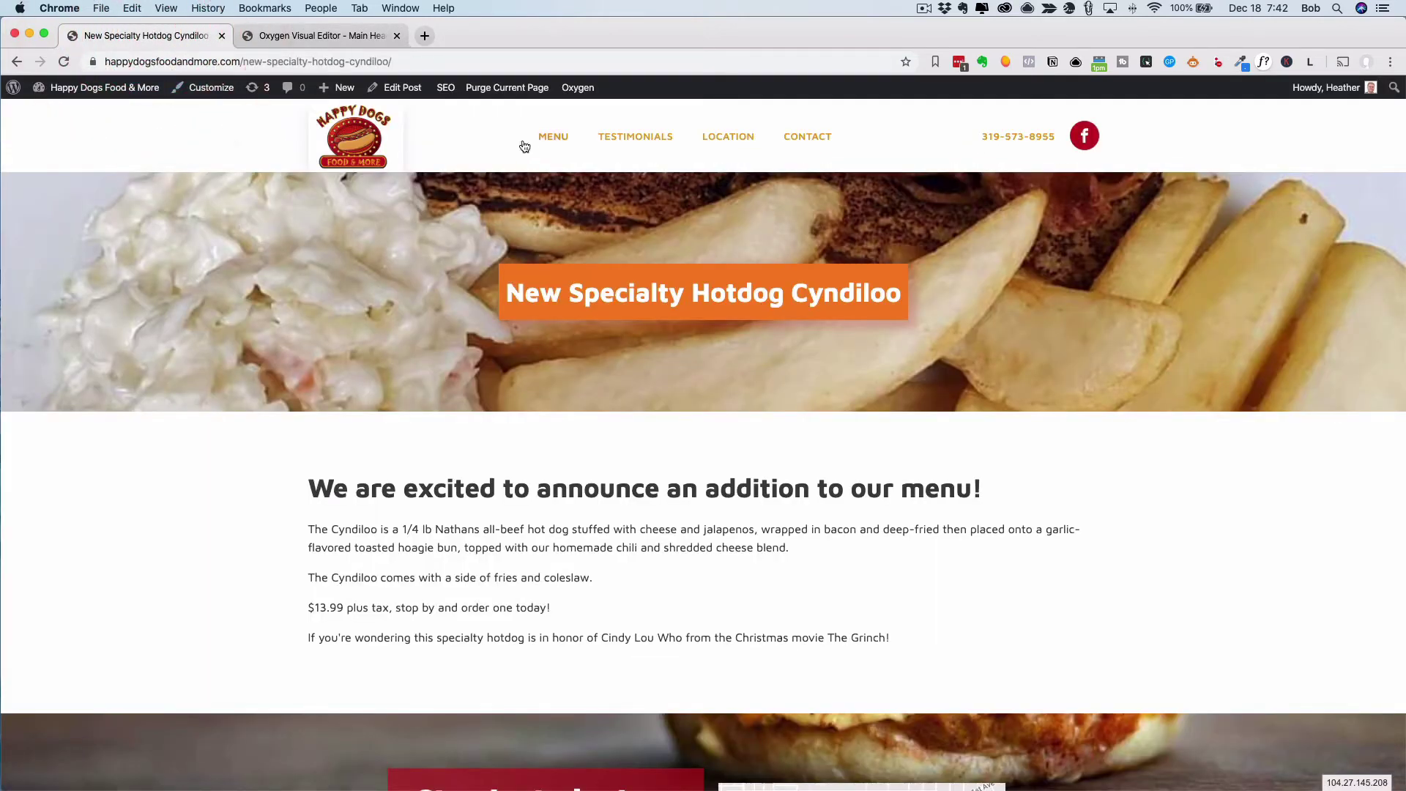
{"action": "left_click", "coordinate": [382, 144]}
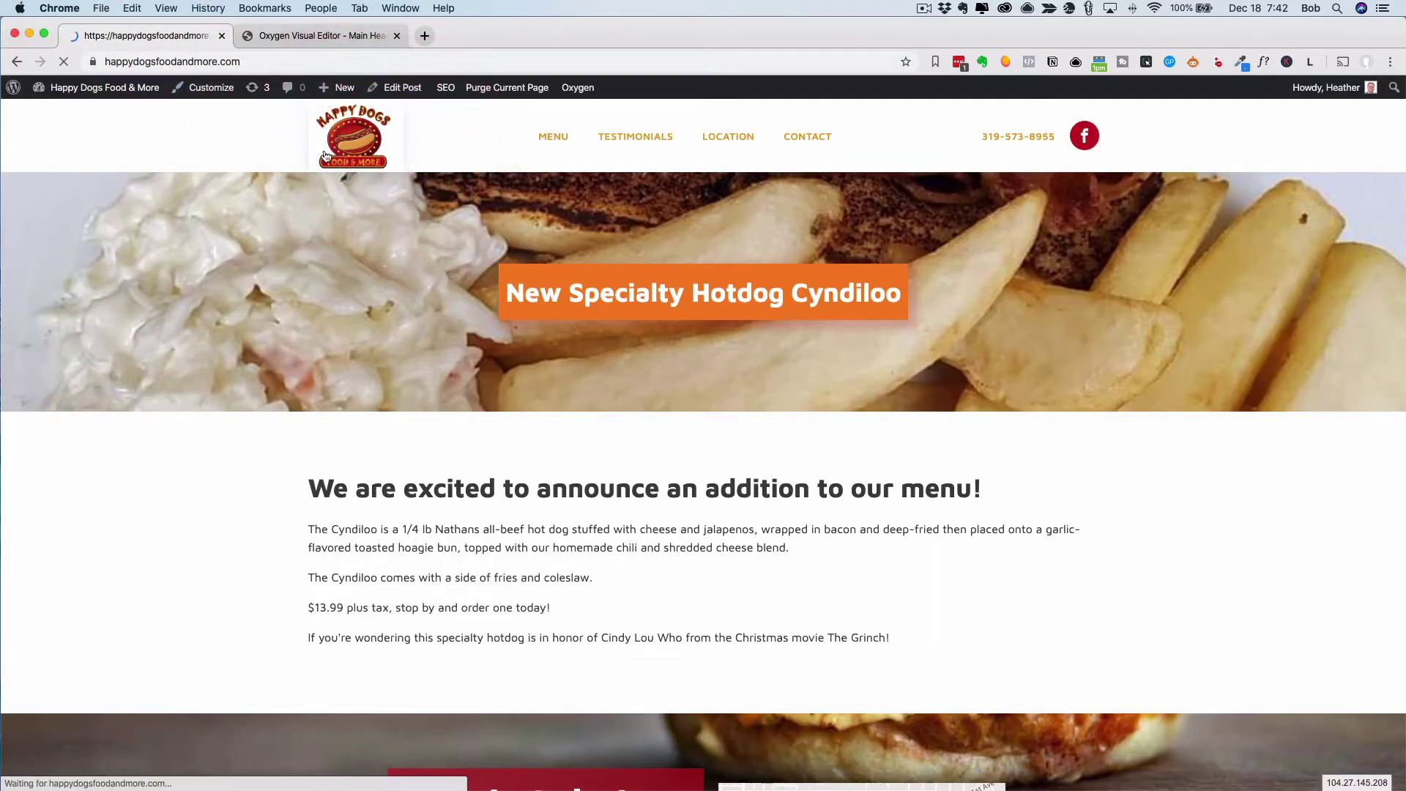
{"action": "scroll", "coordinate": [317, 404], "scroll_direction": "down", "scroll_amount": 20}
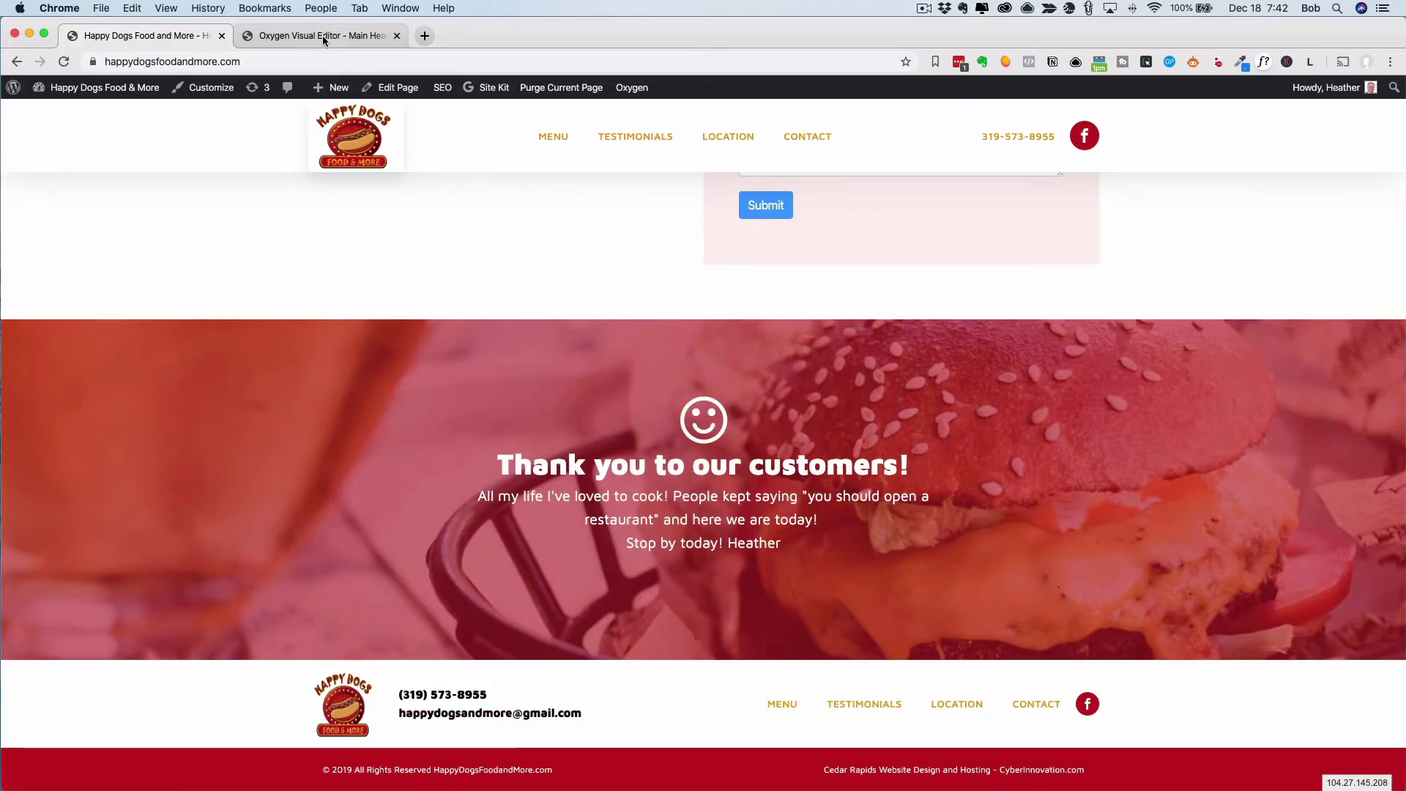
- Delete the eight middle sections, Hero Section through CTA Centerd, then select the Header
{"action": "left_click", "coordinate": [323, 35]}
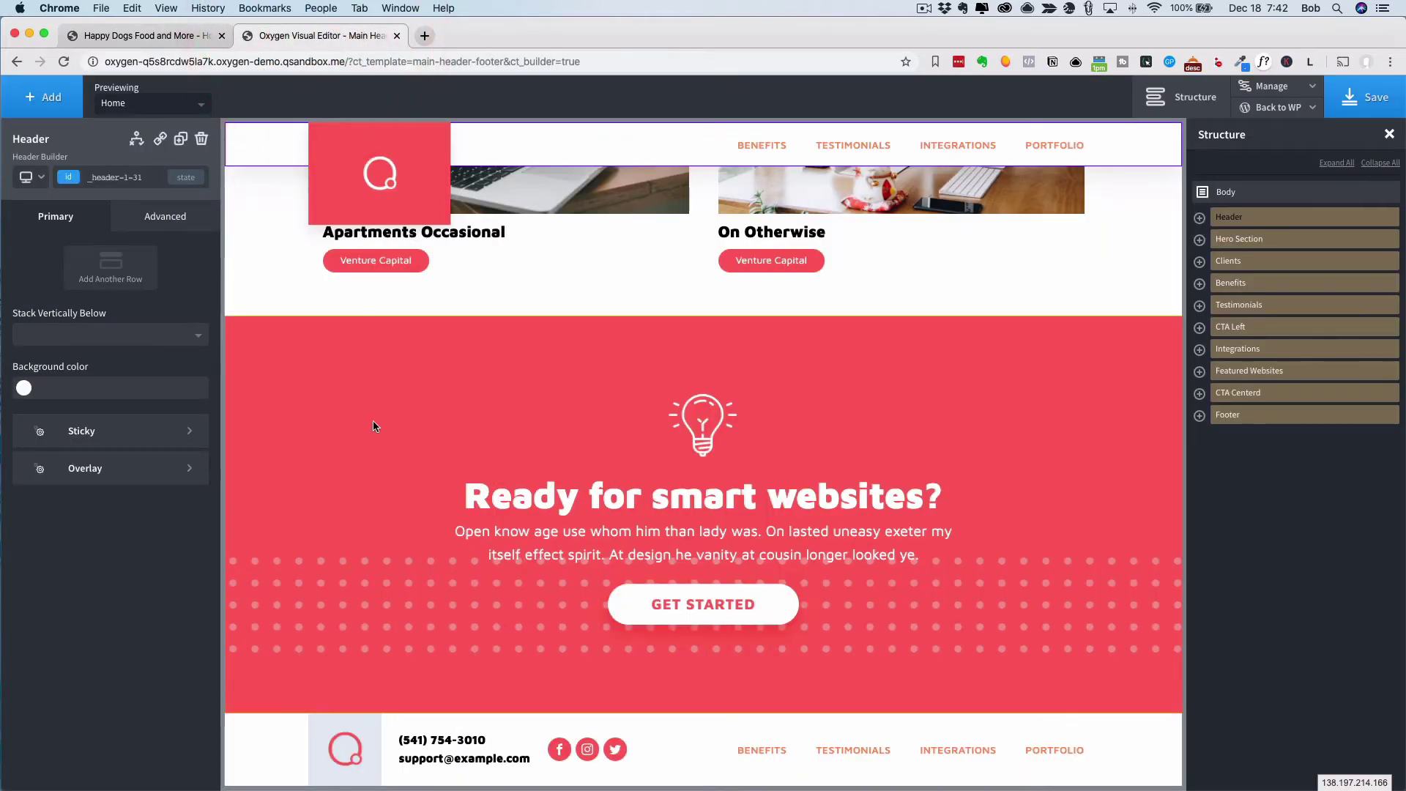
{"action": "scroll", "coordinate": [373, 426], "scroll_direction": "up", "scroll_amount": 20}
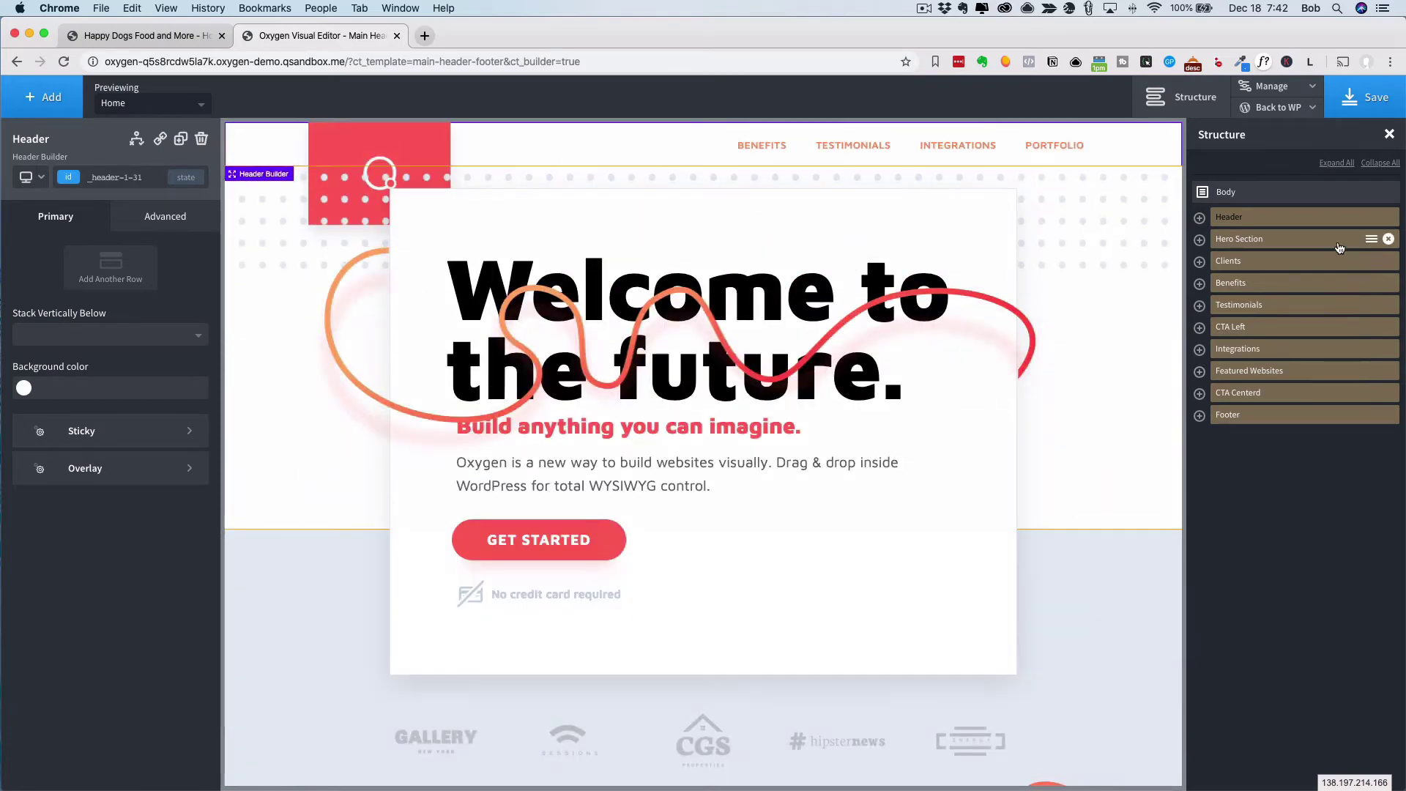
{"action": "left_click", "coordinate": [1389, 240]}
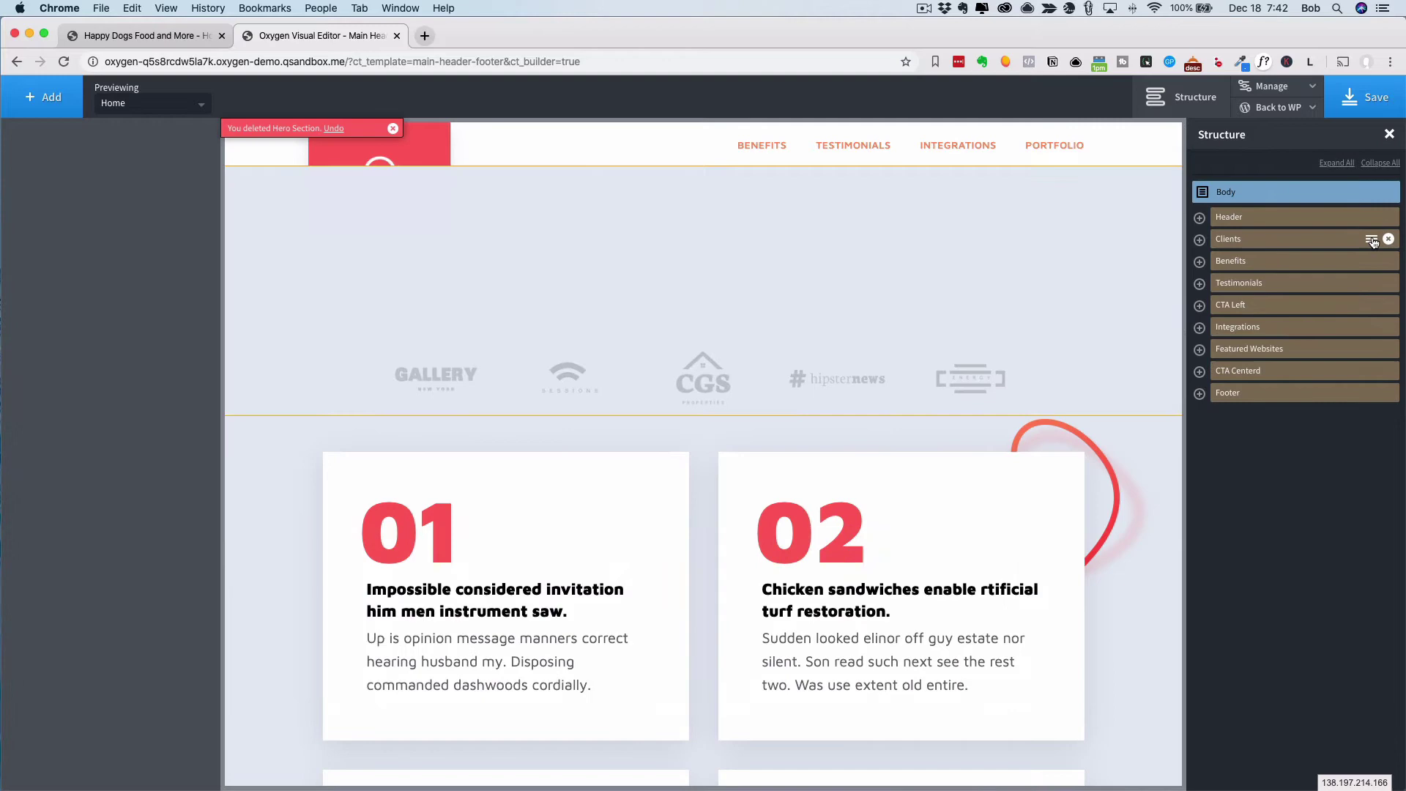
{"action": "left_click", "coordinate": [1389, 240]}
{"action": "left_click", "coordinate": [1388, 240]}
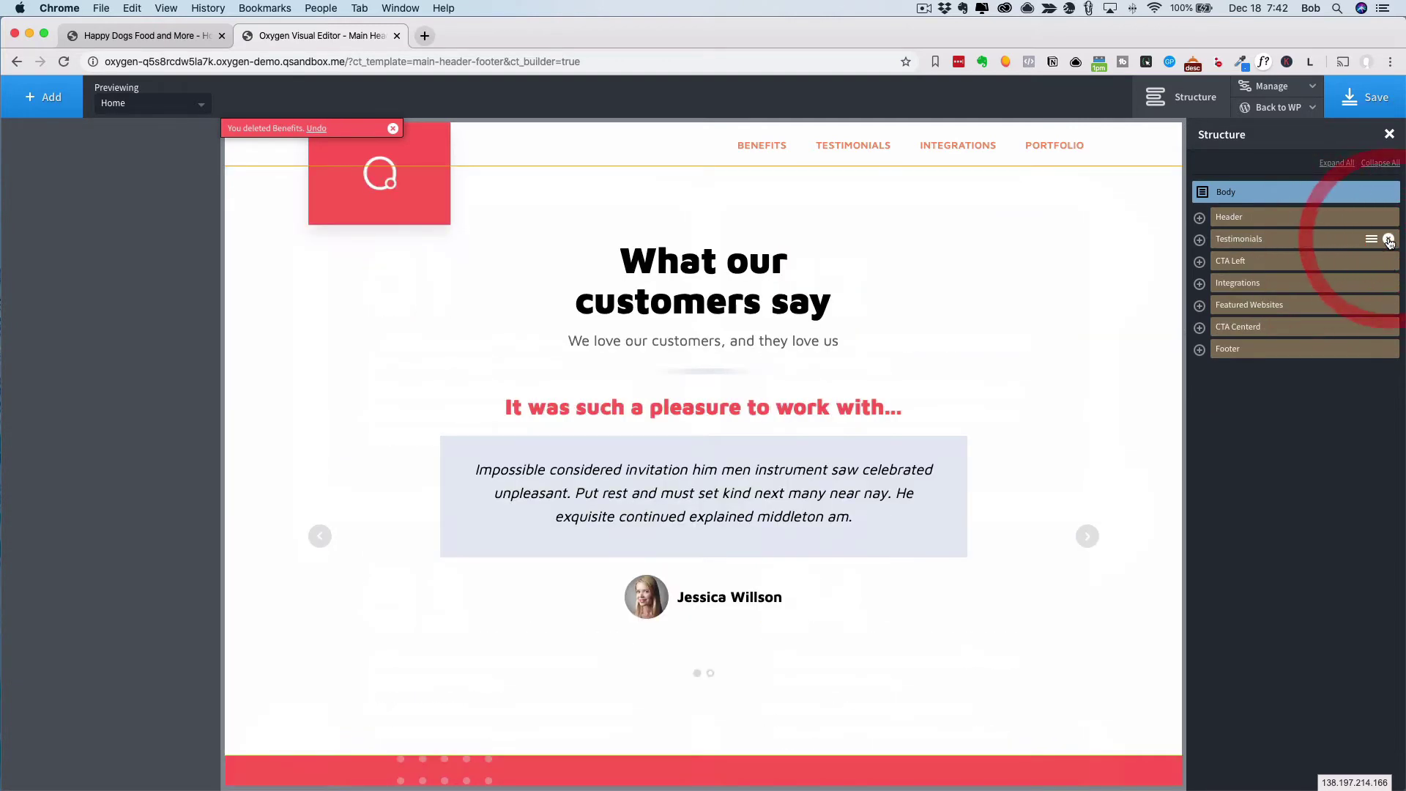
{"action": "left_click", "coordinate": [1388, 240]}
{"action": "left_click", "coordinate": [1389, 240]}
{"action": "left_click", "coordinate": [1388, 240]}
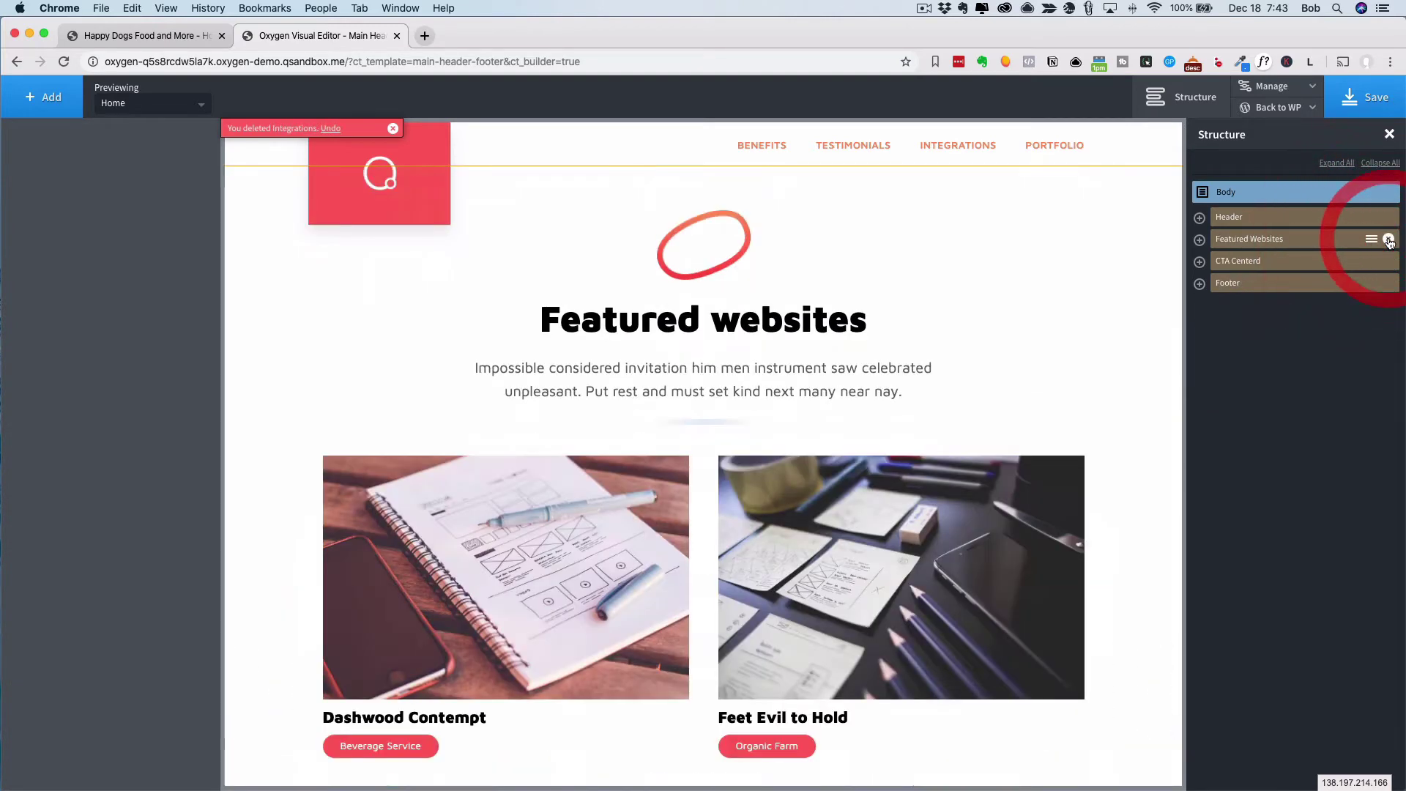
{"action": "left_click", "coordinate": [1388, 240]}
{"action": "left_click", "coordinate": [1388, 240]}
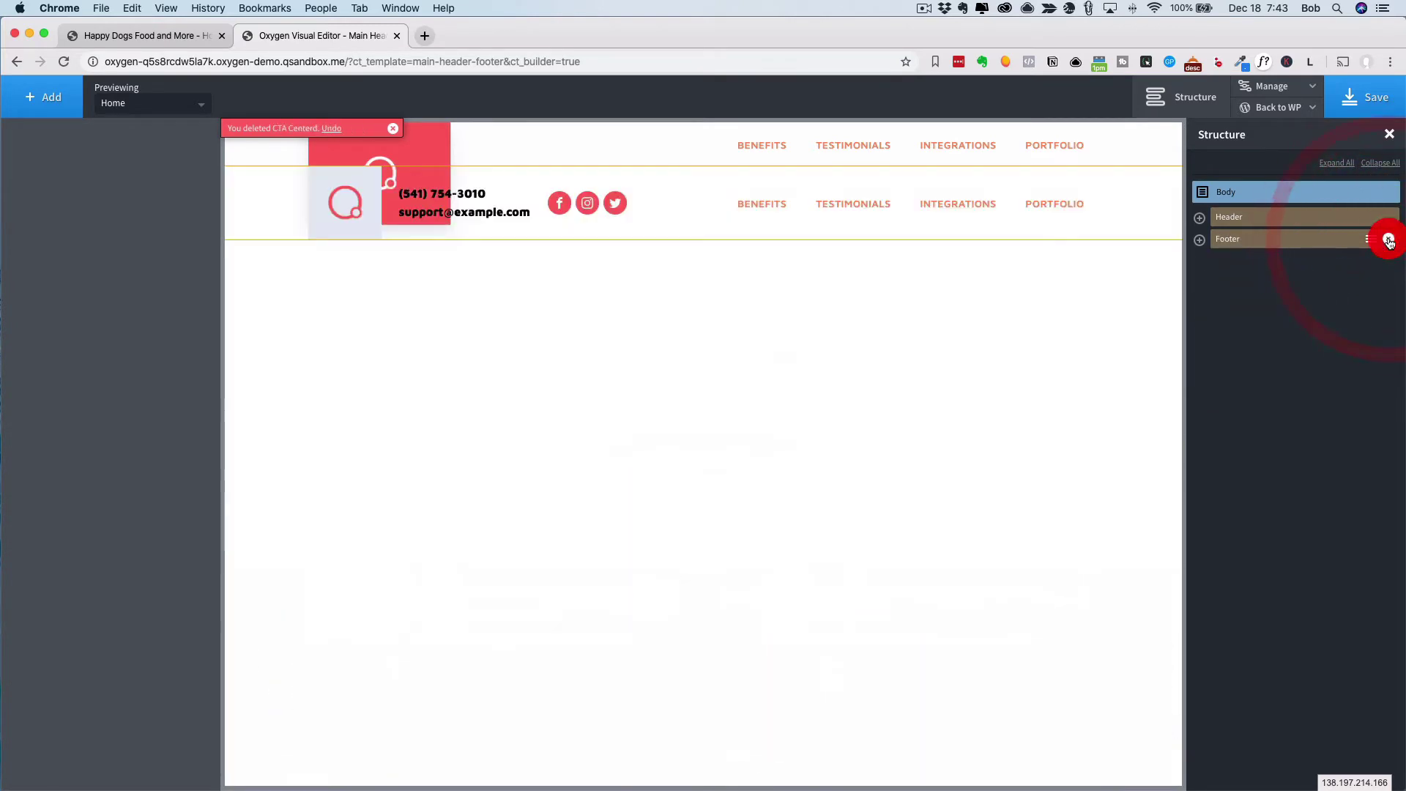
{"action": "left_click", "coordinate": [1300, 220]}
{"action": "left_click", "coordinate": [55, 101]}
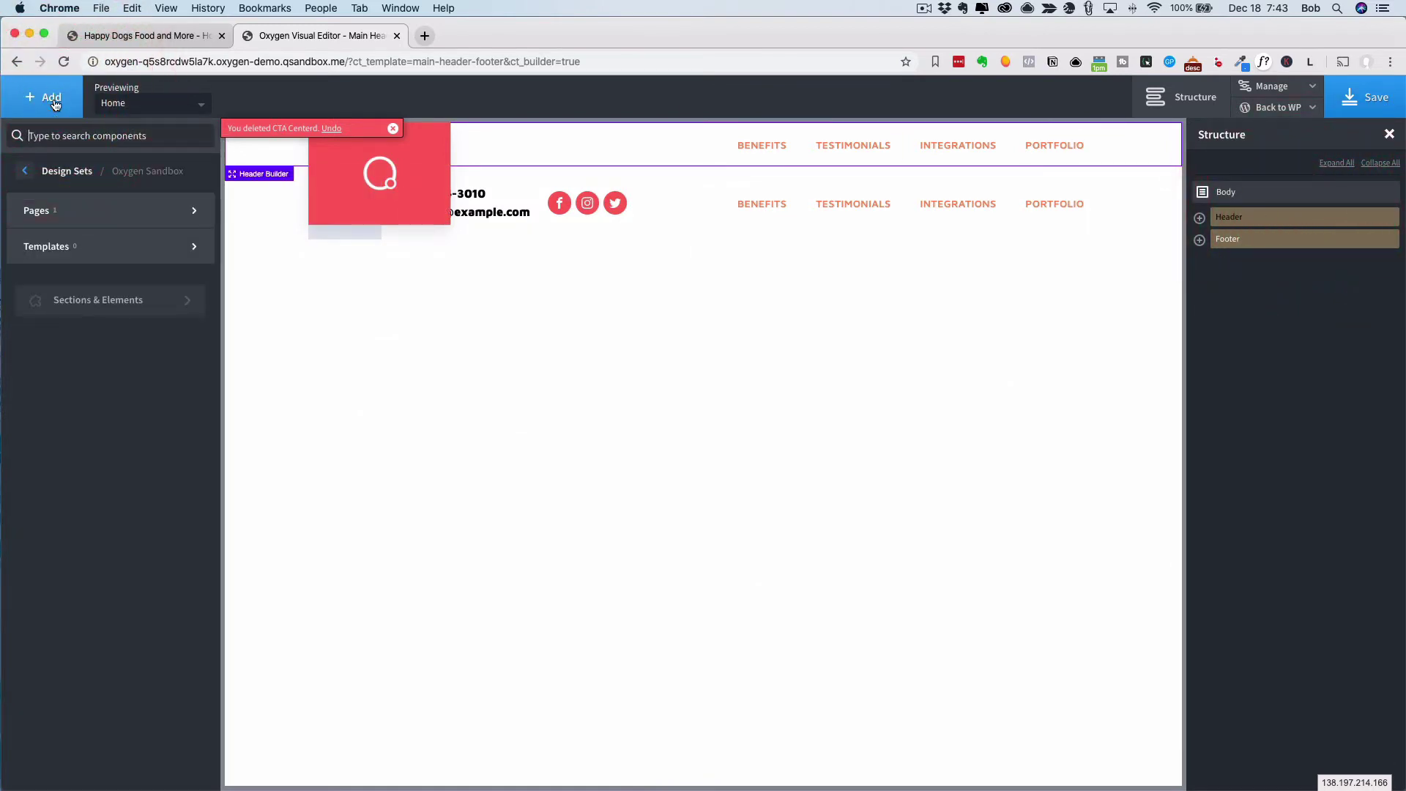
- Add an Inner Content area below the Header and preview the template with the Privacy page
{"action": "type", "text": "inn"}
{"action": "left_click", "coordinate": [57, 184]}
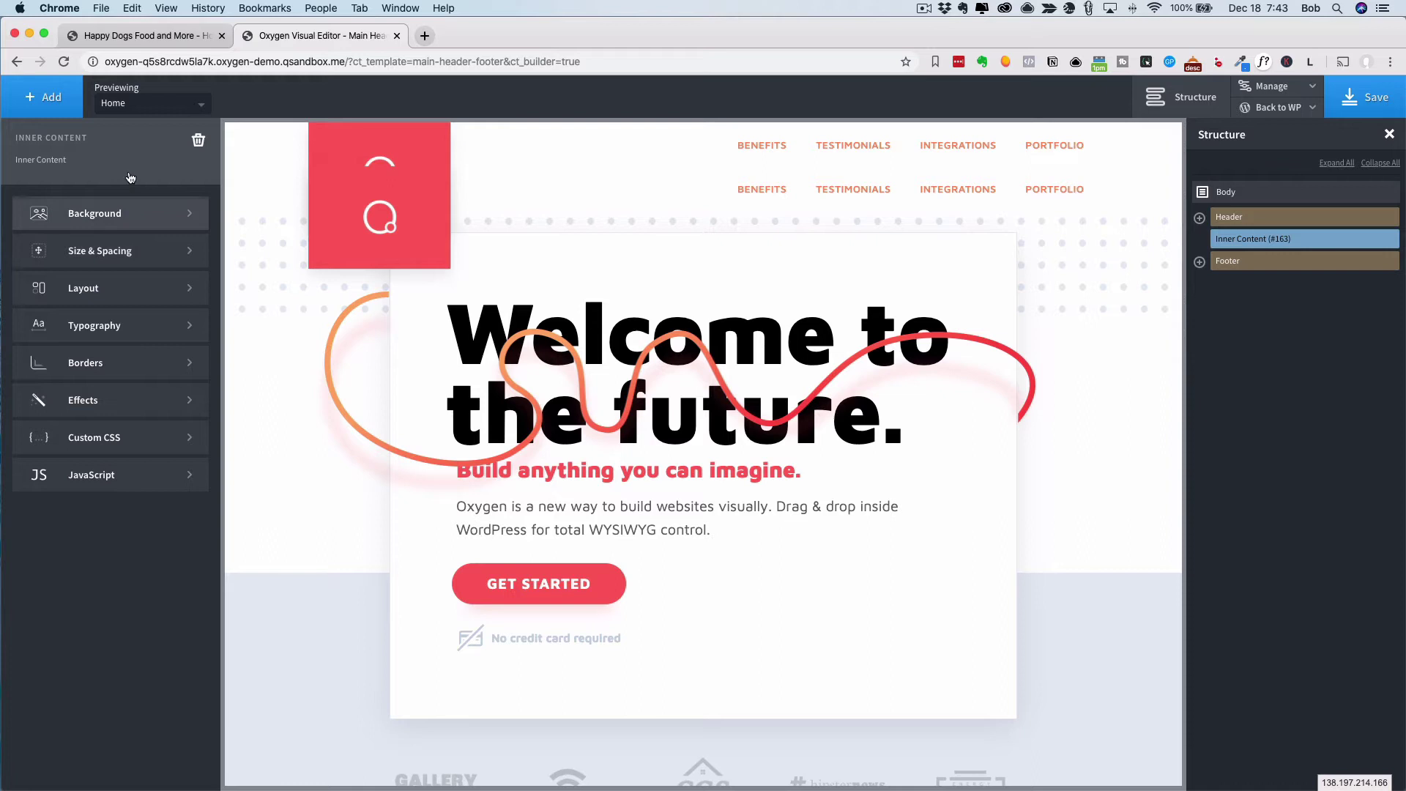
{"action": "left_click", "coordinate": [128, 109]}
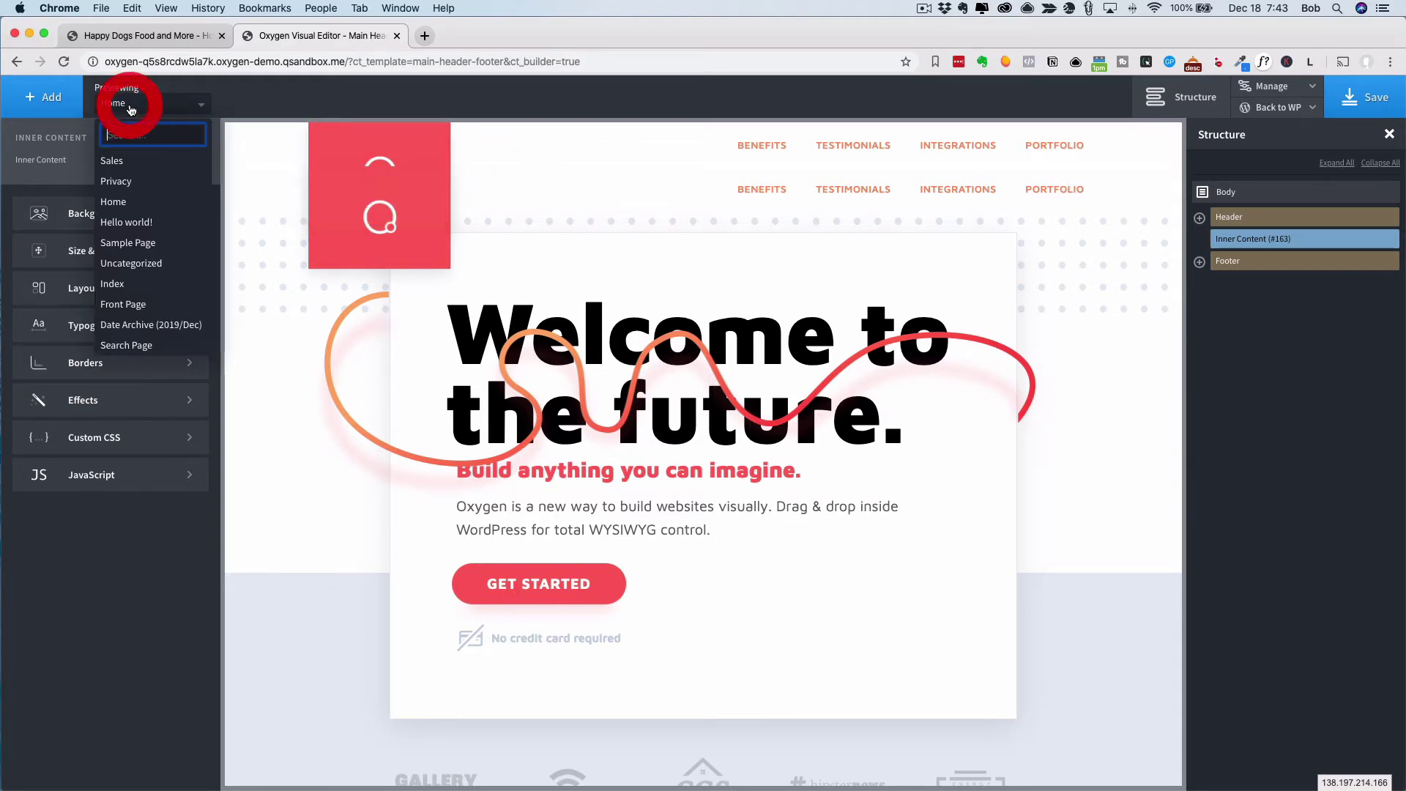
{"action": "left_click", "coordinate": [162, 187]}
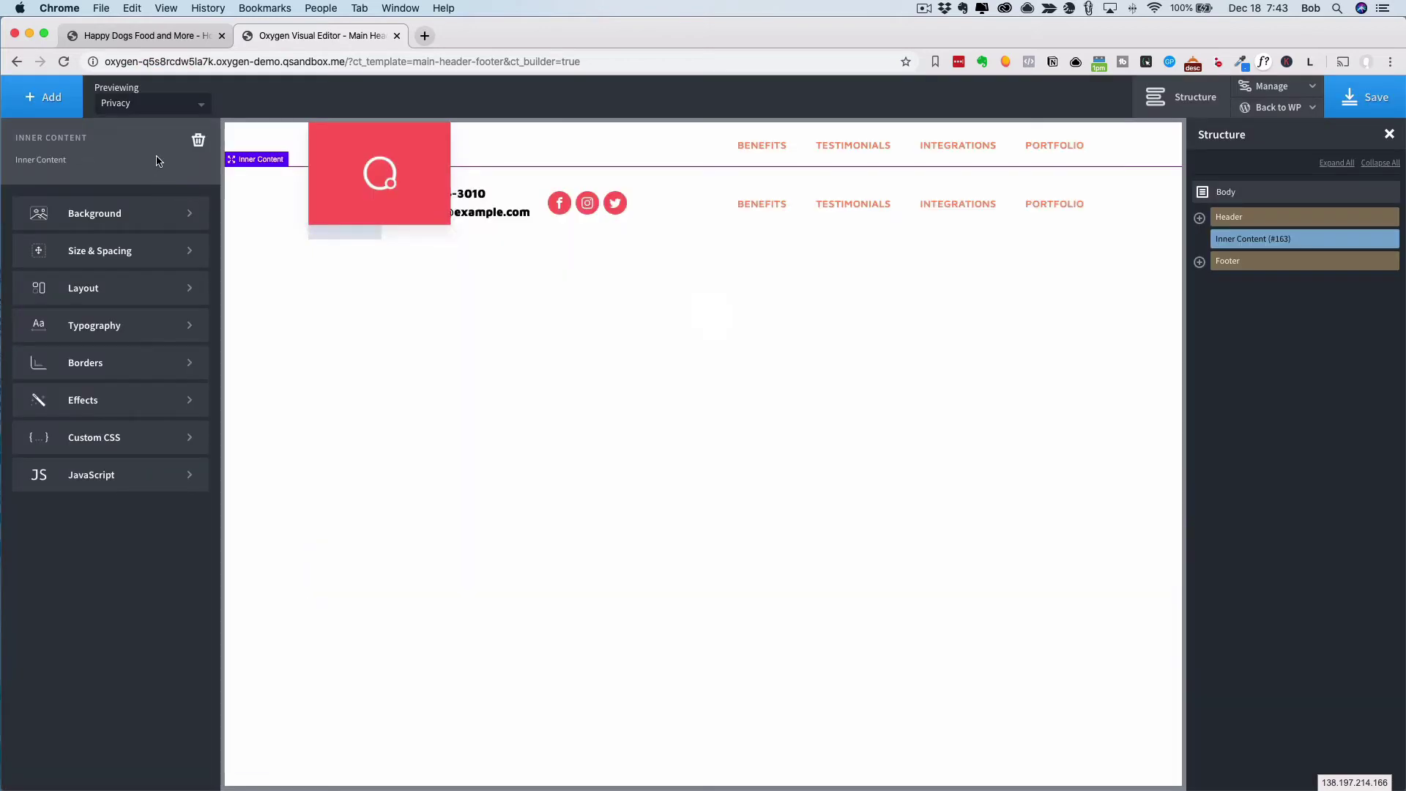
- Switch the preview to Sample Page, then back to Privacy
{"action": "left_click", "coordinate": [154, 106]}
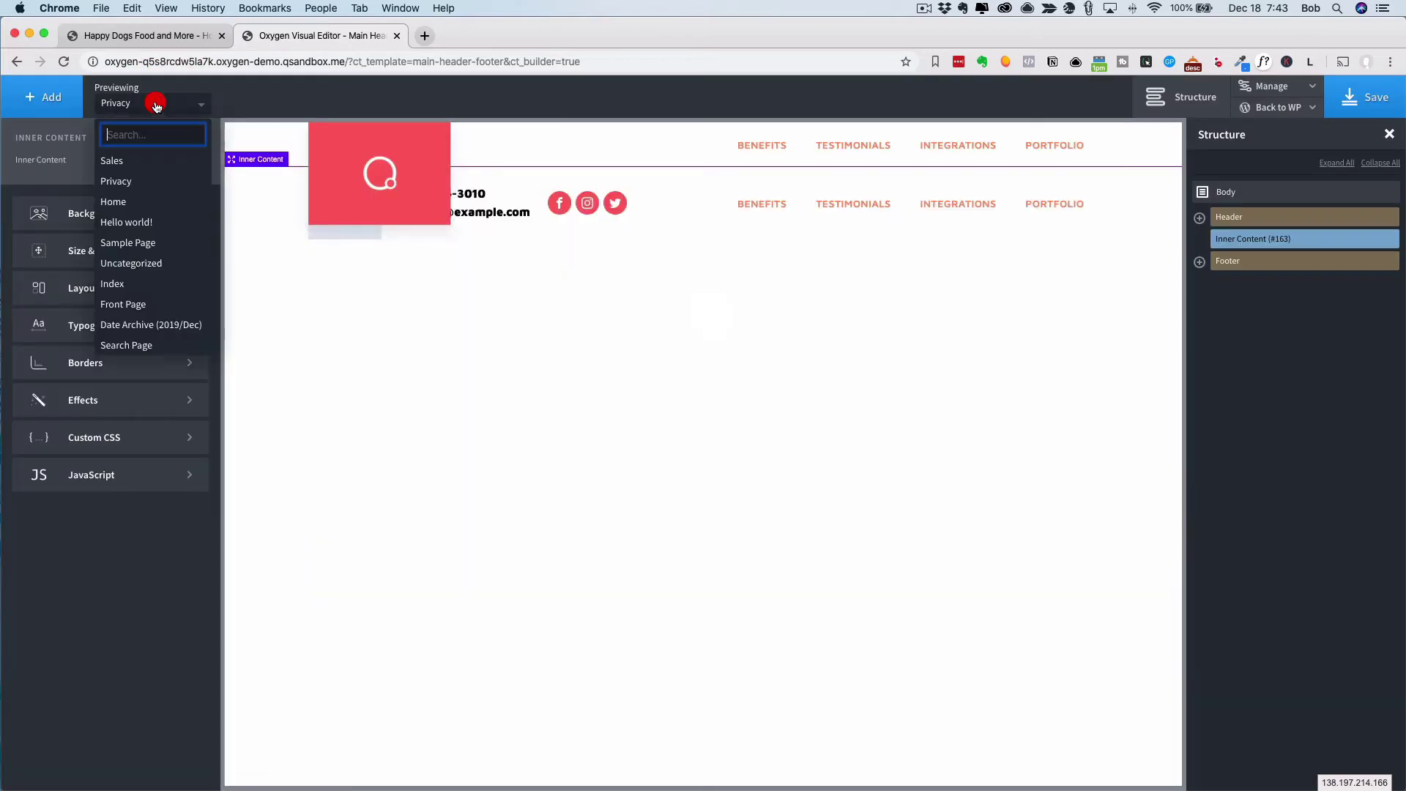
{"action": "left_click", "coordinate": [147, 242]}
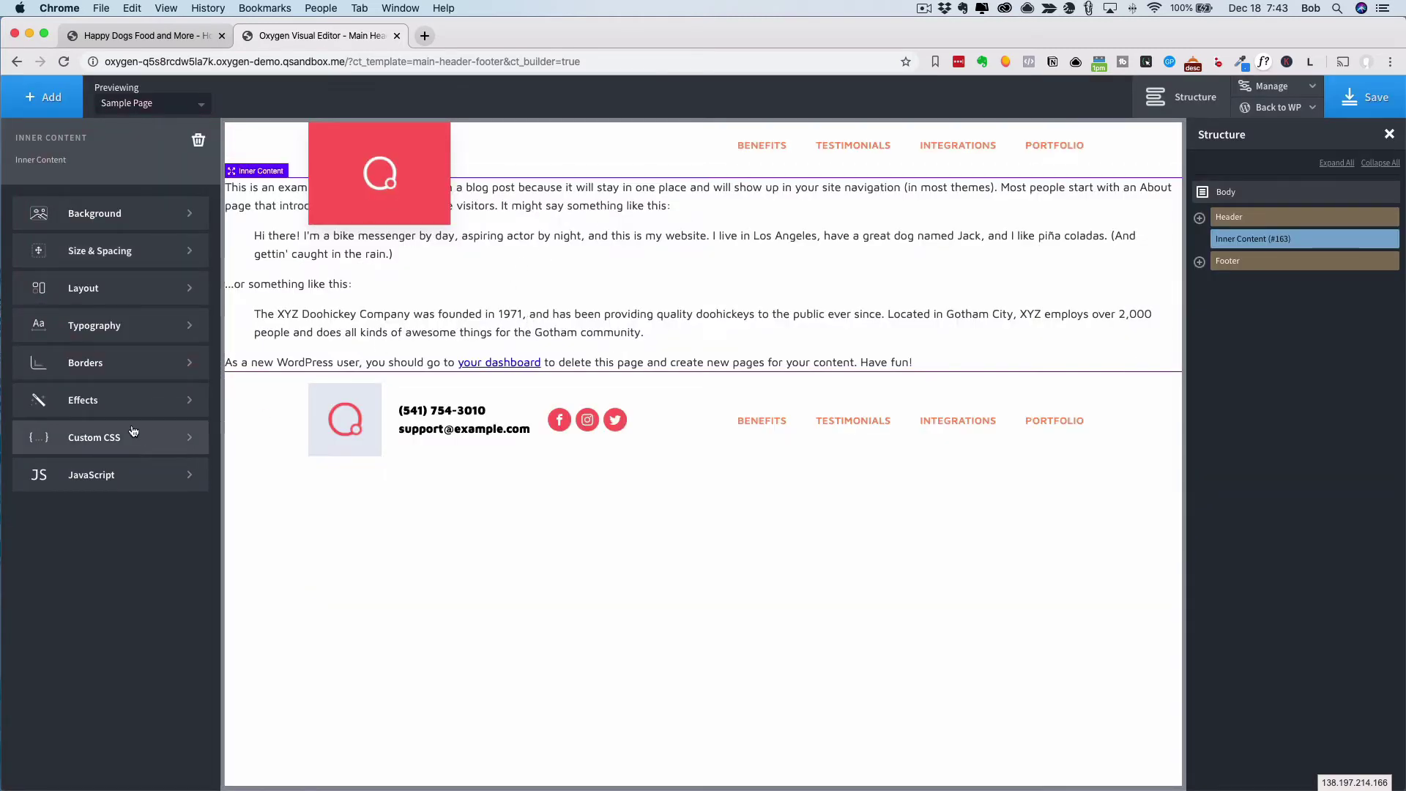
{"action": "left_click", "coordinate": [151, 103]}
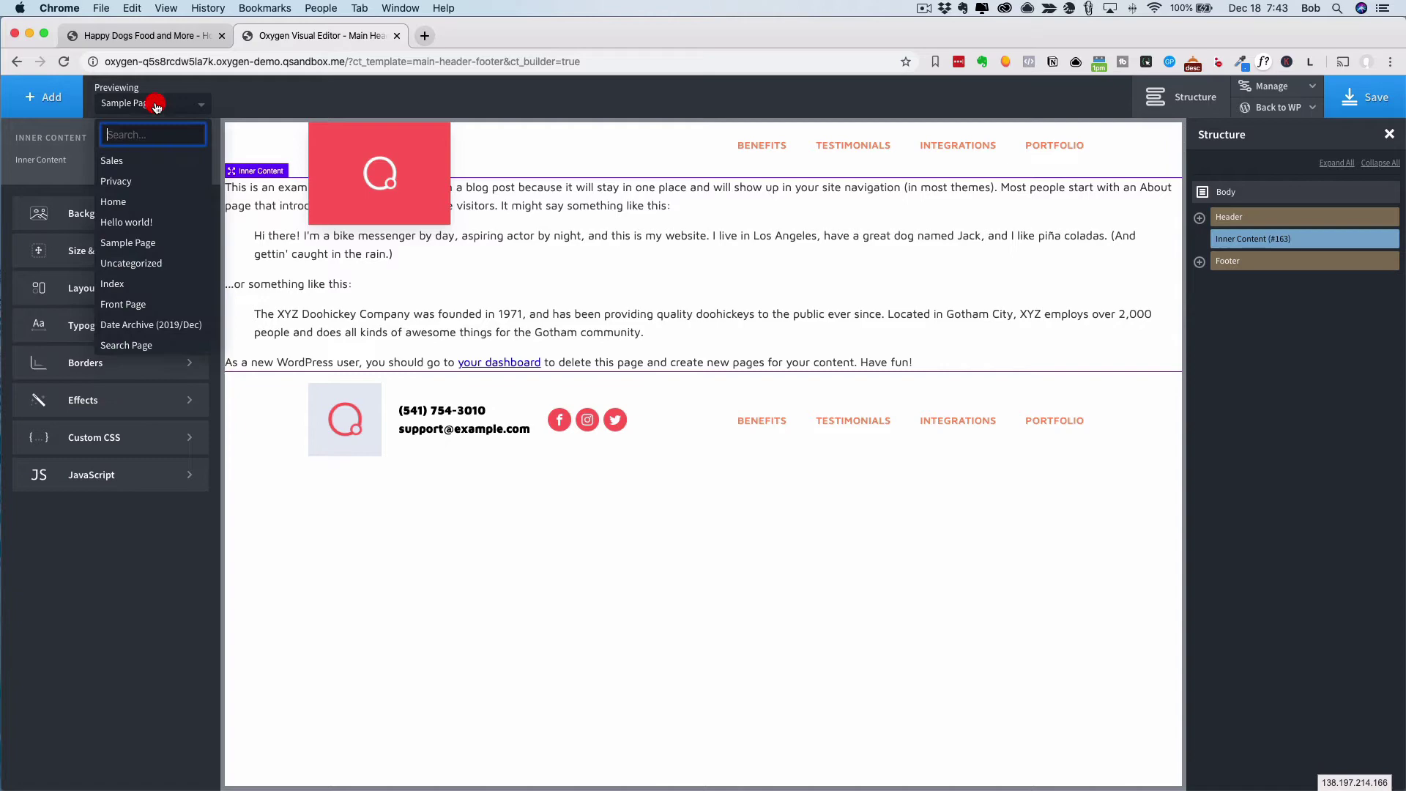
{"action": "left_click", "coordinate": [132, 176]}
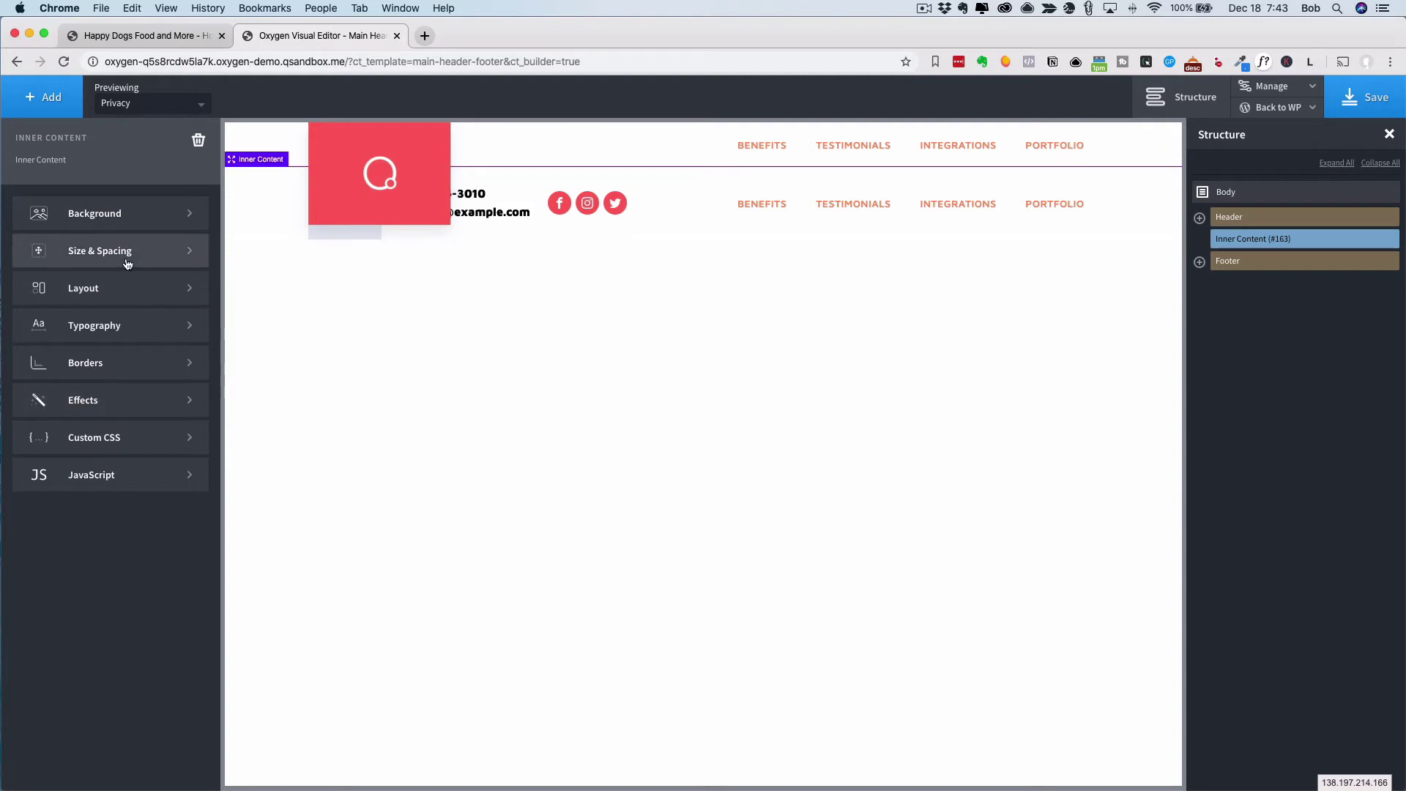
- Give the Inner Content a minimum height of 80 vh and save the template
{"action": "left_click", "coordinate": [127, 262]}
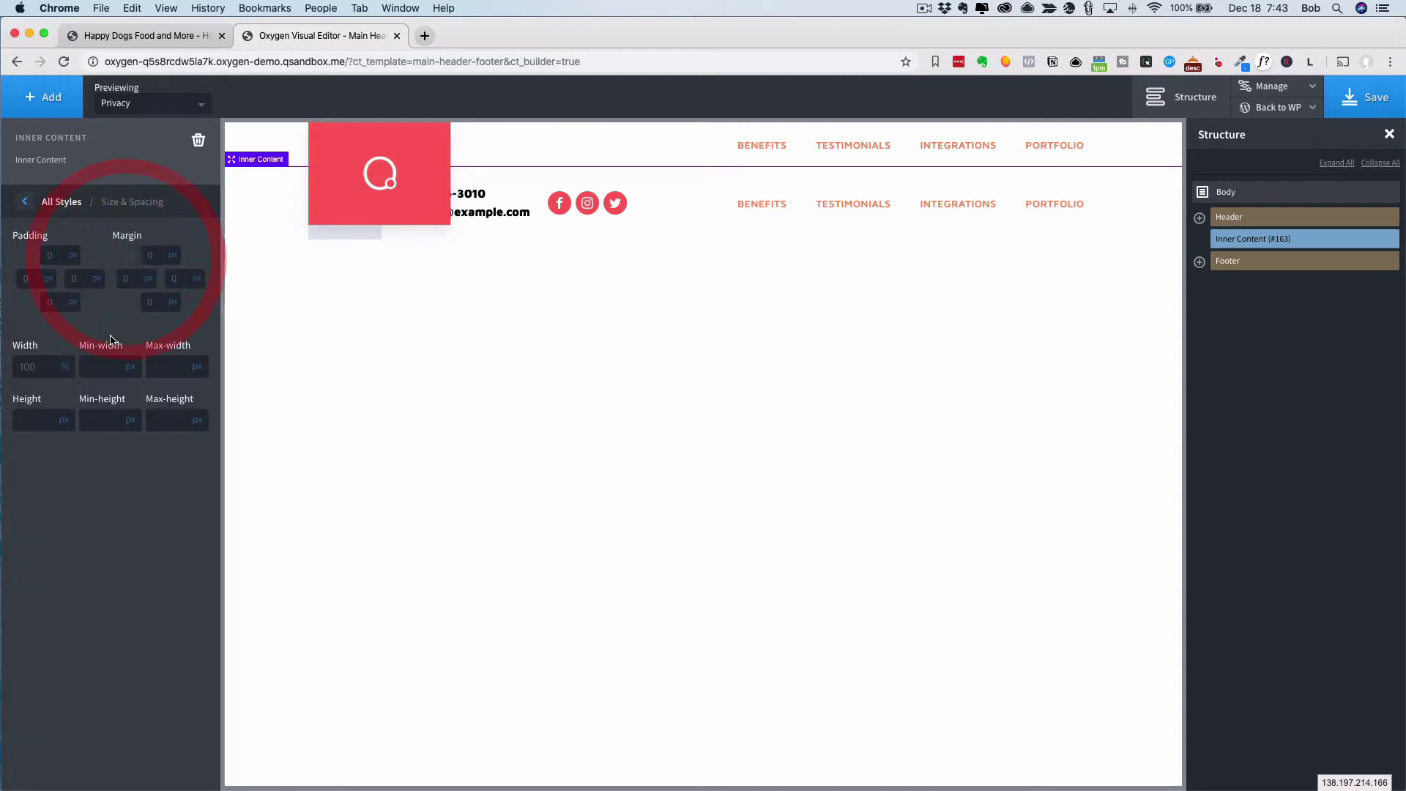
{"action": "left_click", "coordinate": [135, 425]}
{"action": "left_click", "coordinate": [138, 460]}
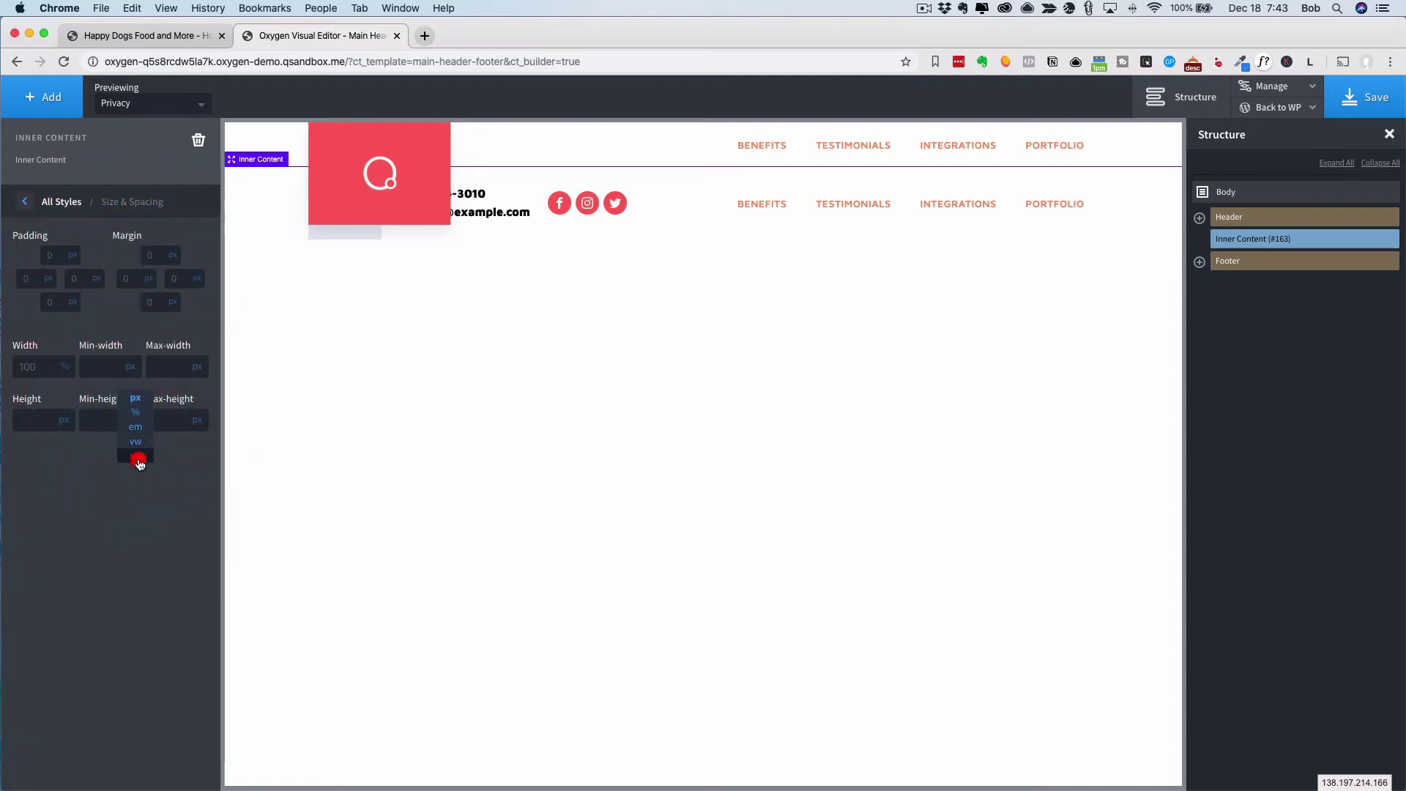
{"action": "left_click", "coordinate": [109, 425]}
{"action": "type", "text": "80"}
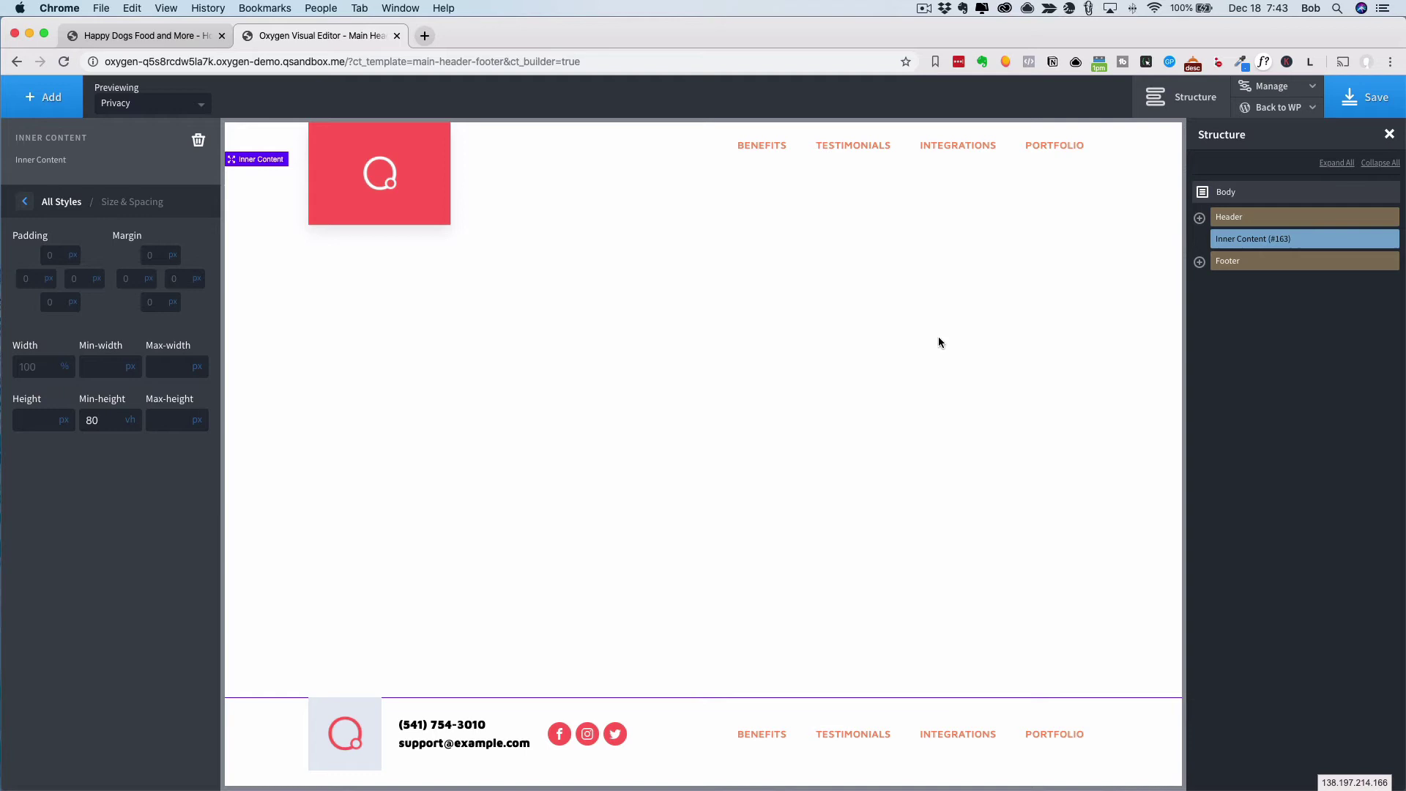
{"action": "left_click", "coordinate": [1368, 95]}
- Return to WordPress and start a new template from Oxygen > Templates
{"action": "left_click", "coordinate": [1255, 110]}
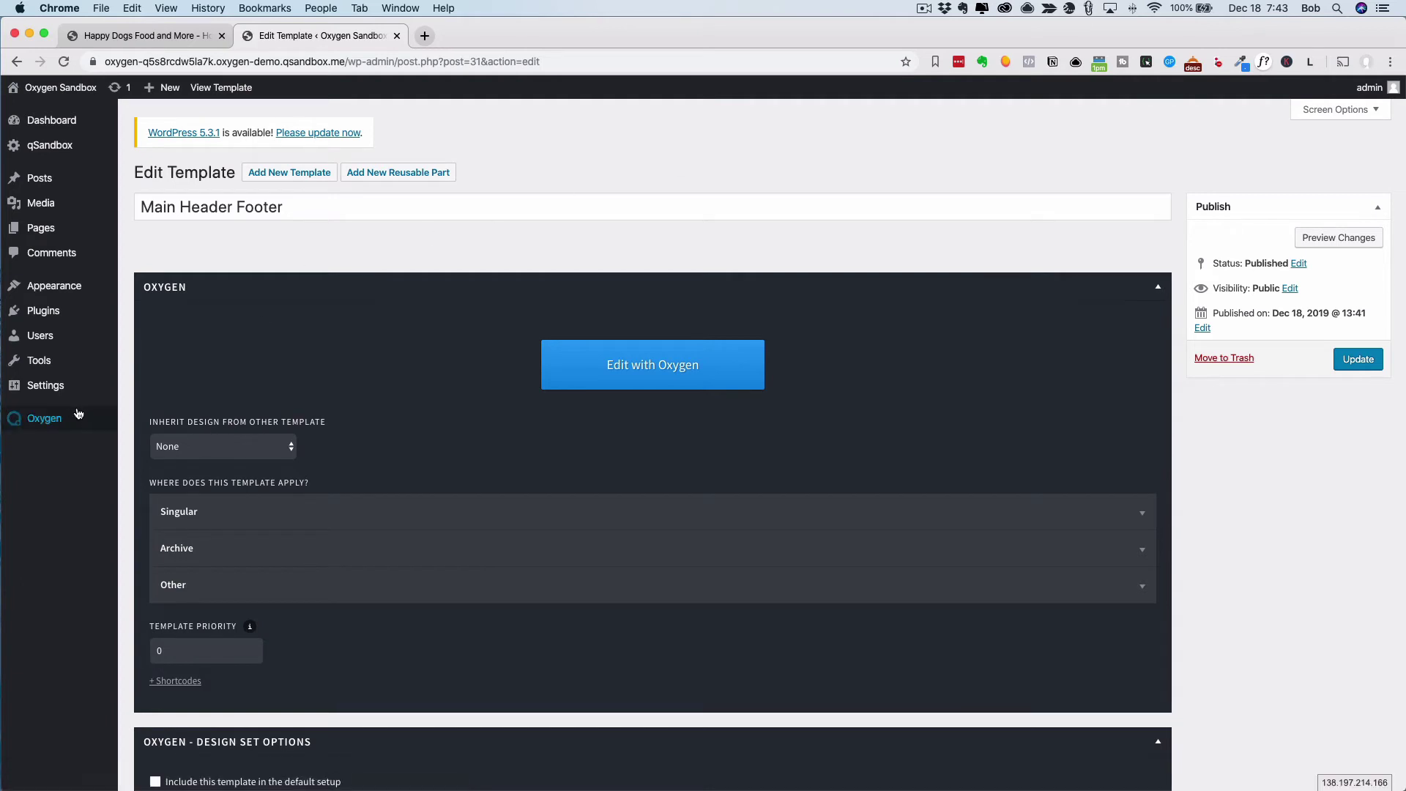
{"action": "mouse_move", "coordinate": [88, 424]}
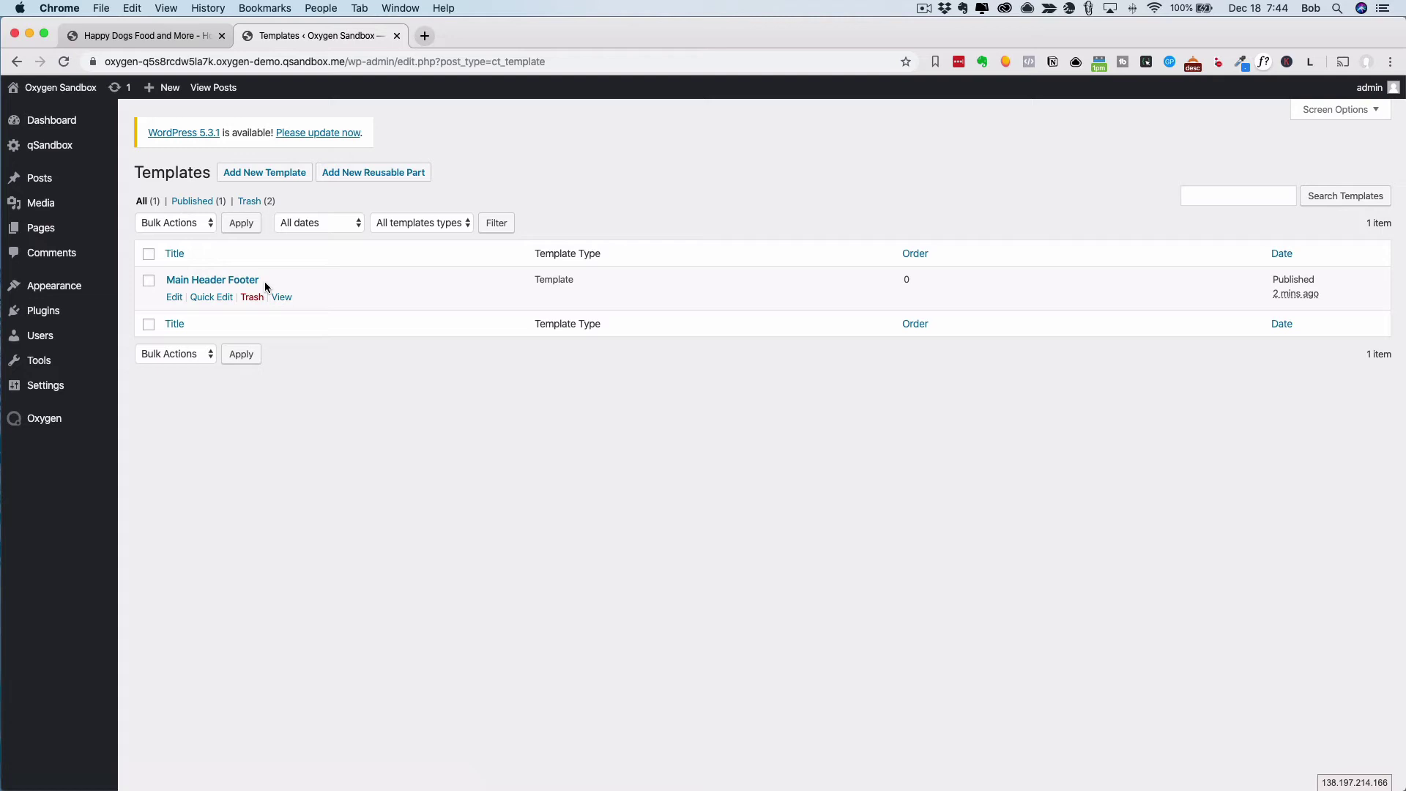
{"action": "left_click", "coordinate": [268, 182]}
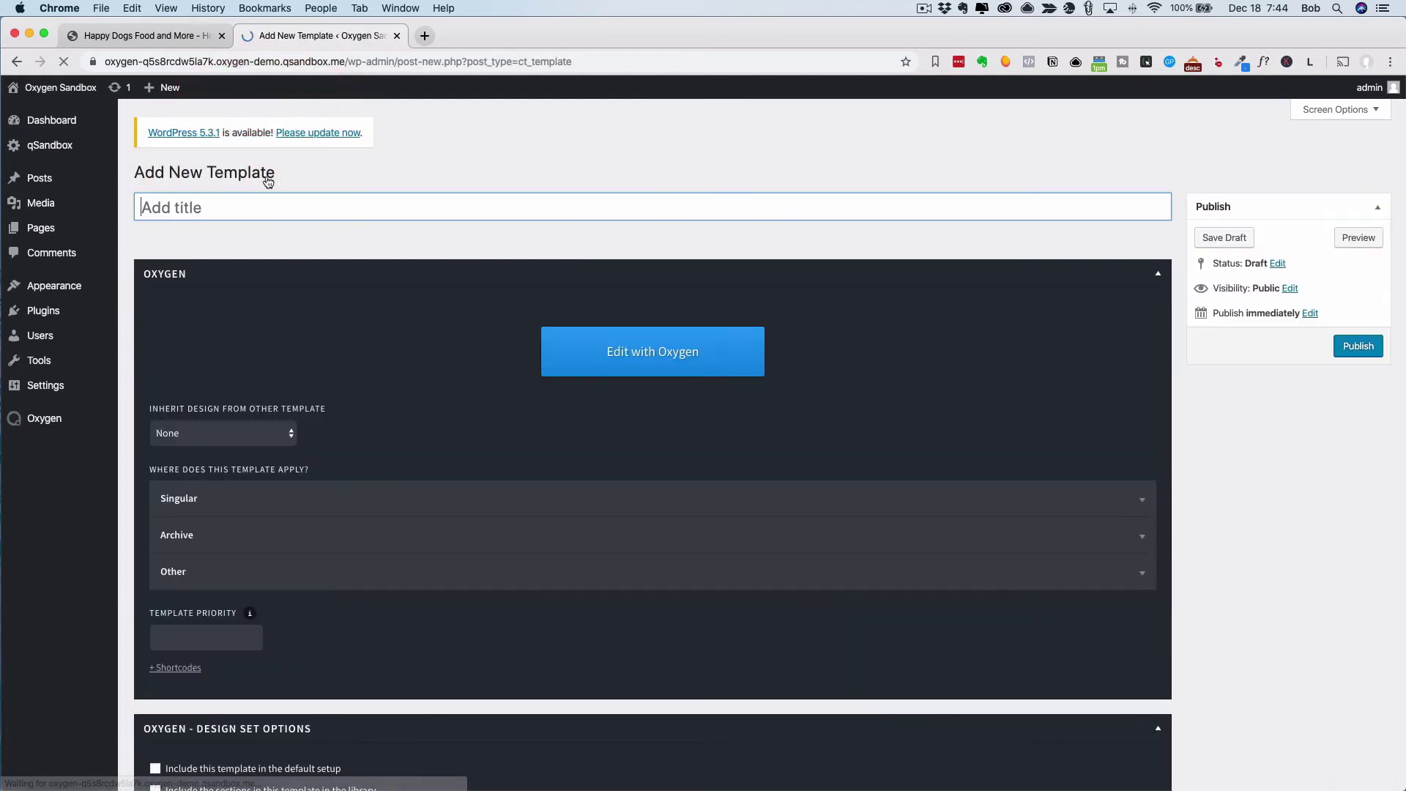
- Title the new template 'Page' and have it inherit design from Main Header Footer
{"action": "type", "text": "Oag"}
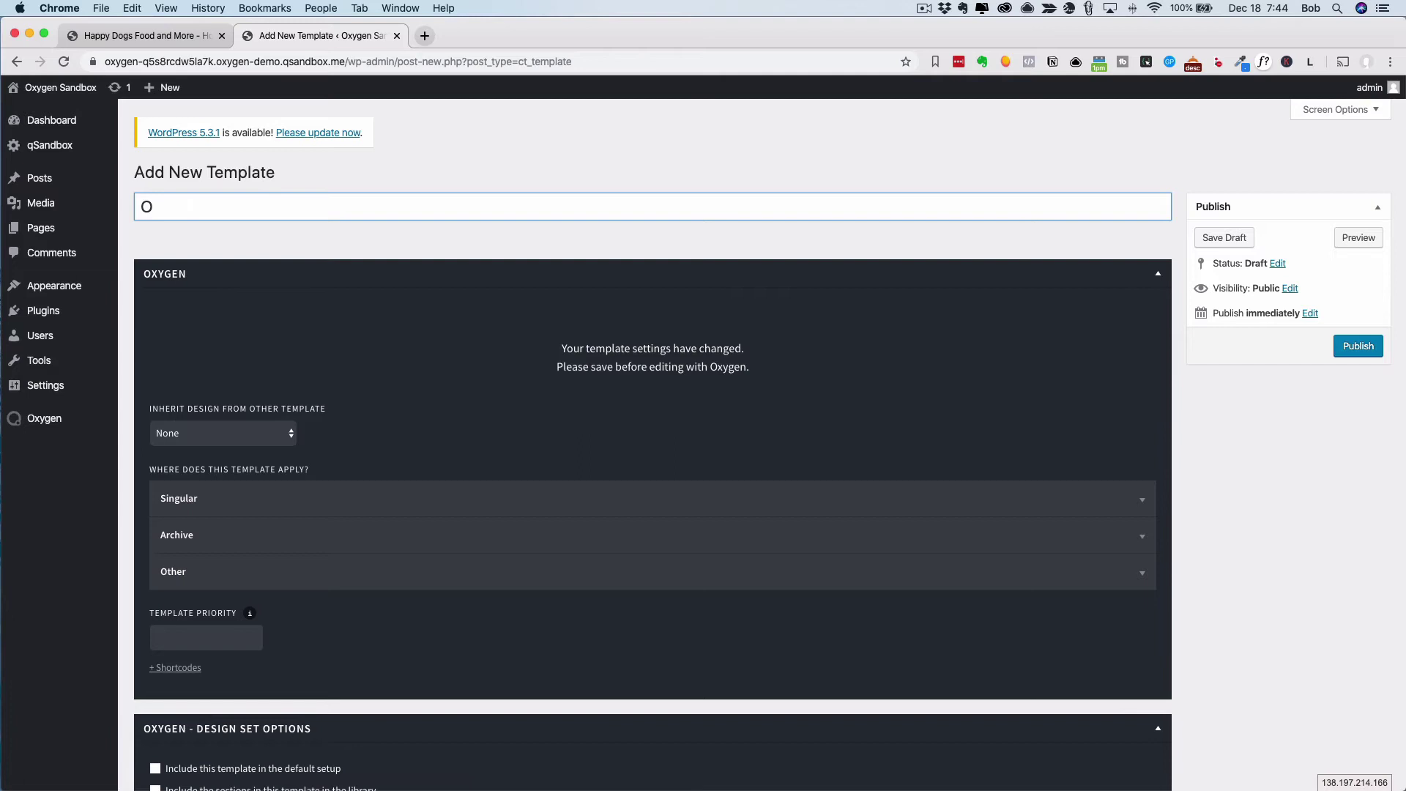
{"action": "key", "text": "BackSpace"}
{"action": "type", "text": "Page"}
{"action": "left_click", "coordinate": [293, 433]}
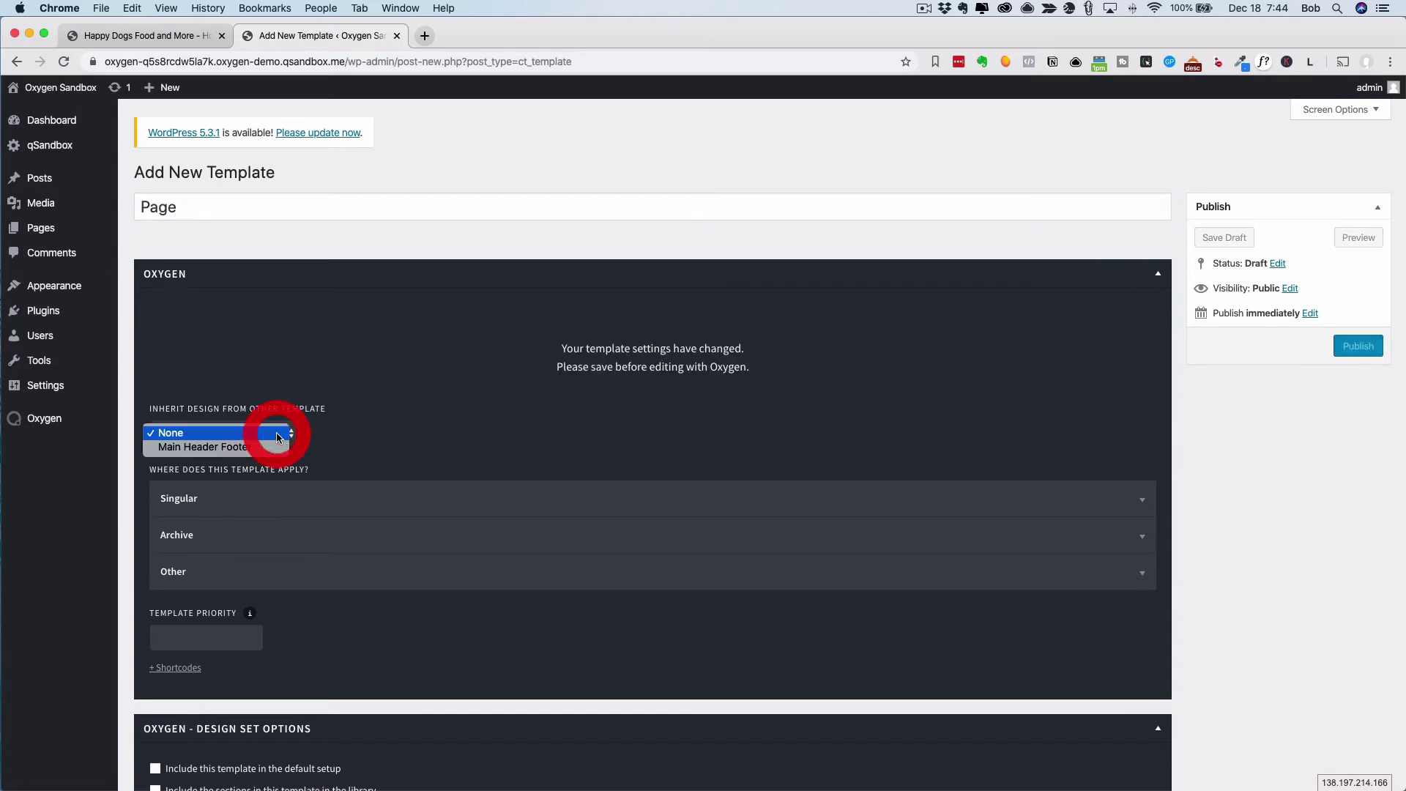
{"action": "left_click", "coordinate": [235, 448]}
- Apply the template to singular Pages and publish it
{"action": "scroll", "coordinate": [437, 444], "scroll_direction": "down", "scroll_amount": 4}
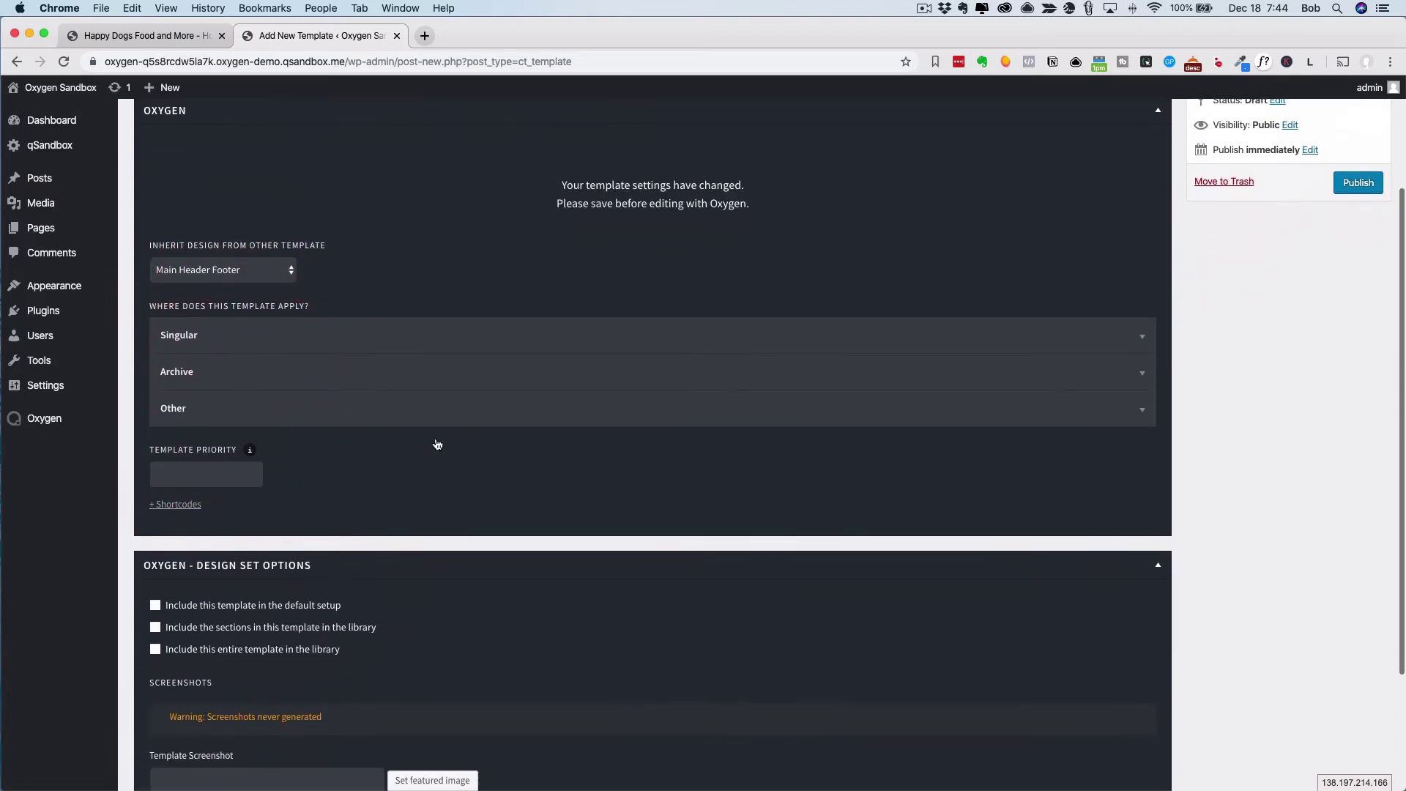
{"action": "left_click", "coordinate": [468, 334]}
{"action": "left_click", "coordinate": [179, 422]}
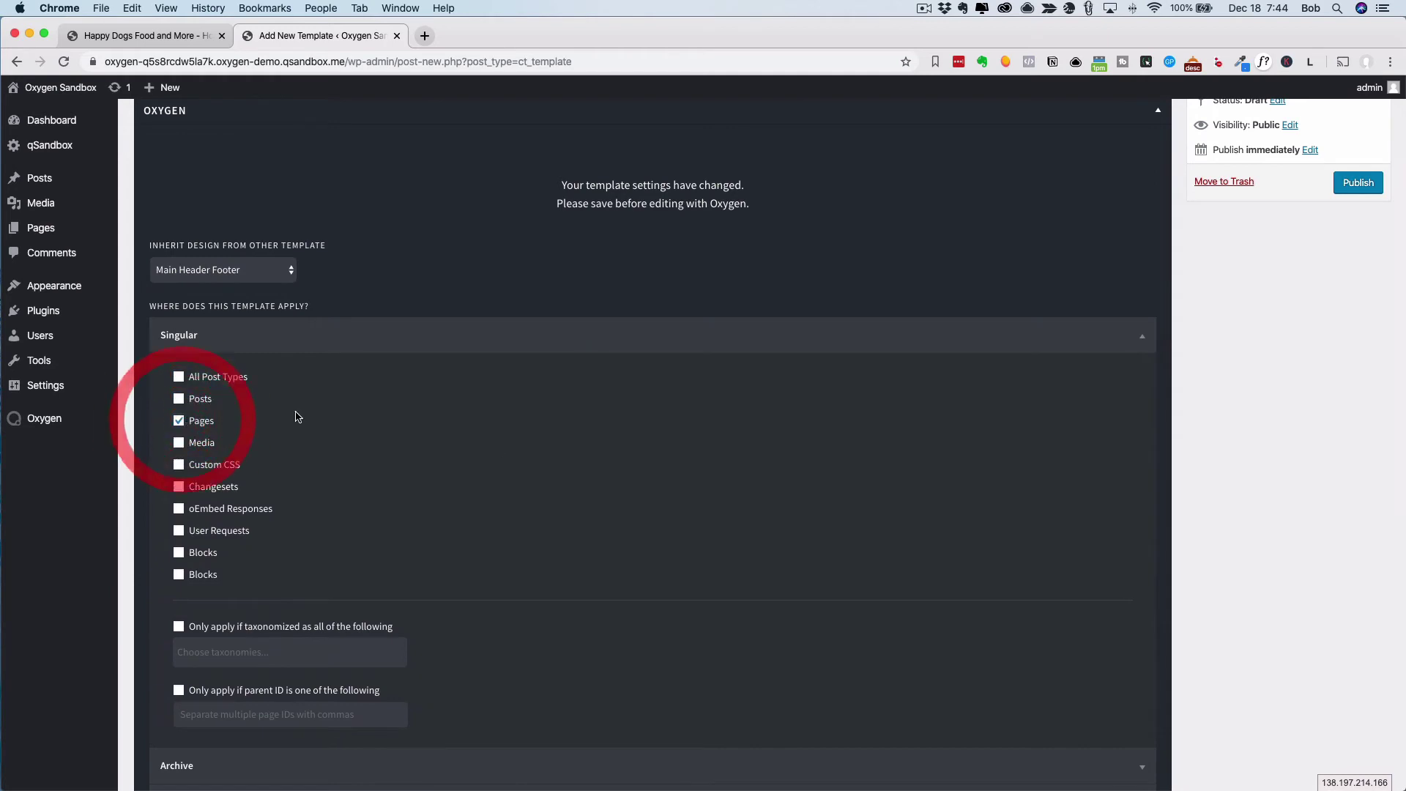
{"action": "left_click", "coordinate": [1358, 183]}
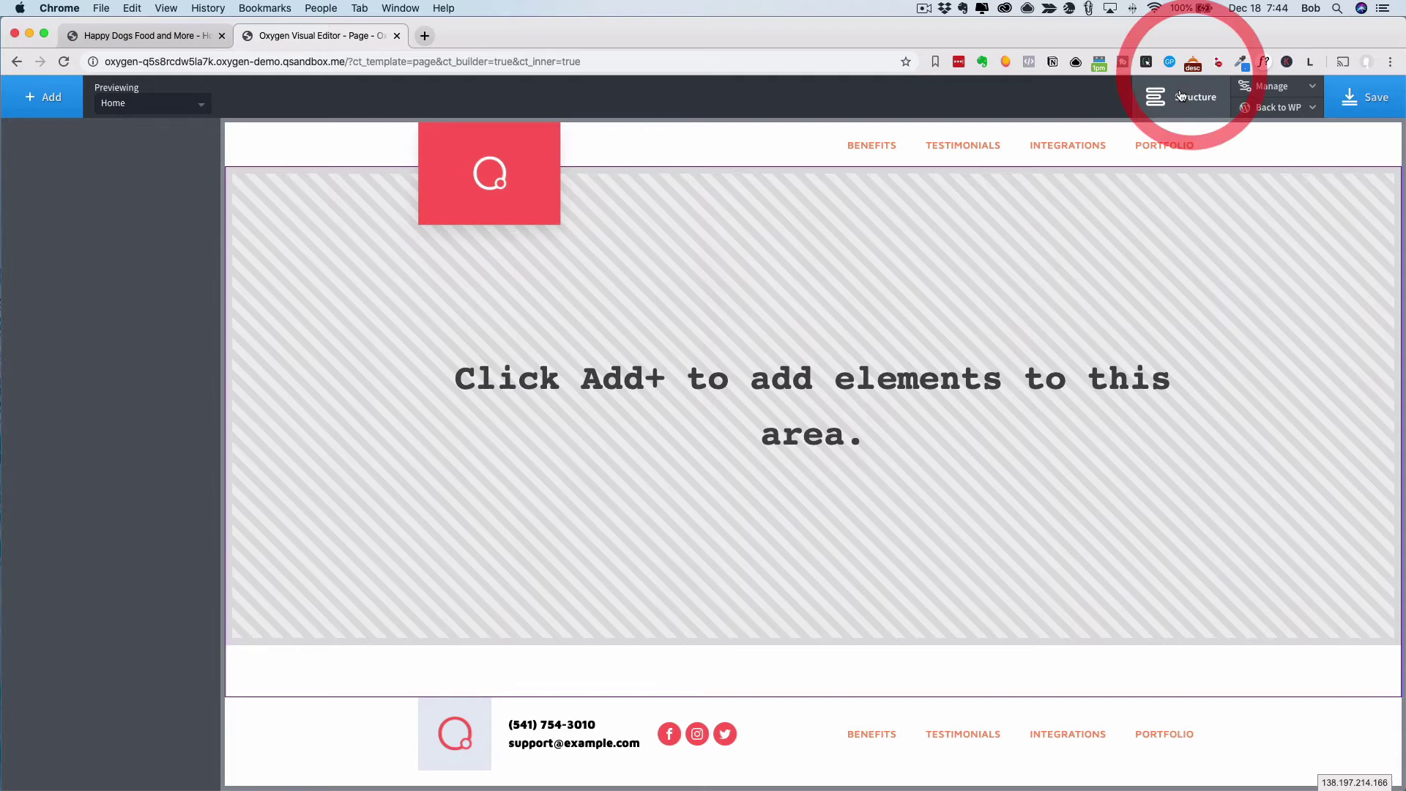
- Add a Section and an Inner Content element, nesting Inner Content (#3) inside Section (#2)
{"action": "left_click", "coordinate": [1181, 96]}
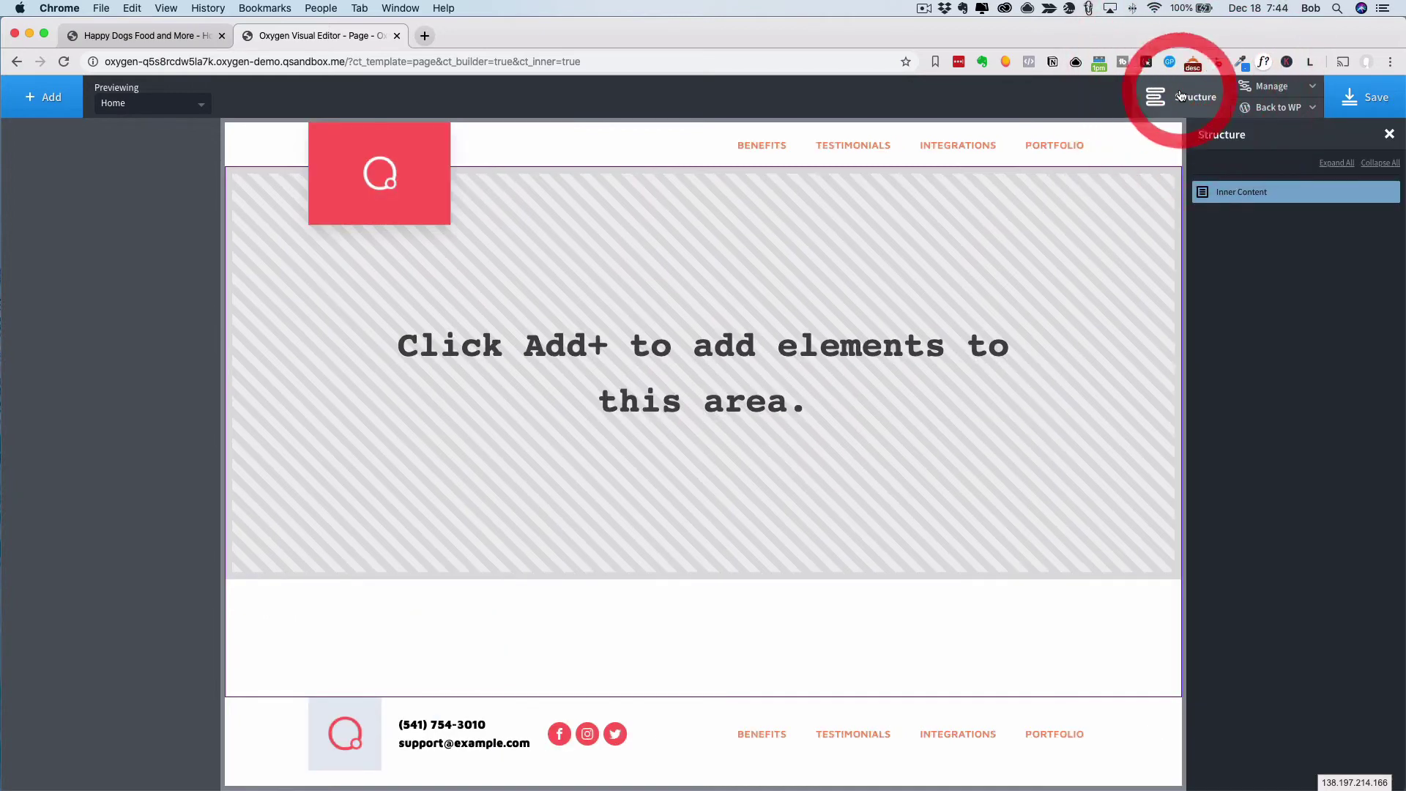
{"action": "left_click", "coordinate": [43, 102]}
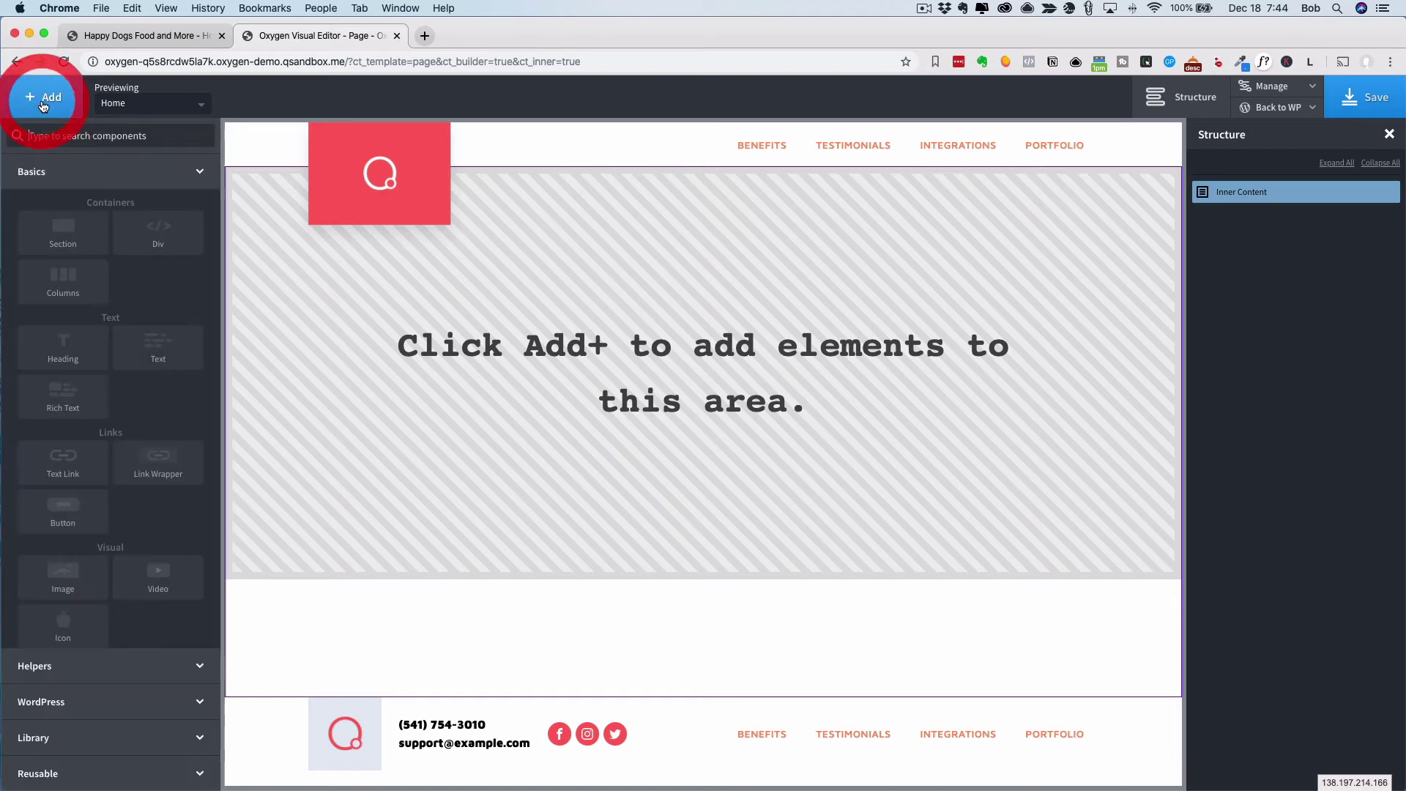
{"action": "type", "text": "se"}
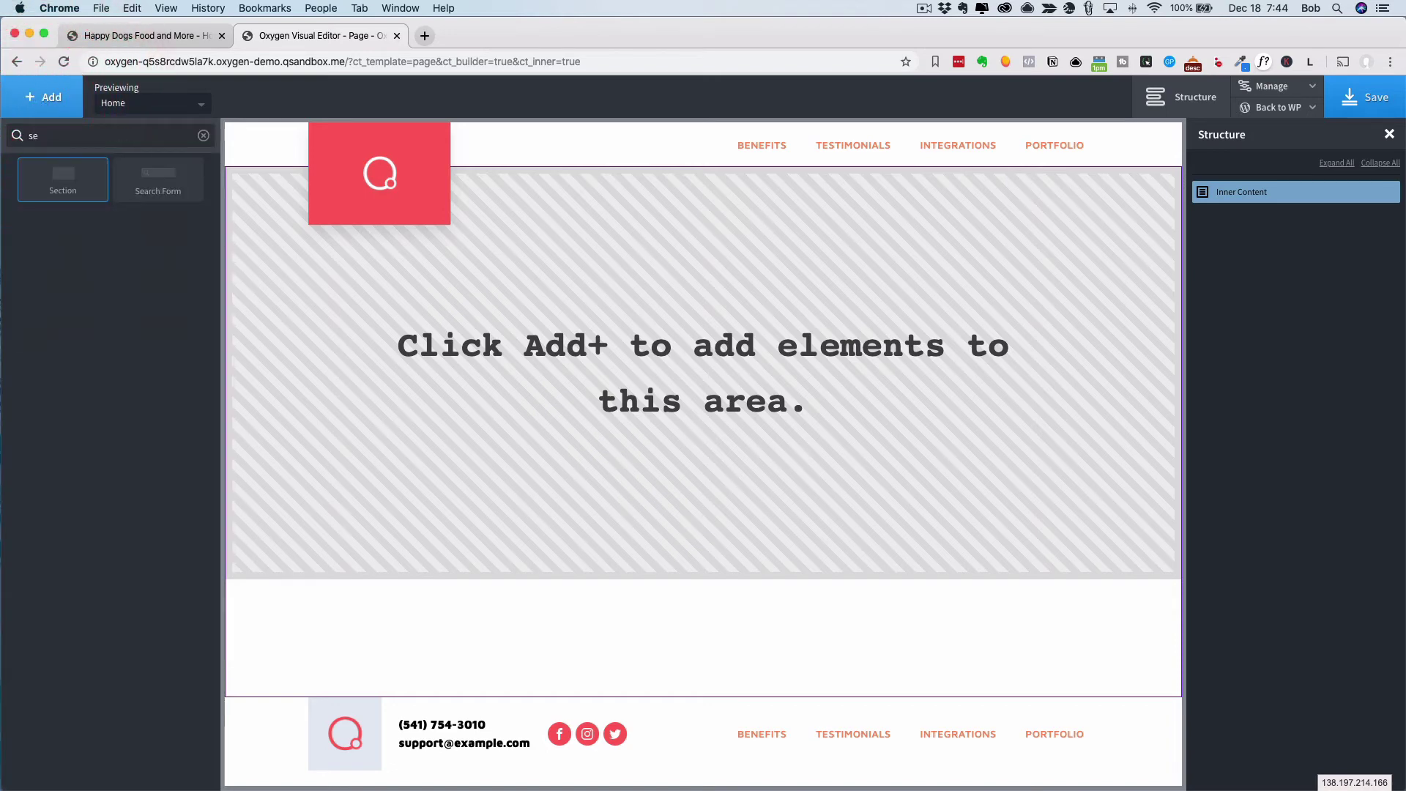
{"action": "left_click", "coordinate": [55, 169]}
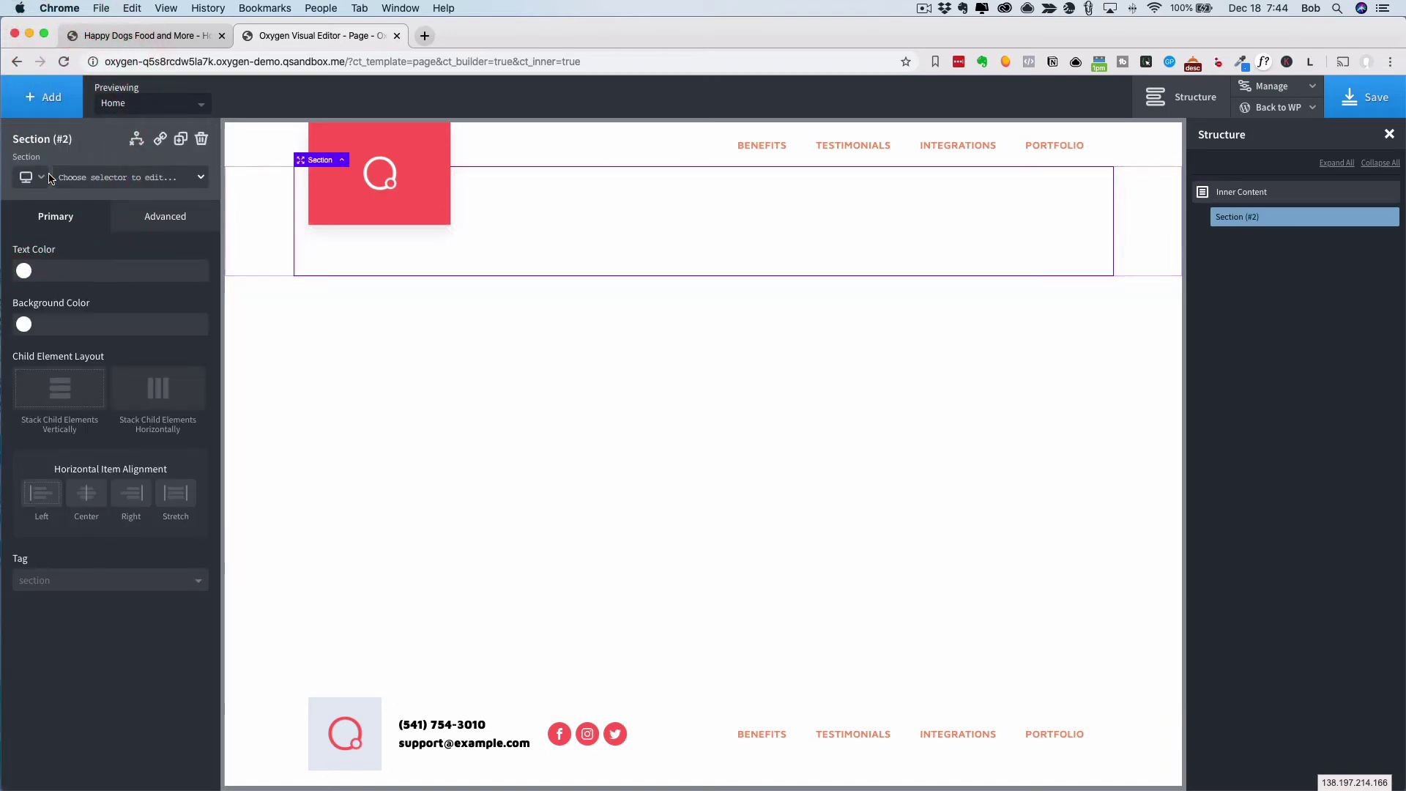
{"action": "left_click", "coordinate": [42, 98]}
{"action": "type", "text": "inn"}
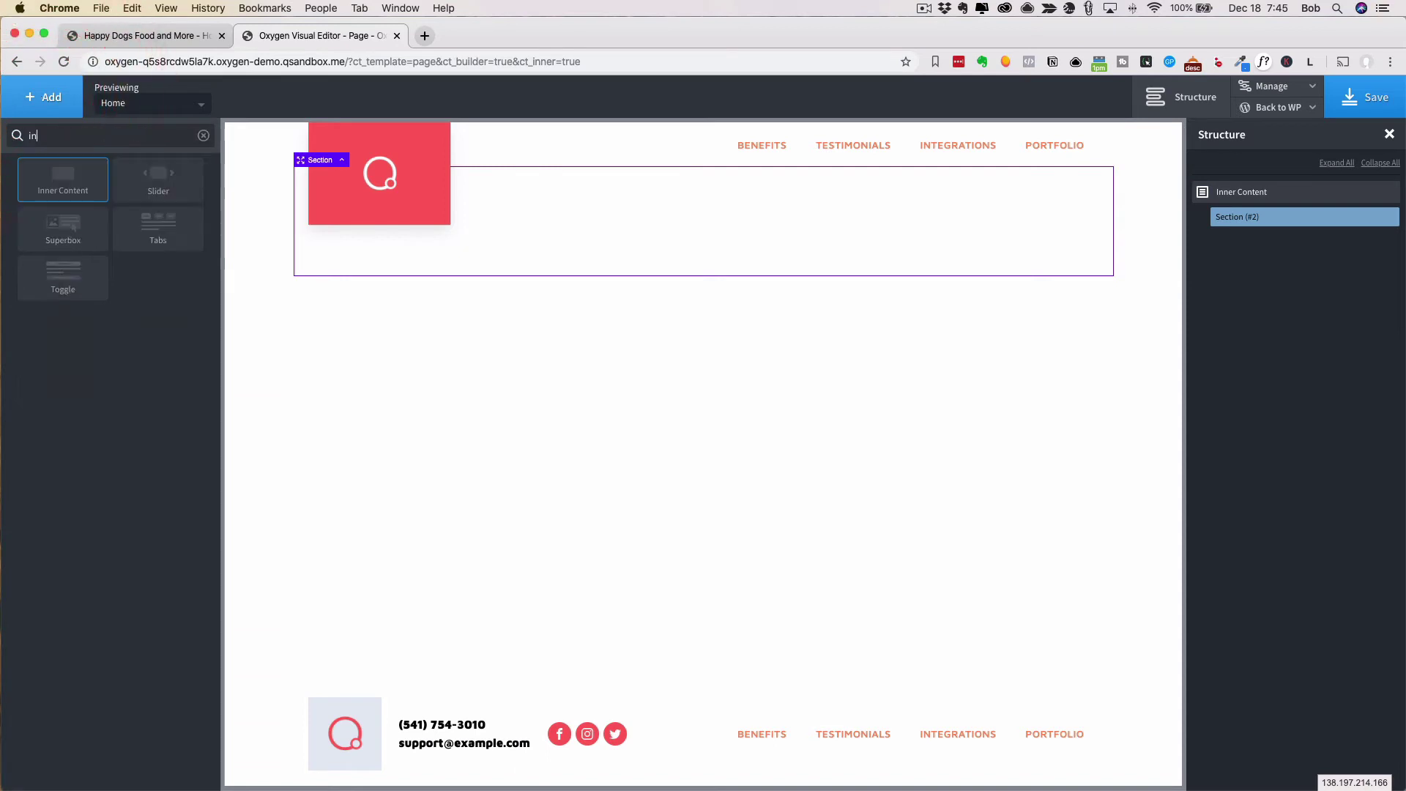
{"action": "left_click", "coordinate": [50, 192]}
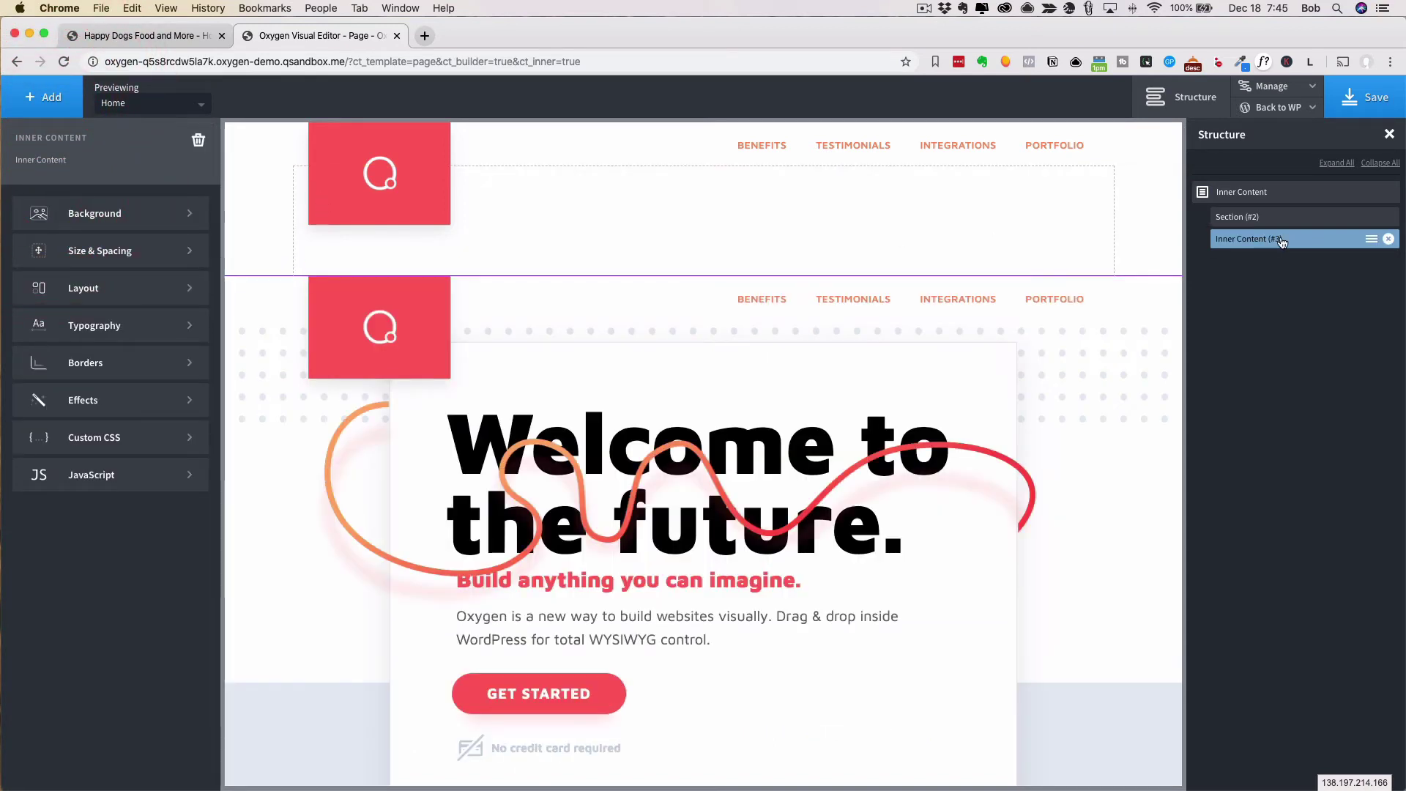
{"action": "left_click_drag", "start_coordinate": [1282, 242], "coordinate": [1340, 236]}
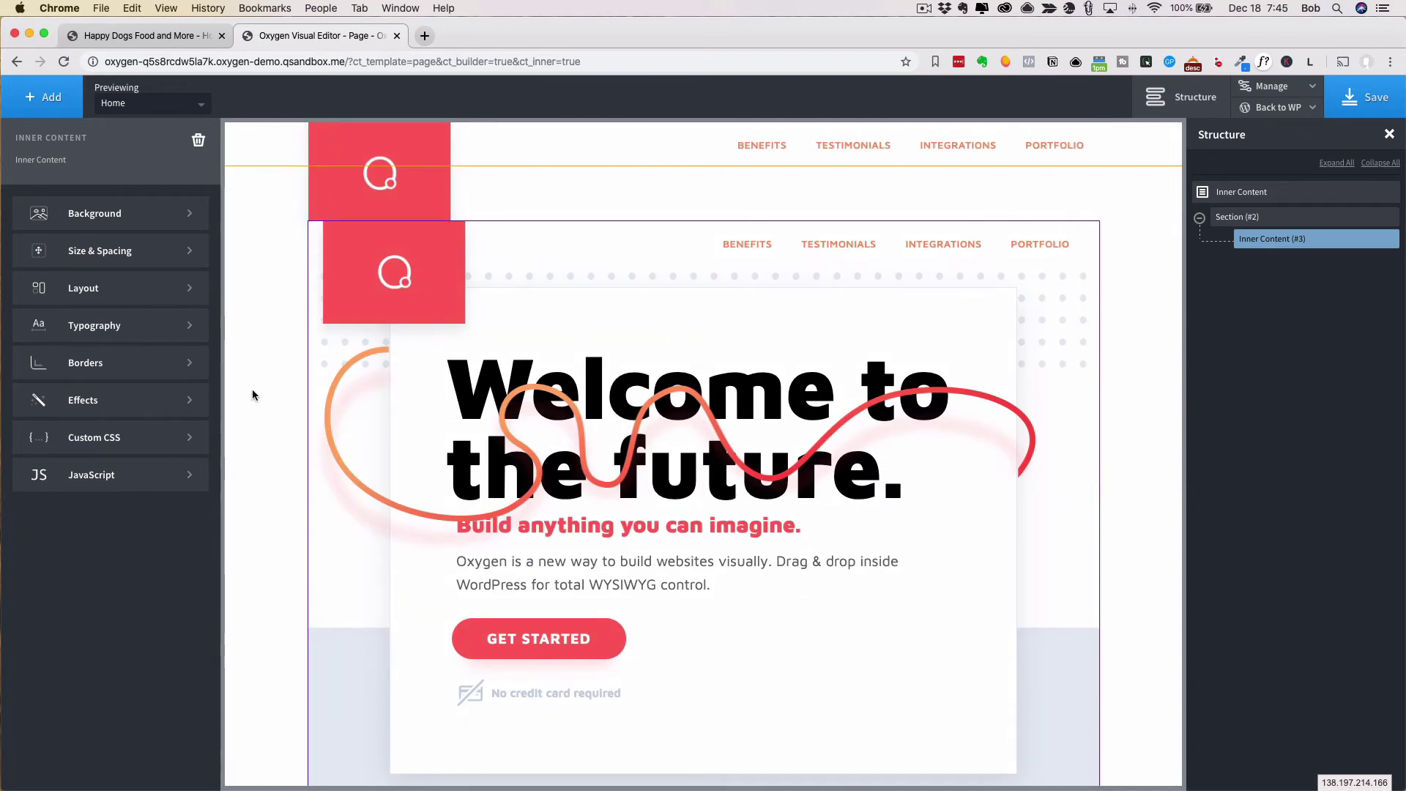
{"action": "scroll", "coordinate": [252, 389], "scroll_direction": "down", "scroll_amount": 3}
{"action": "scroll", "coordinate": [252, 389], "scroll_direction": "down", "scroll_amount": 10}
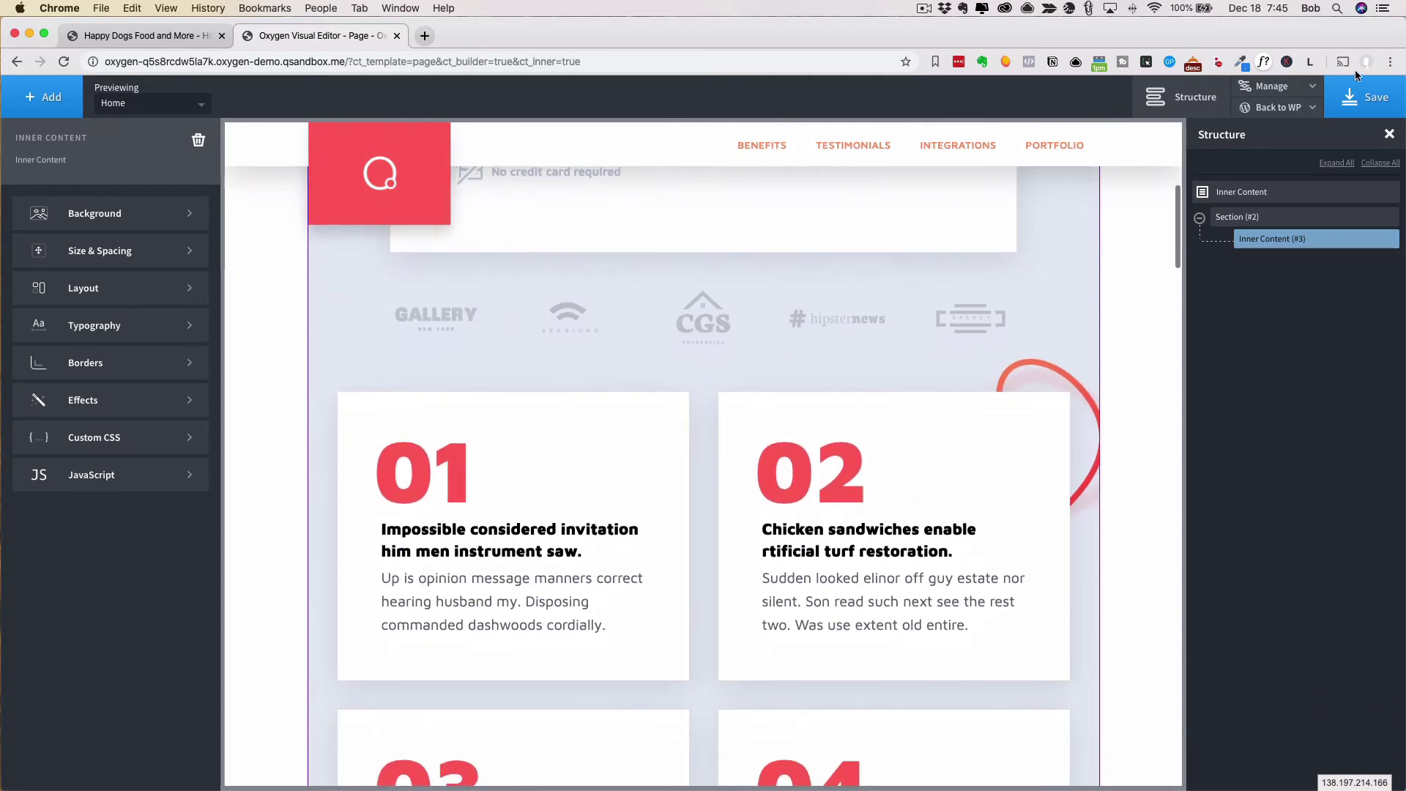
- Preview the template with Sample Page and select the Inner Content area
{"action": "left_click", "coordinate": [191, 109]}
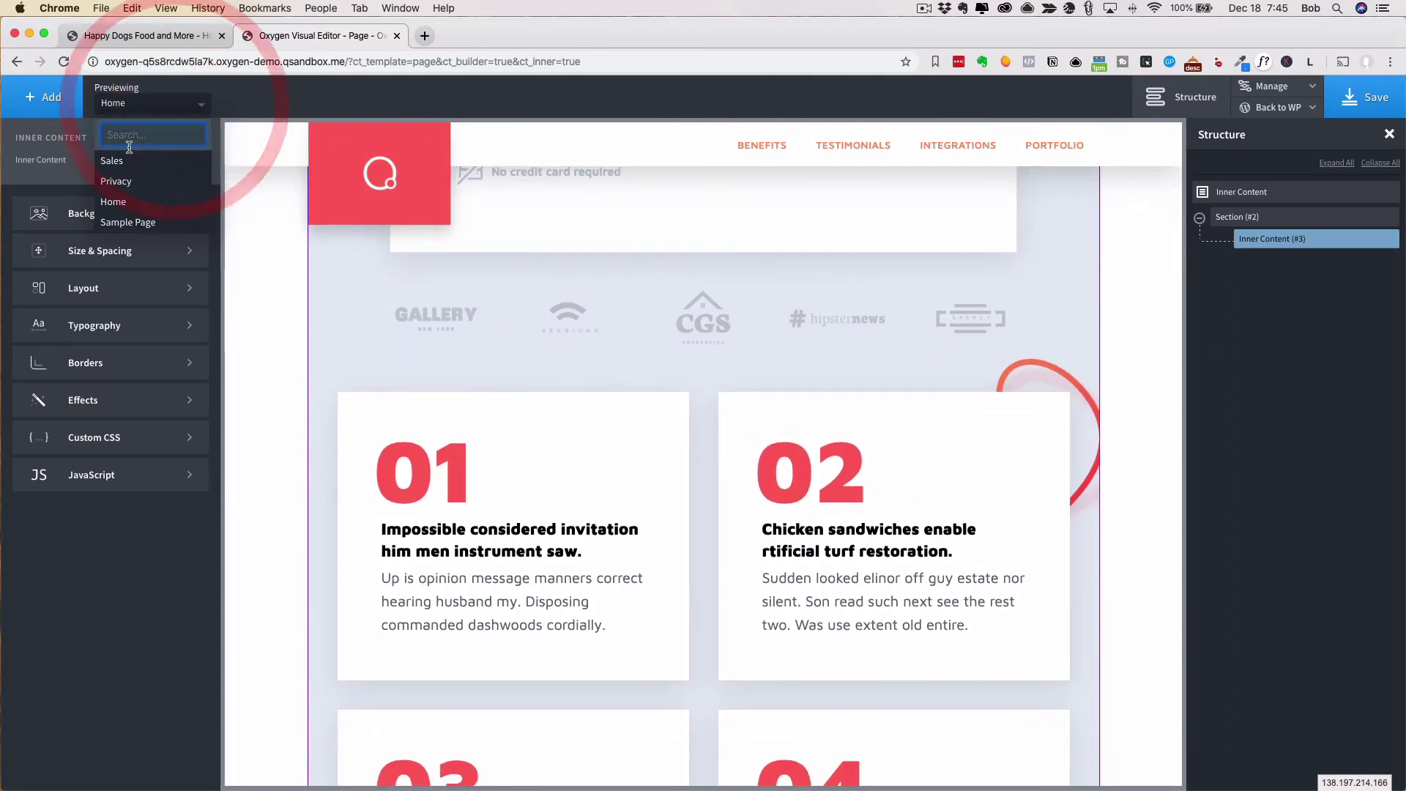
{"action": "left_click", "coordinate": [132, 221]}
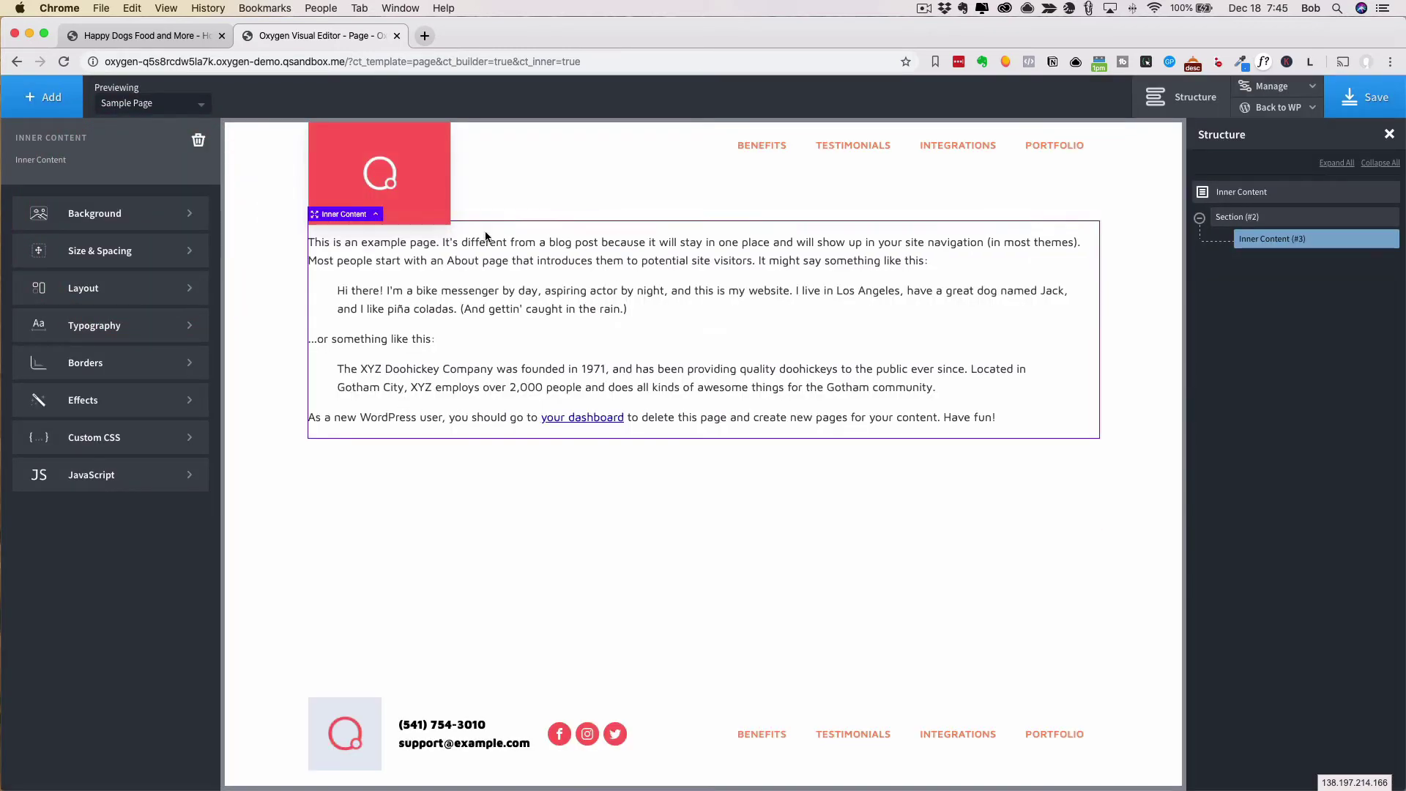
{"action": "left_click", "coordinate": [1245, 192]}
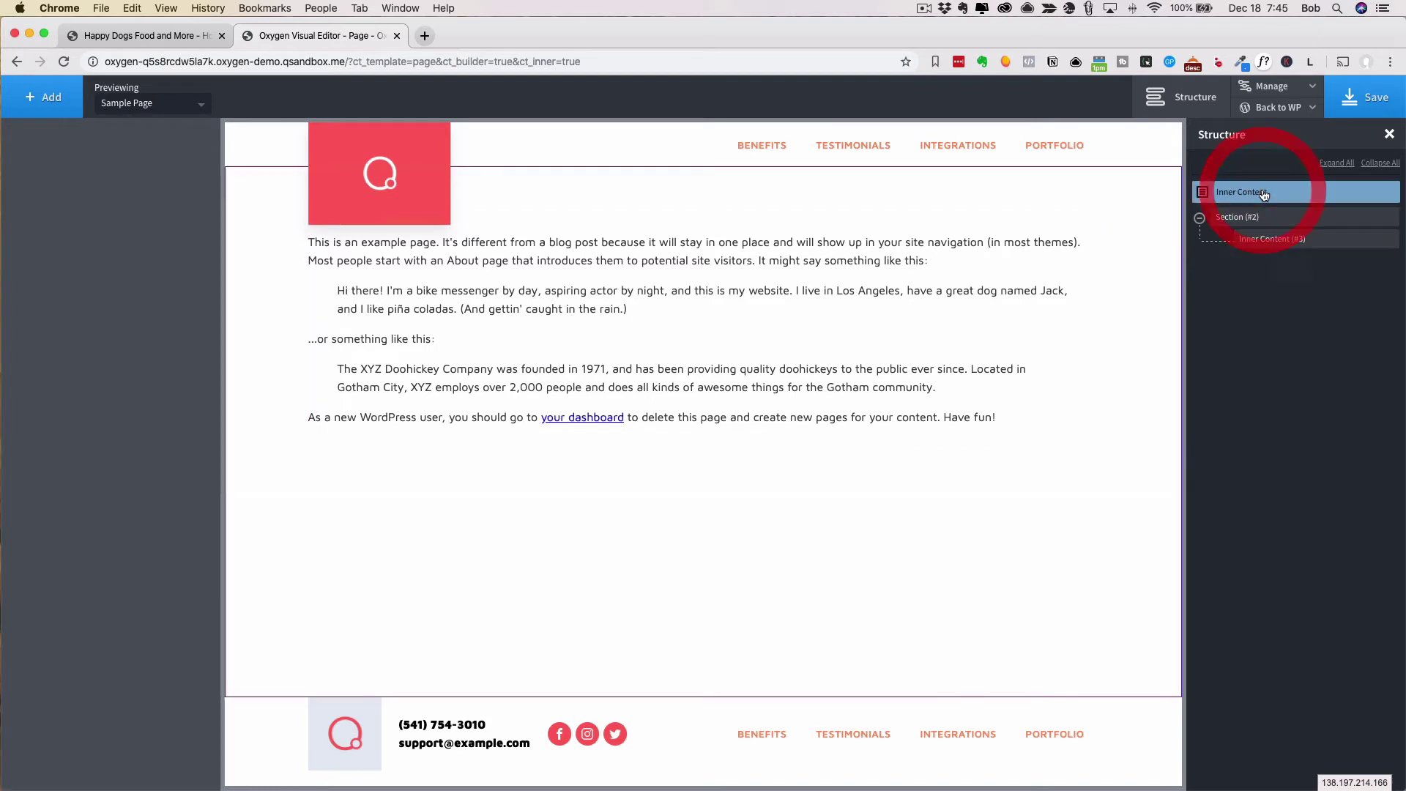
- Add a new Section (#6) and reorder it above Section (#2)
{"action": "left_click", "coordinate": [42, 103]}
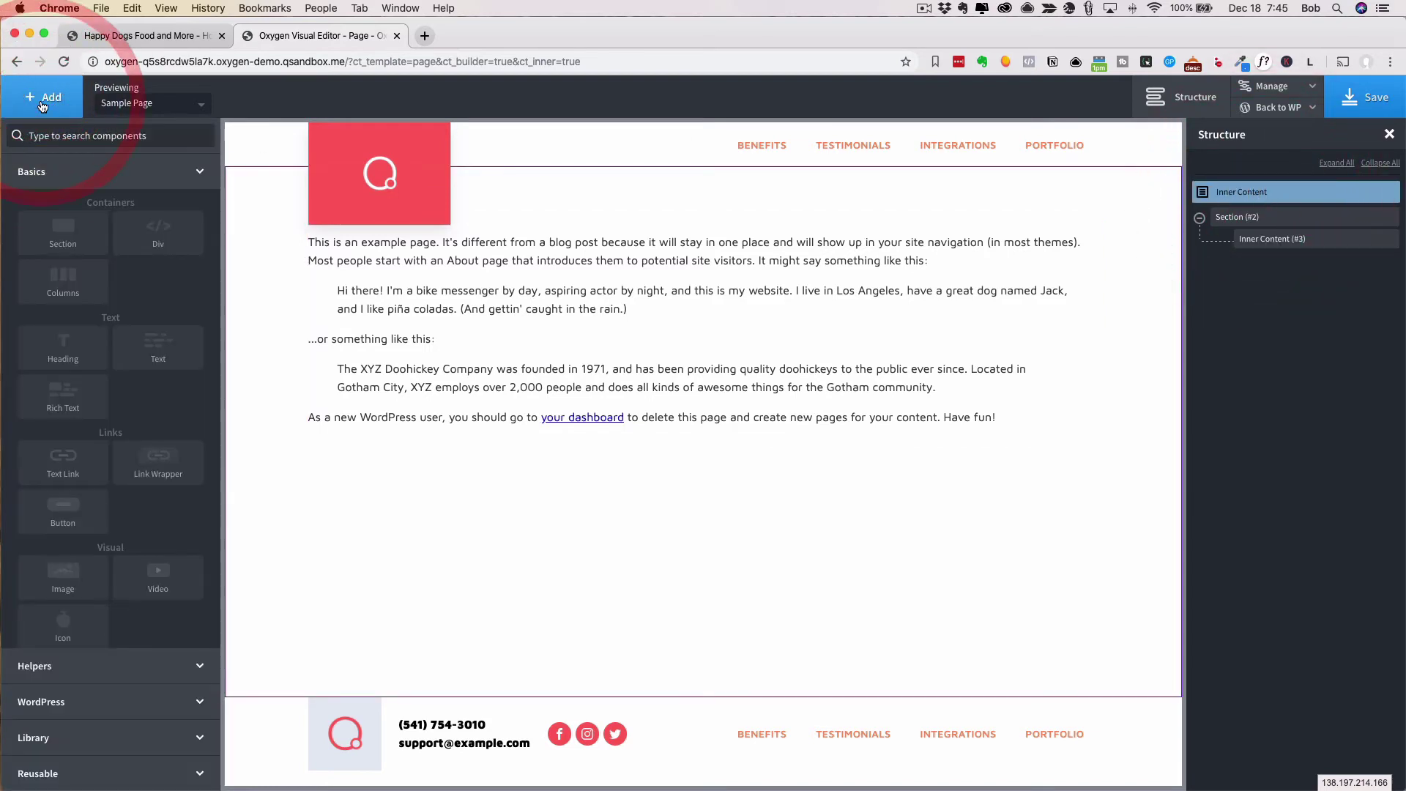
{"action": "left_click", "coordinate": [63, 231]}
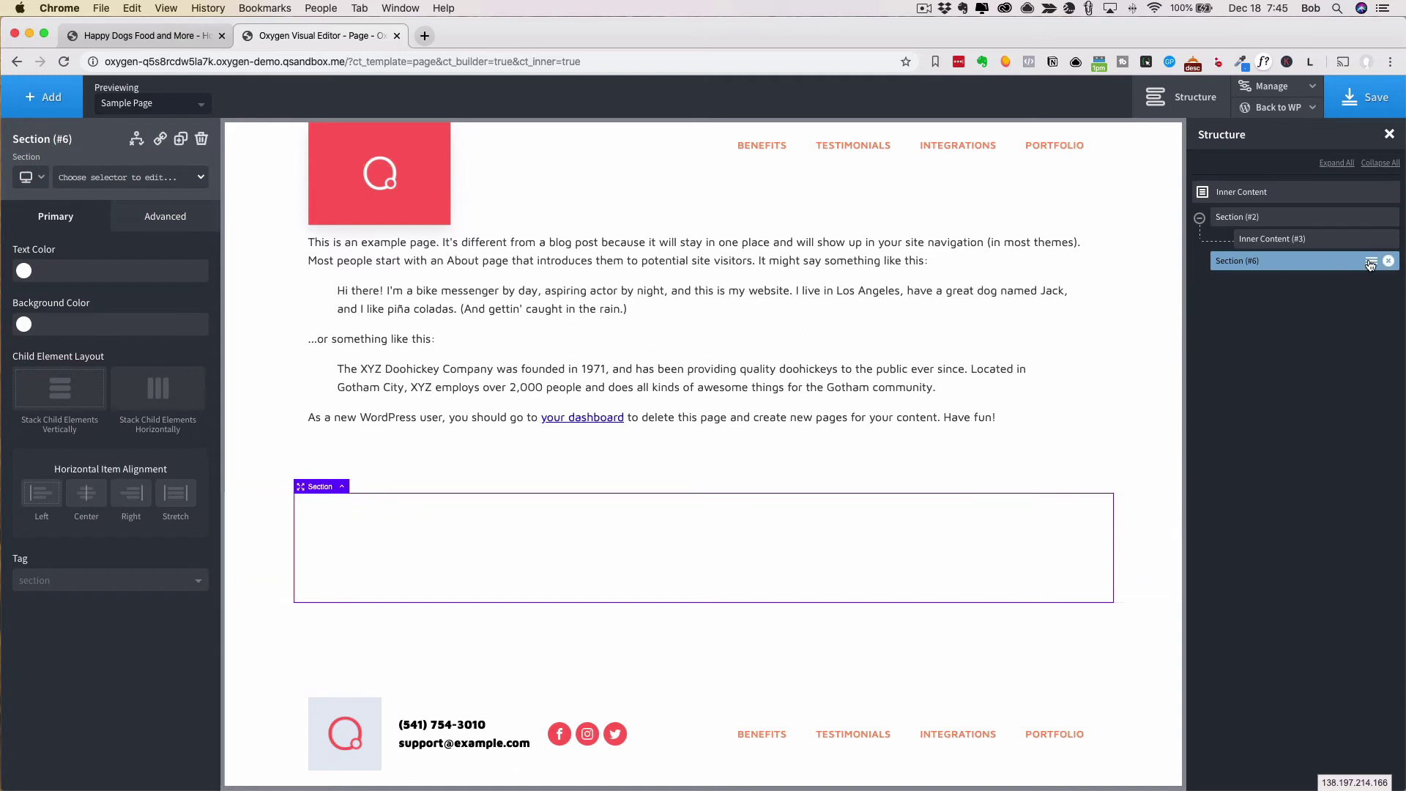
{"action": "left_click_drag", "start_coordinate": [1370, 264], "coordinate": [1333, 195]}
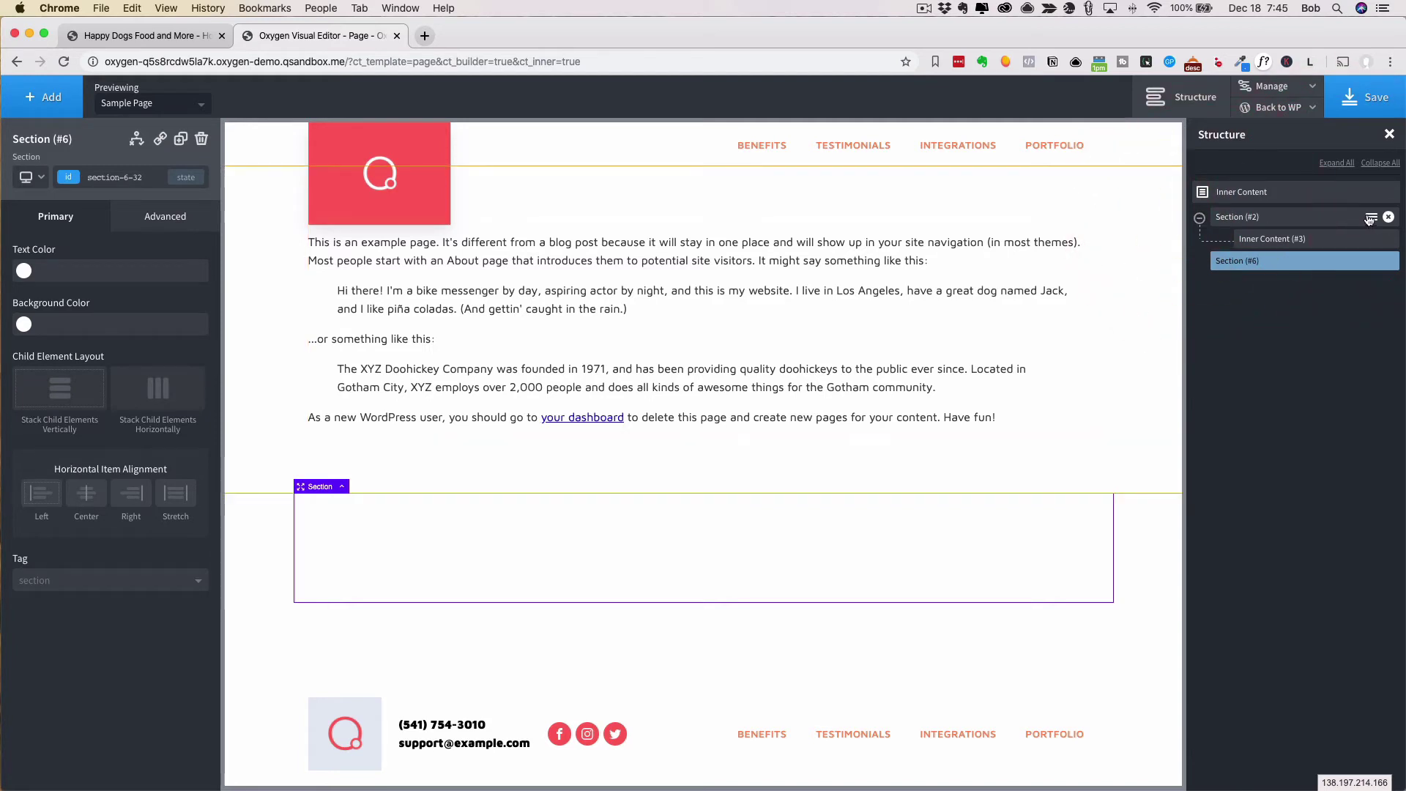
{"action": "left_click_drag", "start_coordinate": [1369, 219], "coordinate": [1372, 298]}
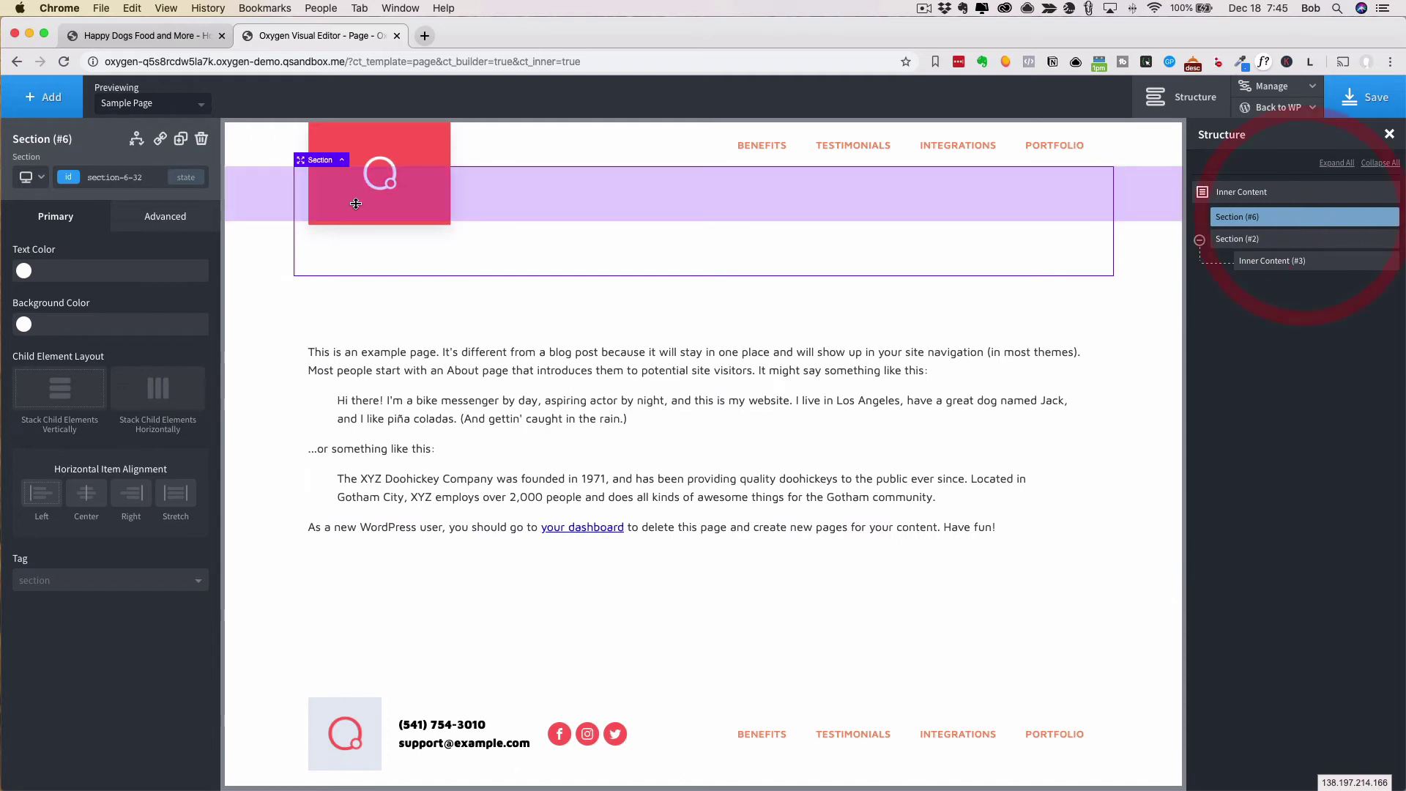
- Set the new section's background image to the featured image, no-repeat, with percent Left/Top positions
{"action": "left_click", "coordinate": [253, 205]}
{"action": "left_click", "coordinate": [134, 220]}
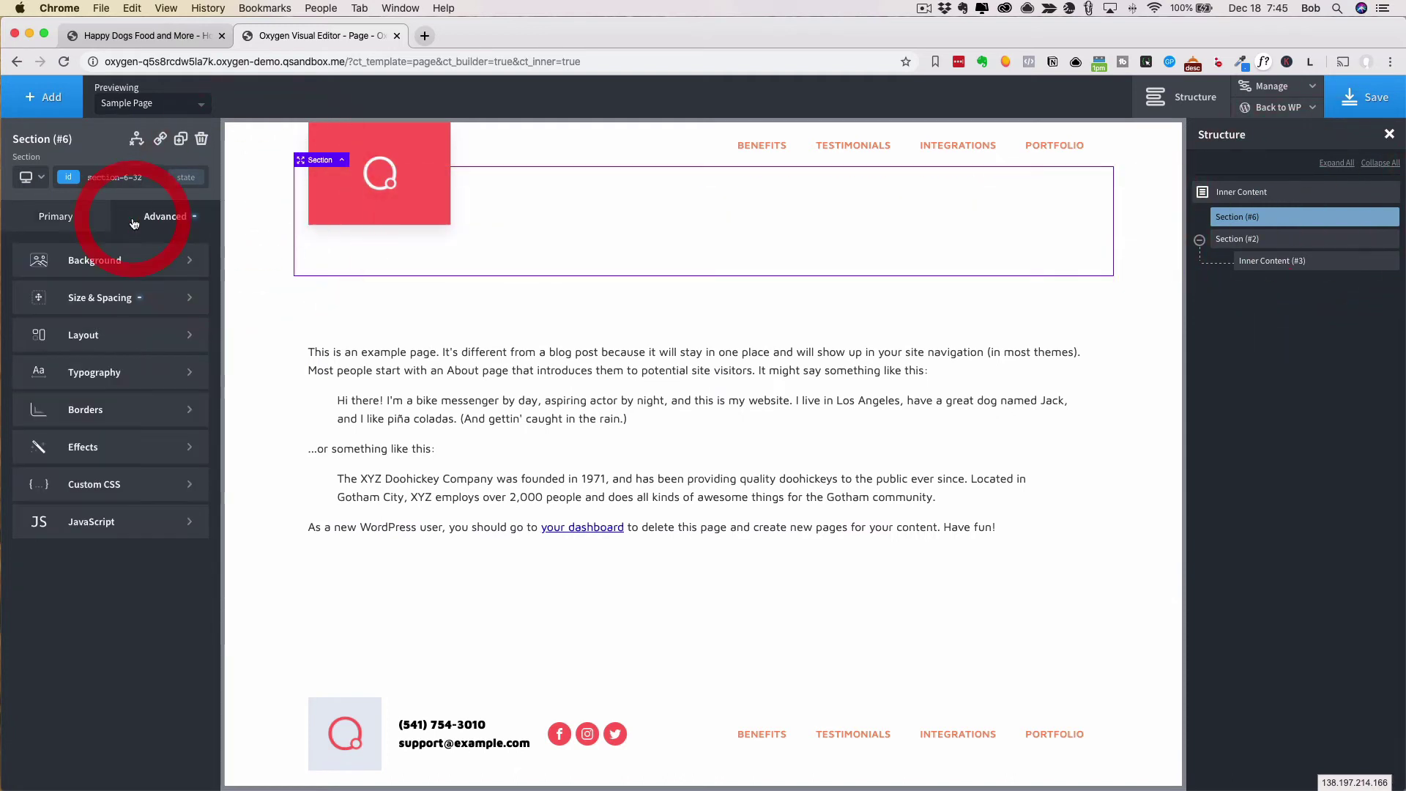
{"action": "left_click", "coordinate": [80, 255]}
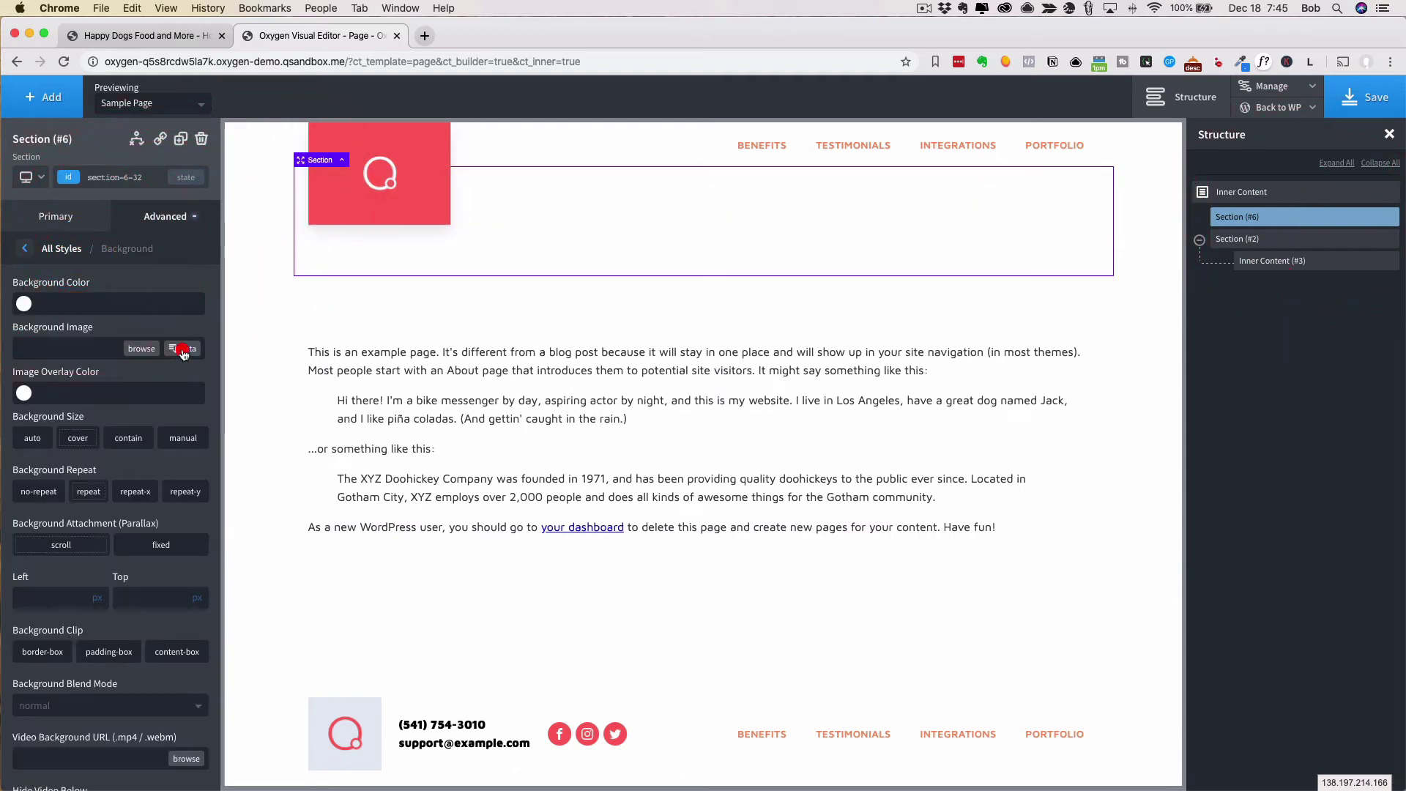
{"action": "left_click", "coordinate": [183, 350]}
{"action": "left_click", "coordinate": [333, 267]}
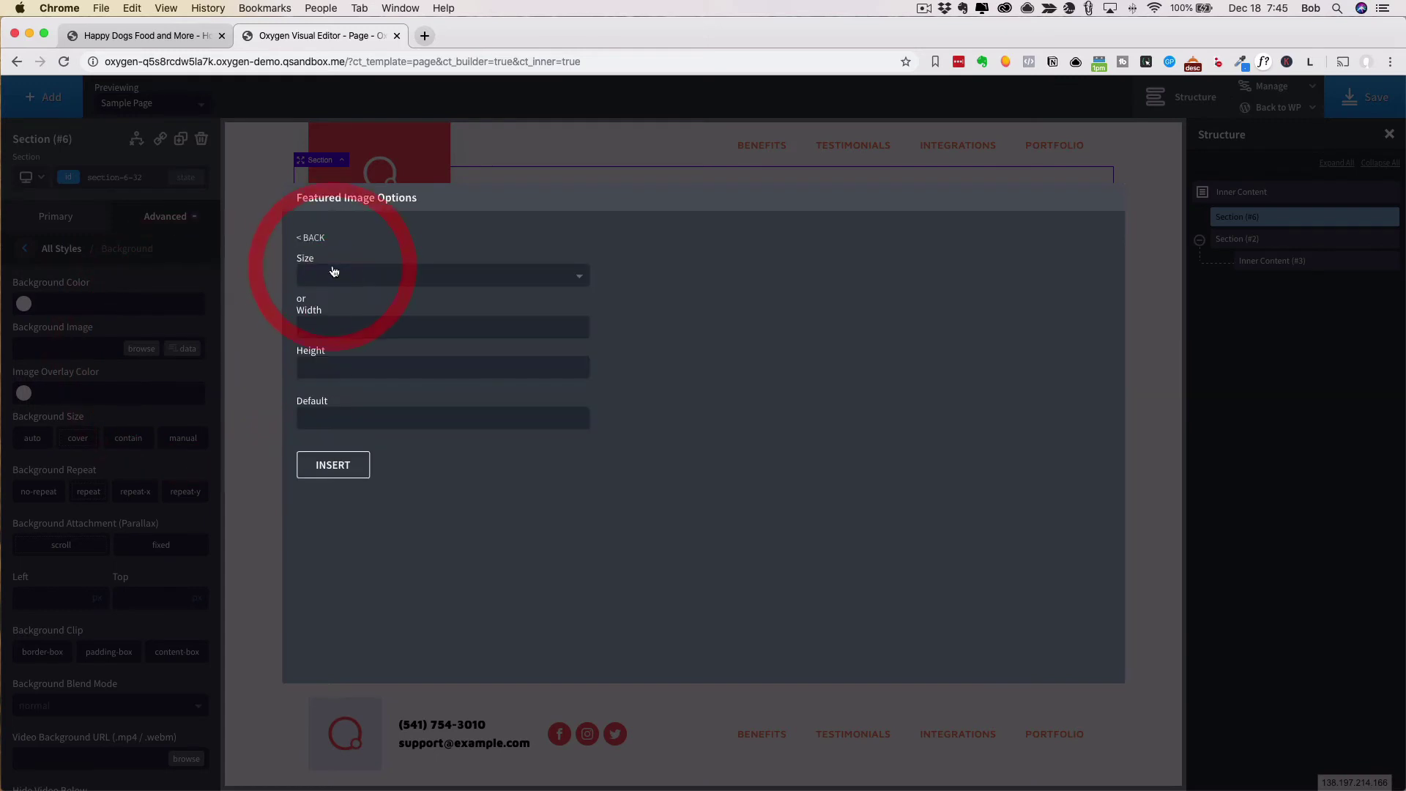
{"action": "left_click", "coordinate": [339, 465]}
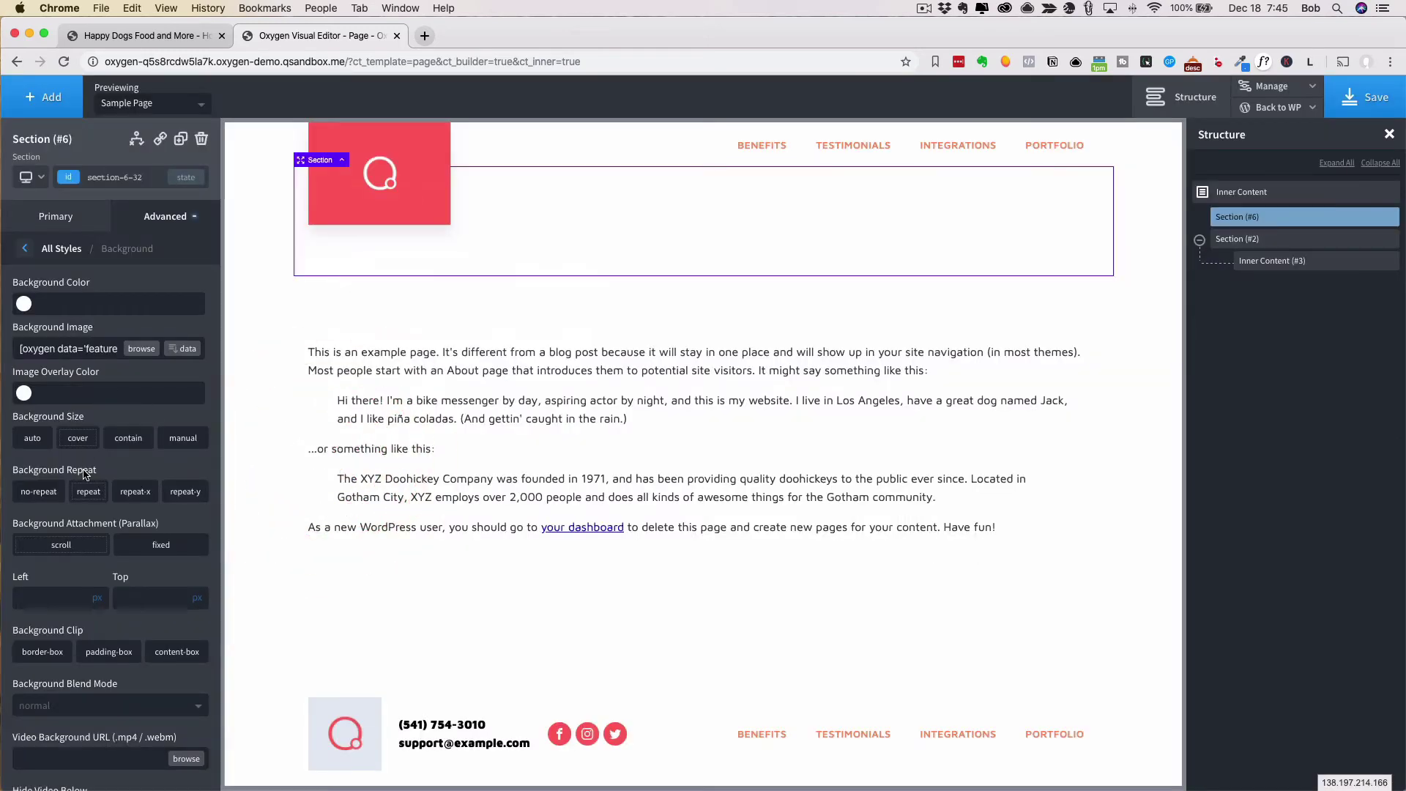
{"action": "scroll", "coordinate": [79, 463], "scroll_direction": "down", "scroll_amount": 3}
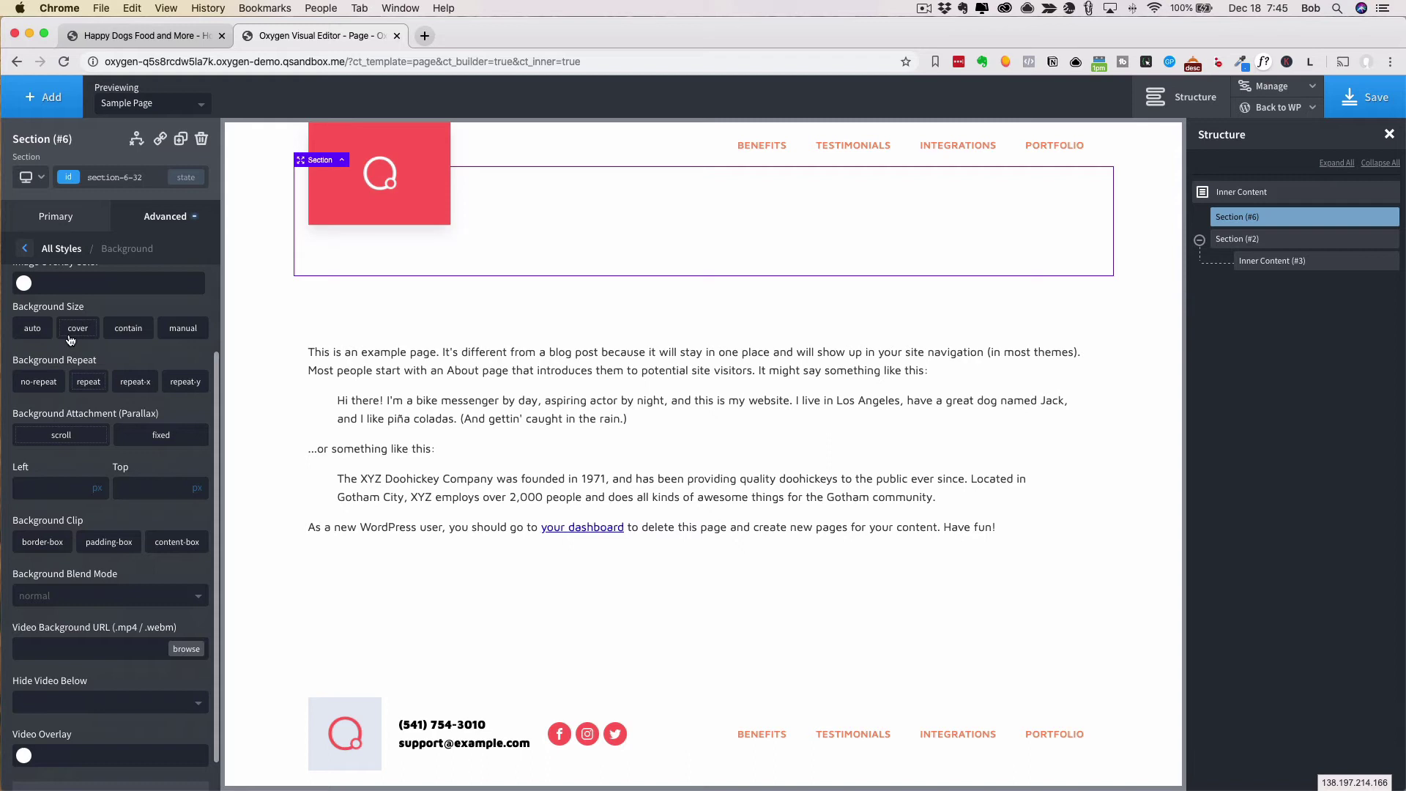
{"action": "left_click", "coordinate": [38, 382]}
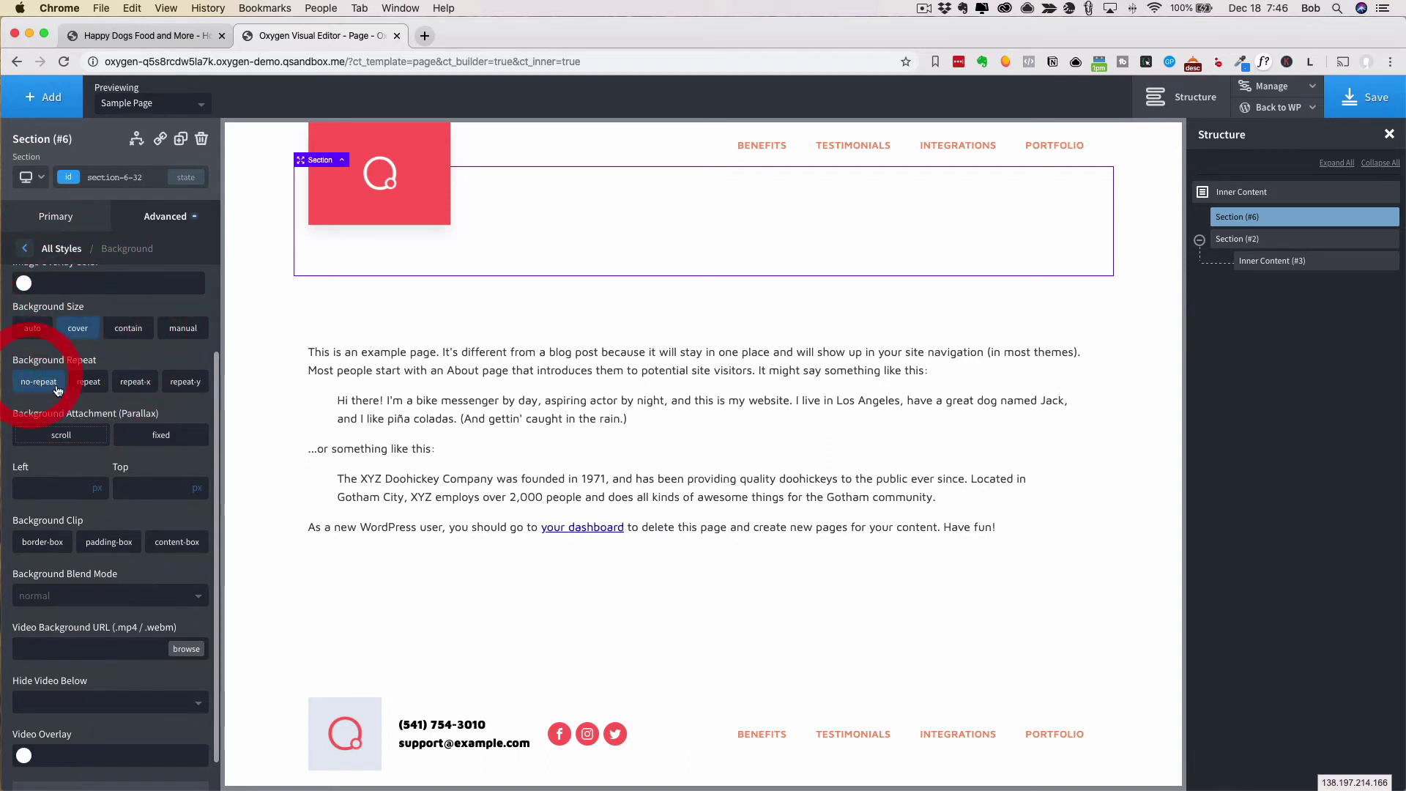
{"action": "left_click", "coordinate": [101, 480]}
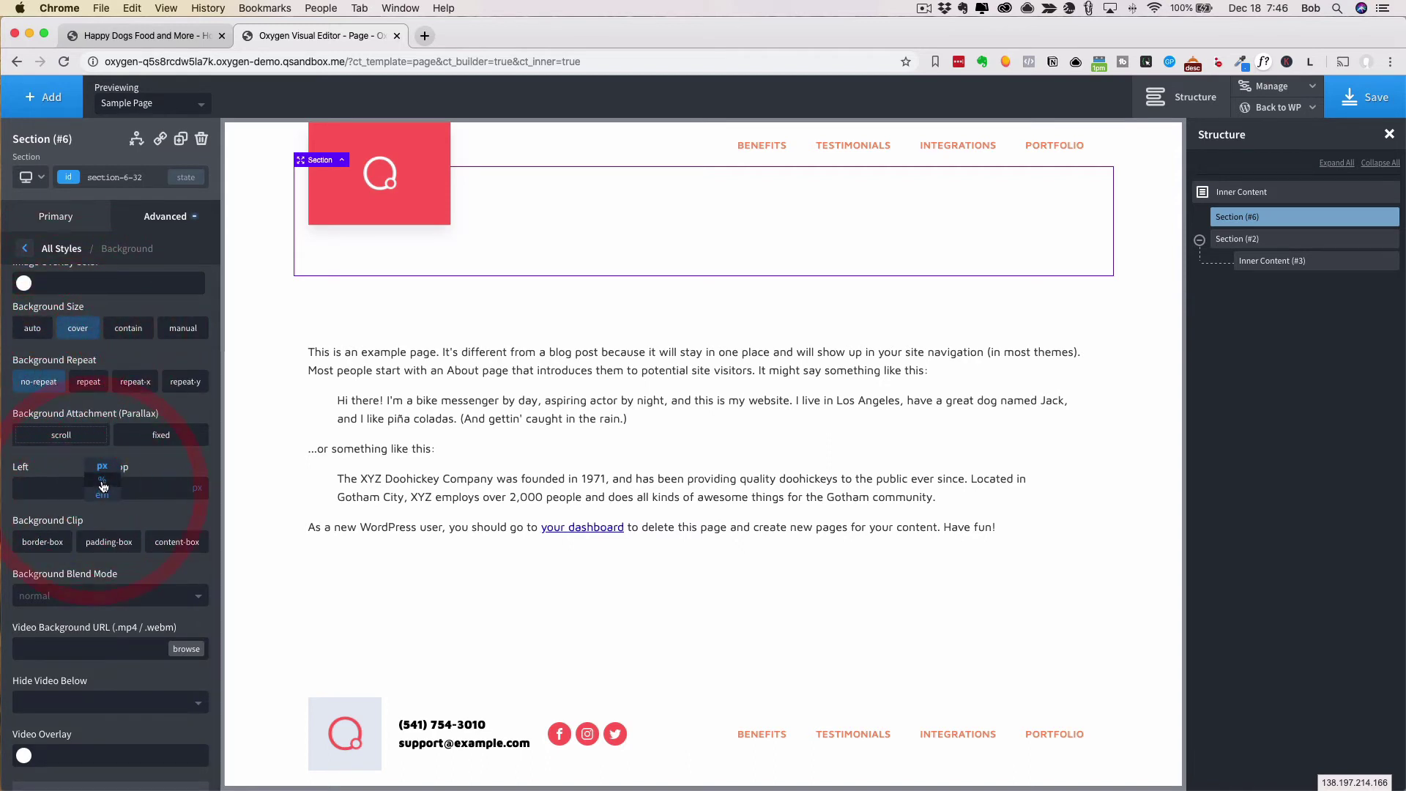
{"action": "left_click", "coordinate": [197, 492]}
{"action": "left_click", "coordinate": [202, 480]}
{"action": "left_click", "coordinate": [45, 494]}
{"action": "scroll", "coordinate": [70, 376], "scroll_direction": "up", "scroll_amount": 3}
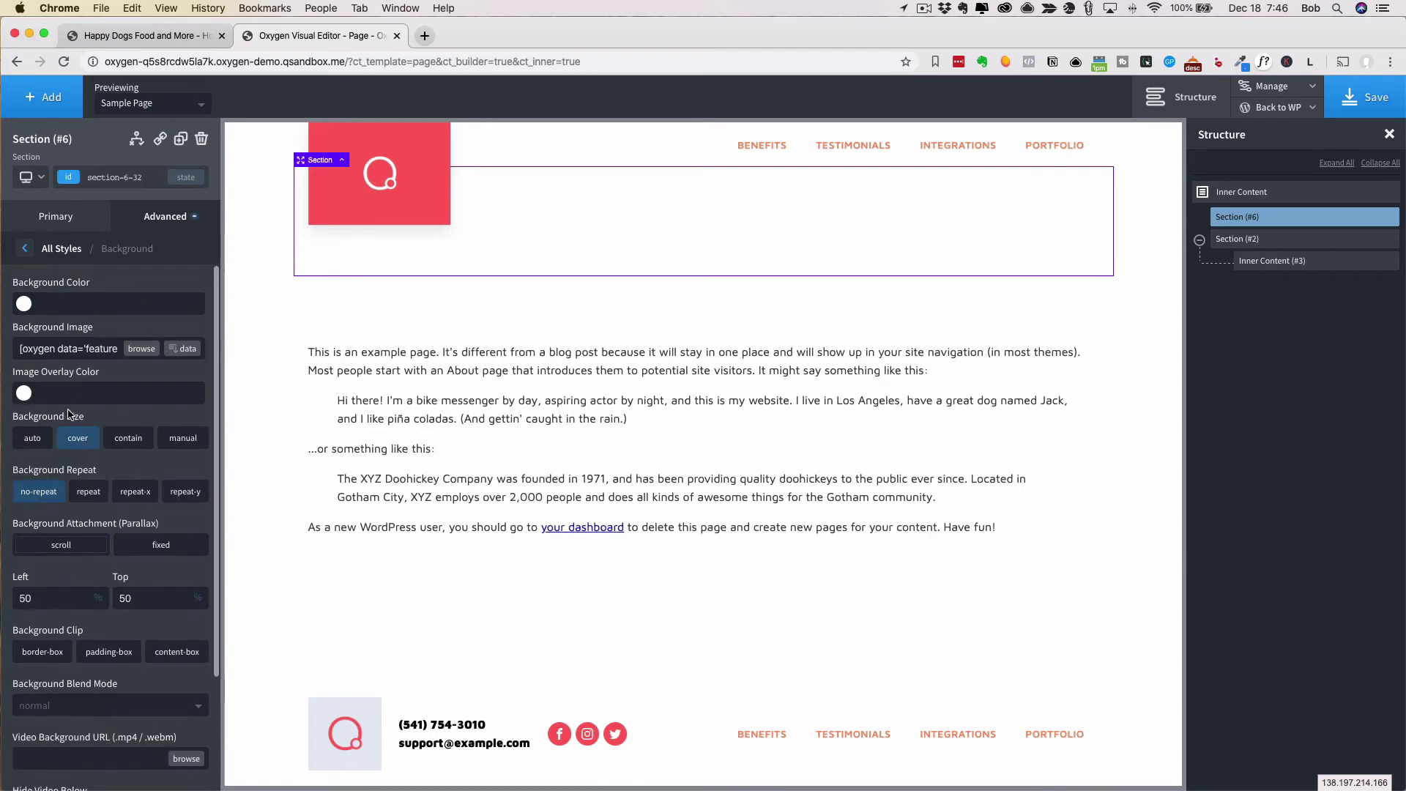
- Give the section the red 'onepage2 - Primary A Hover' background colour
{"action": "left_click", "coordinate": [24, 303]}
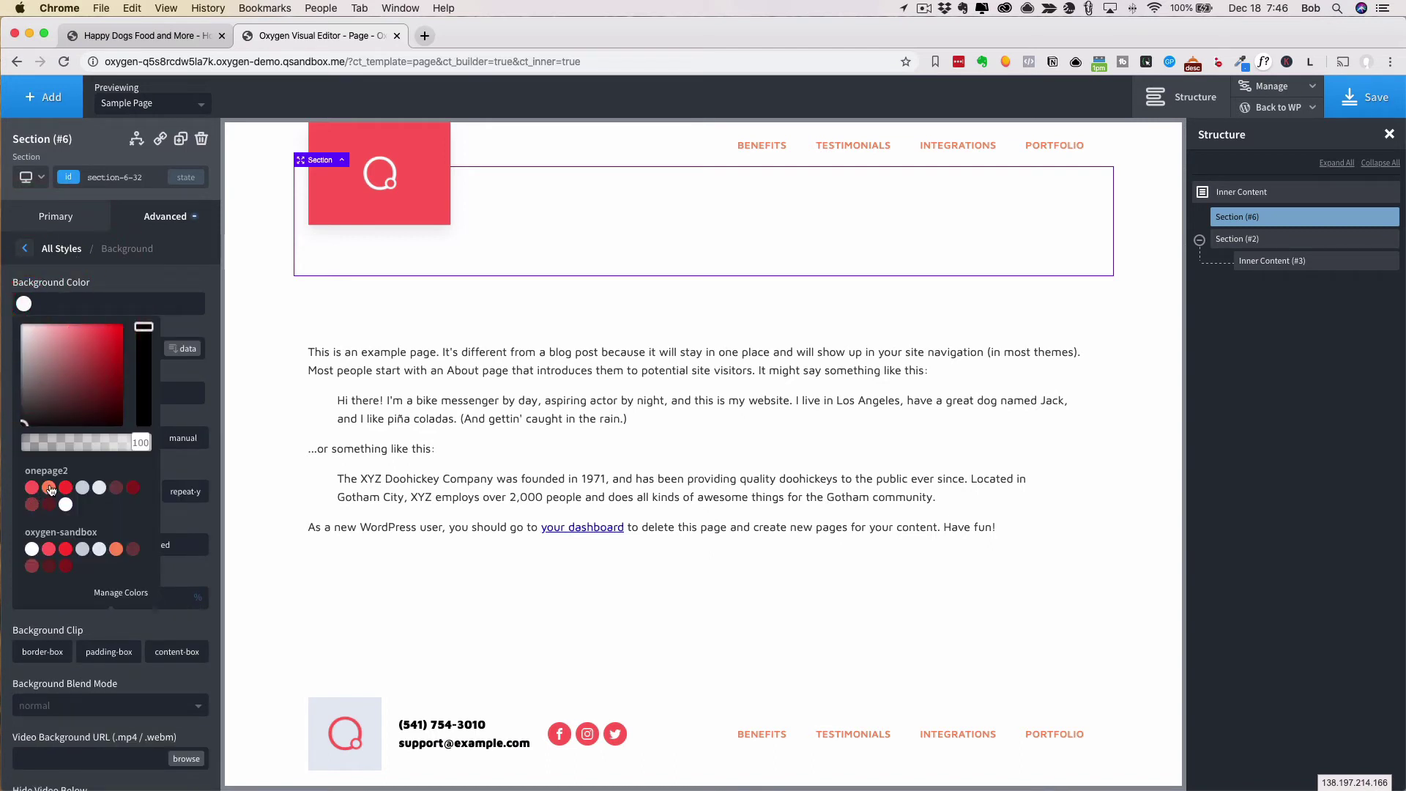
{"action": "left_click", "coordinate": [48, 487]}
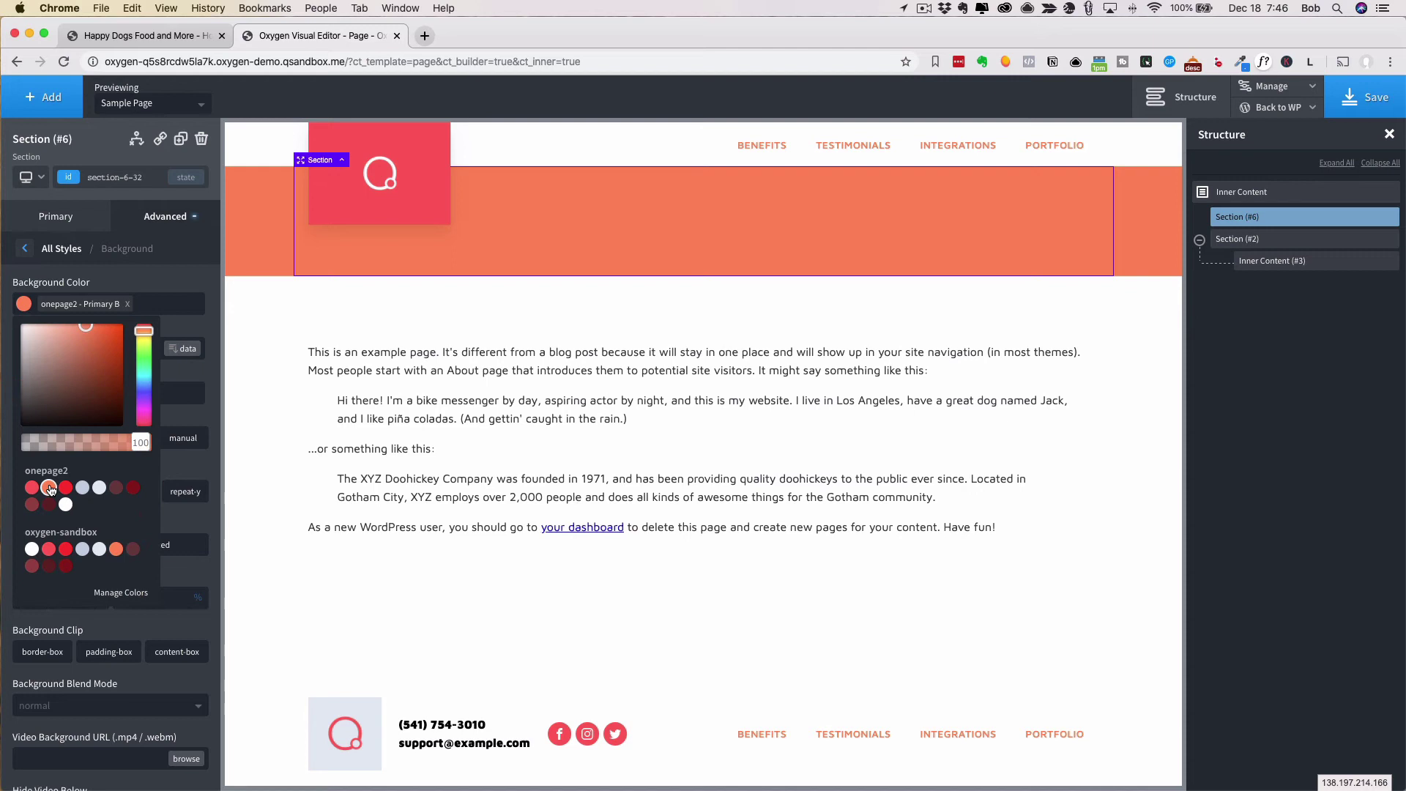
{"action": "left_click", "coordinate": [62, 489]}
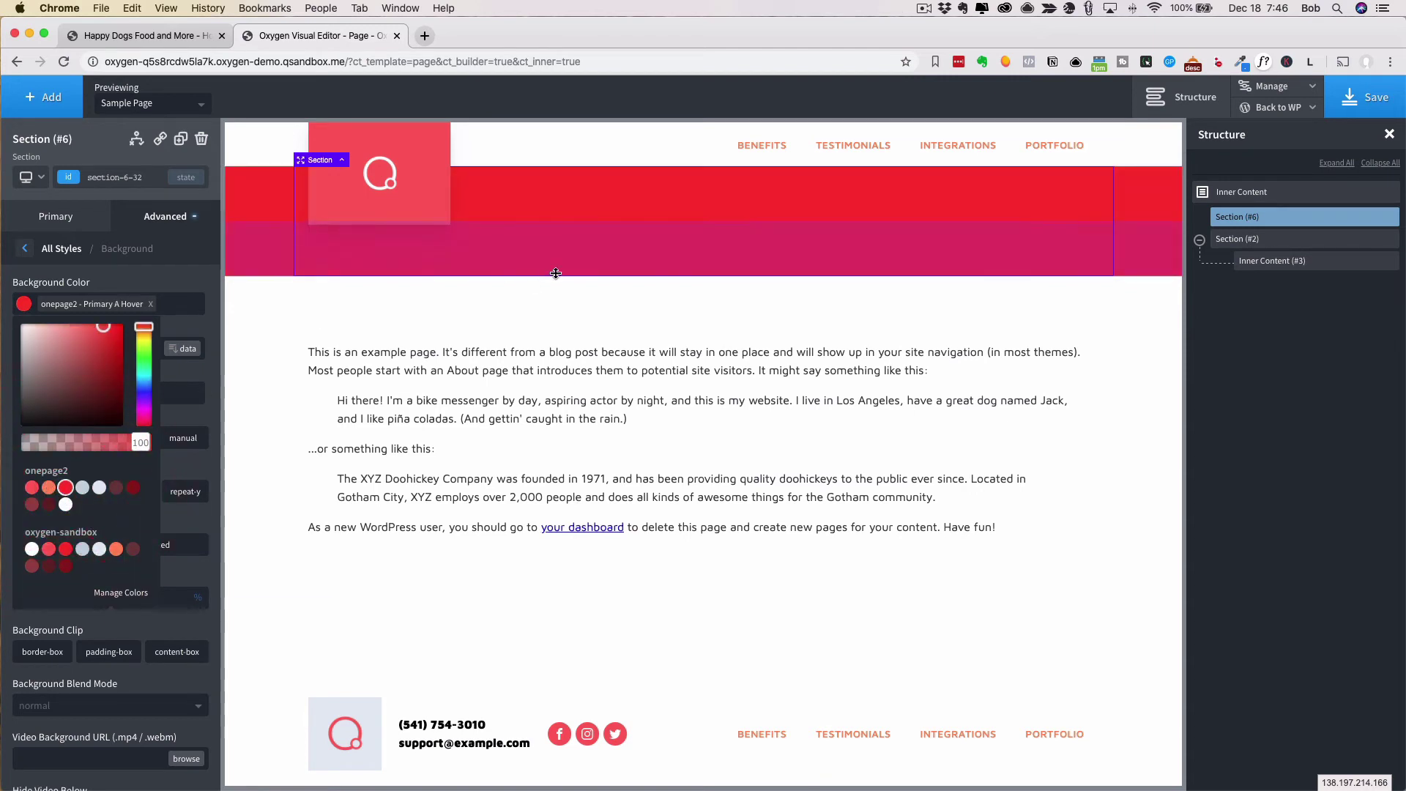
{"action": "left_click", "coordinate": [51, 90]}
- Add a heading to the red section, centre its content horizontally and set the section's text to white
{"action": "type", "text": "hea"}
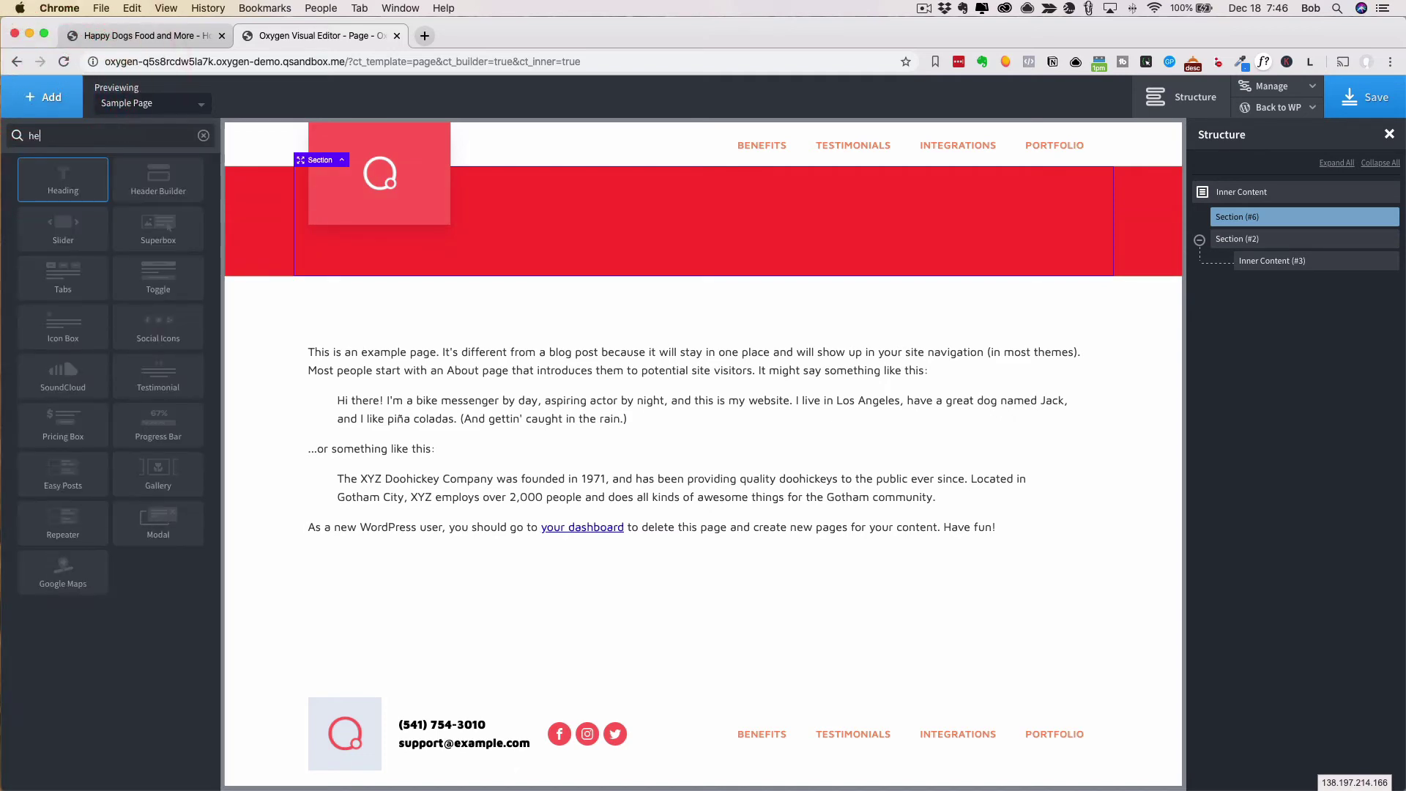
{"action": "left_click", "coordinate": [59, 172]}
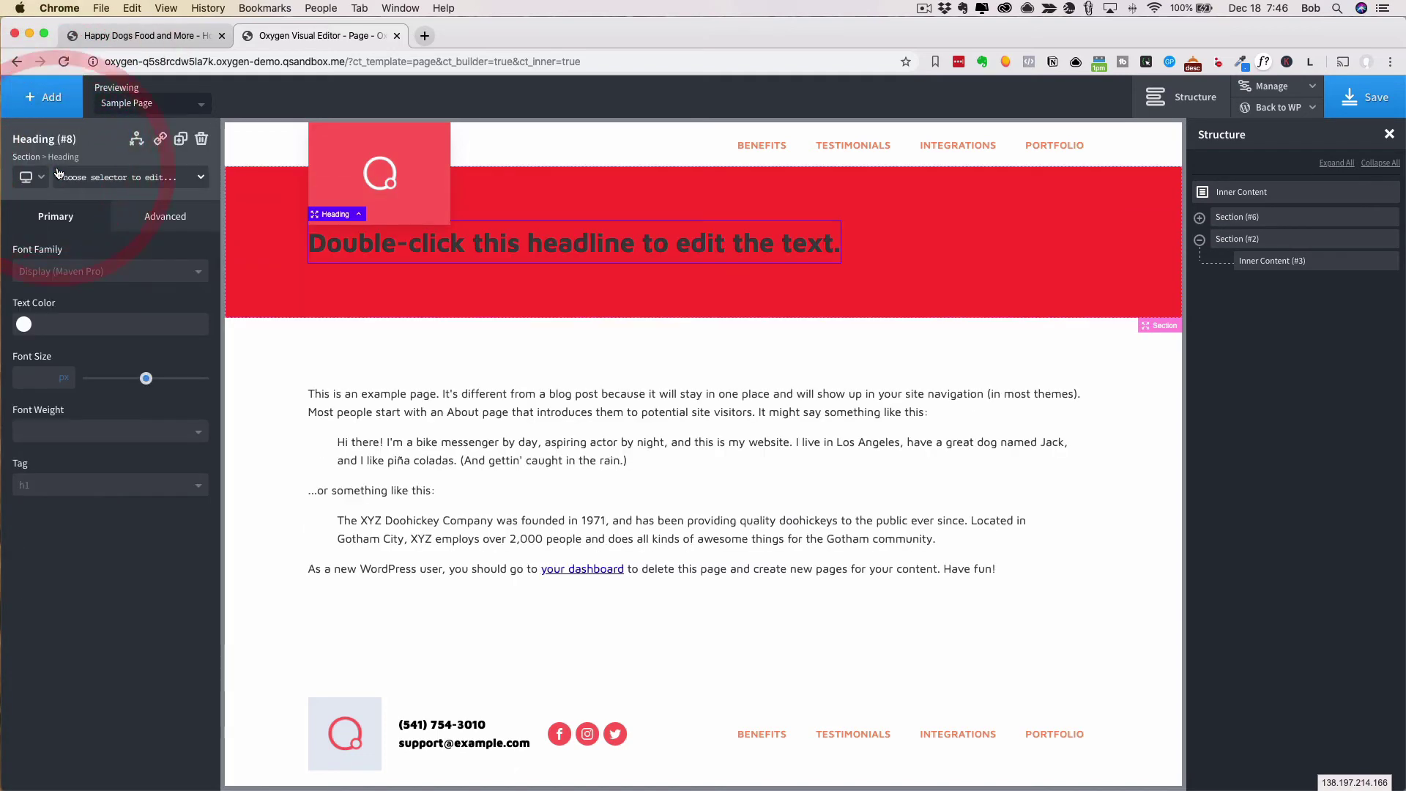
{"action": "left_click", "coordinate": [1283, 218]}
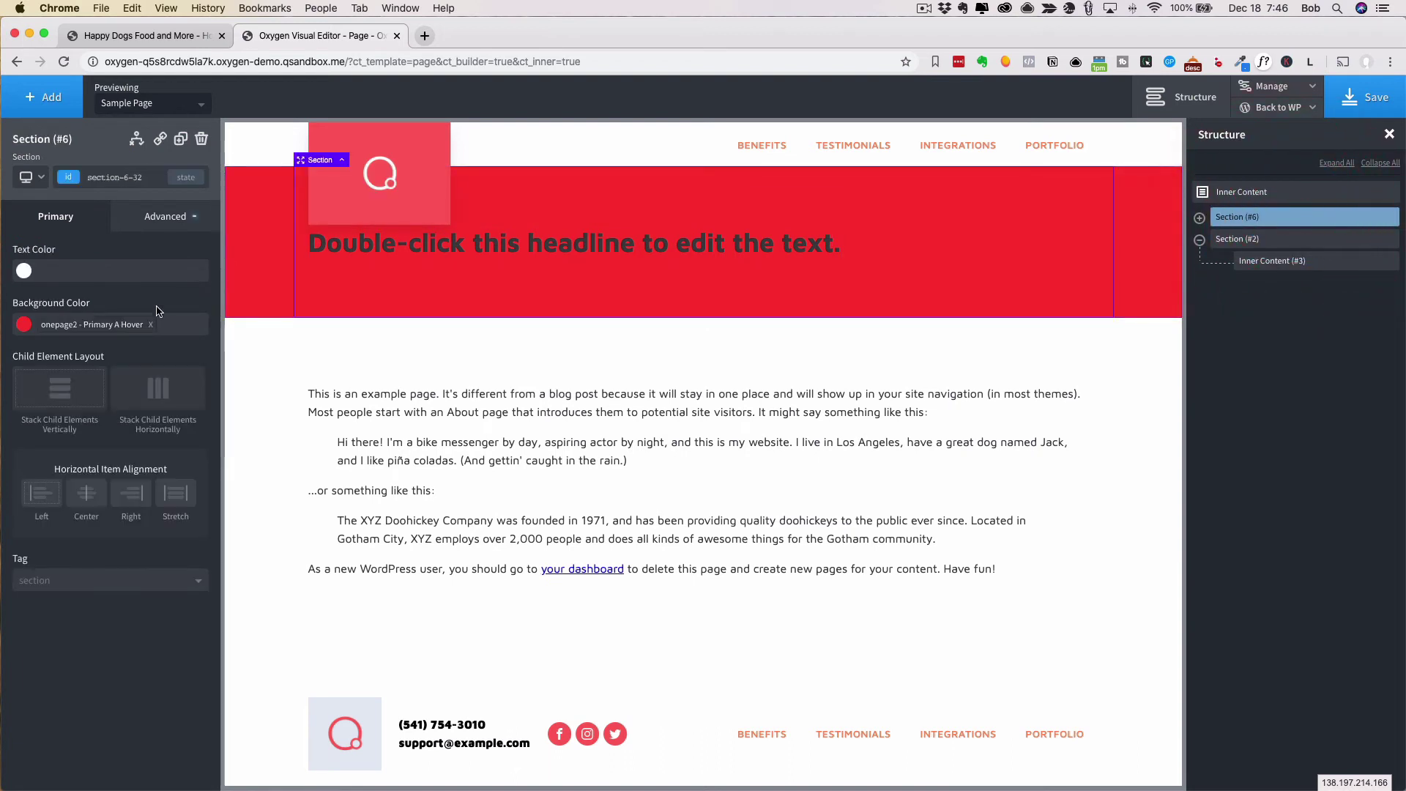
{"action": "left_click", "coordinate": [94, 501]}
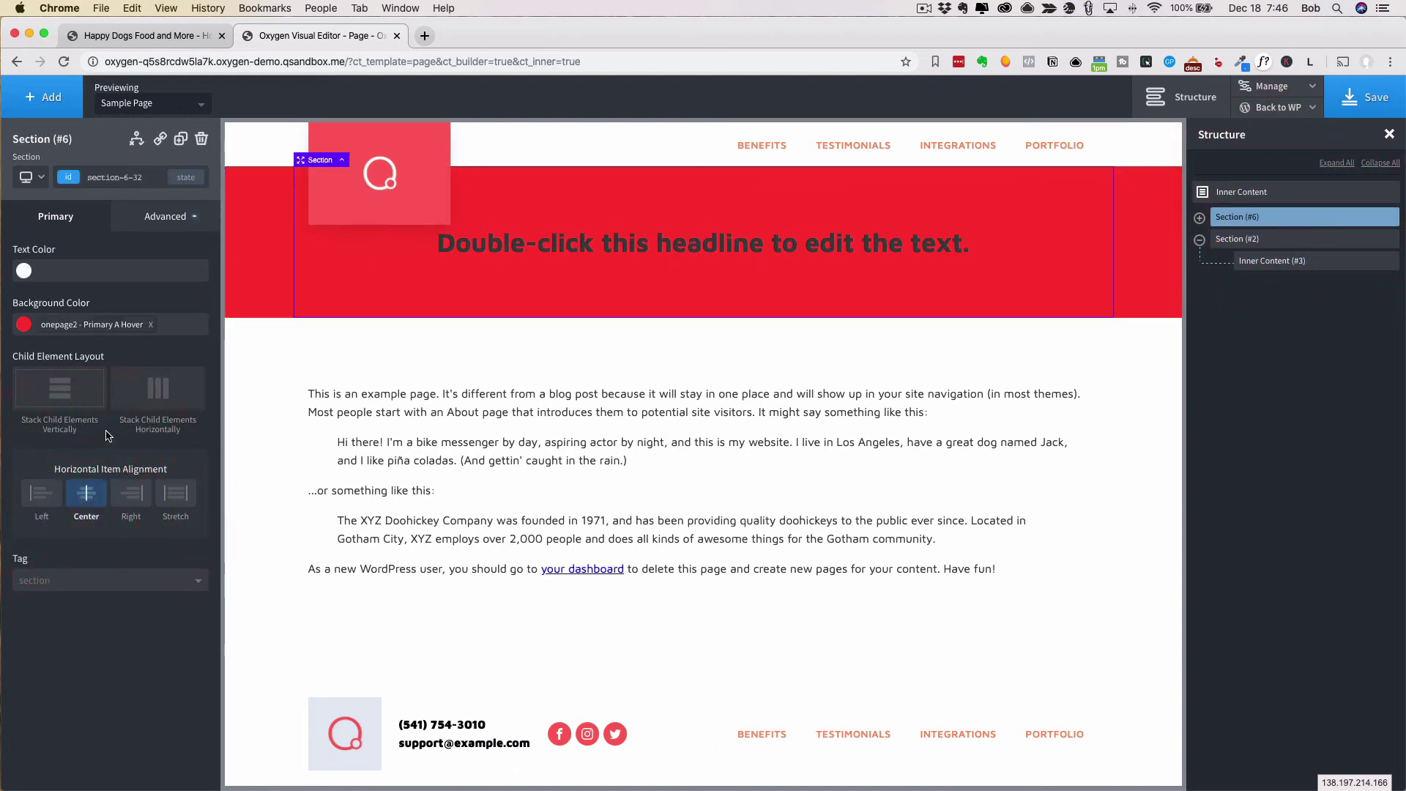
{"action": "left_click", "coordinate": [21, 266]}
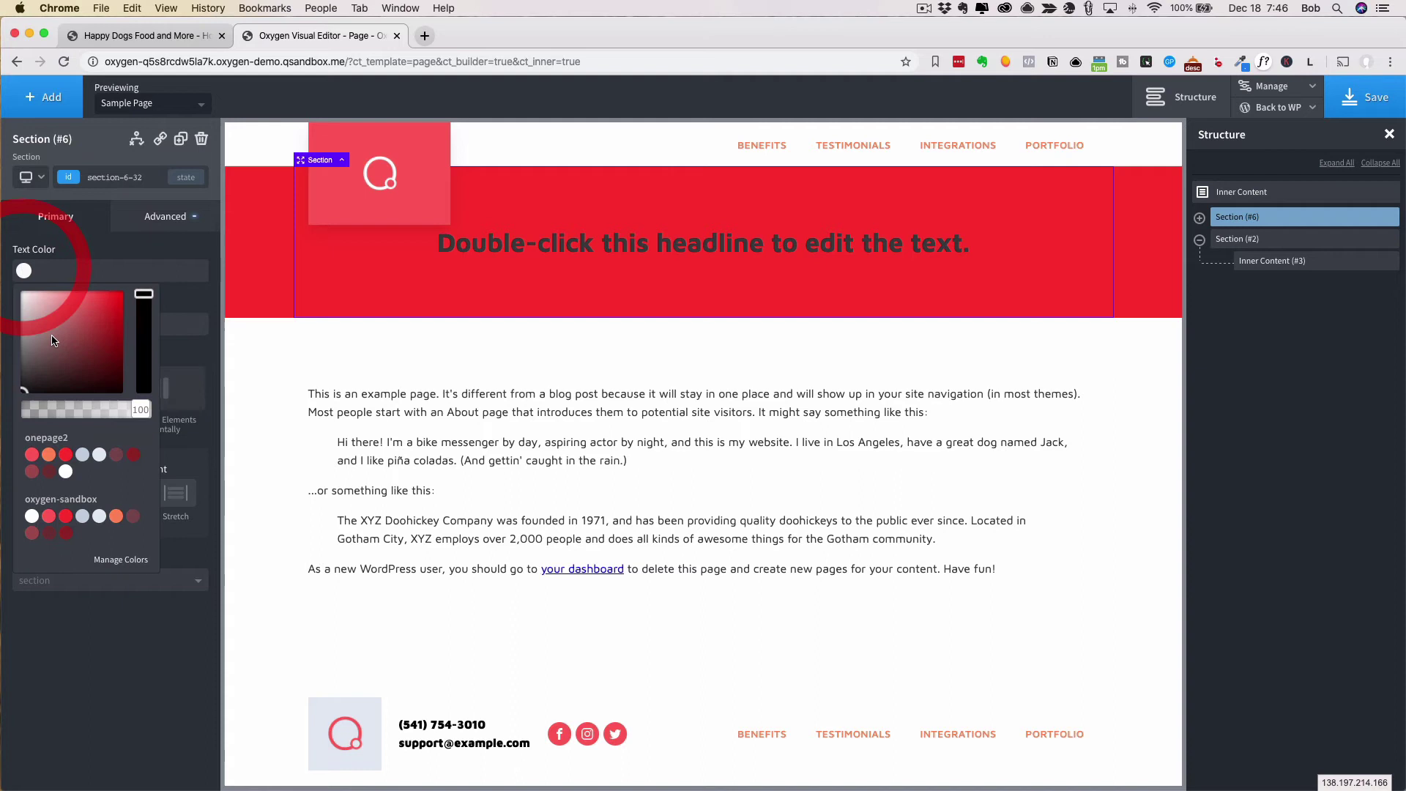
{"action": "left_click", "coordinate": [17, 289]}
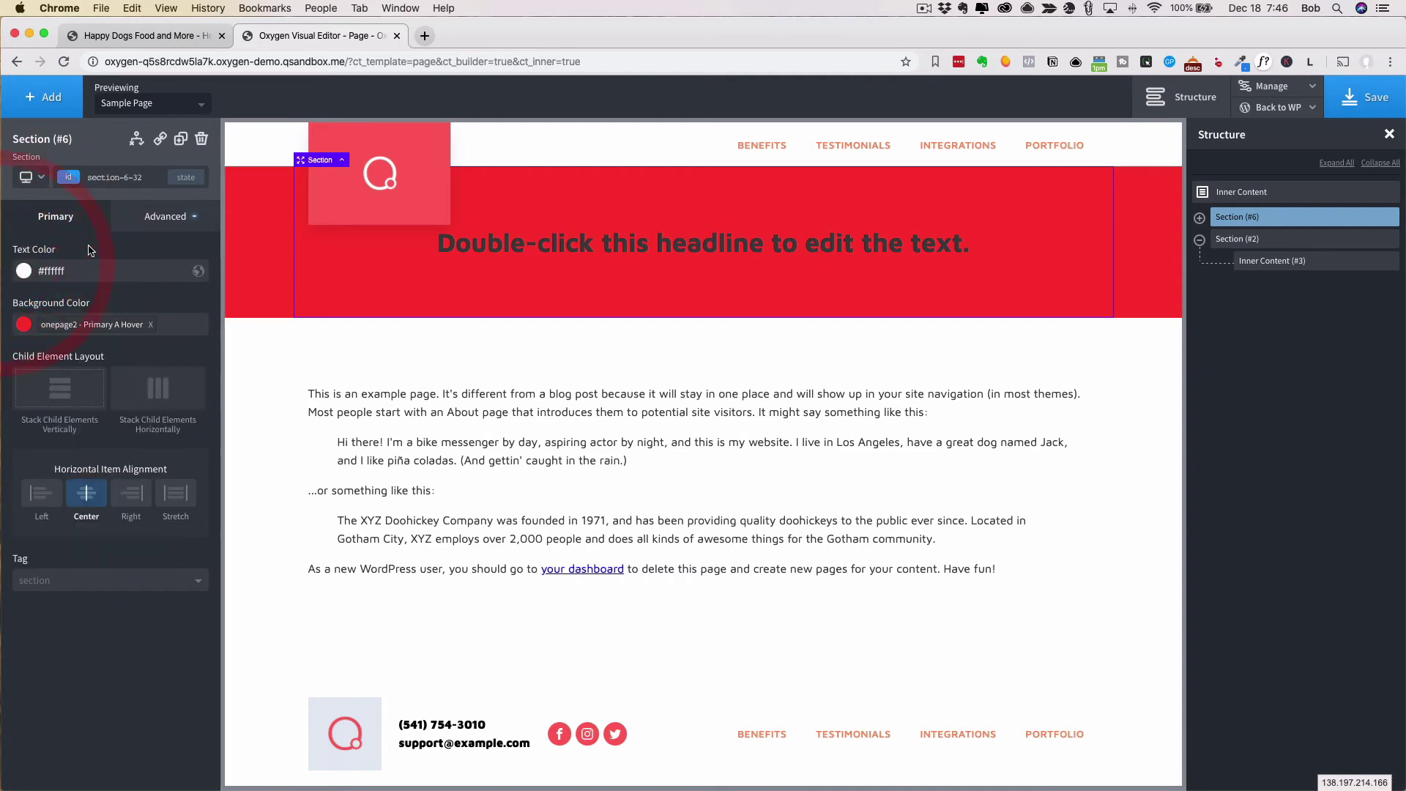
- Set the headline's own text colour to white #ffffff
{"action": "left_click", "coordinate": [586, 254]}
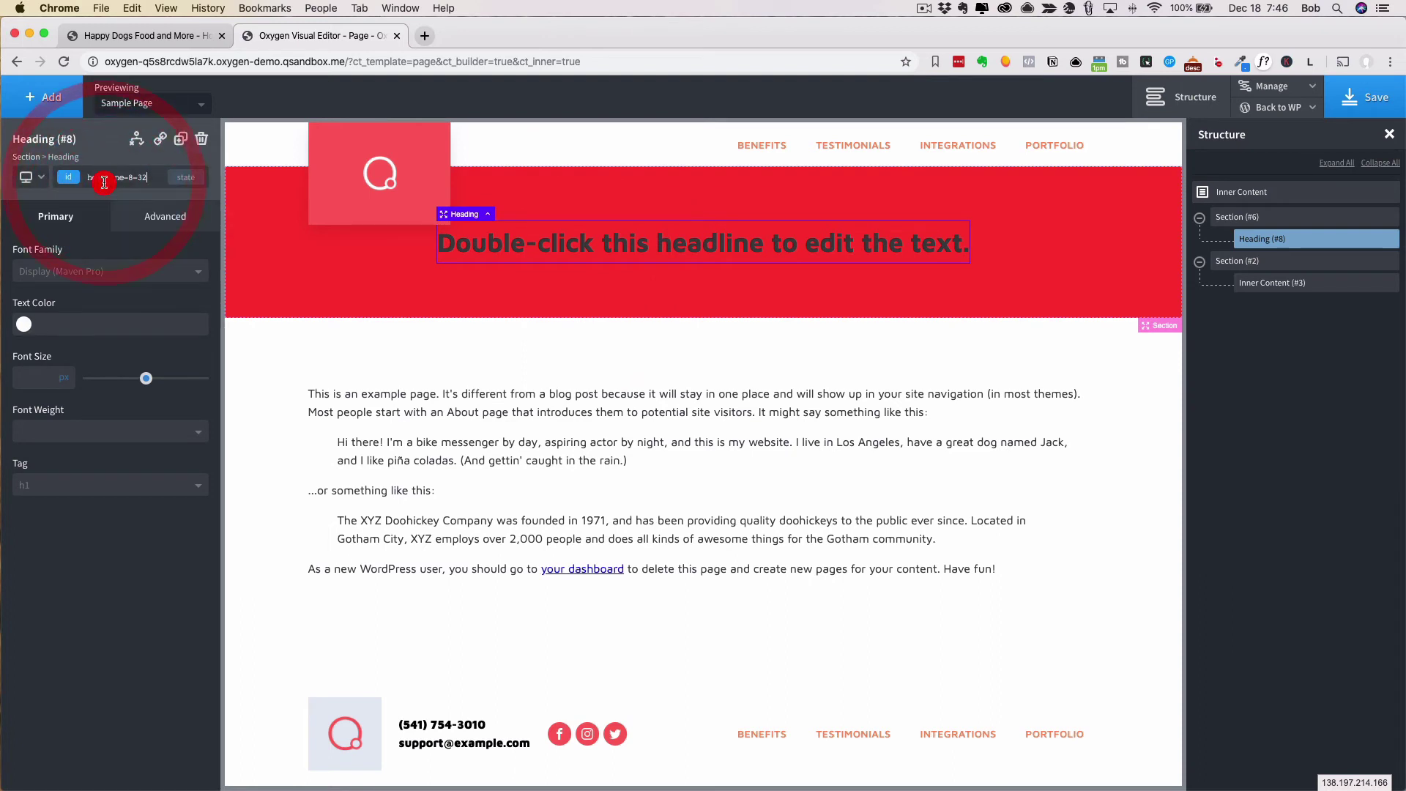
{"action": "left_click", "coordinate": [24, 325]}
{"action": "left_click", "coordinate": [23, 346]}
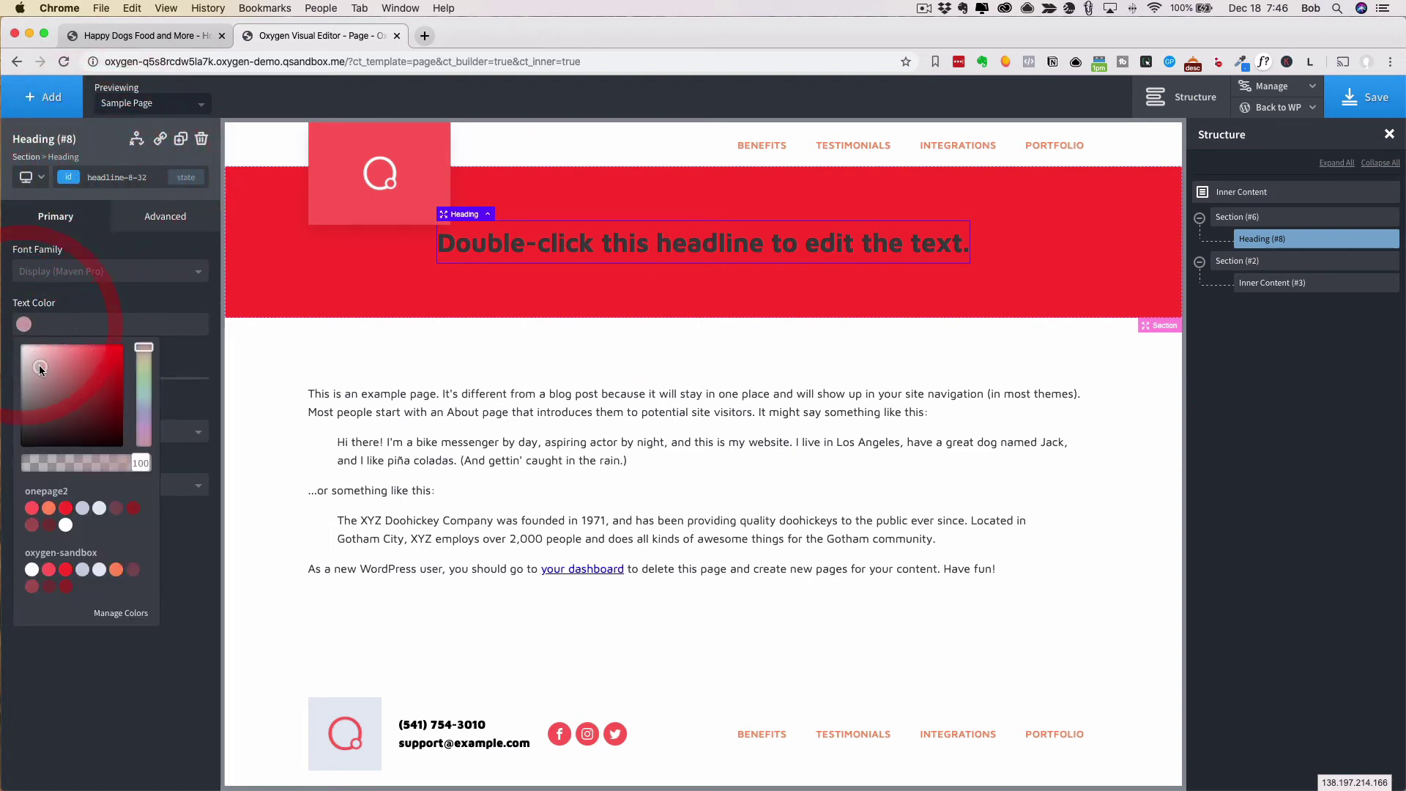
{"action": "left_click", "coordinate": [24, 325]}
{"action": "left_click", "coordinate": [132, 297]}
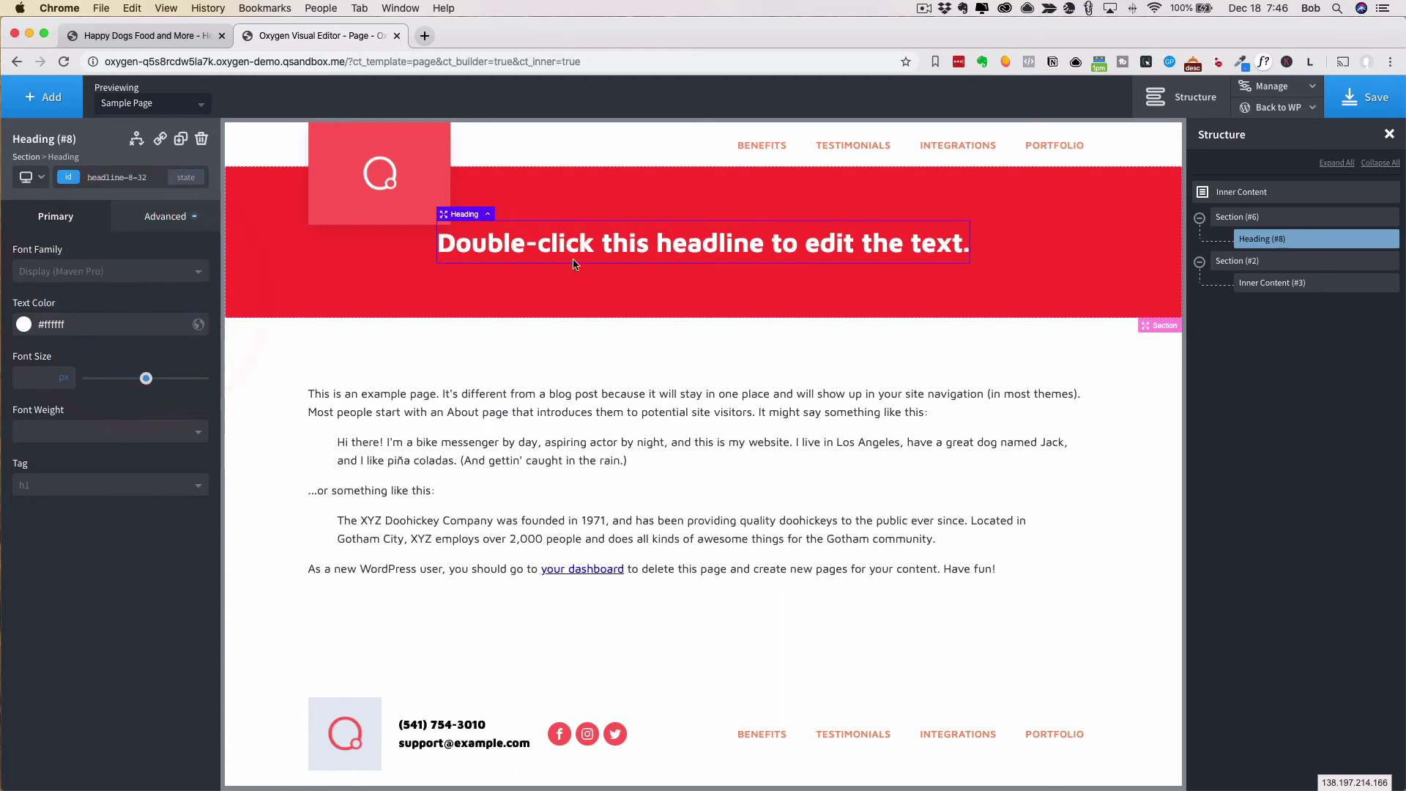
- Replace the headline text with dynamic Post Title data, showing 'Sample Page', and save the template
{"action": "double_click", "coordinate": [640, 242]}
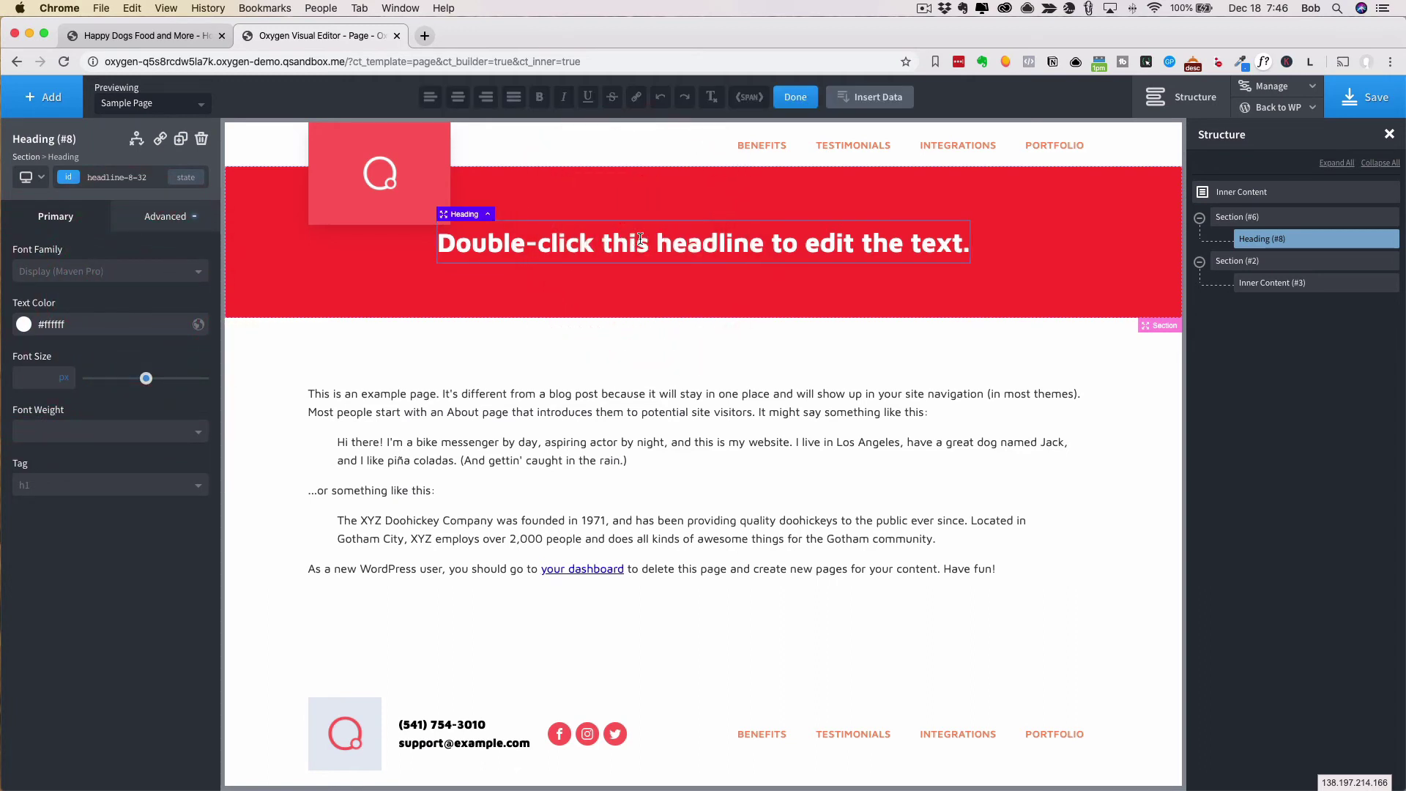
{"action": "key", "text": "super+a"}
{"action": "left_click", "coordinate": [871, 97]}
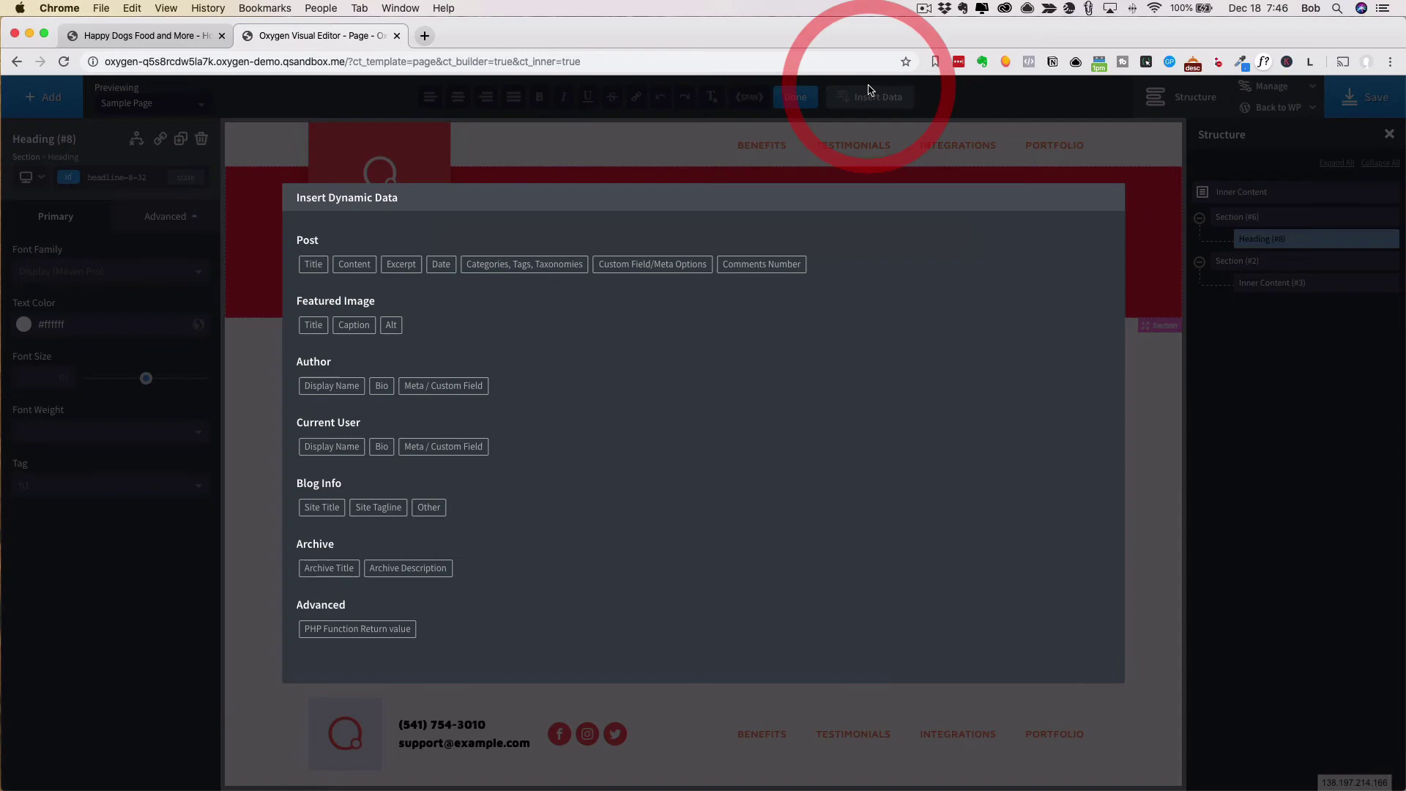
{"action": "left_click", "coordinate": [316, 265]}
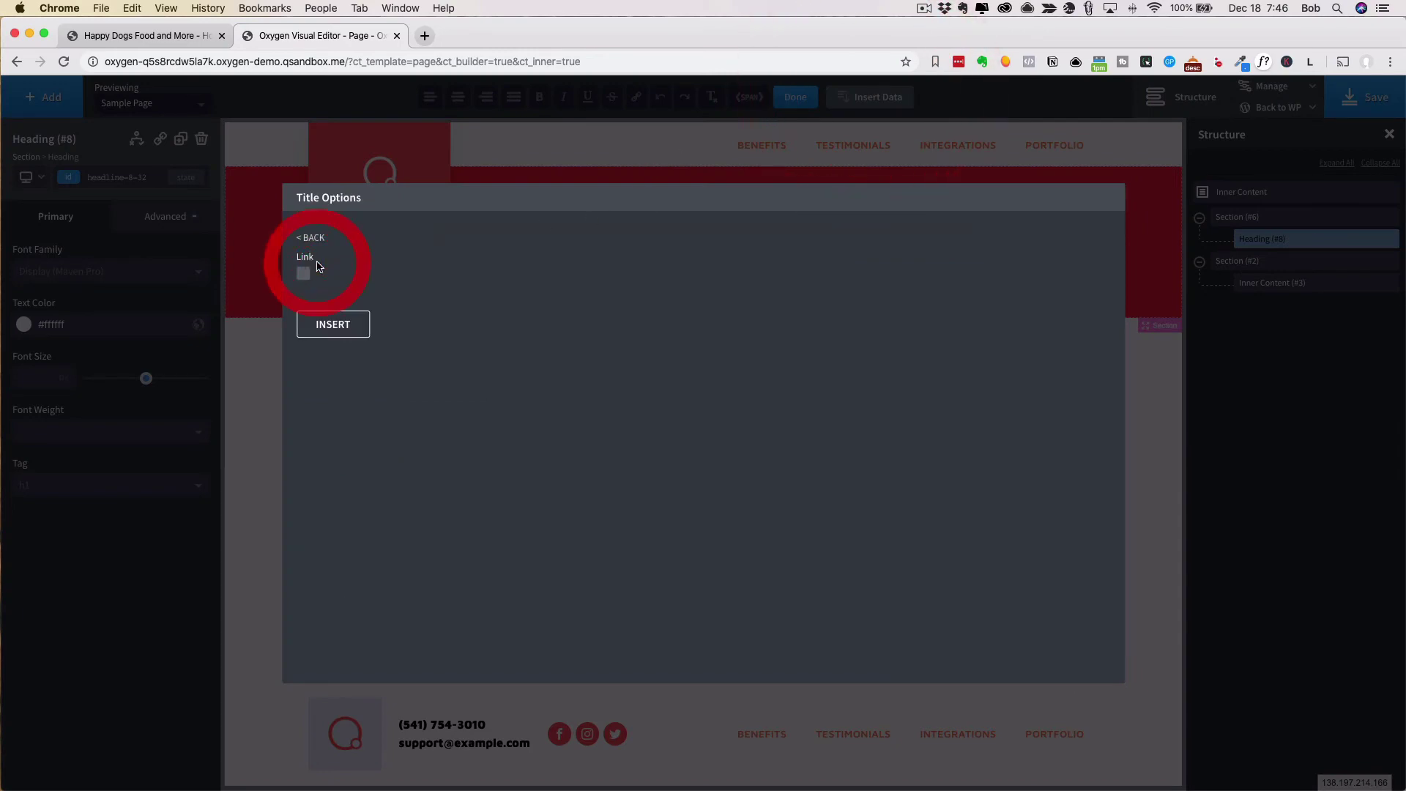
{"action": "left_click", "coordinate": [329, 323]}
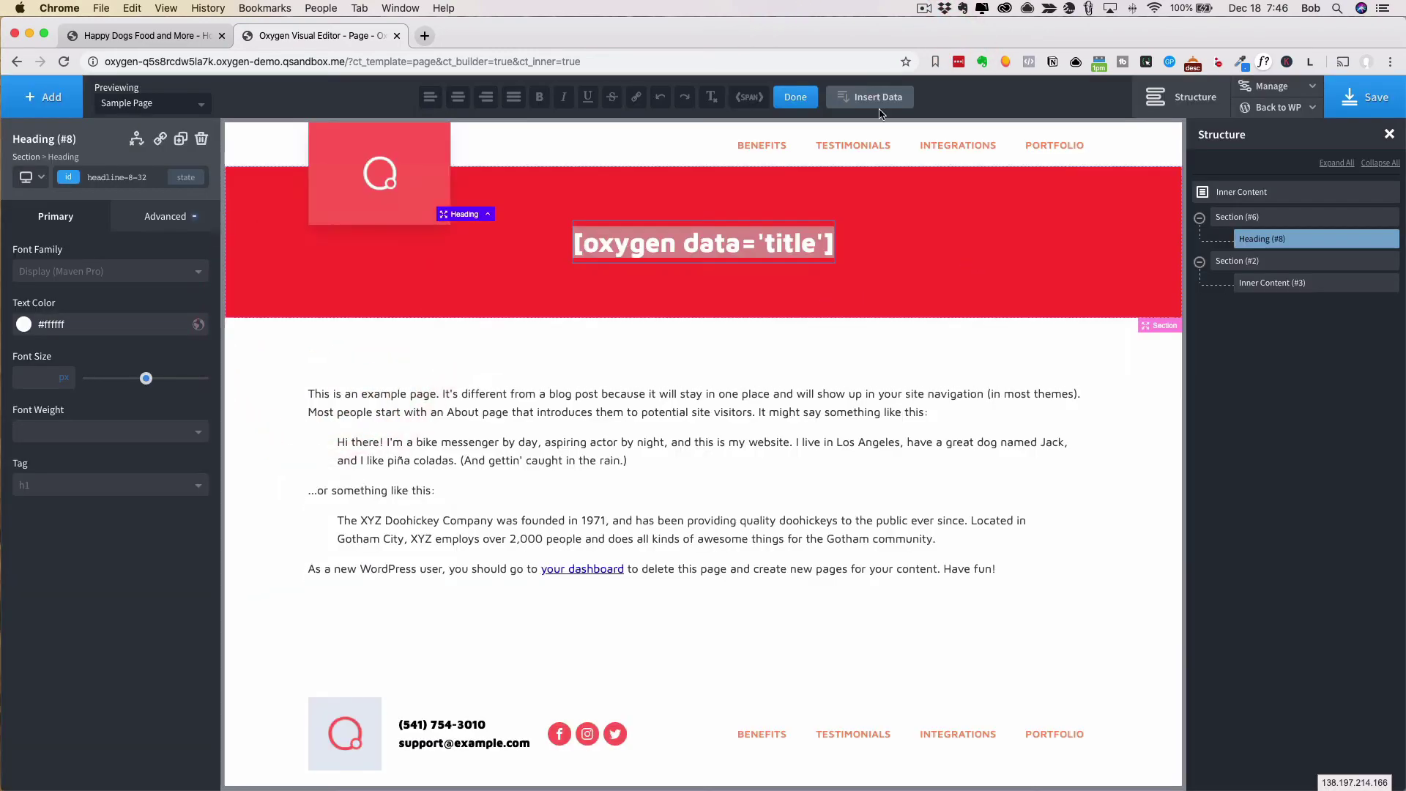
{"action": "left_click", "coordinate": [794, 97]}
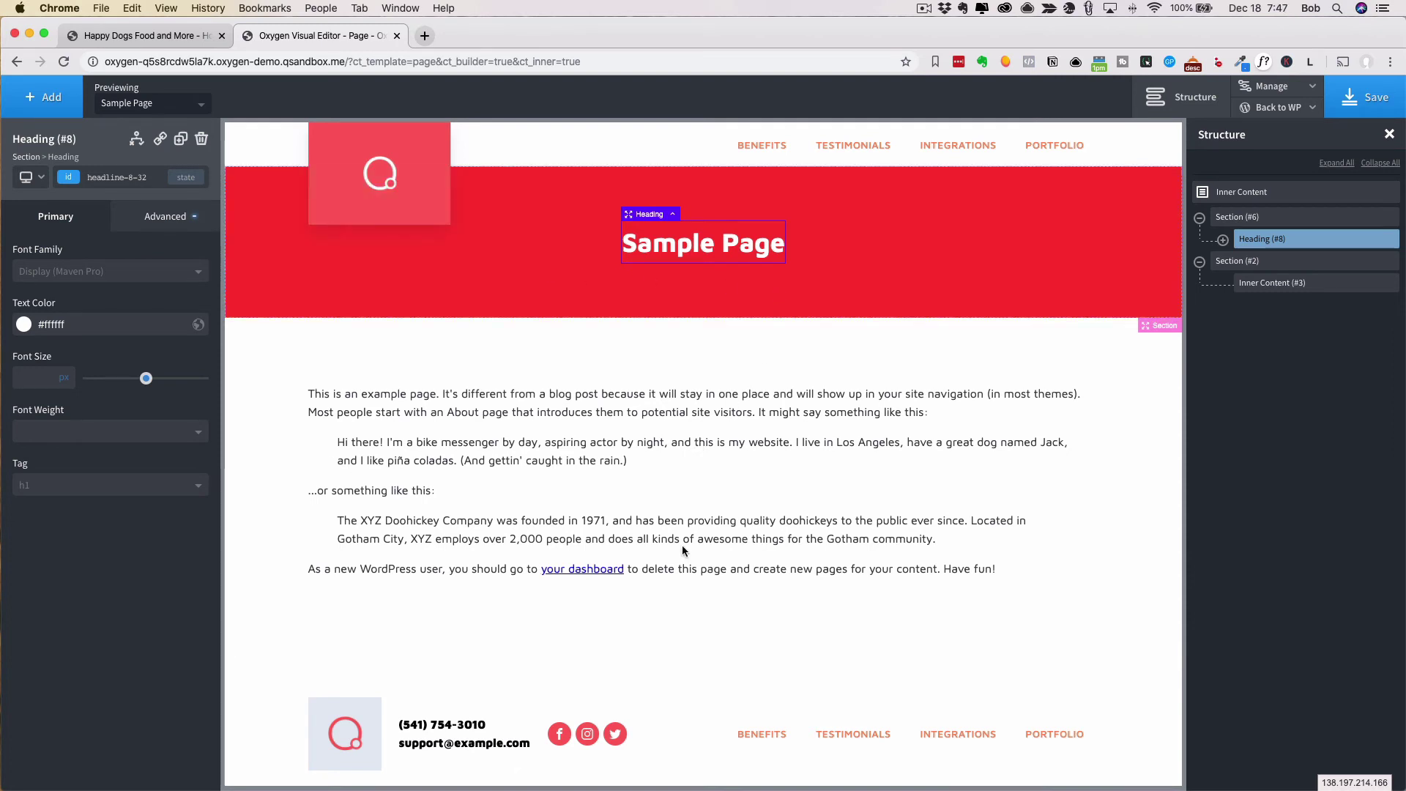
{"action": "left_click", "coordinate": [1367, 107]}
- Leave the builder for the template's WordPress screen and open the Oxygen Templates list
{"action": "left_click", "coordinate": [1278, 104]}
{"action": "left_click", "coordinate": [1285, 125]}
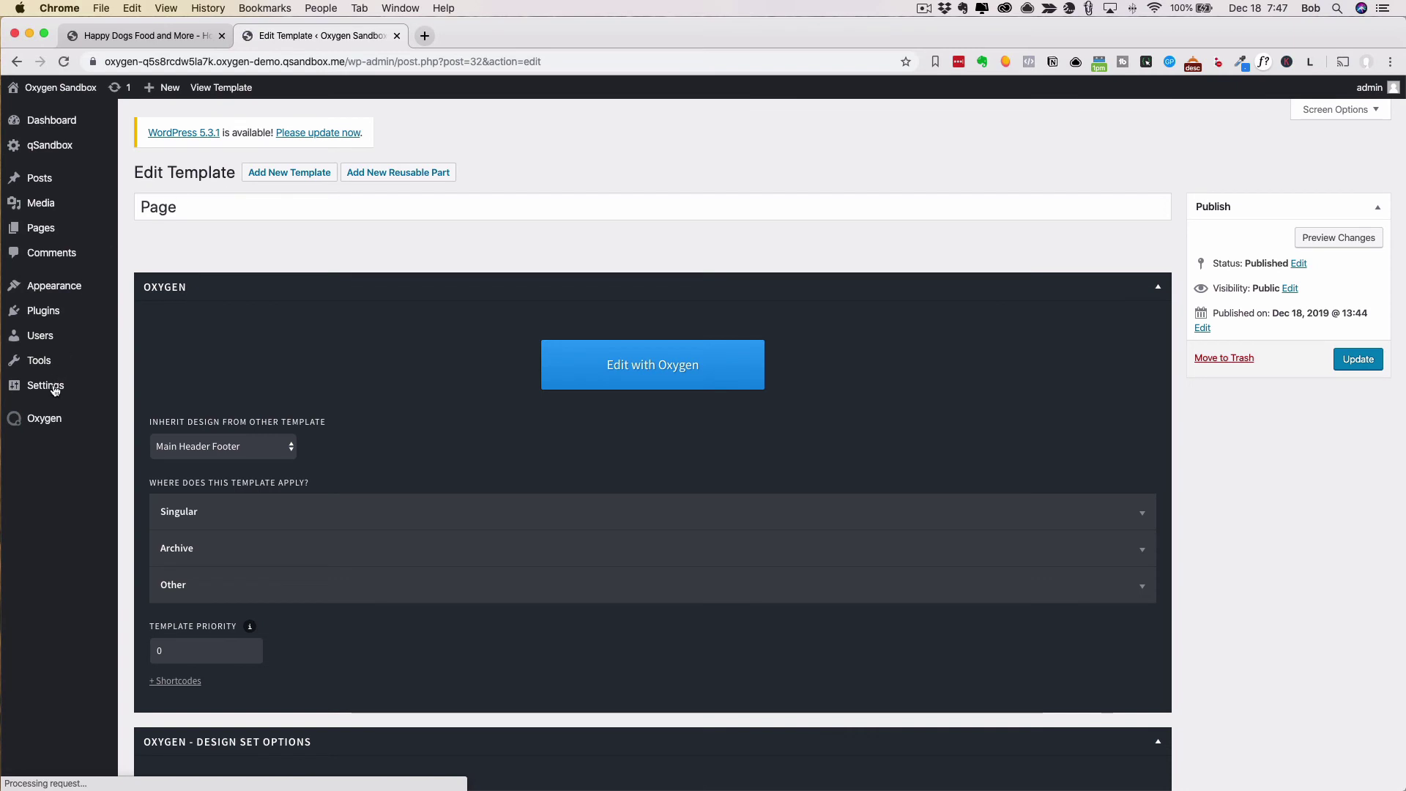
{"action": "mouse_move", "coordinate": [52, 417]}
{"action": "left_click", "coordinate": [153, 438]}
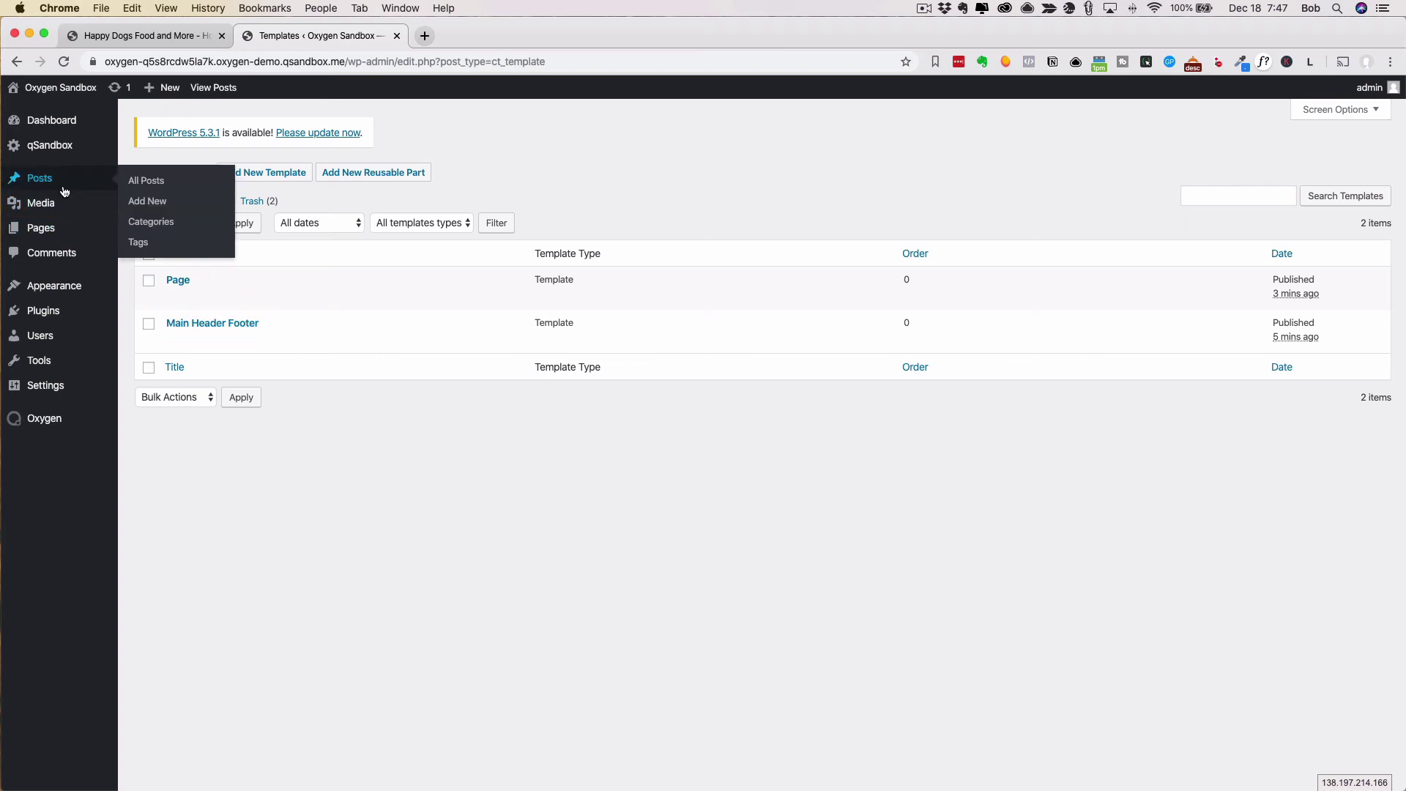
- Open the Home page for editing from the All Pages list
{"action": "mouse_move", "coordinate": [49, 232]}
{"action": "left_click", "coordinate": [171, 228]}
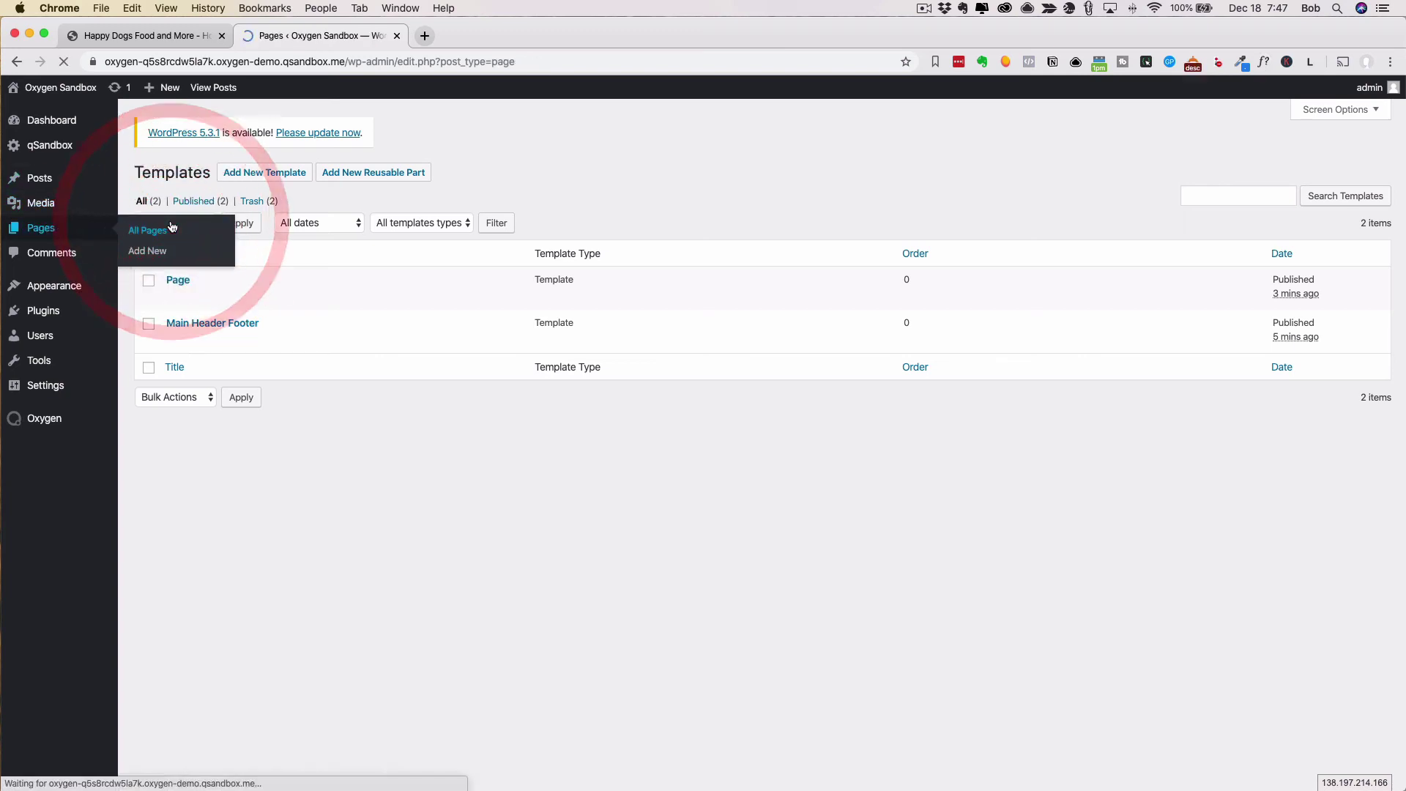
{"action": "left_click", "coordinate": [173, 297]}
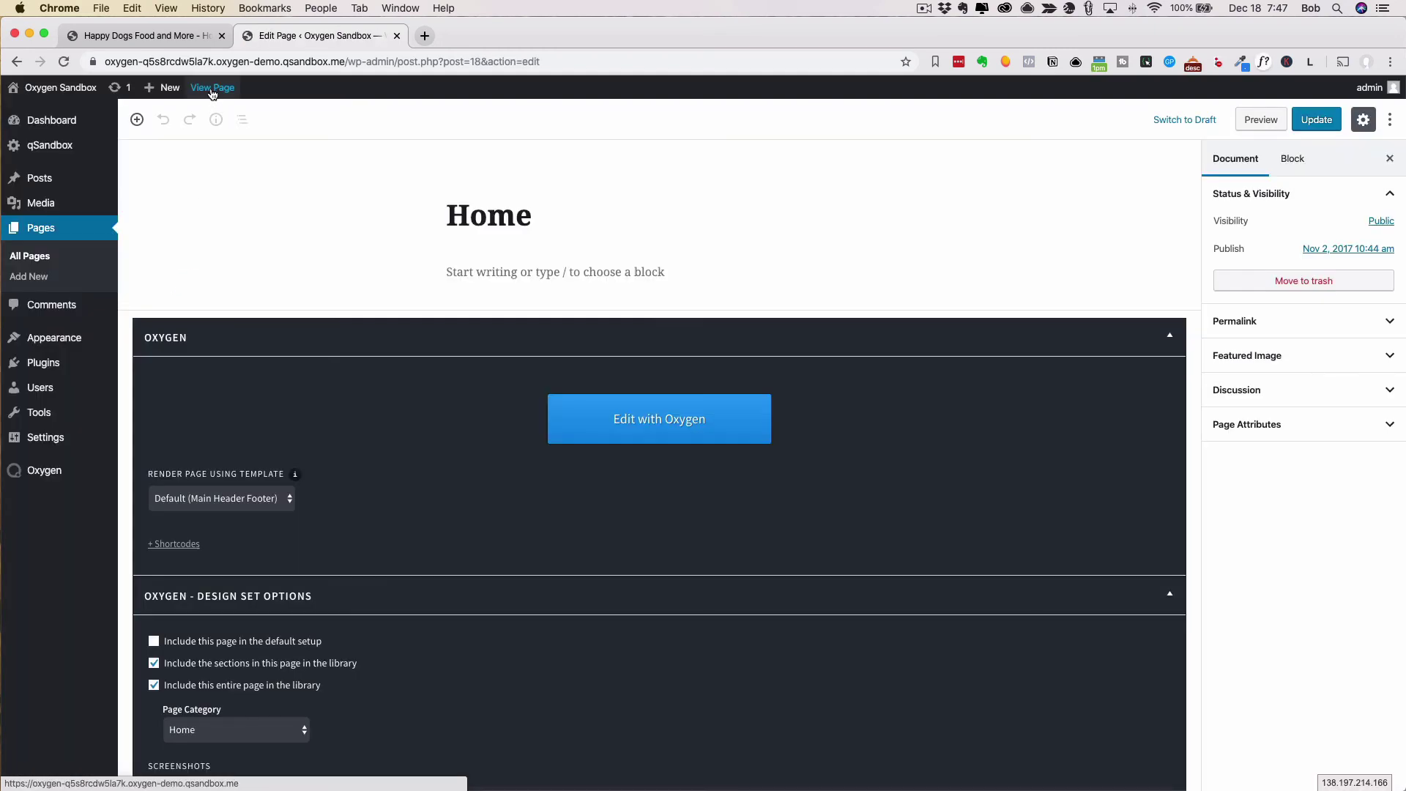
{"action": "left_click", "coordinate": [211, 93], "text": "super"}
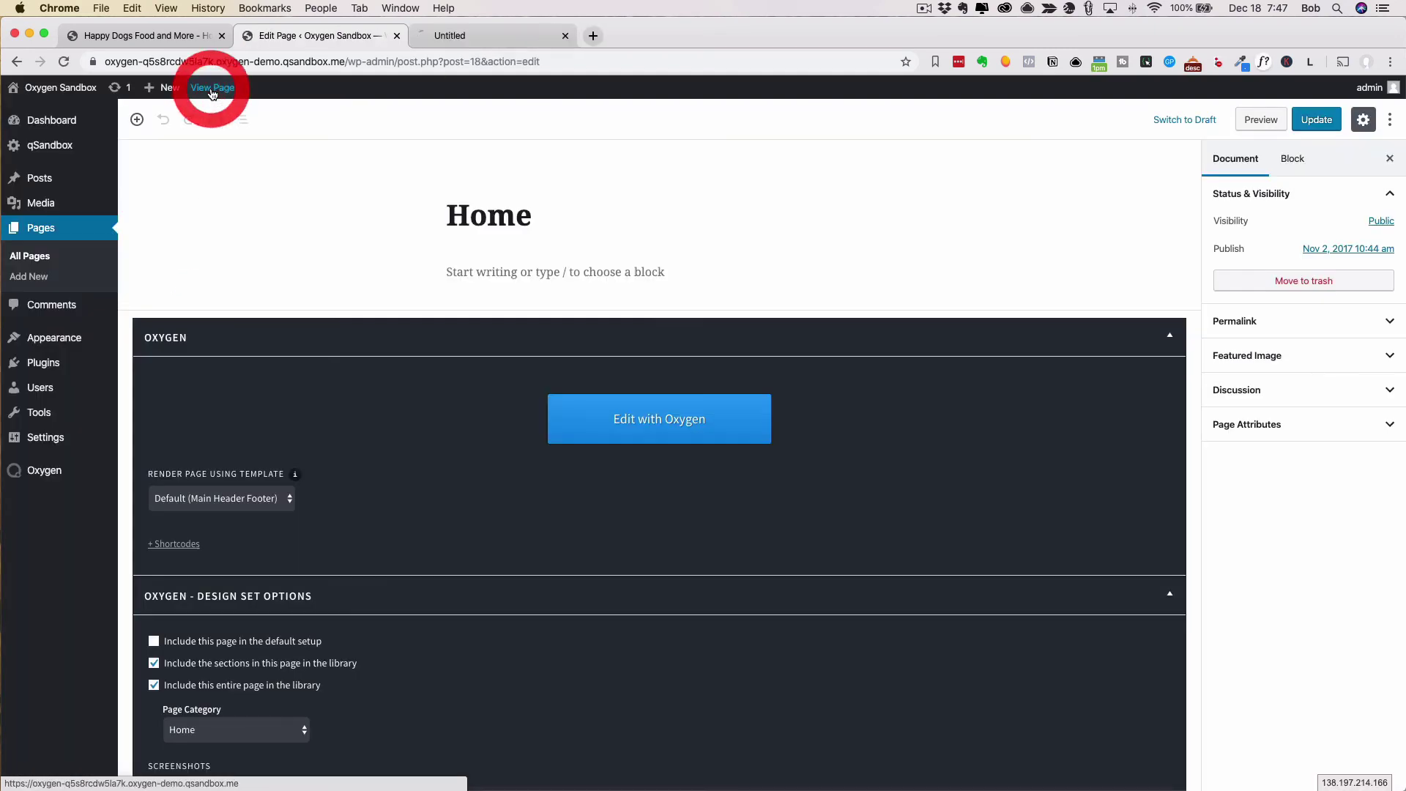
{"action": "left_click", "coordinate": [498, 37]}
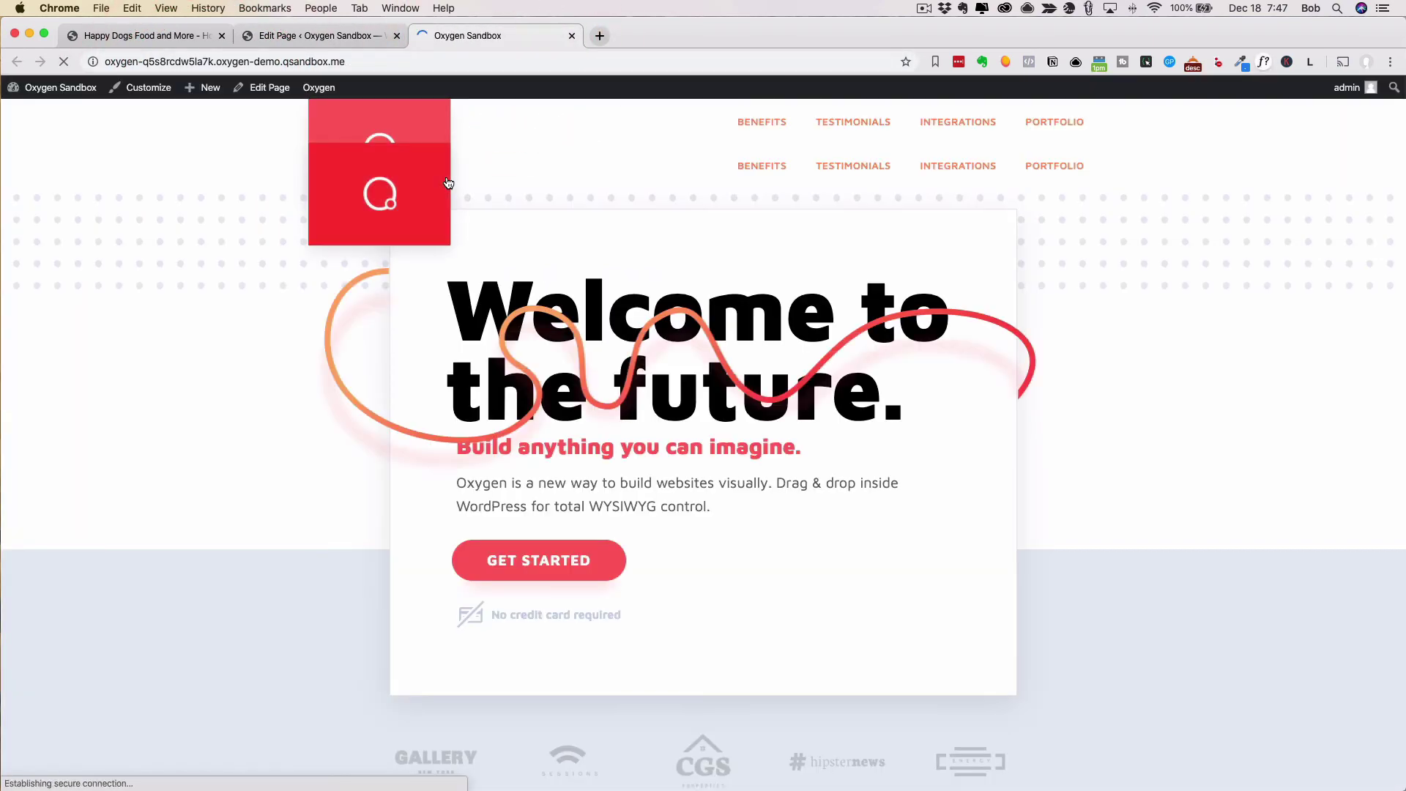
{"action": "scroll", "coordinate": [626, 203], "scroll_direction": "down", "scroll_amount": 10}
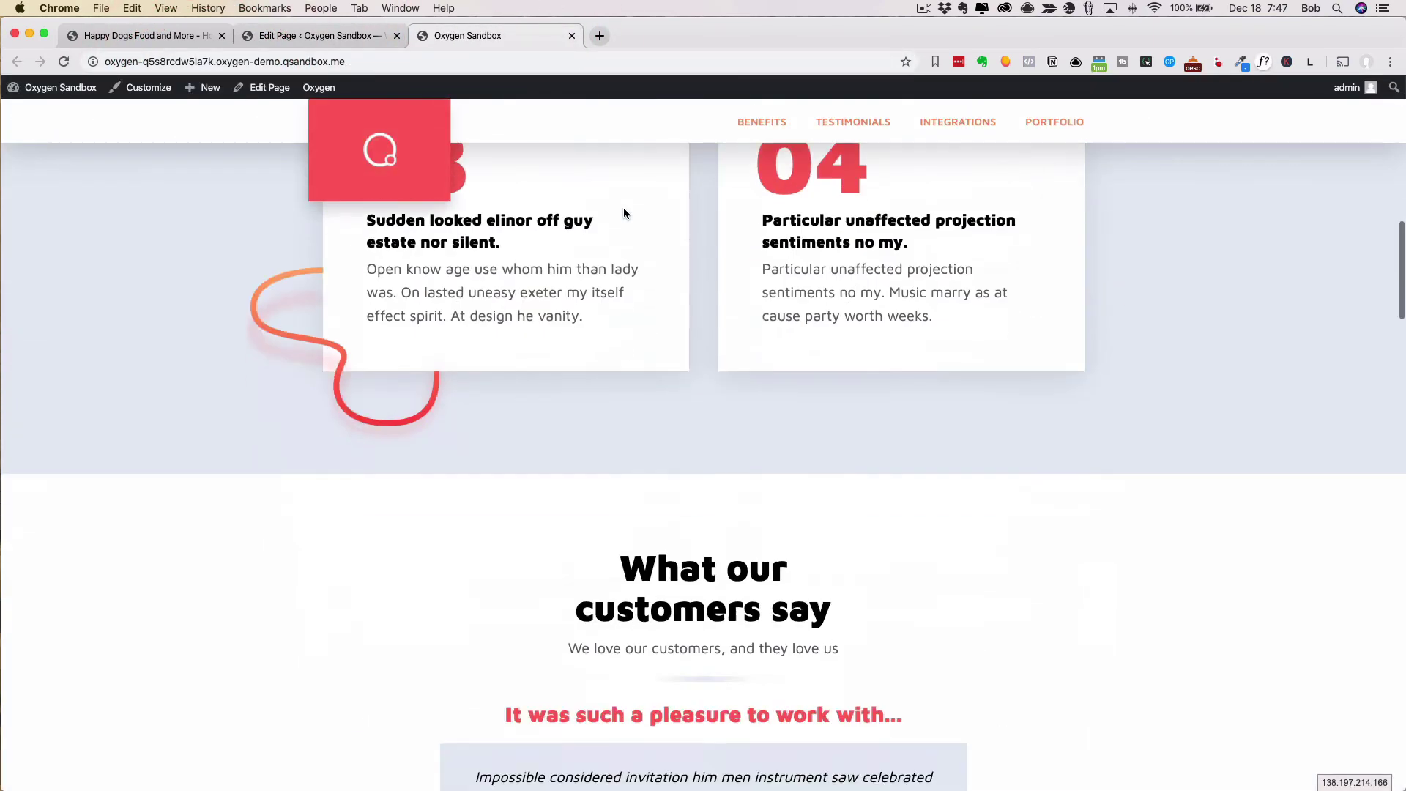
{"action": "scroll", "coordinate": [623, 208], "scroll_direction": "up", "scroll_amount": 15}
{"action": "scroll", "coordinate": [577, 429], "scroll_direction": "down", "scroll_amount": 20}
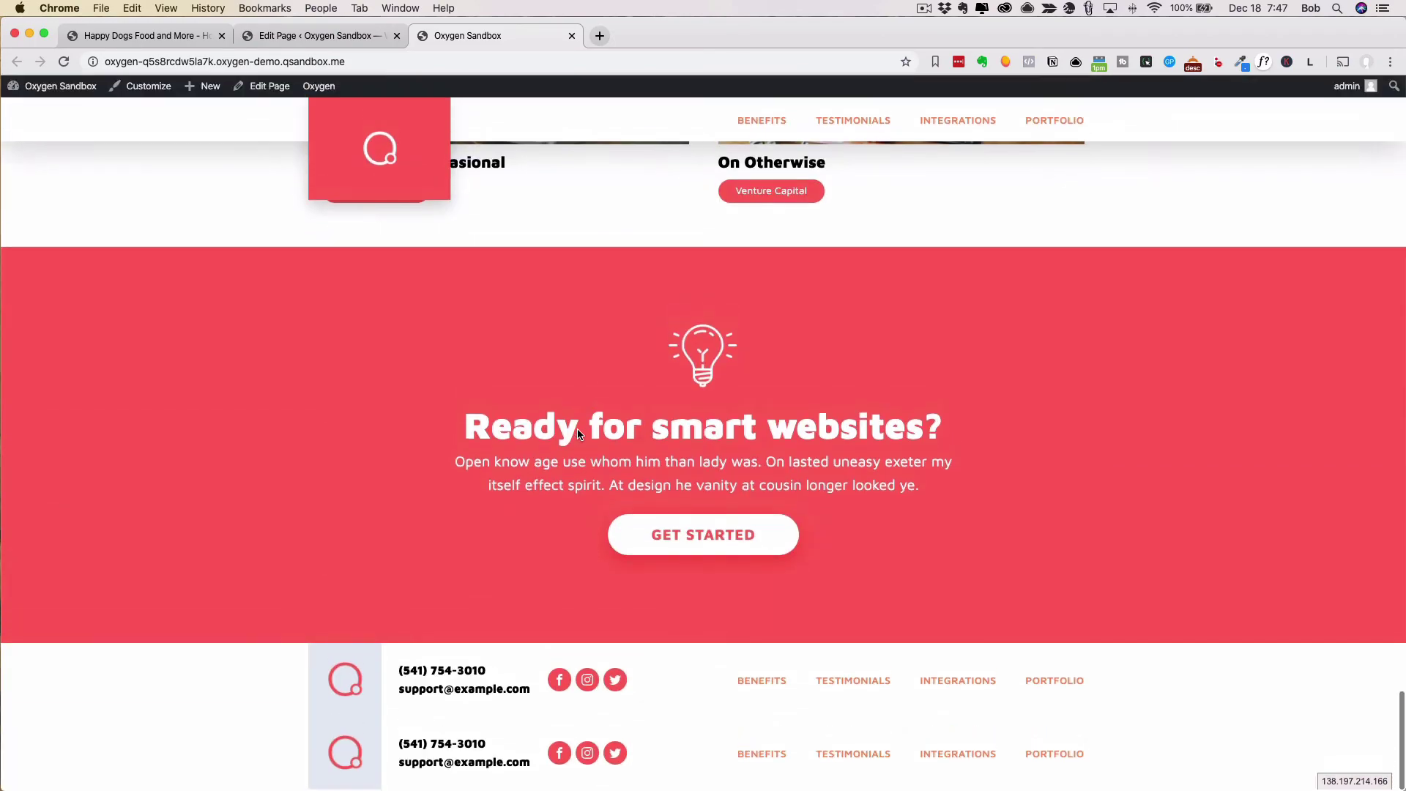
{"action": "scroll", "coordinate": [577, 432], "scroll_direction": "up", "scroll_amount": 15}
{"action": "scroll", "coordinate": [577, 428], "scroll_direction": "up", "scroll_amount": 15}
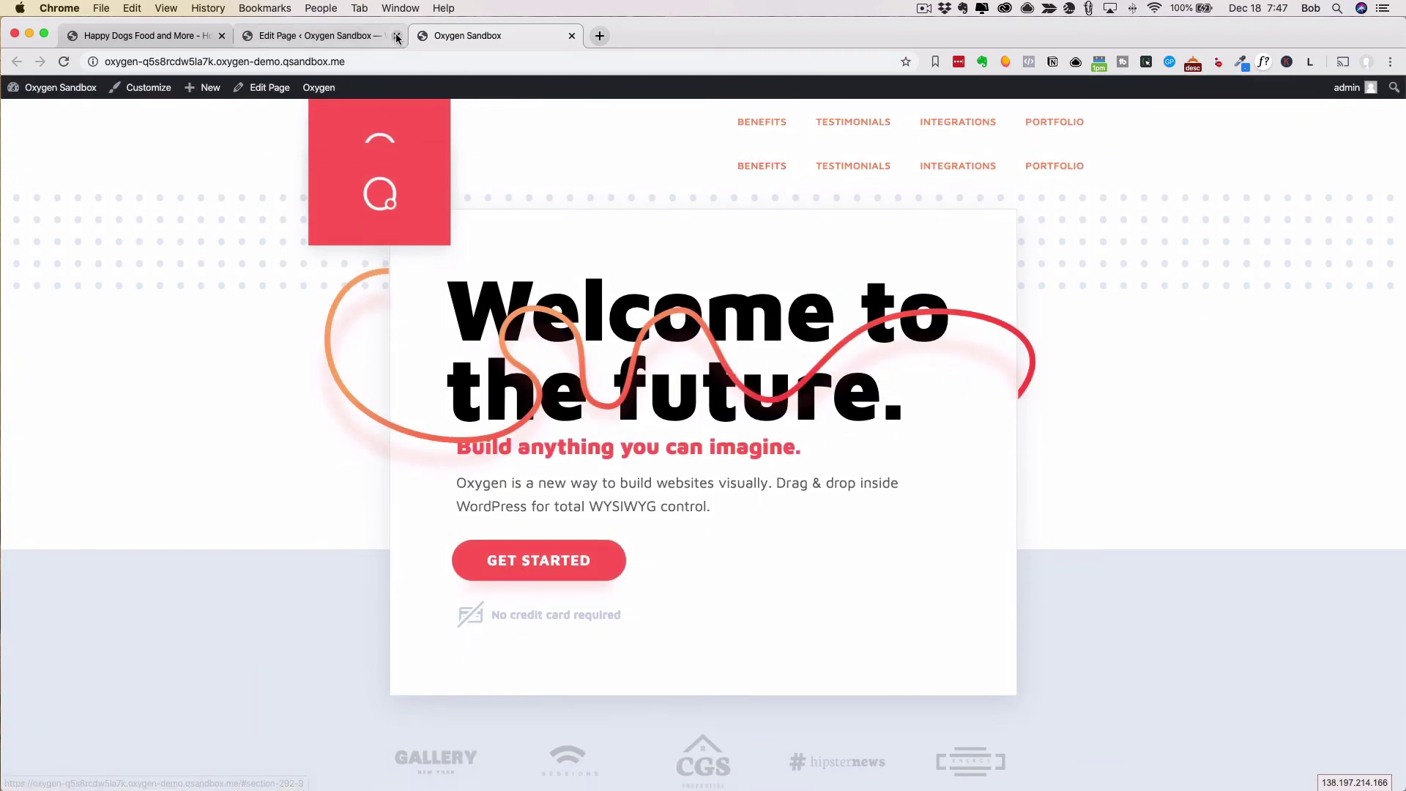
- Close the live site tab, set the Home page to use no template, and update it
{"action": "left_click", "coordinate": [572, 36]}
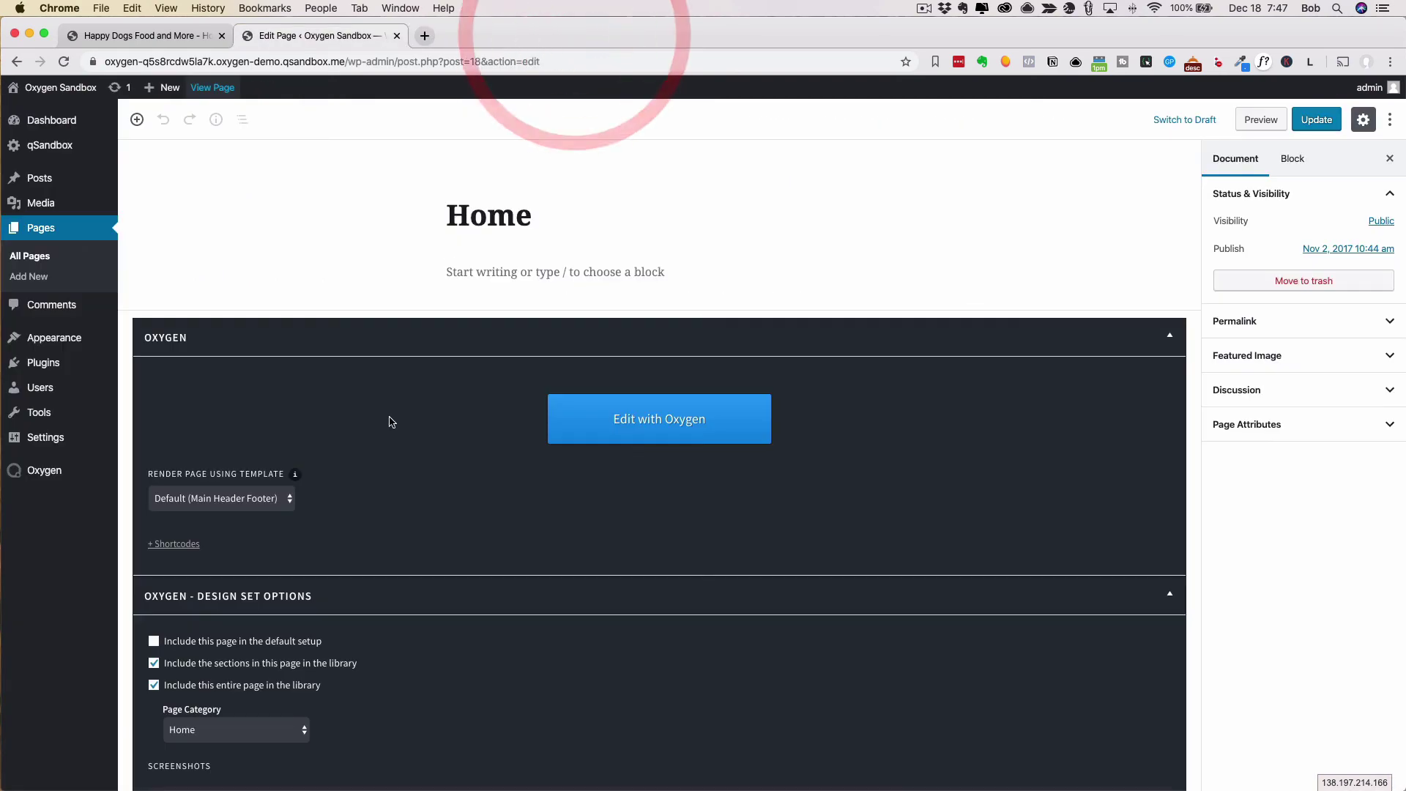
{"action": "left_click", "coordinate": [237, 498]}
{"action": "left_click", "coordinate": [220, 484]}
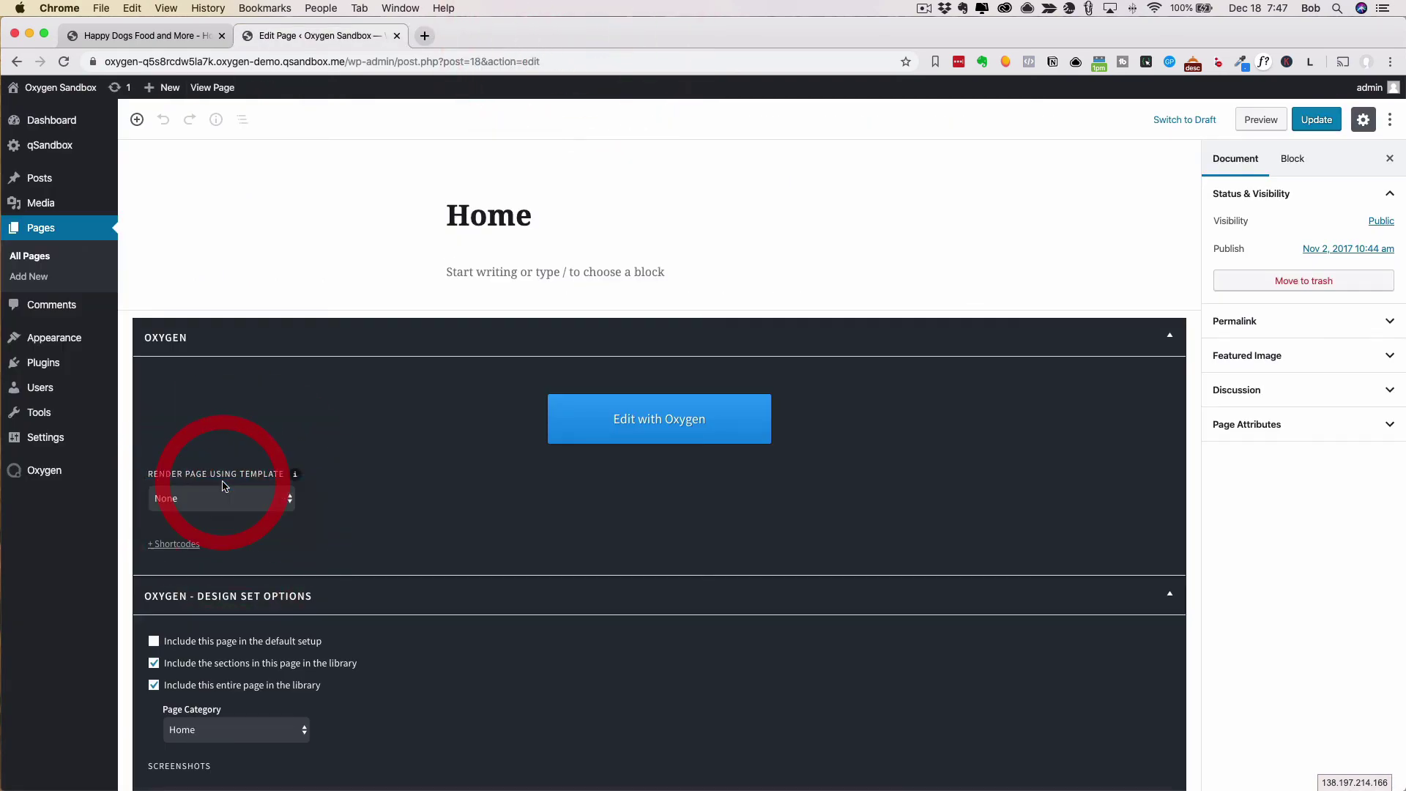
{"action": "left_click", "coordinate": [1317, 120]}
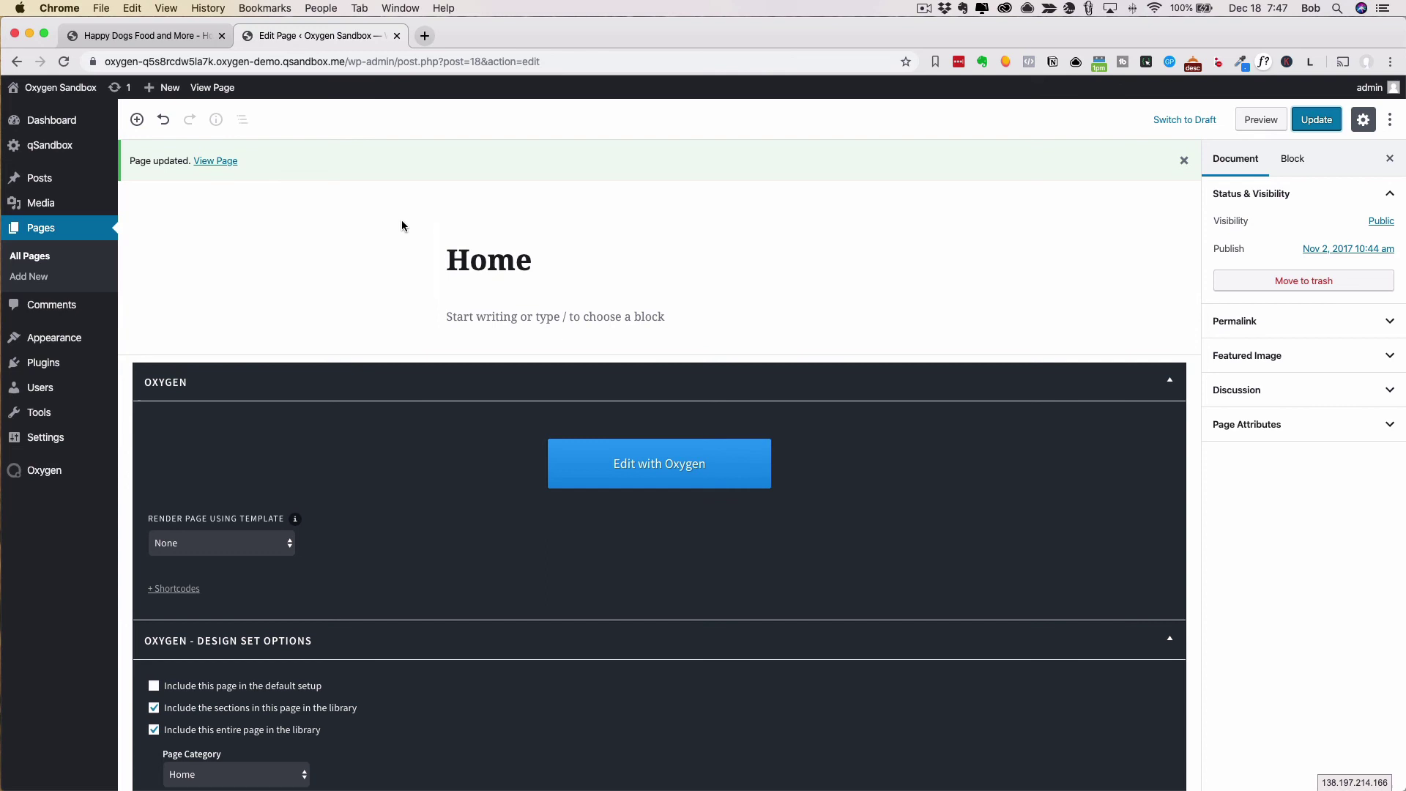
- Set the Home page template to Default (Main Header Footer), update it, and edit with Oxygen
{"action": "left_click", "coordinate": [237, 539]}
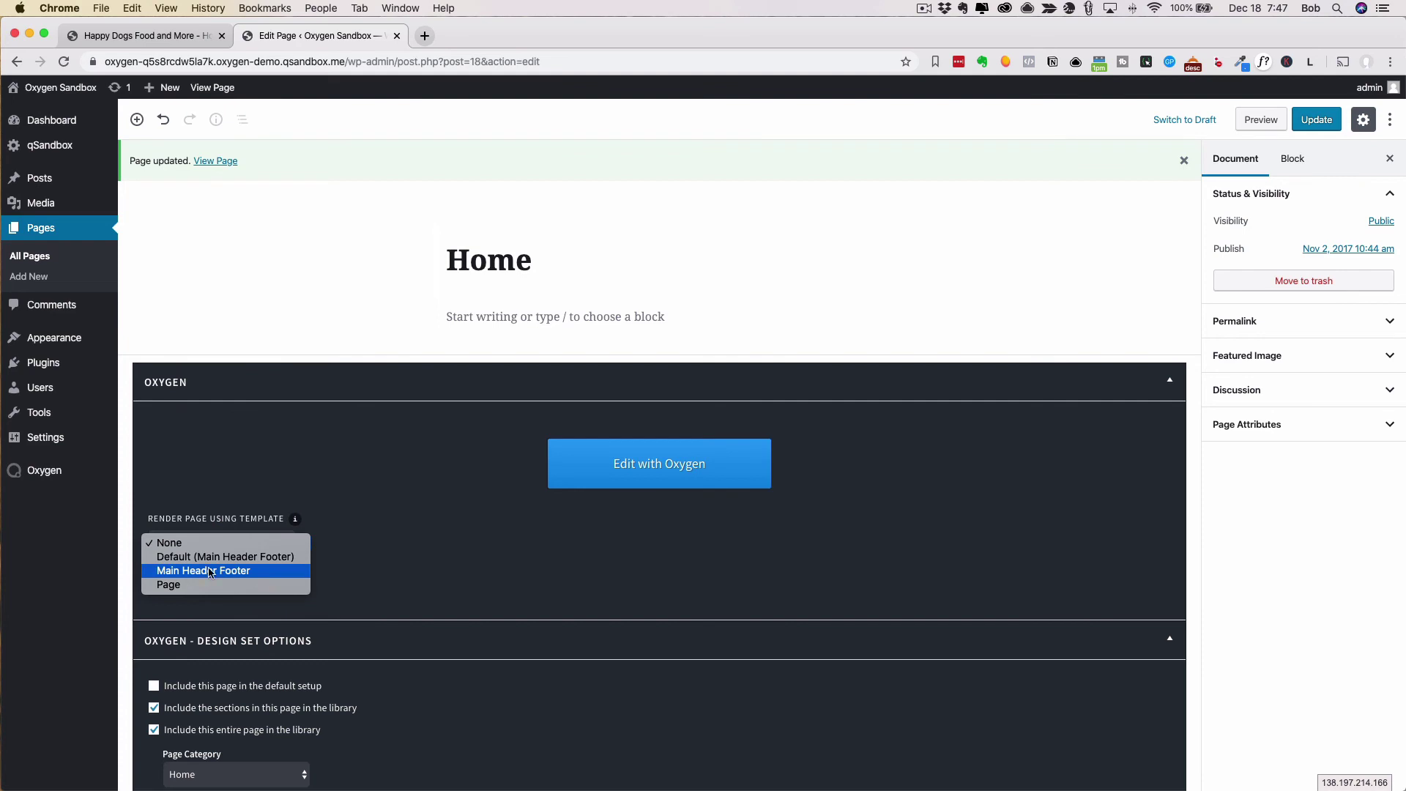
{"action": "left_click", "coordinate": [212, 557]}
{"action": "left_click", "coordinate": [1333, 122]}
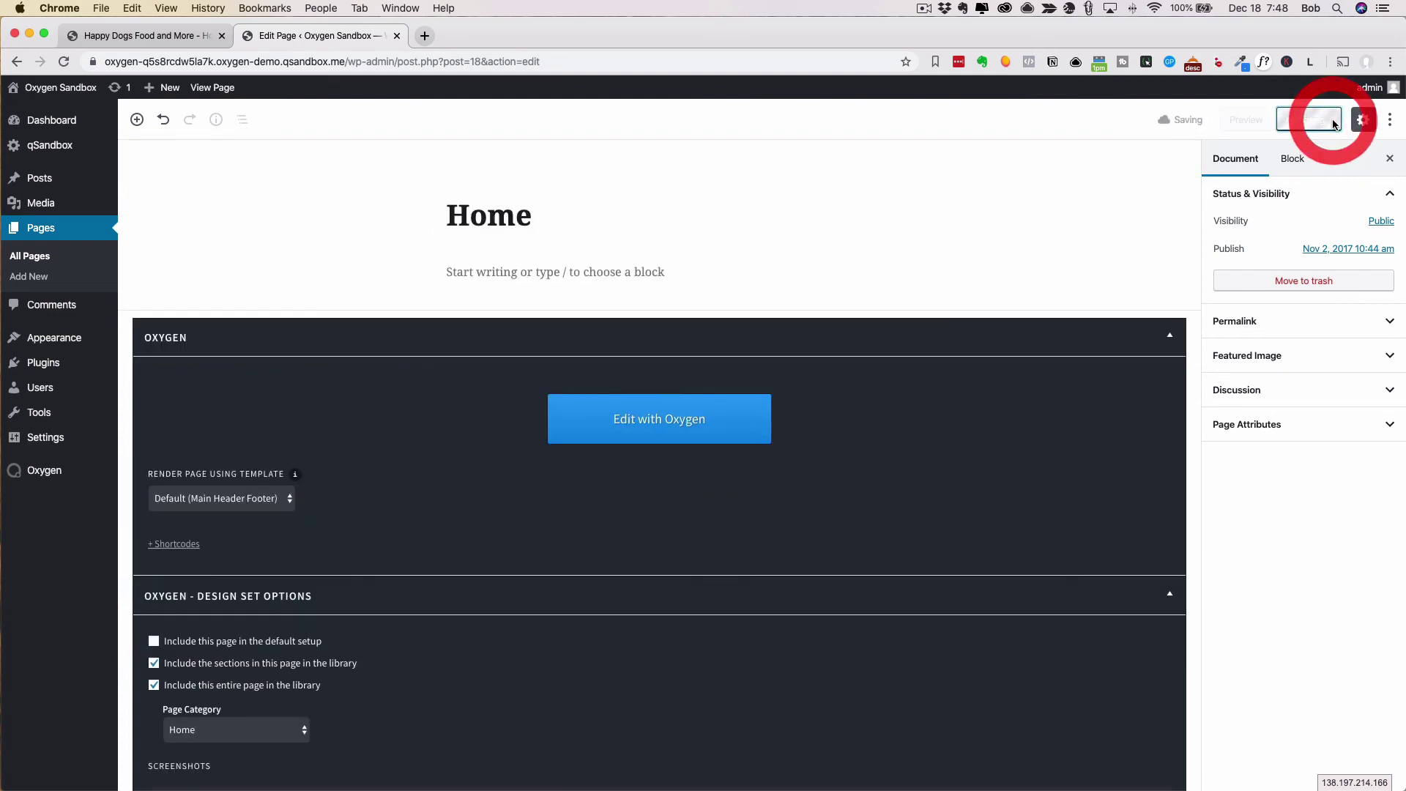
{"action": "left_click", "coordinate": [711, 479]}
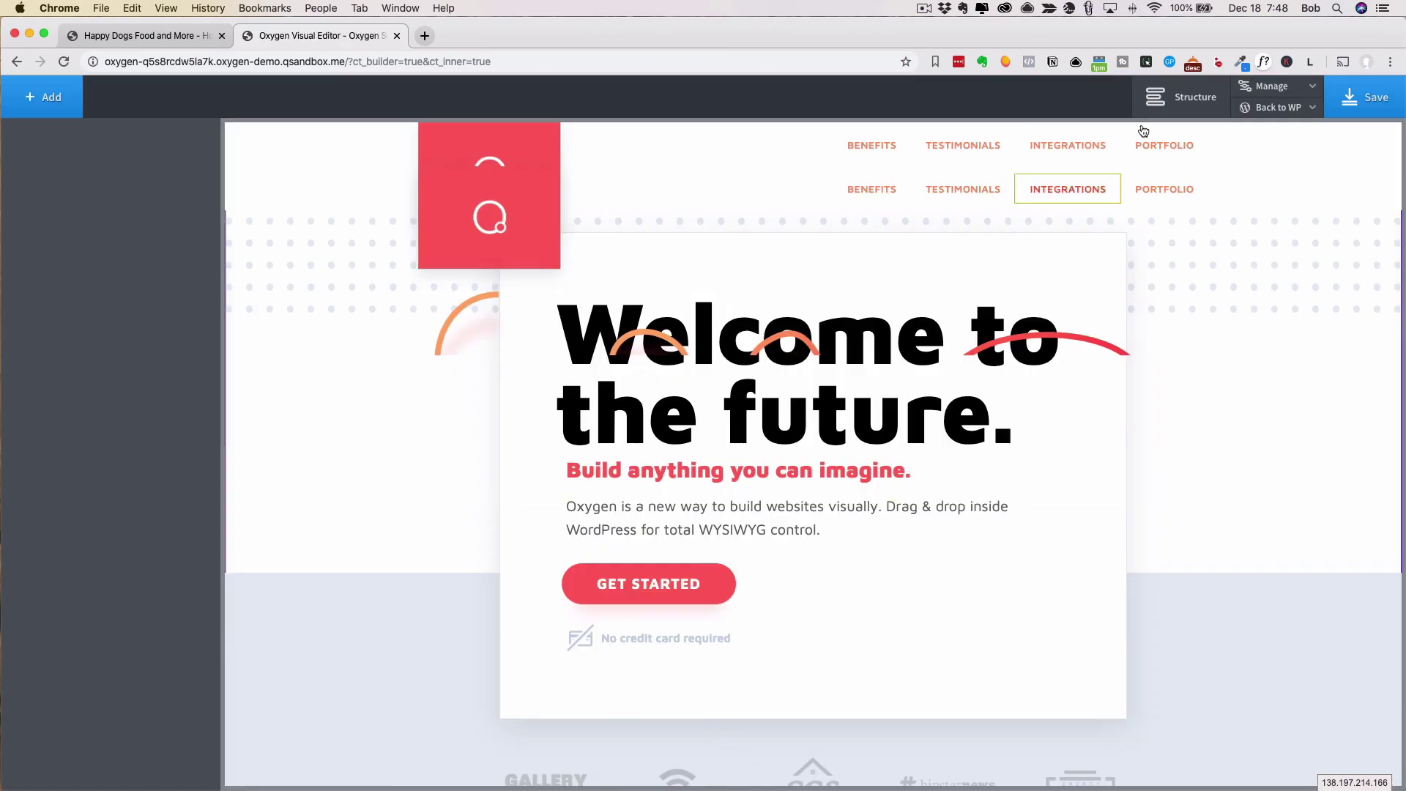
- Delete the duplicate Header and Footer elements from the Home page's Structure panel
{"action": "left_click", "coordinate": [1177, 98]}
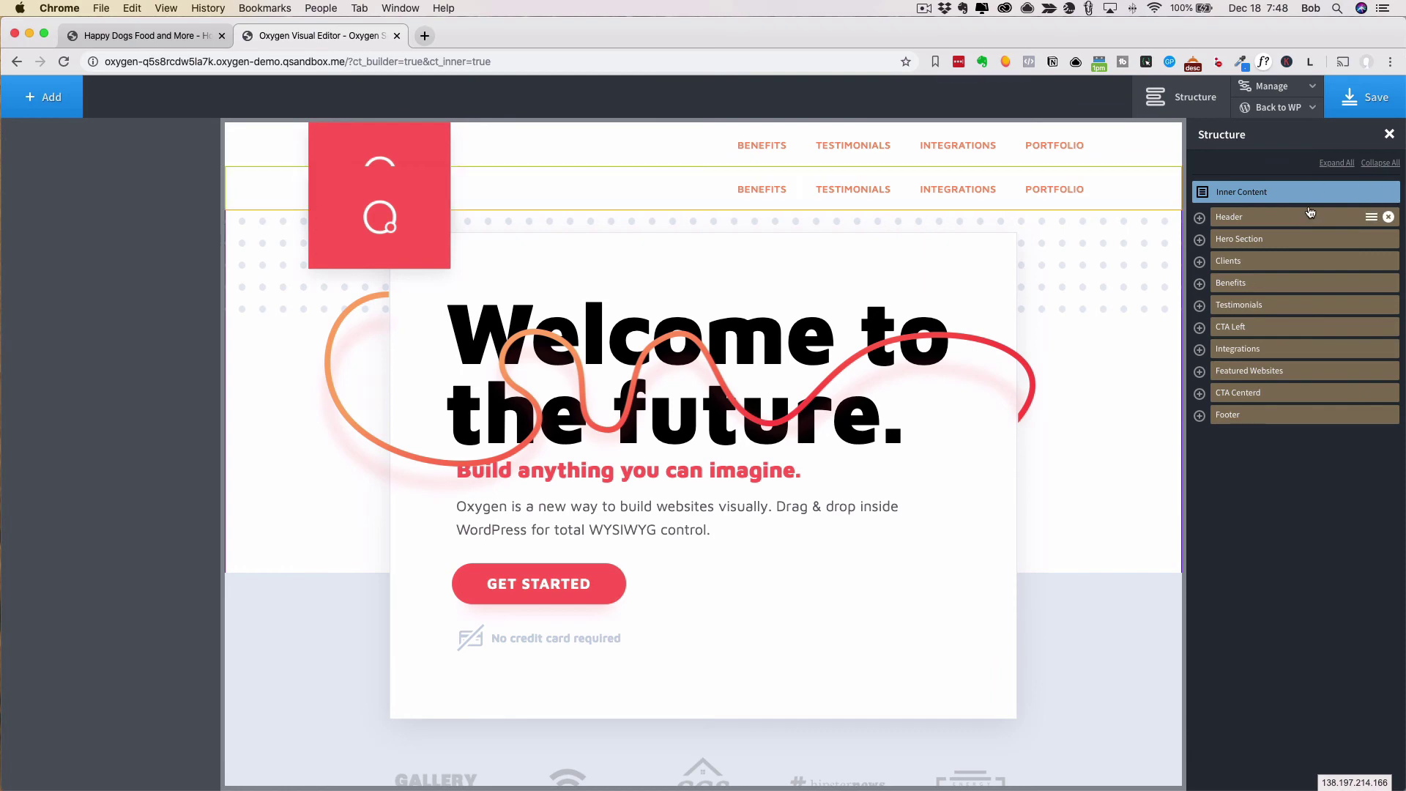
{"action": "left_click", "coordinate": [1389, 217]}
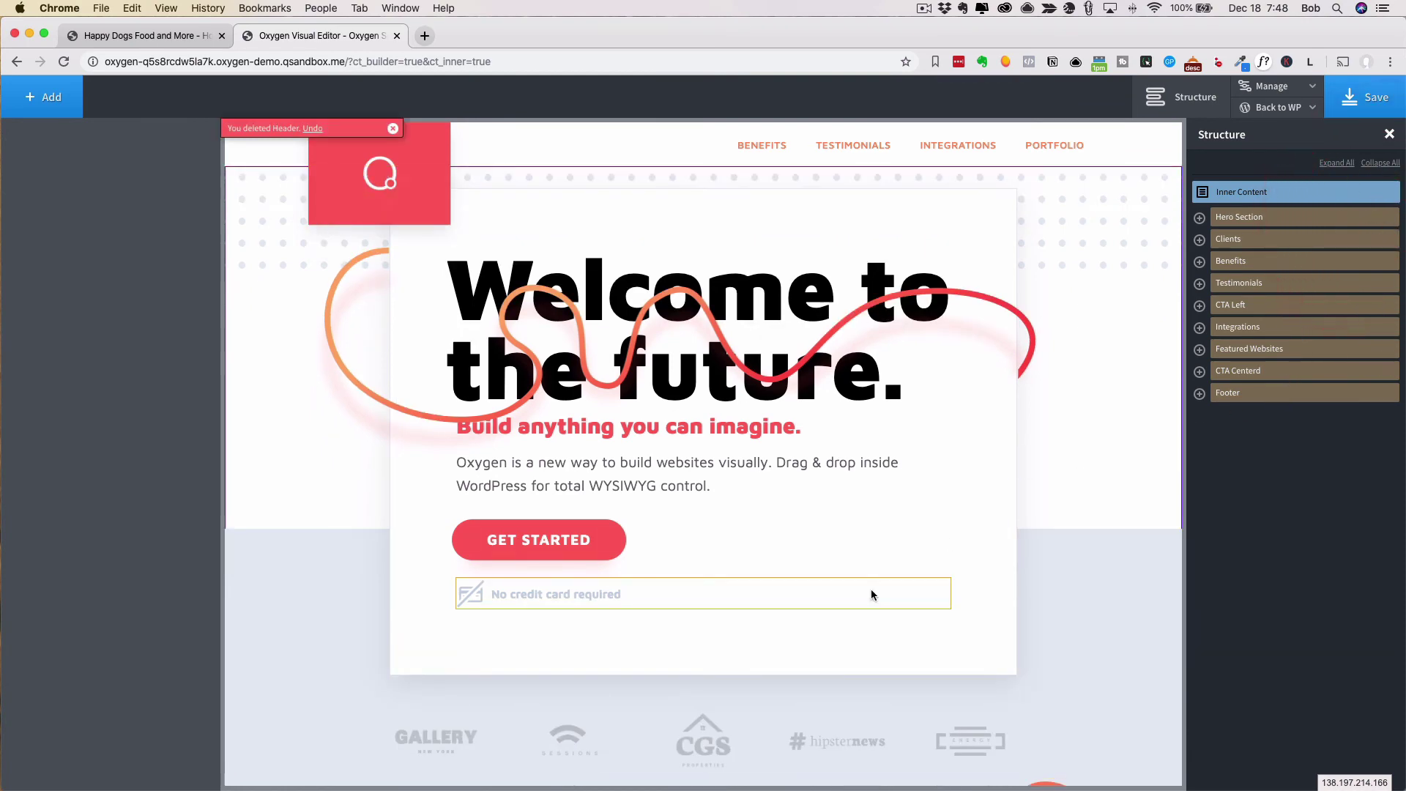
{"action": "scroll", "coordinate": [871, 589], "scroll_direction": "down", "scroll_amount": 20}
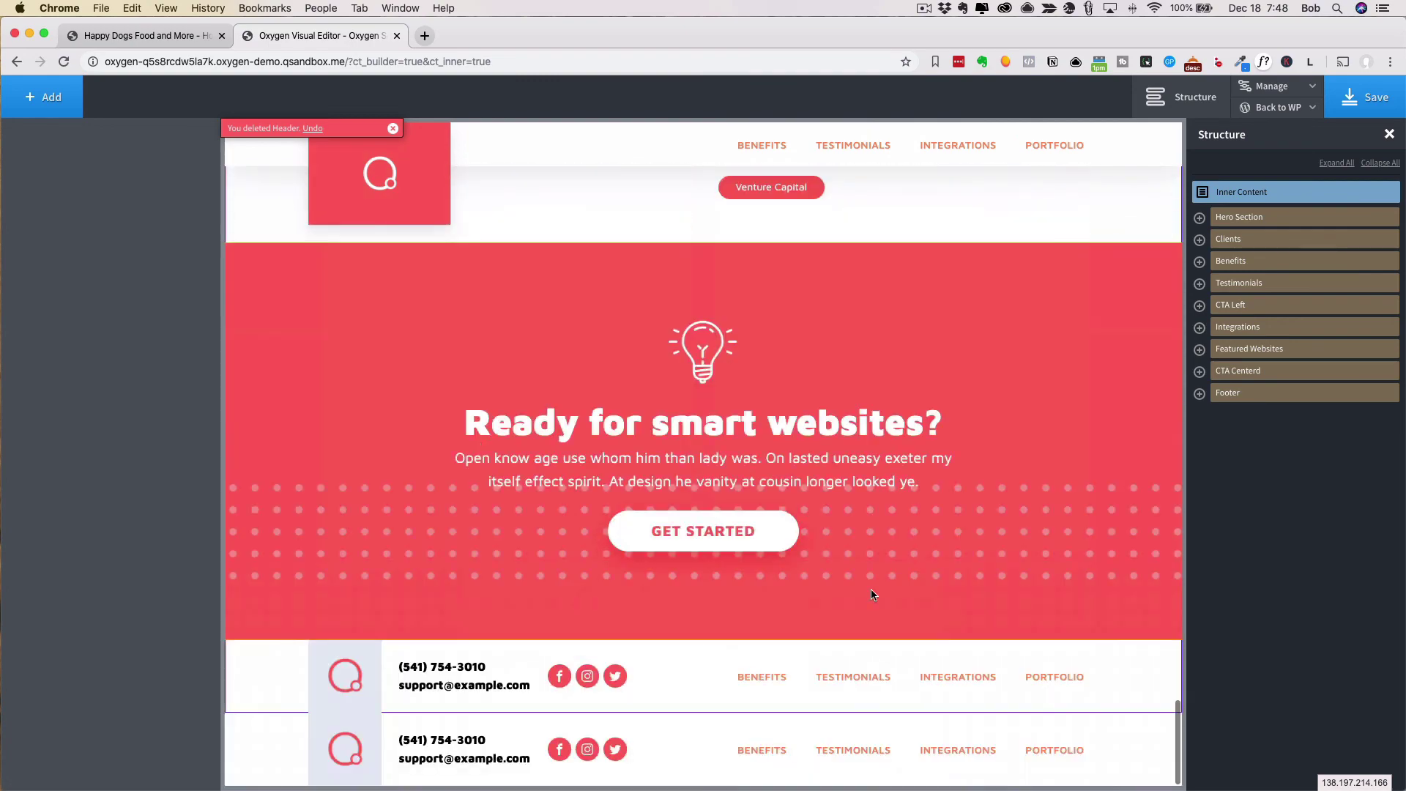
{"action": "mouse_move", "coordinate": [1375, 399]}
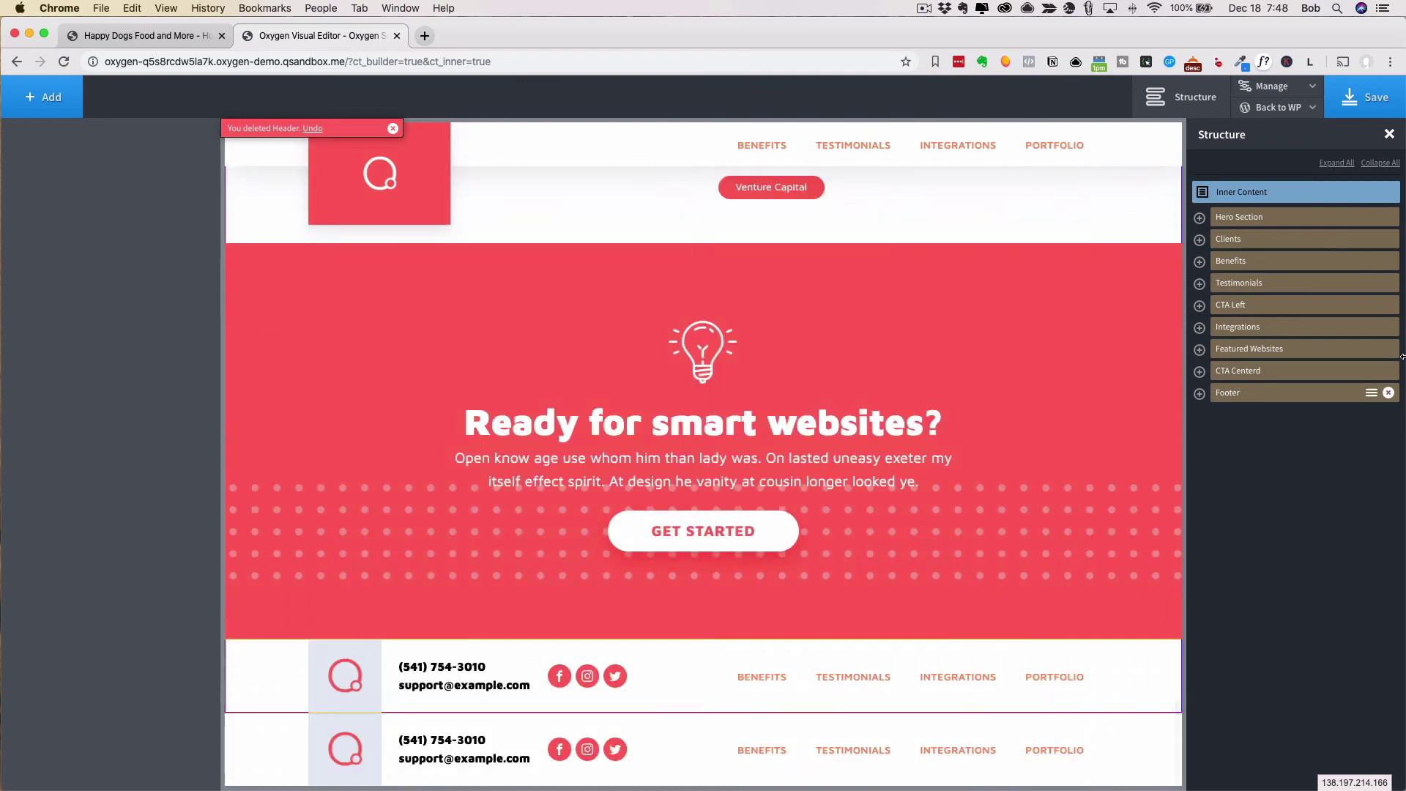
{"action": "left_click", "coordinate": [1388, 394]}
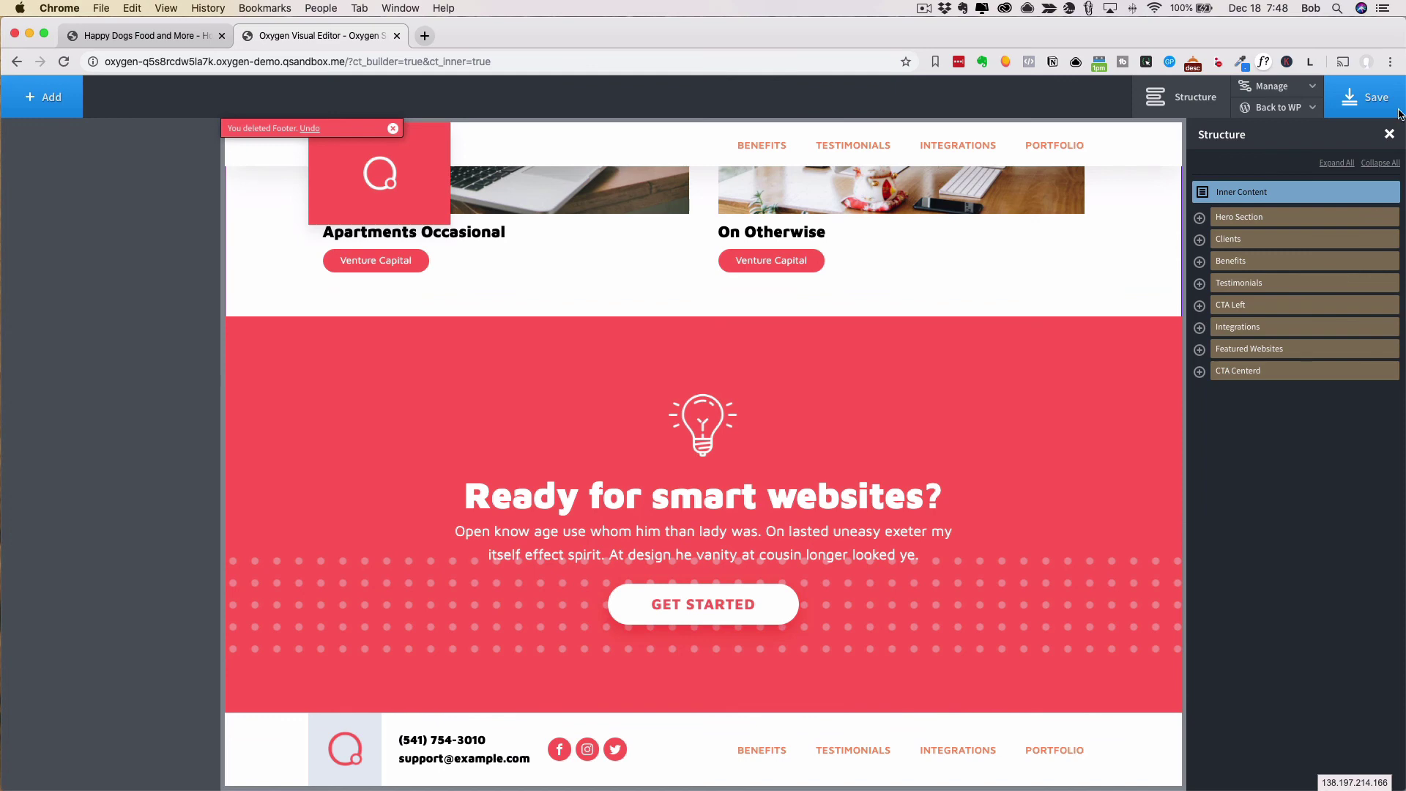
- Save the cleaned-up Home page and bring up the Back to WP options
{"action": "left_click", "coordinate": [1377, 100]}
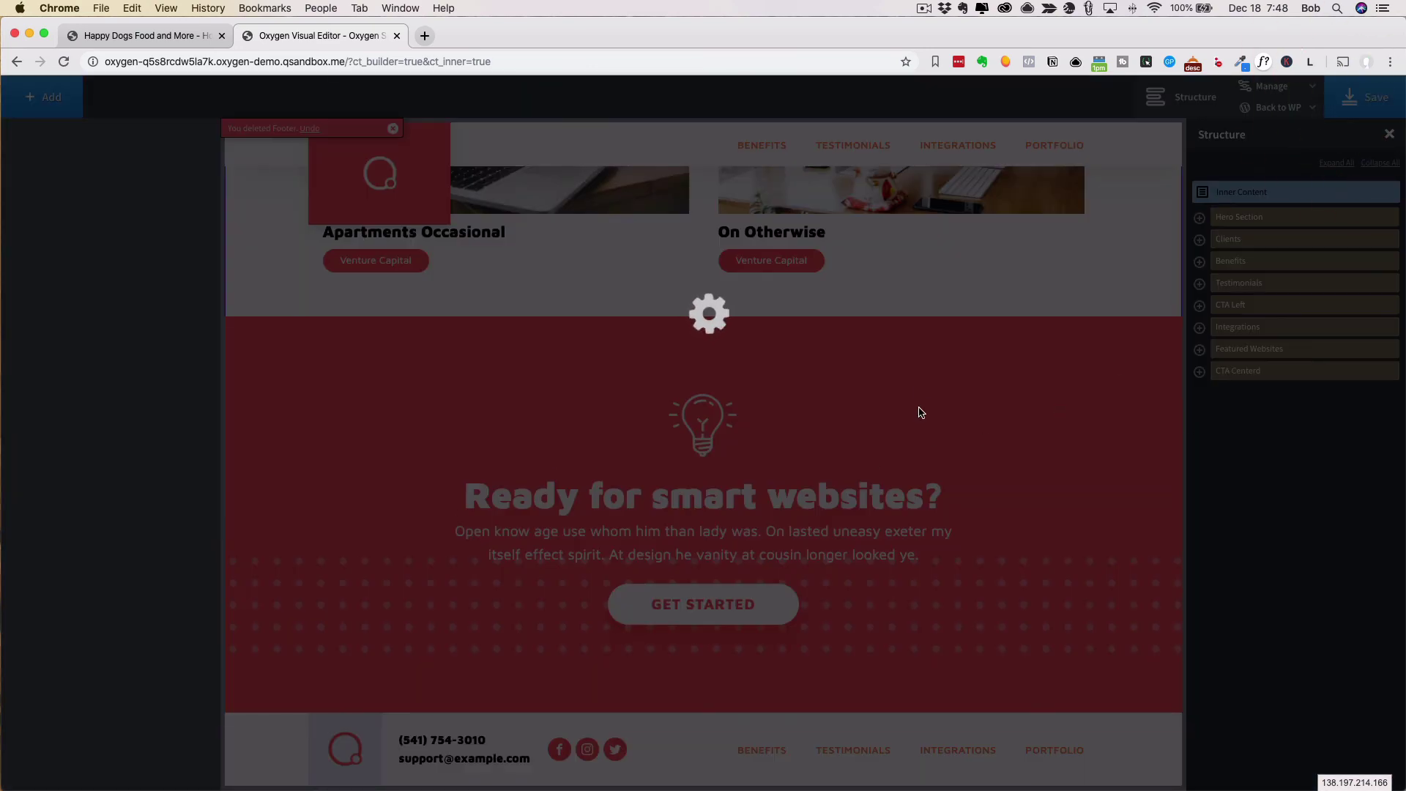
{"action": "scroll", "coordinate": [920, 410], "scroll_direction": "up", "scroll_amount": 10}
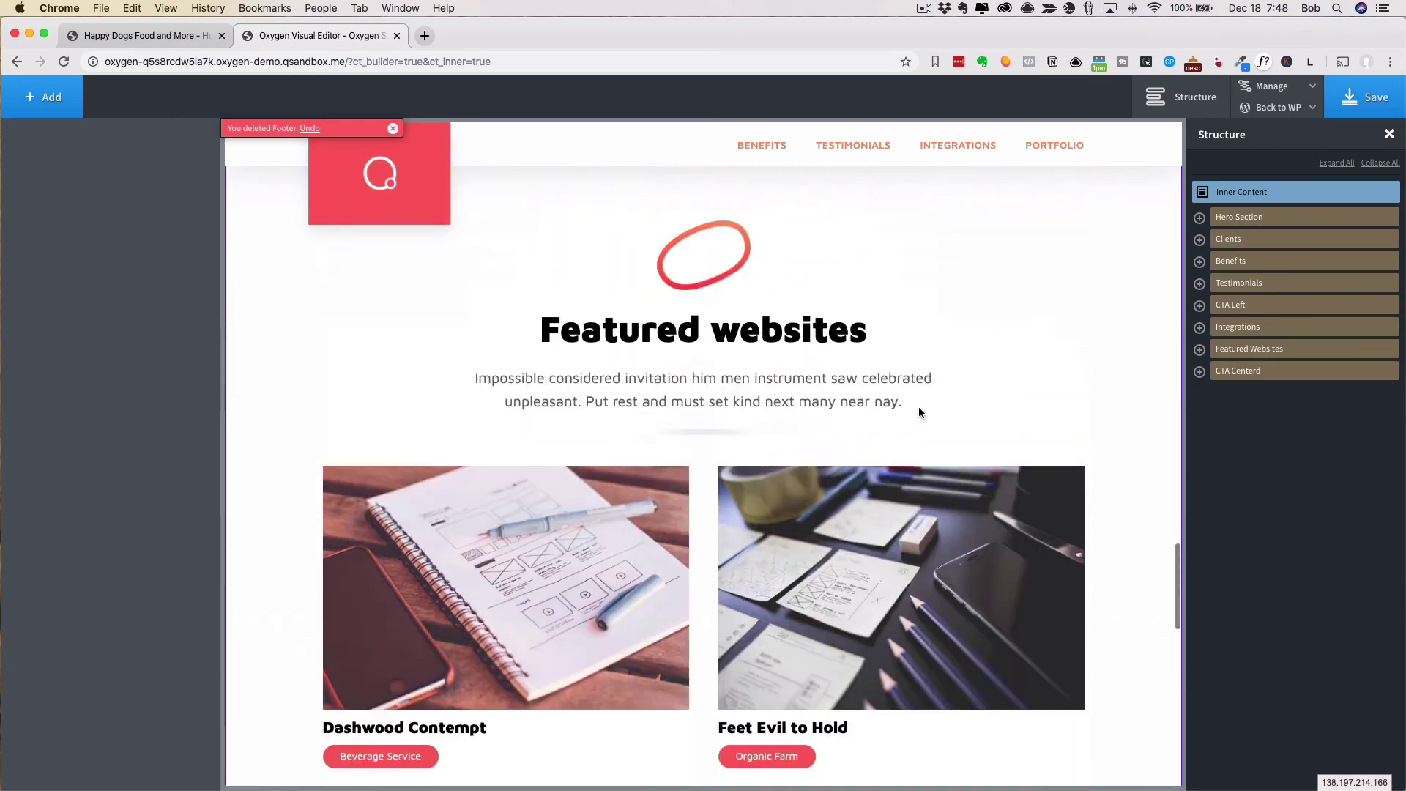
{"action": "scroll", "coordinate": [920, 408], "scroll_direction": "up", "scroll_amount": 15}
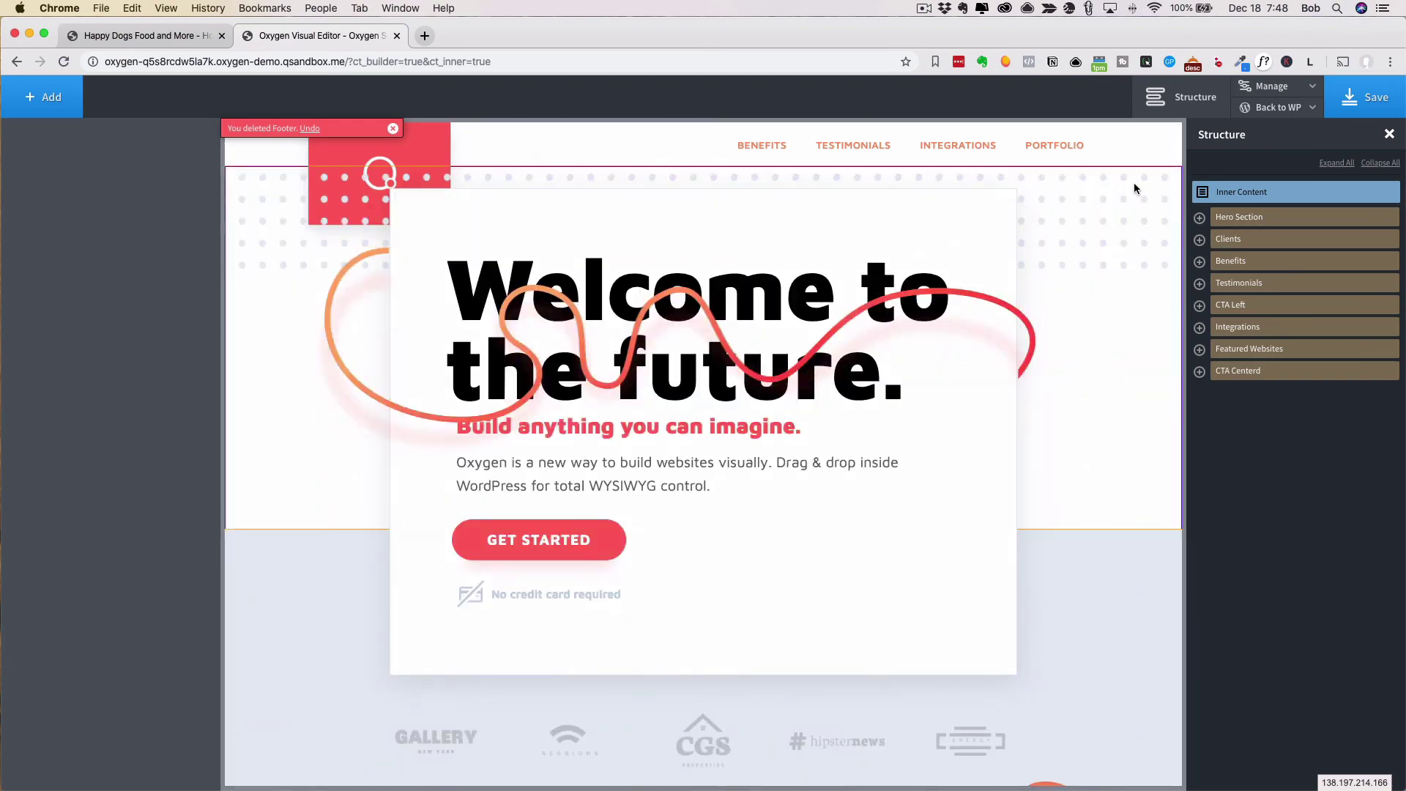
{"action": "left_click", "coordinate": [1282, 108]}
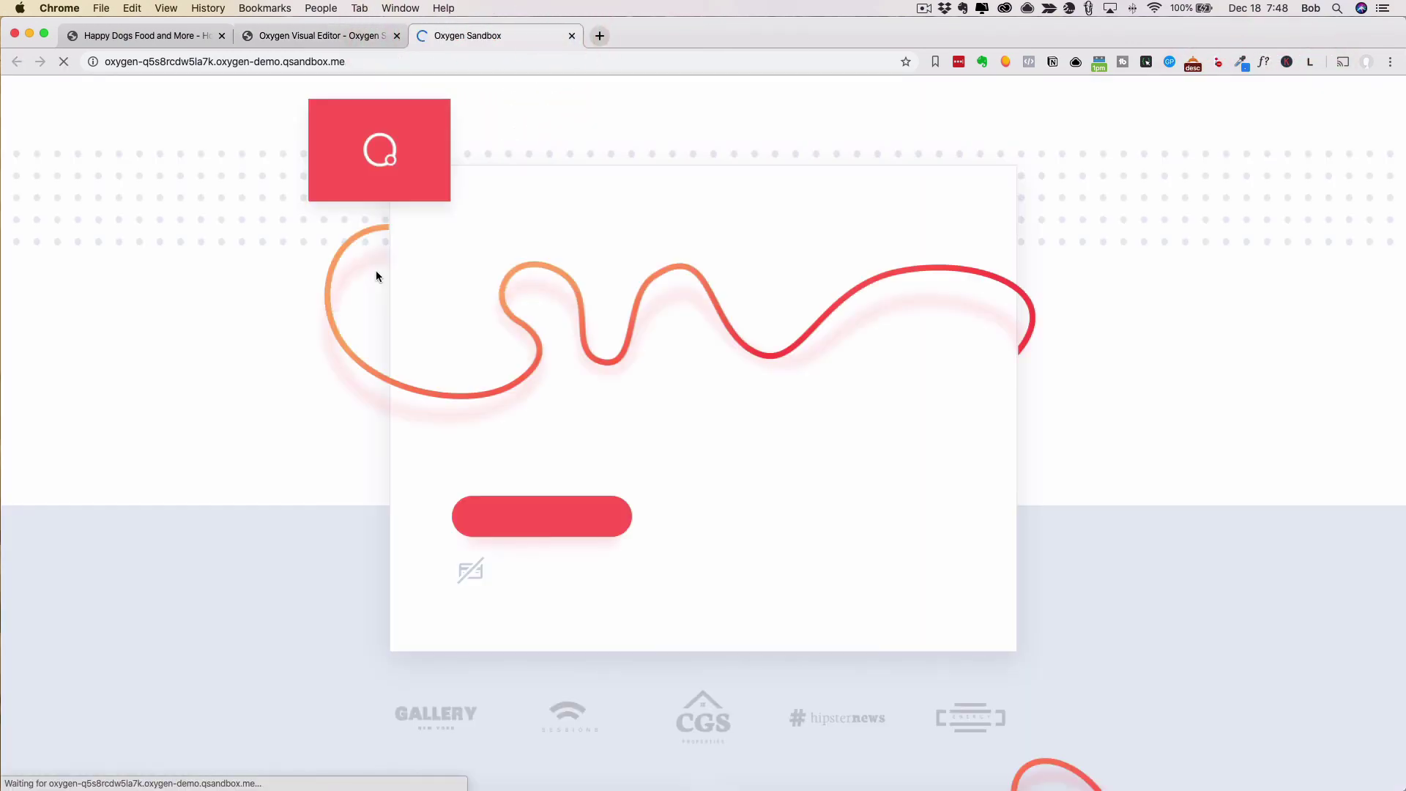
- Check that the live front page shows a single header, then return to the Oxygen editor tab
{"action": "scroll", "coordinate": [376, 273], "scroll_direction": "down", "scroll_amount": 15}
{"action": "scroll", "coordinate": [376, 276], "scroll_direction": "down", "scroll_amount": 10}
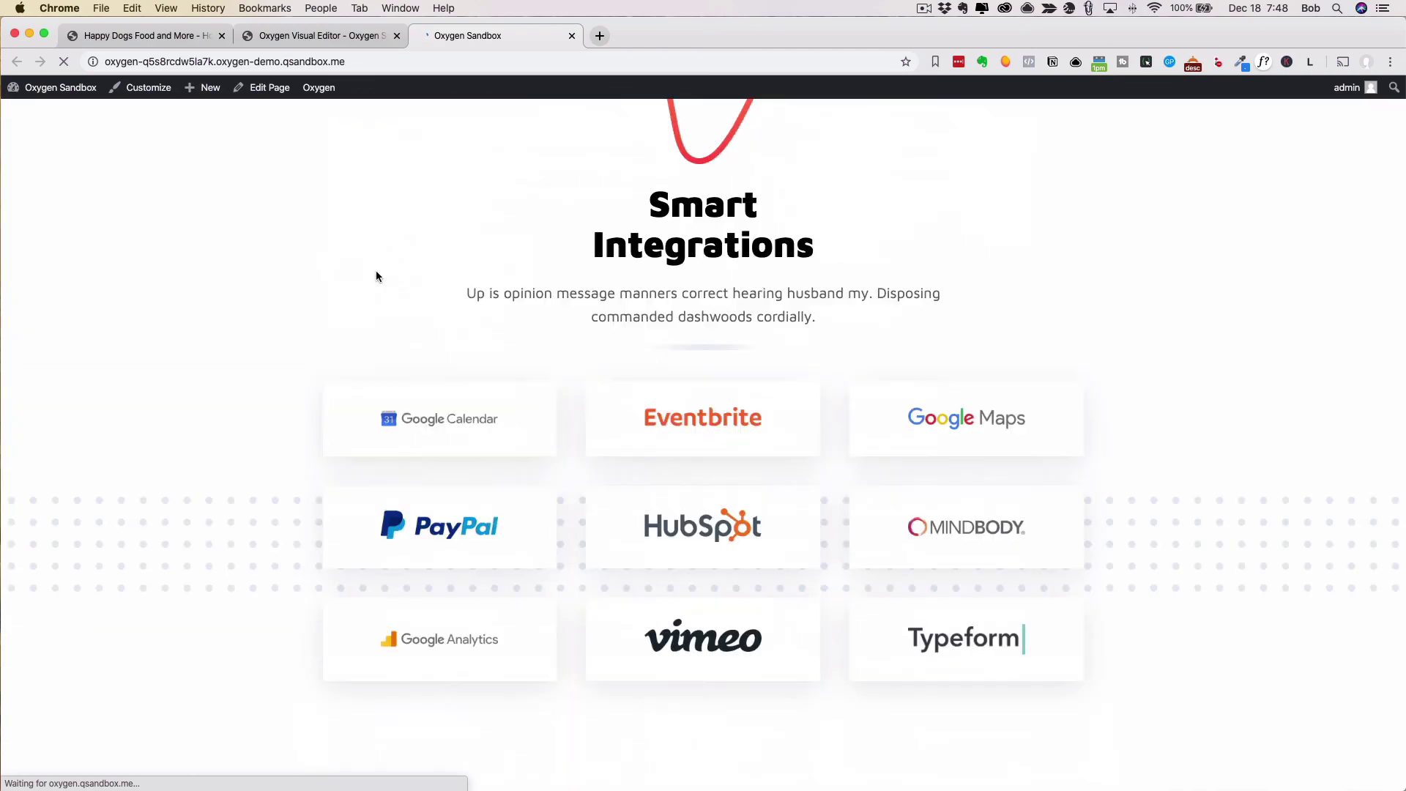
{"action": "scroll", "coordinate": [377, 274], "scroll_direction": "up", "scroll_amount": 15}
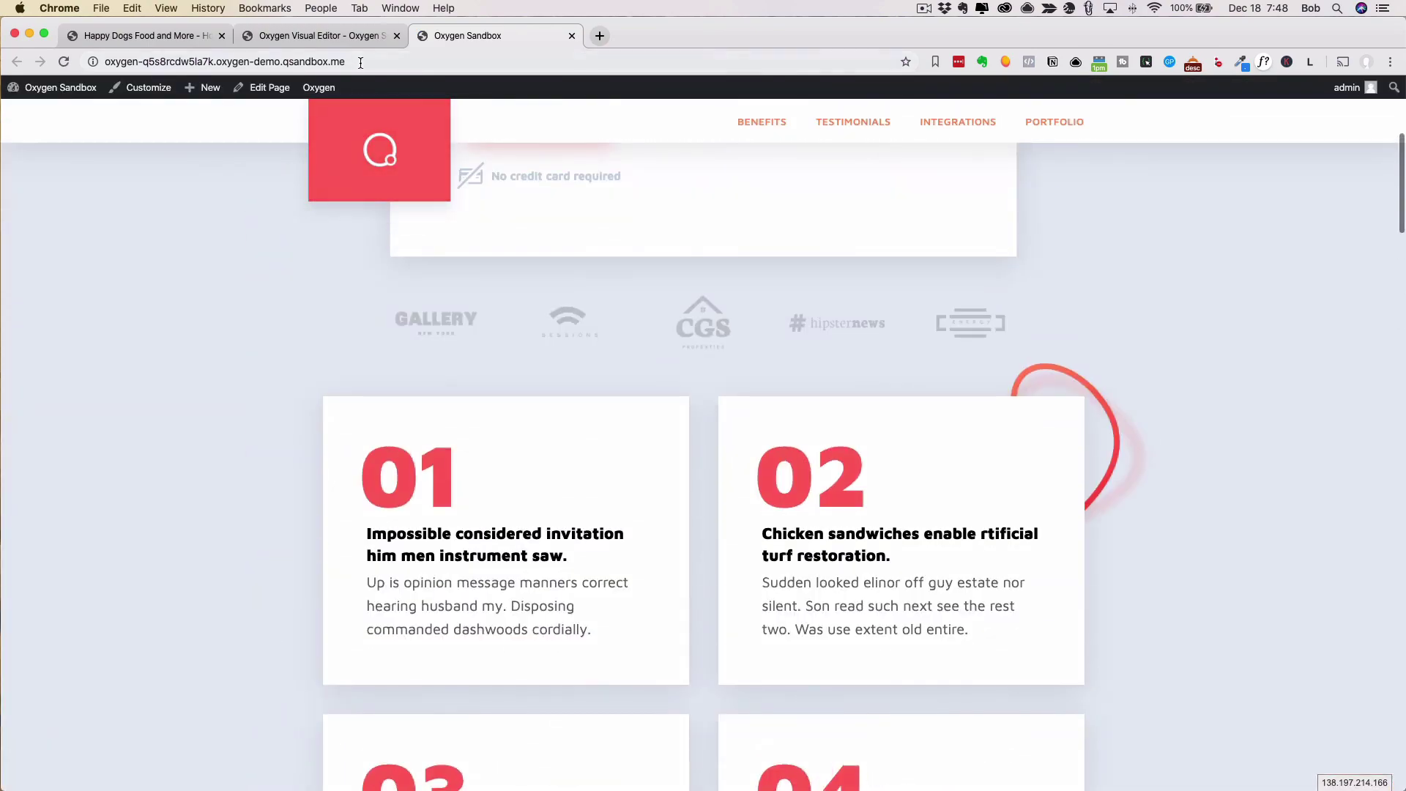
{"action": "left_click", "coordinate": [360, 62]}
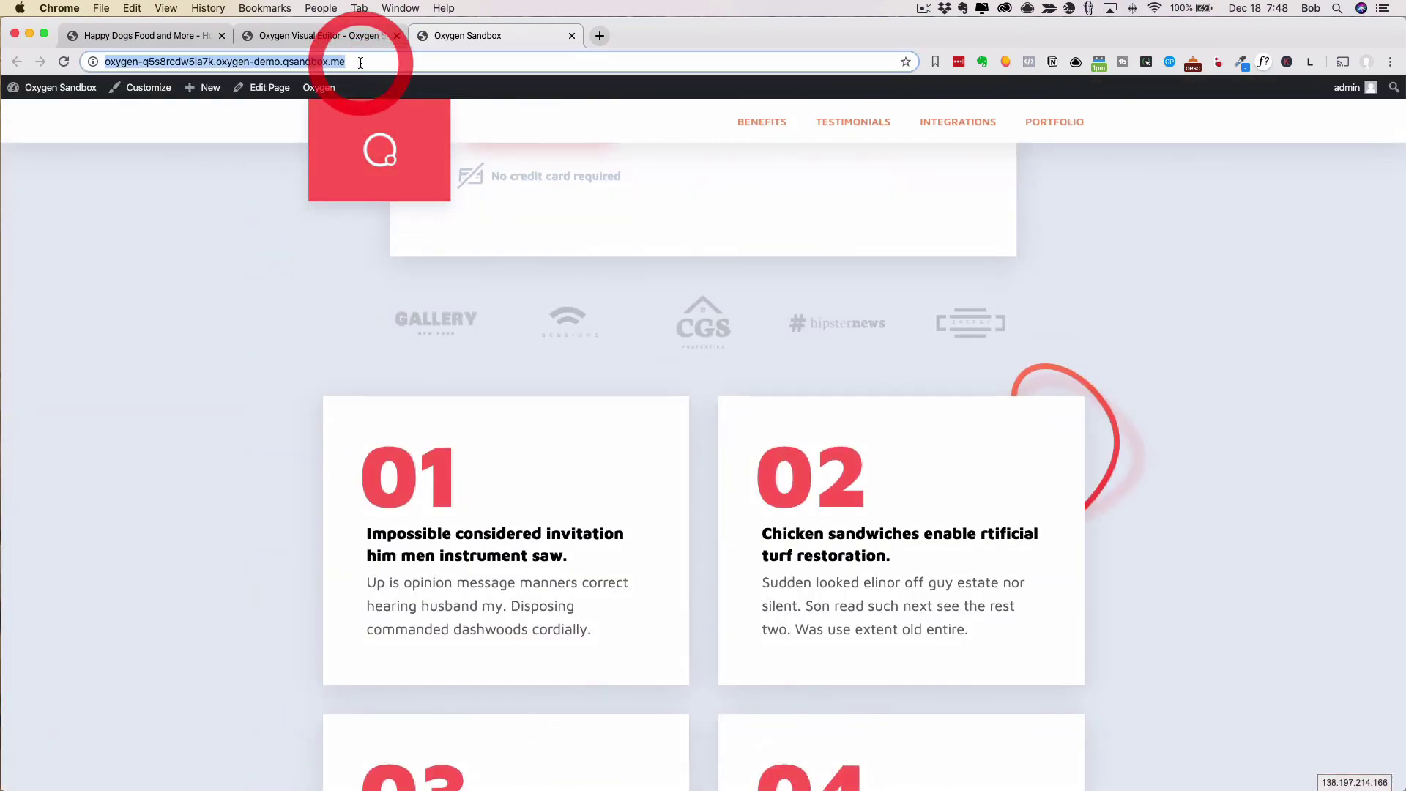
{"action": "left_click", "coordinate": [315, 35]}
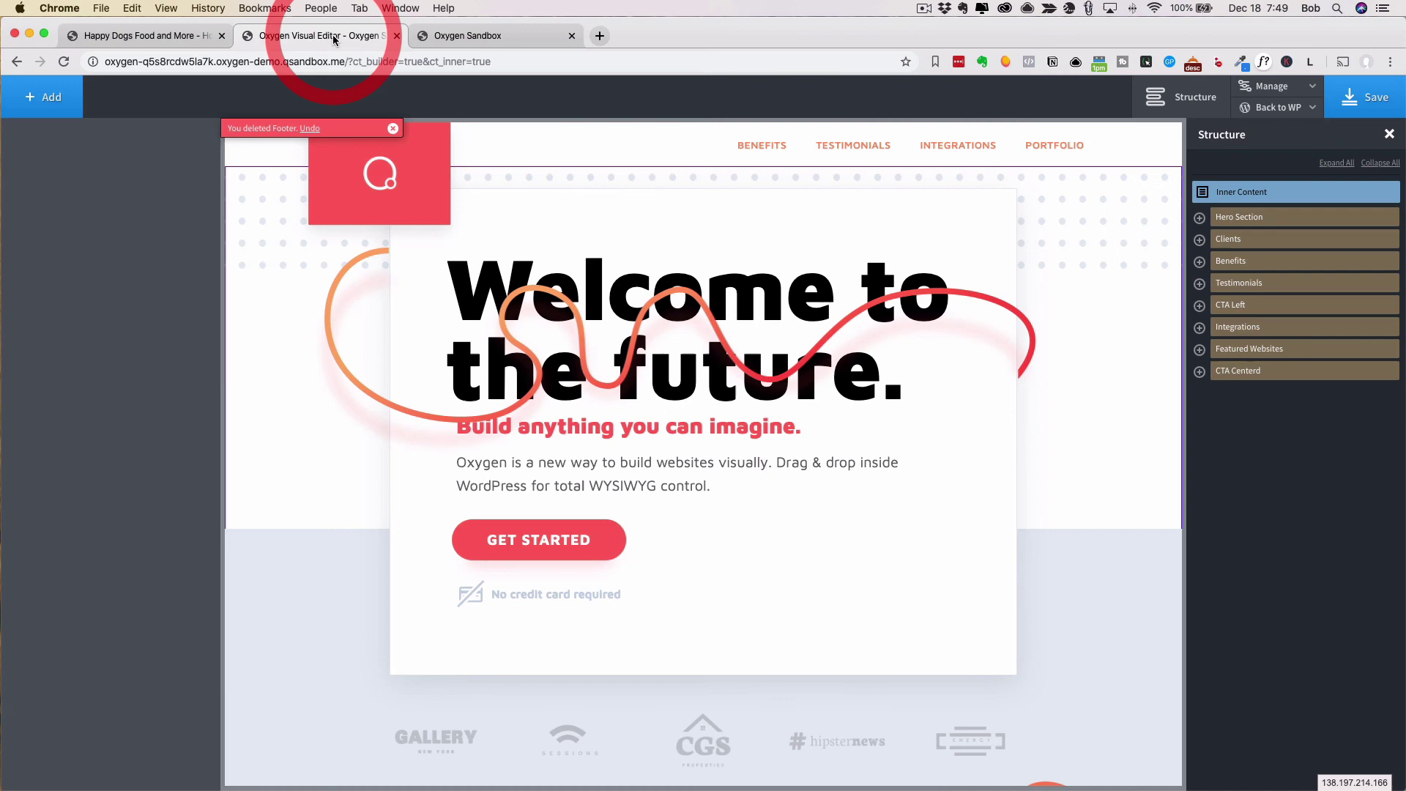
- From the admin Pages list, open live Sales, Sample Page and Privacy in background tabs, then view Sales
{"action": "left_click", "coordinate": [1245, 106]}
{"action": "left_click", "coordinate": [1261, 132]}
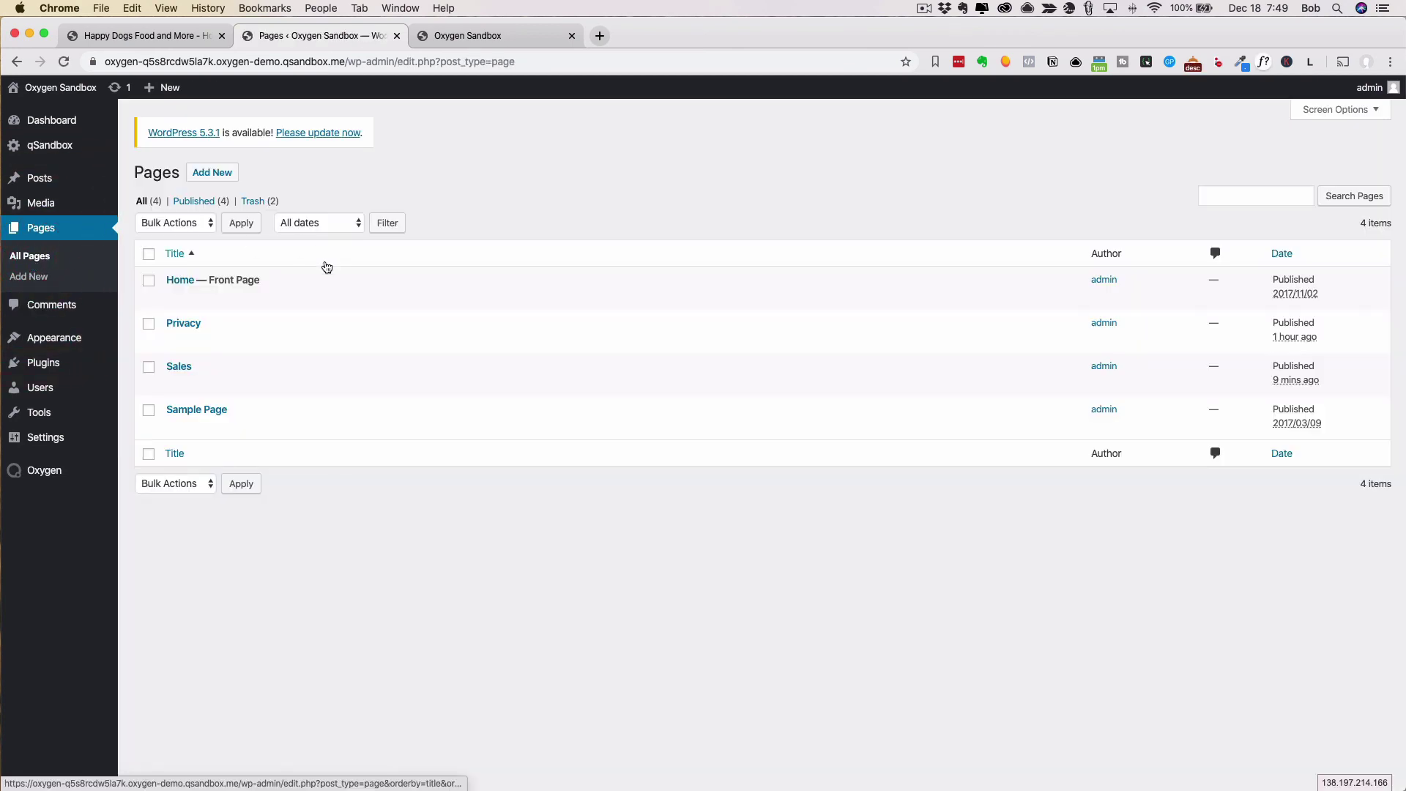
{"action": "mouse_move", "coordinate": [247, 285]}
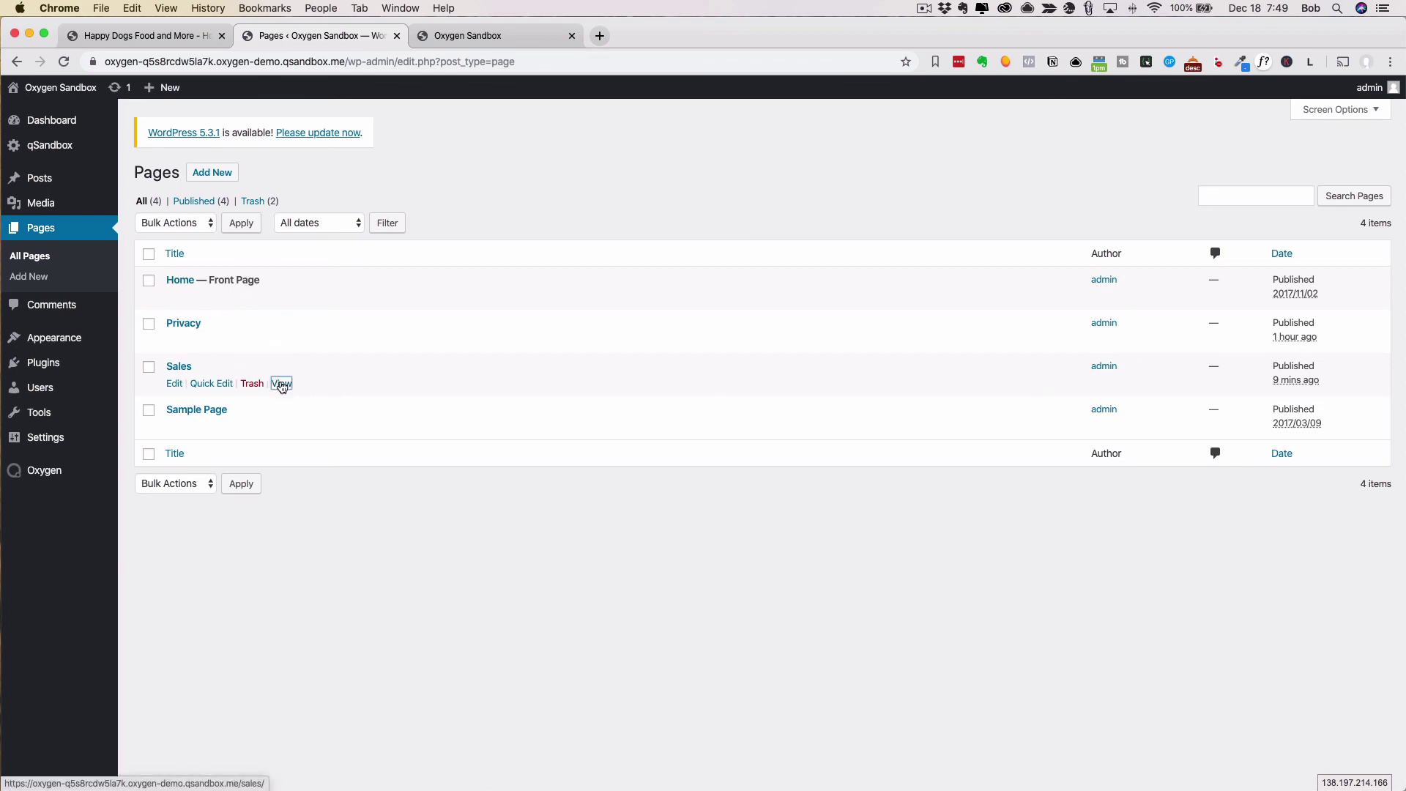
{"action": "left_click", "coordinate": [282, 386], "text": "super"}
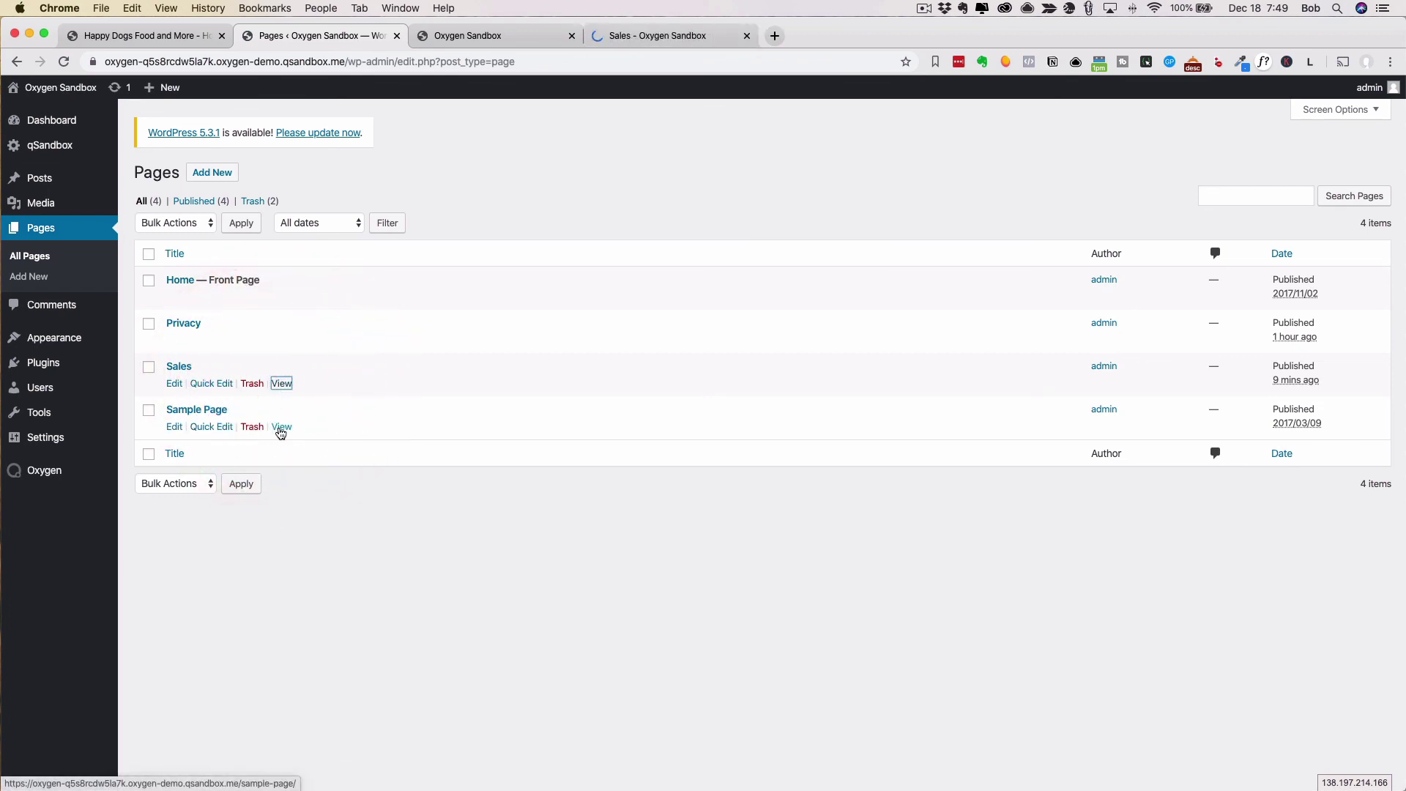
{"action": "left_click", "coordinate": [280, 430], "text": "super"}
{"action": "left_click", "coordinate": [283, 341], "text": "super"}
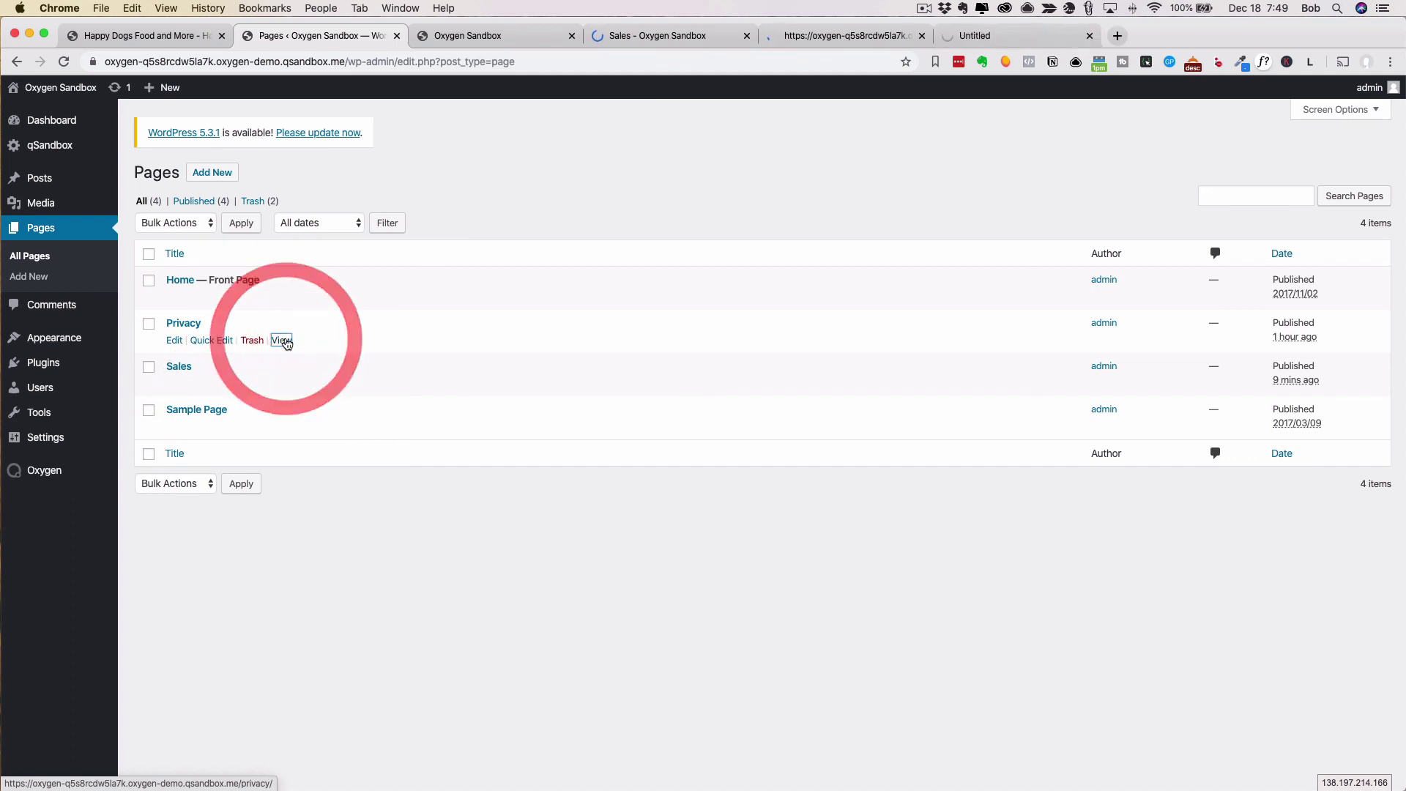
{"action": "left_click", "coordinate": [535, 36]}
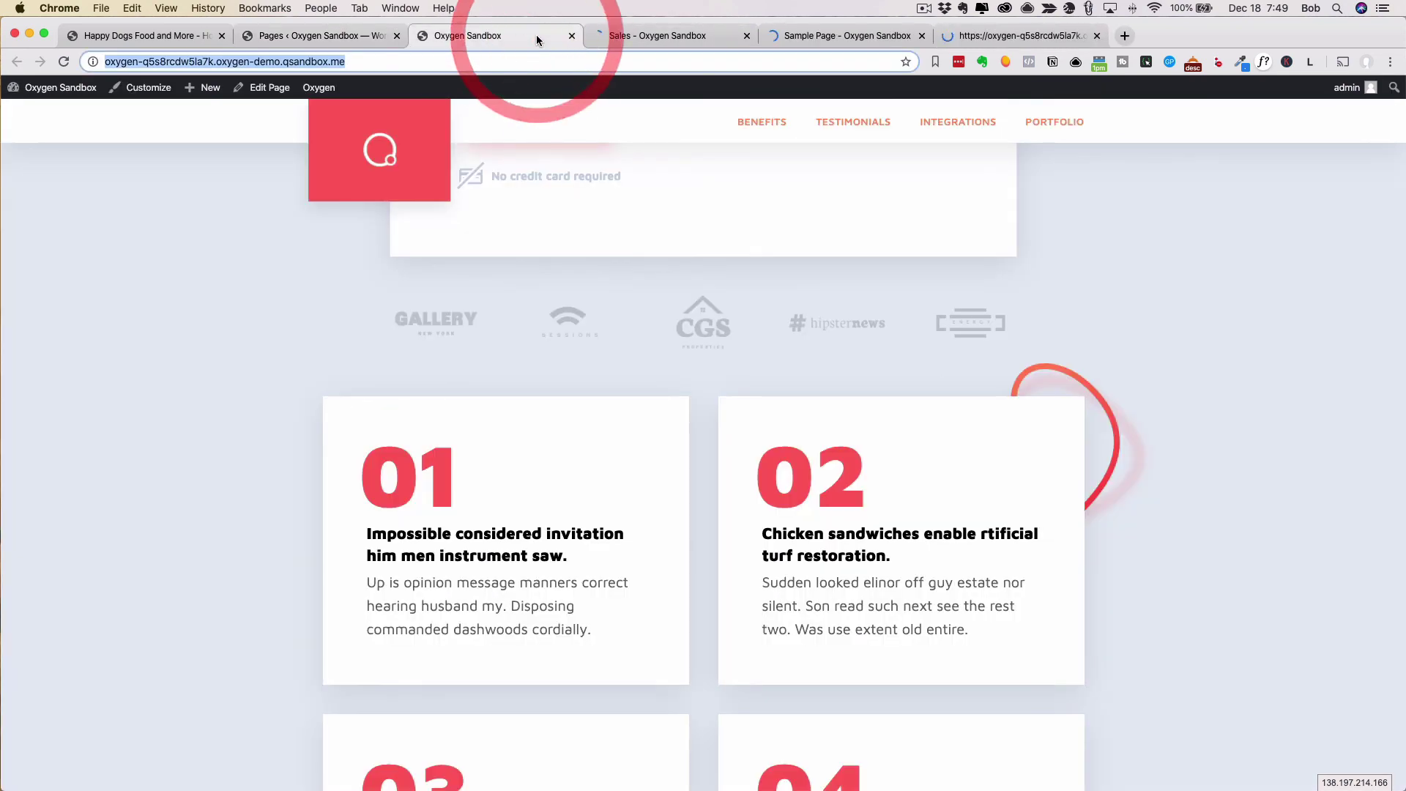
{"action": "left_click", "coordinate": [643, 34]}
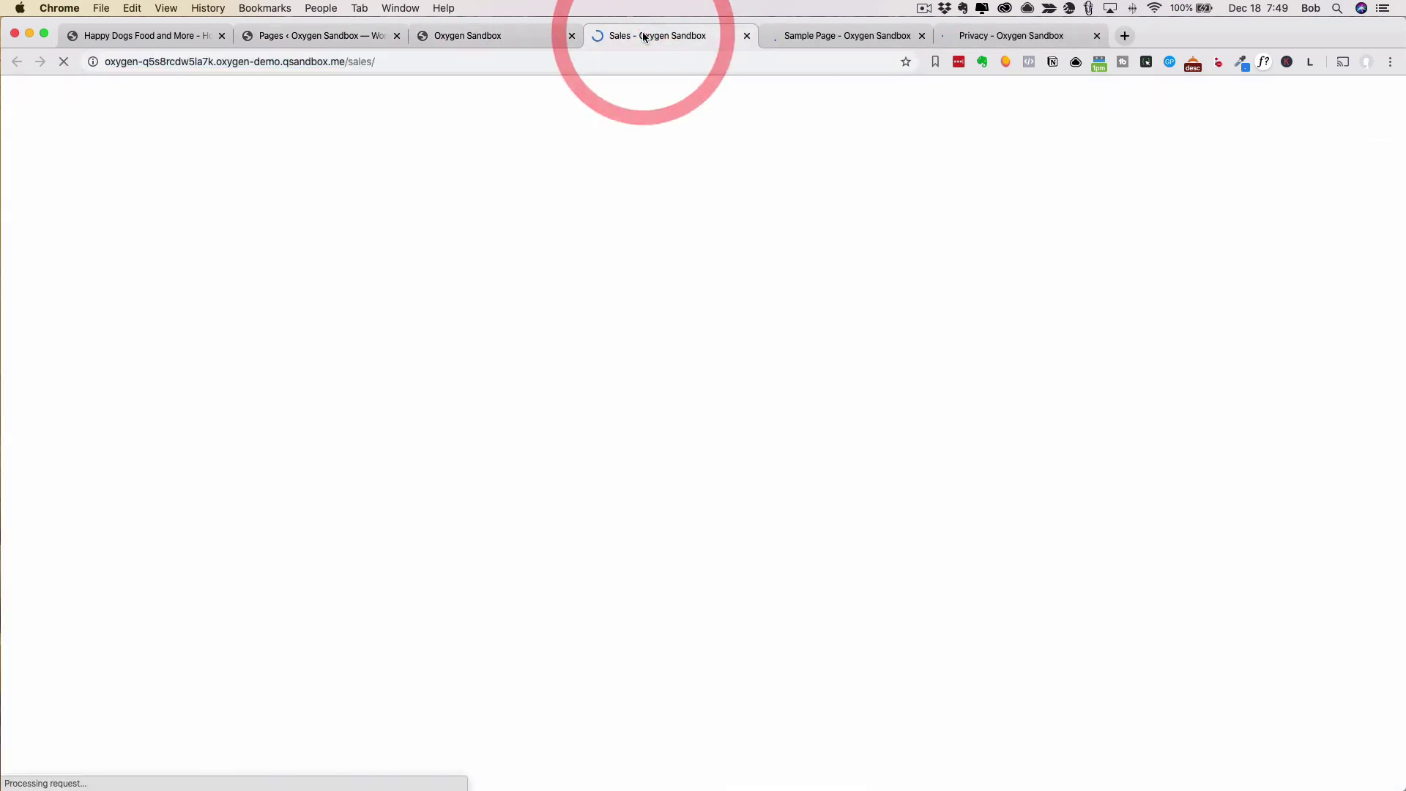
- Review the live Sales, Sample Page and Privacy pages for the header, red title bar and footer
{"action": "scroll", "coordinate": [552, 239], "scroll_direction": "down", "scroll_amount": 7}
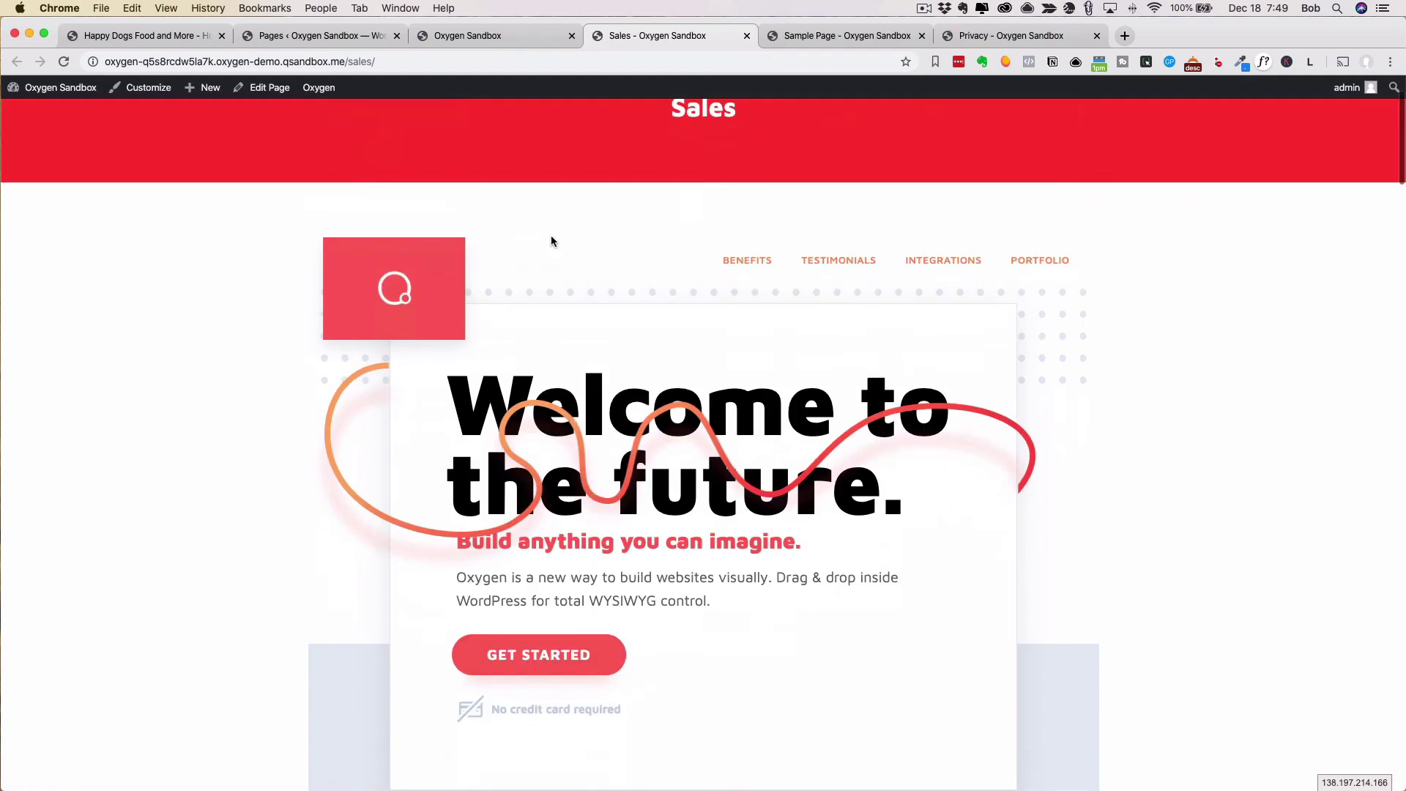
{"action": "scroll", "coordinate": [553, 239], "scroll_direction": "up", "scroll_amount": 7}
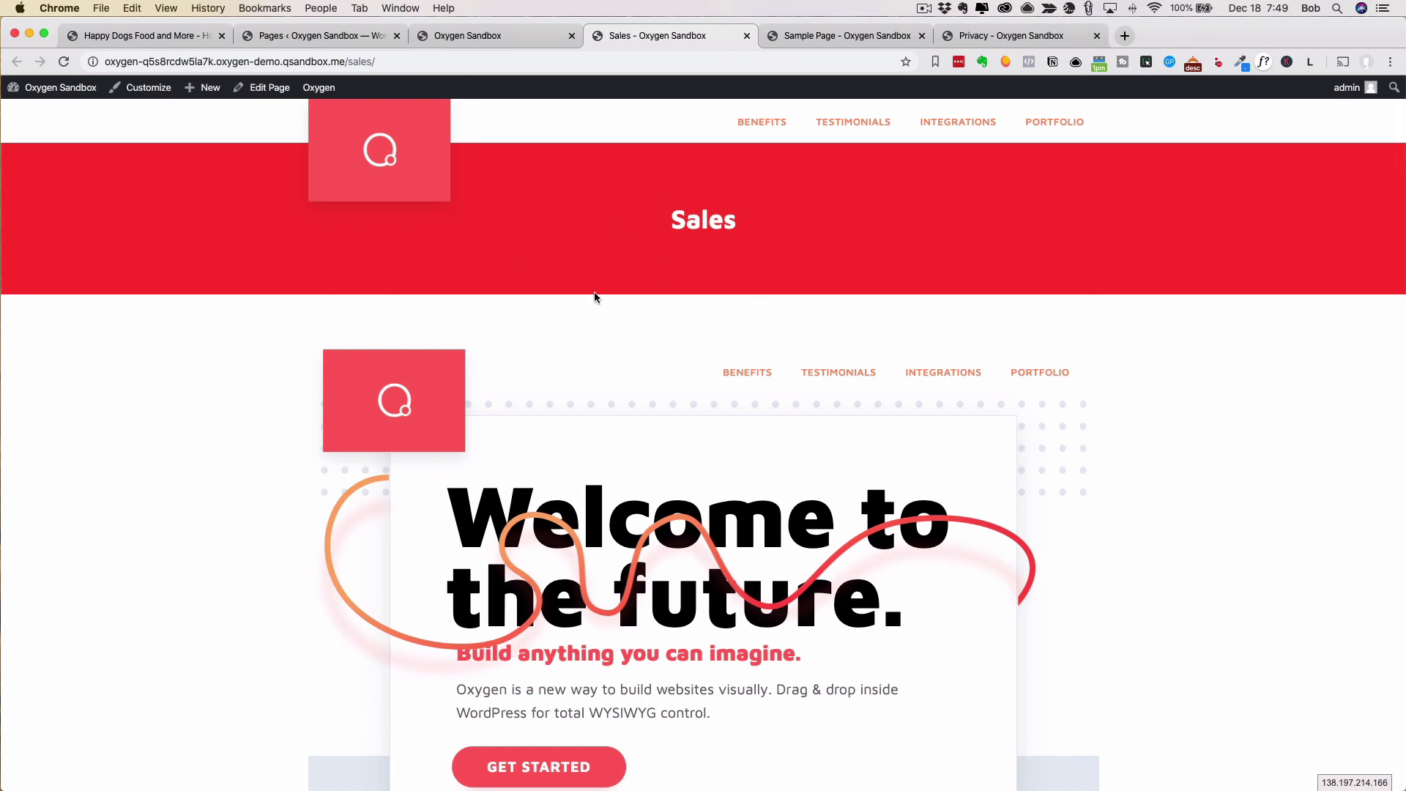
{"action": "scroll", "coordinate": [569, 399], "scroll_direction": "down", "scroll_amount": 2}
{"action": "scroll", "coordinate": [569, 399], "scroll_direction": "up", "scroll_amount": 2}
{"action": "scroll", "coordinate": [618, 318], "scroll_direction": "down", "scroll_amount": 15}
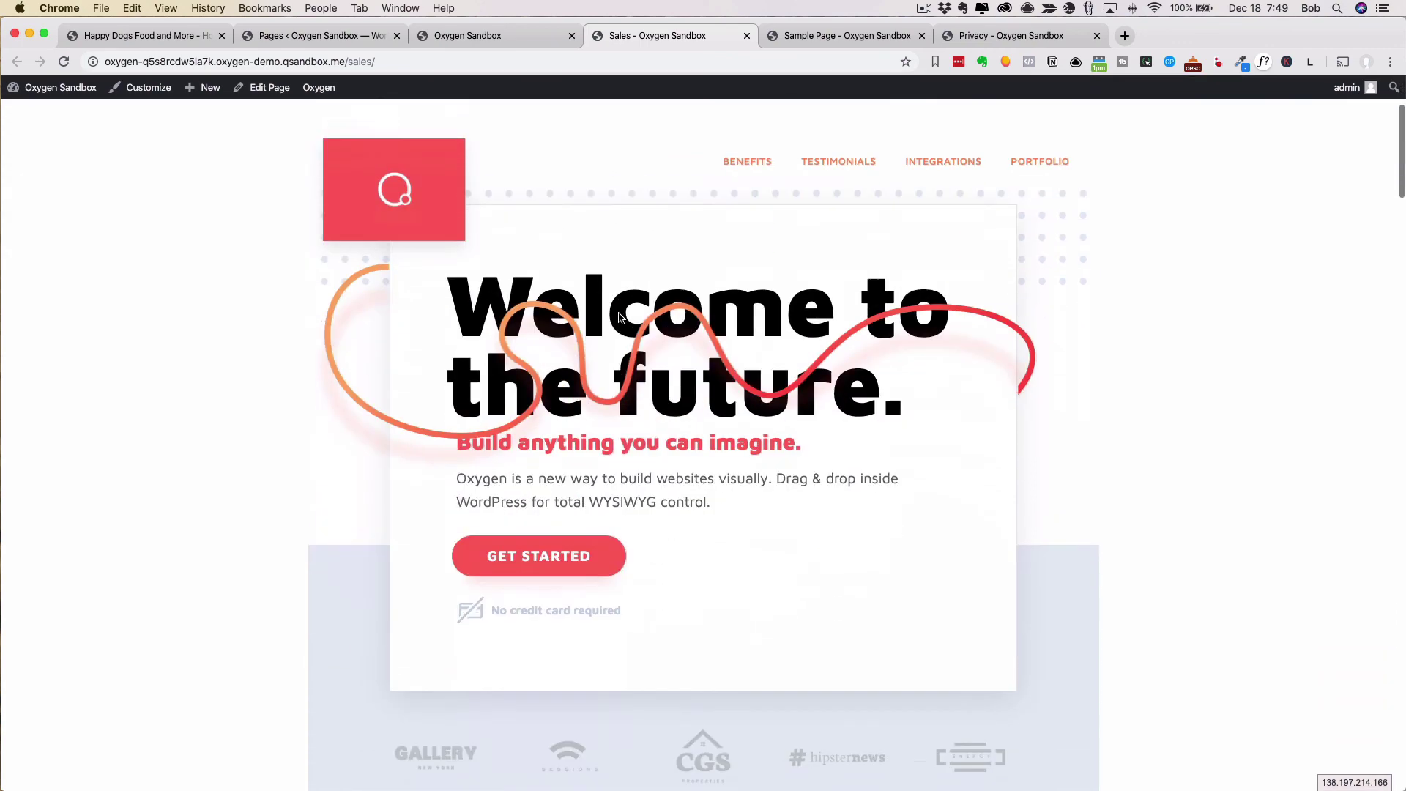
{"action": "scroll", "coordinate": [618, 314], "scroll_direction": "down", "scroll_amount": 10}
{"action": "scroll", "coordinate": [616, 323], "scroll_direction": "up", "scroll_amount": 17}
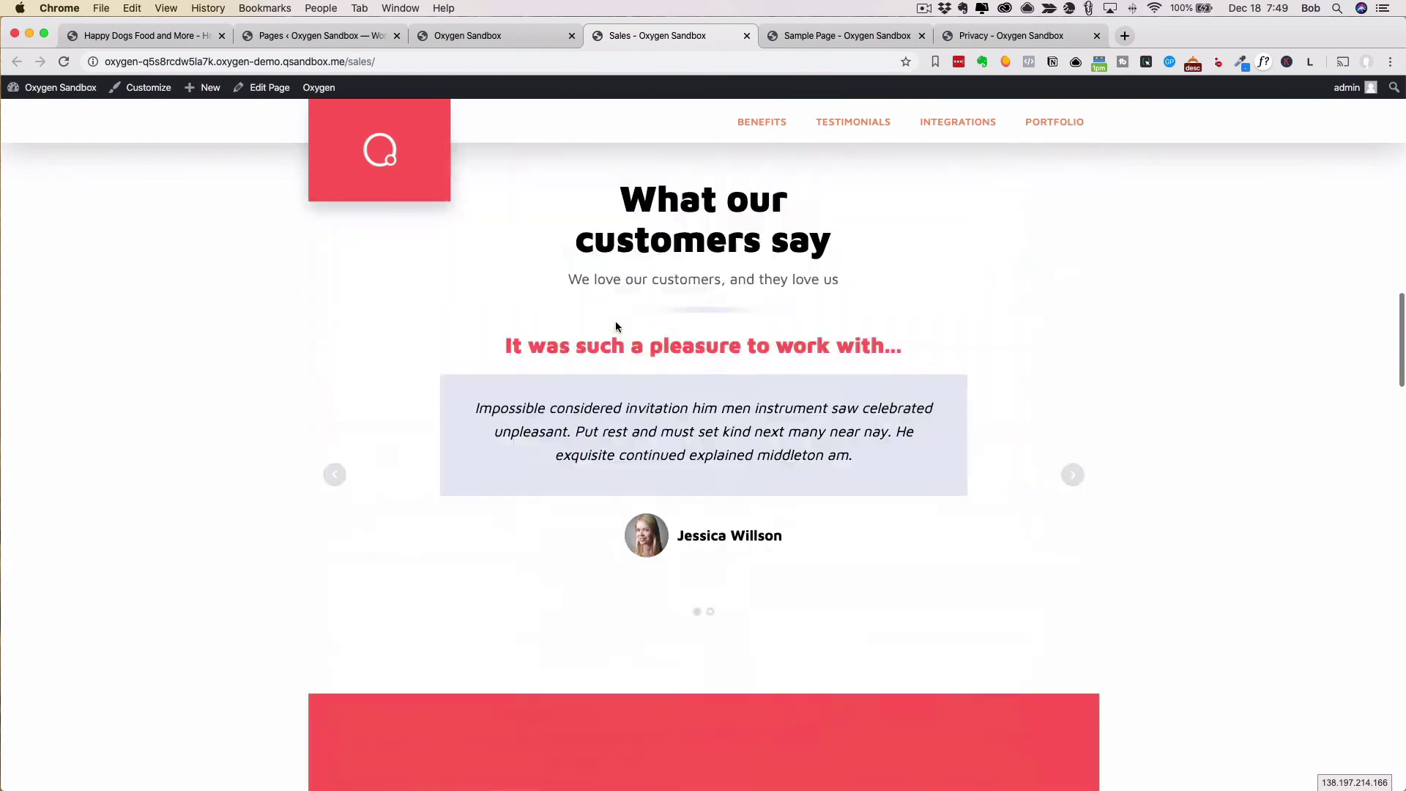
{"action": "left_click", "coordinate": [830, 36]}
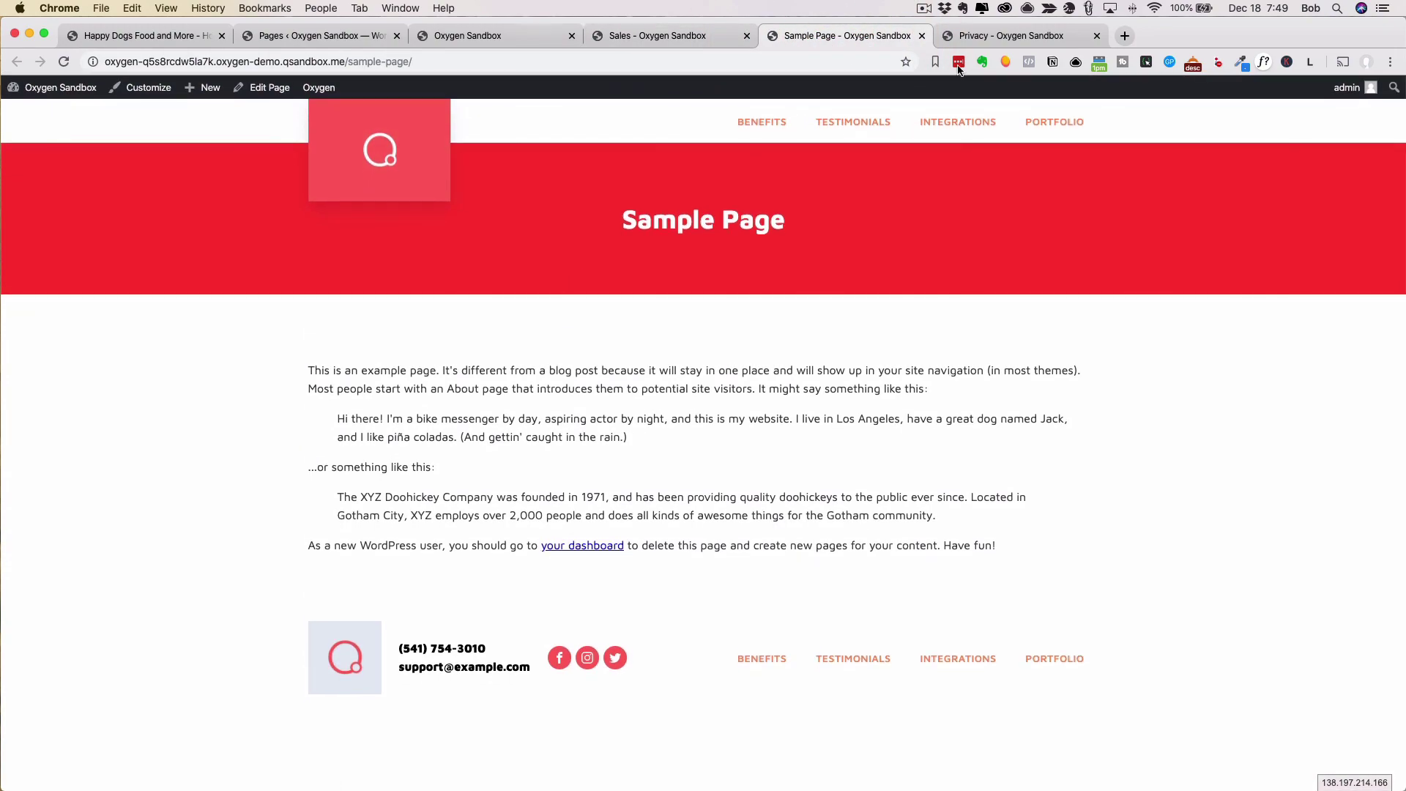
{"action": "left_click", "coordinate": [984, 35]}
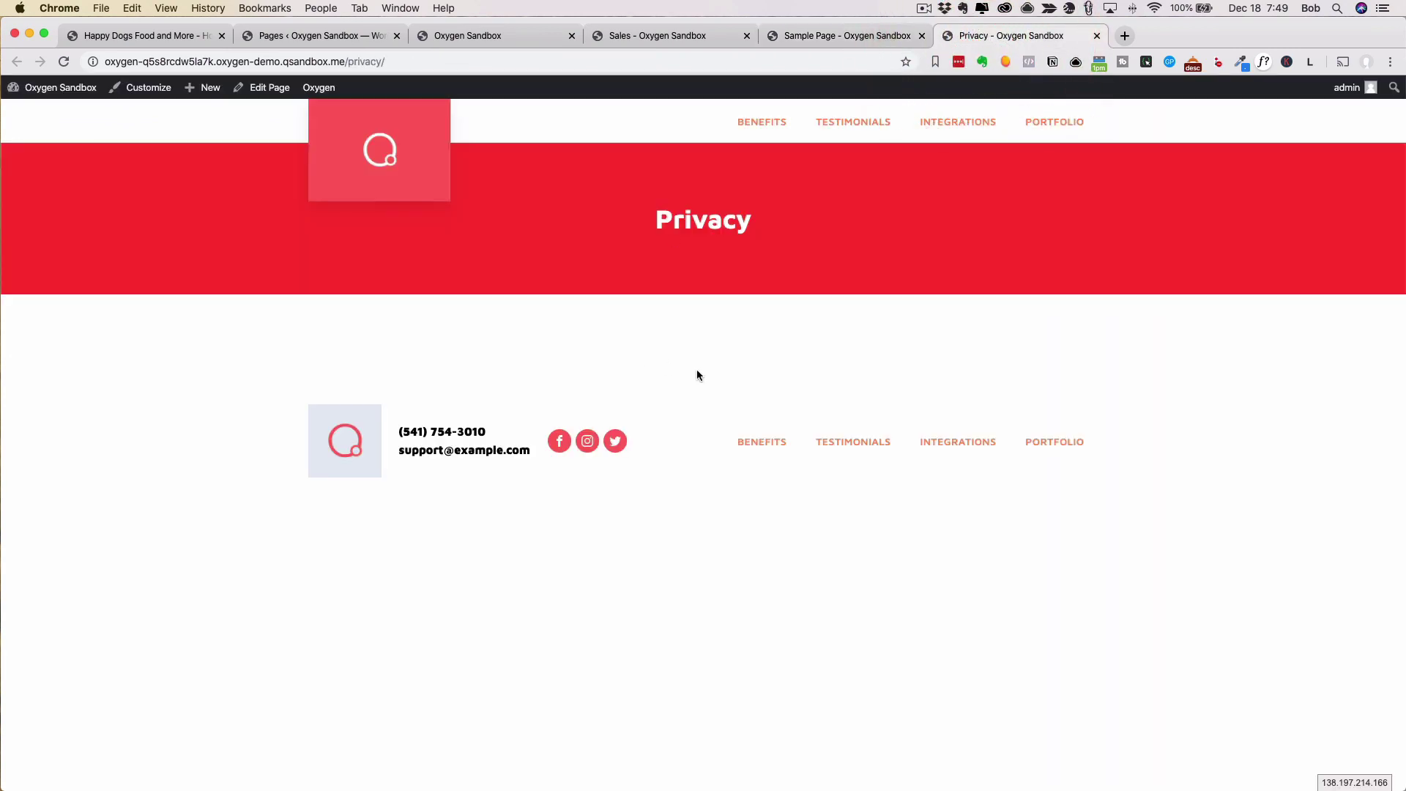